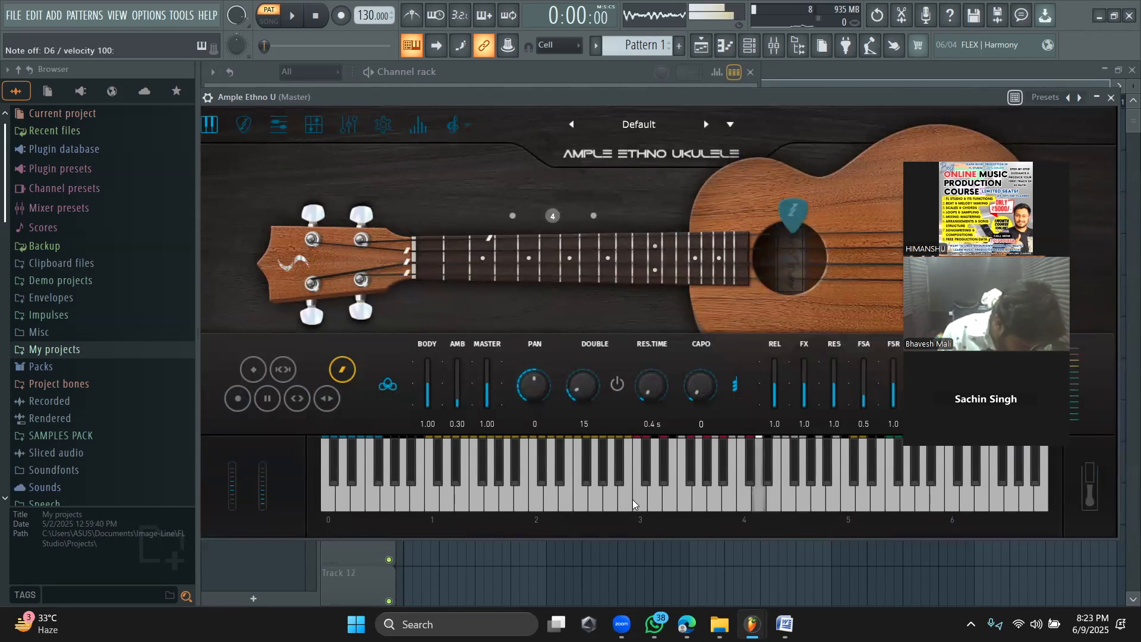
Step: Play a series of notes on the Ample Ethno Ukulele to audition its sound
{"action": "key", "text": "w"}
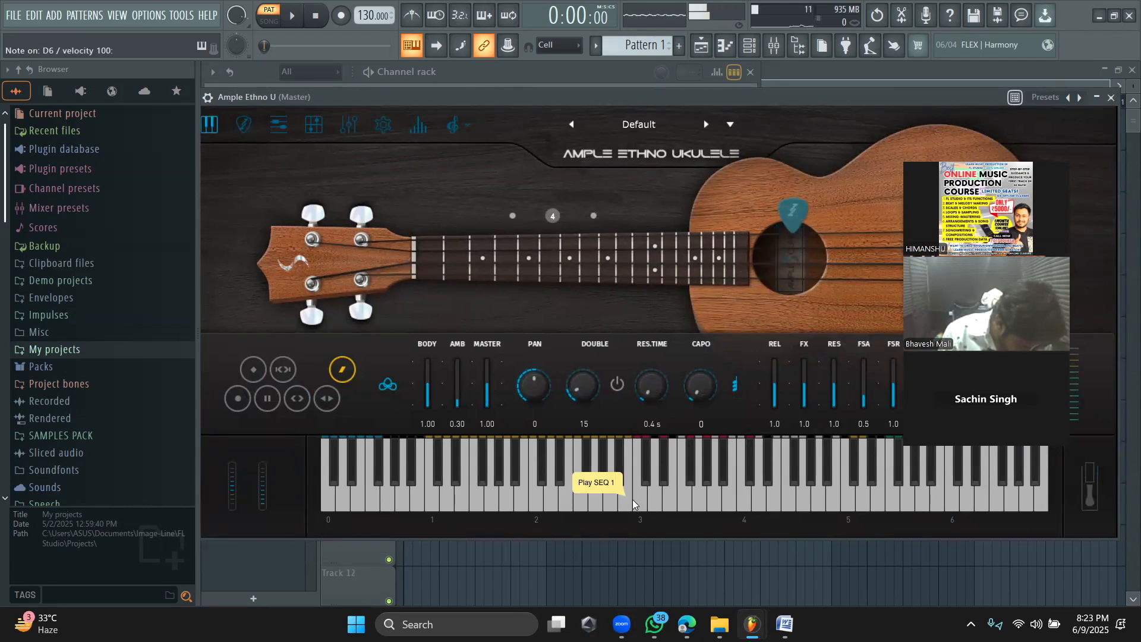
{"action": "key", "text": "v"}
{"action": "key", "text": "v"}
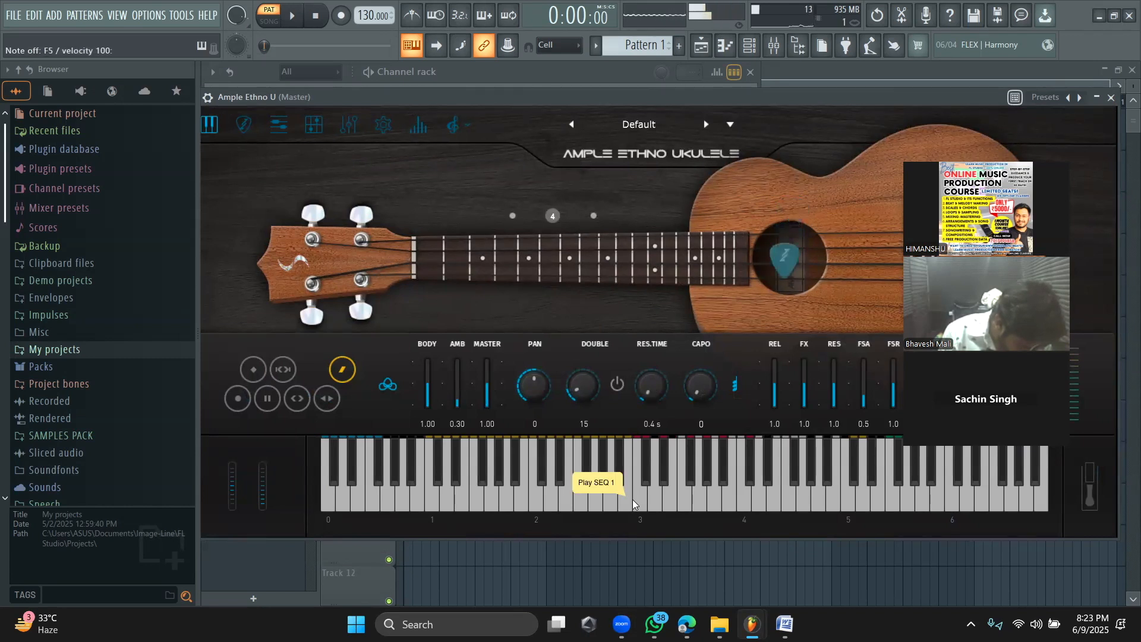
{"action": "key", "text": "z"}
{"action": "key", "text": "a"}
{"action": "key", "text": "x"}
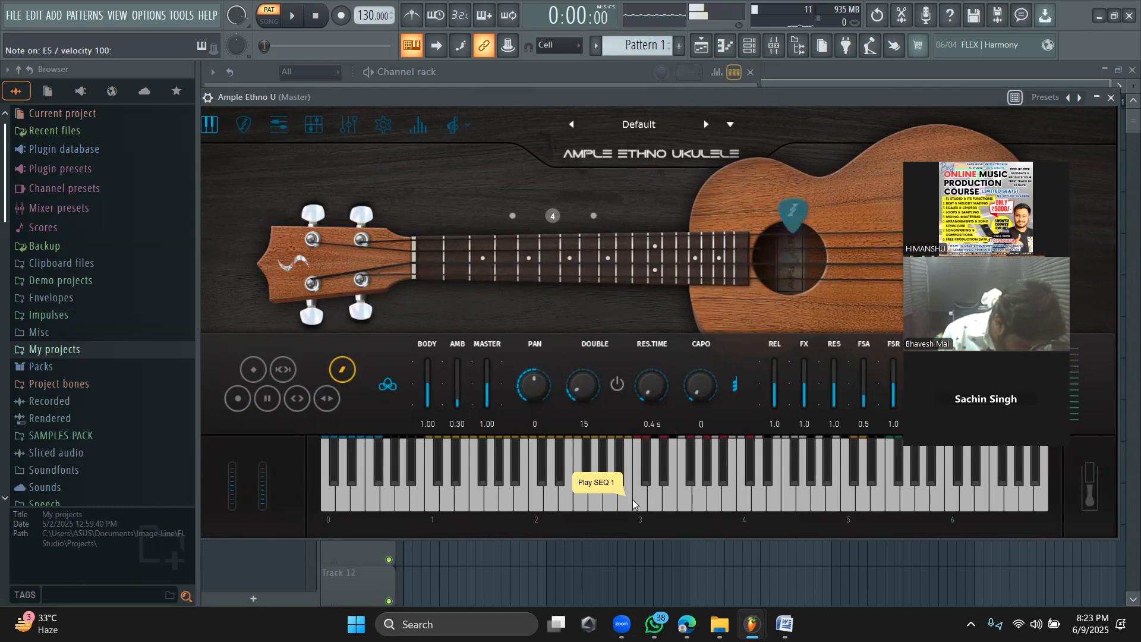
{"action": "key", "text": "w"}
{"action": "key", "text": "m"}
{"action": "key", "text": "m"}
{"action": "key", "text": "q"}
{"action": "key", "text": "m"}
{"action": "key", "text": "m"}
{"action": "key", "text": "w"}
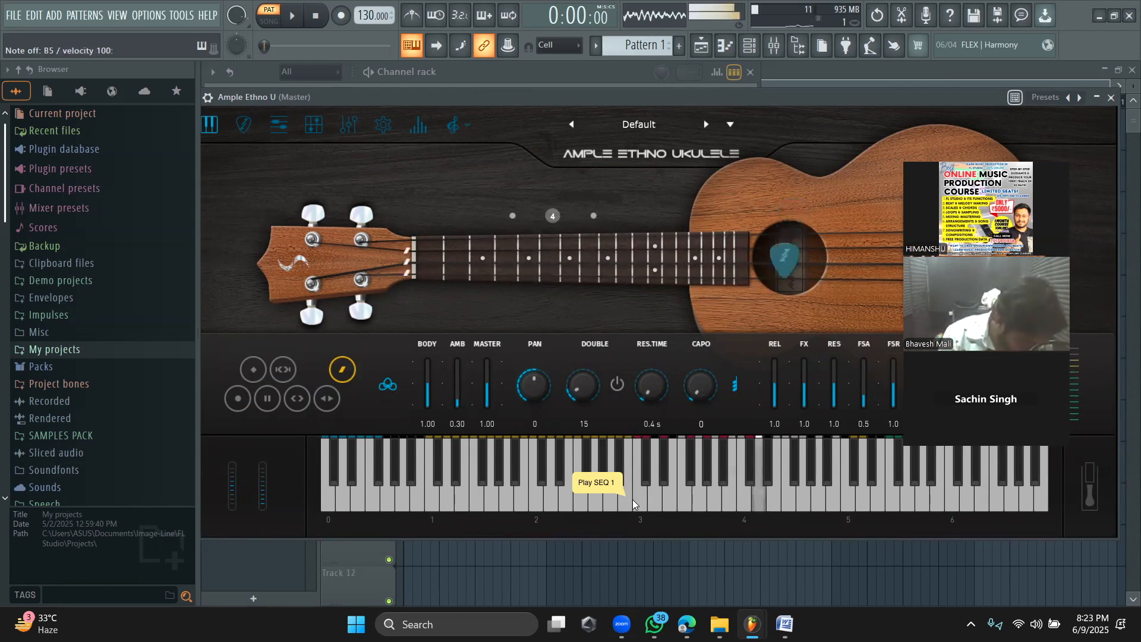
{"action": "key", "text": "m"}
{"action": "key", "text": "m"}
{"action": "key", "text": "g"}
{"action": "key", "text": "g"}
{"action": "key", "text": "n"}
{"action": "key", "text": "m"}
{"action": "key", "text": "2"}
{"action": "key", "text": "n"}
{"action": "key", "text": "g"}
{"action": "key", "text": "c"}
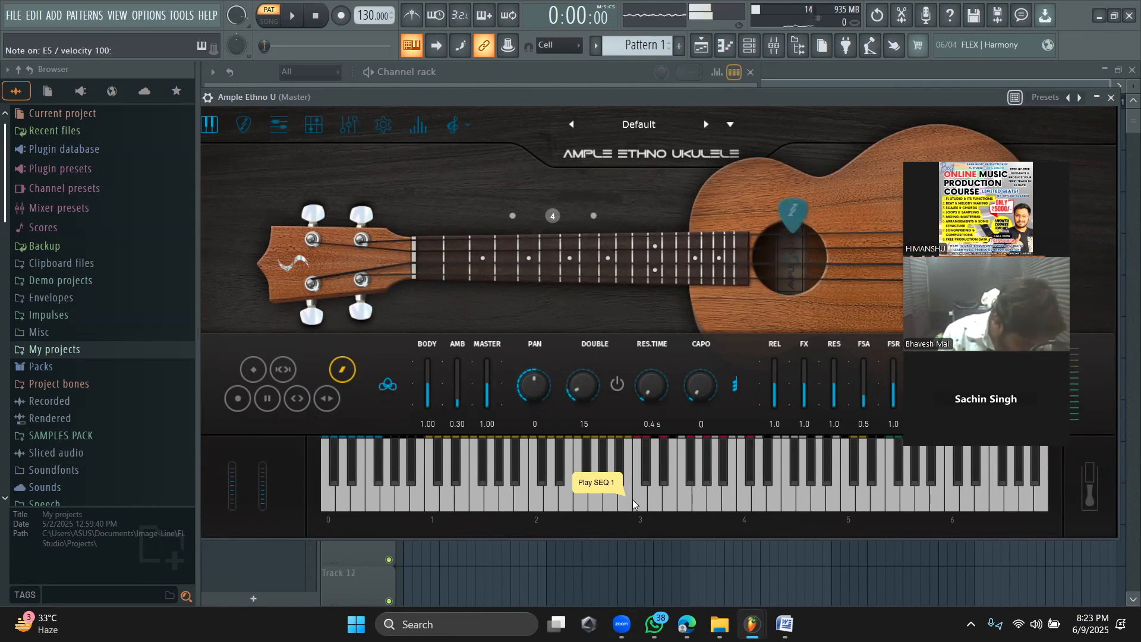
{"action": "key", "text": "g"}
{"action": "key", "text": "m"}
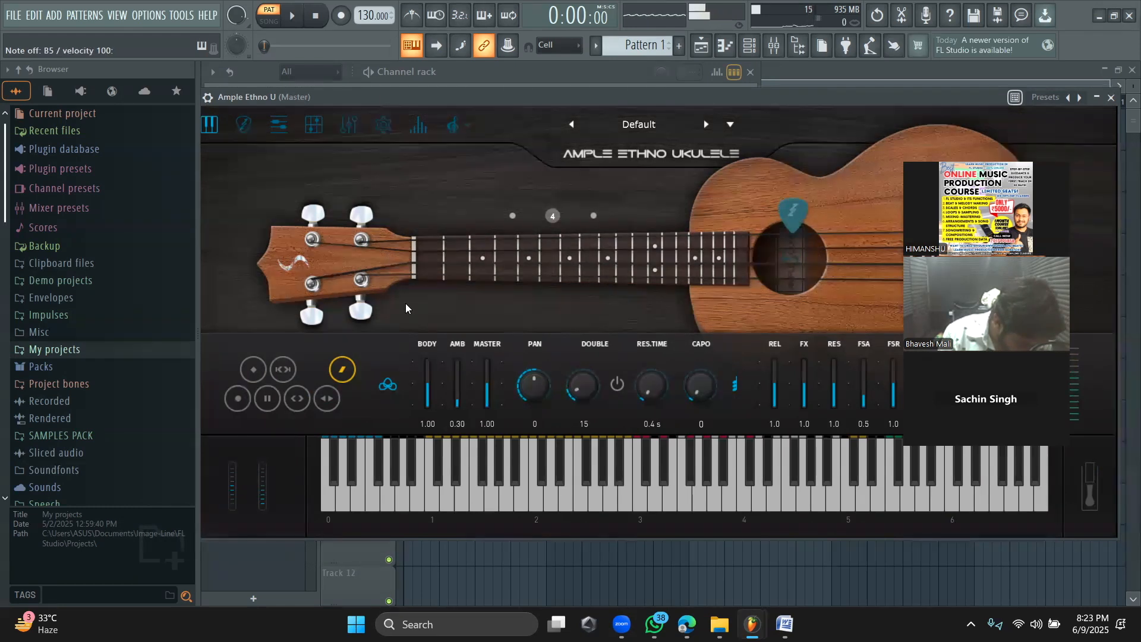
Step: Show the ukulele's strummer page with its pattern settings in view and audition the Default4 strum sequence
{"action": "left_click", "coordinate": [245, 128]}
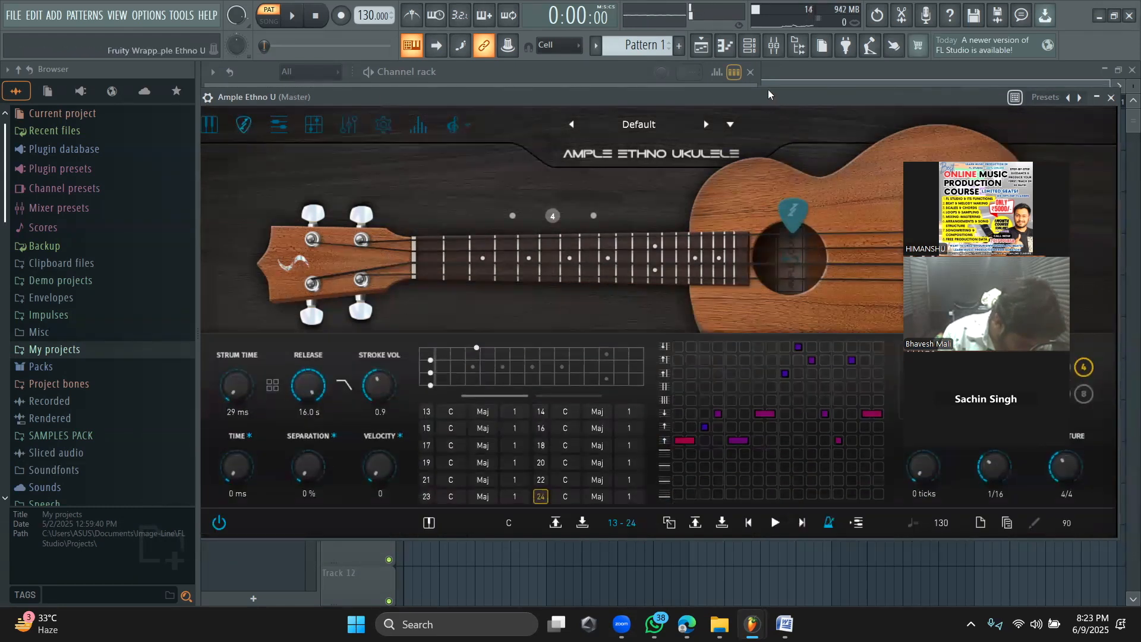
{"action": "left_click_drag", "start_coordinate": [768, 90], "coordinate": [714, 78]}
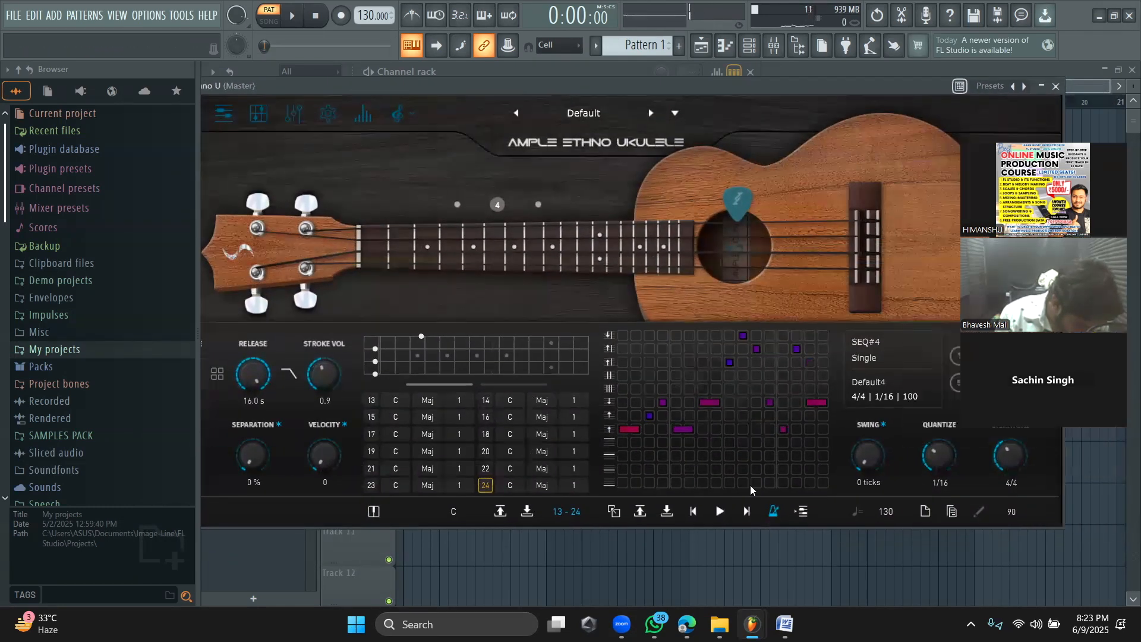
{"action": "left_click", "coordinate": [718, 511]}
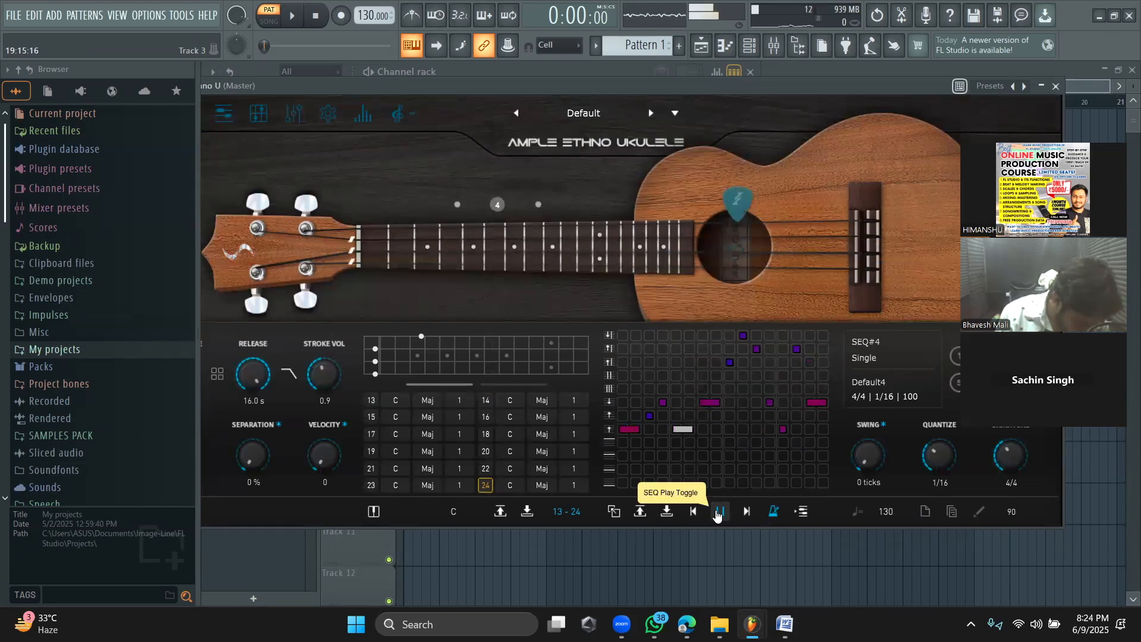
{"action": "left_click", "coordinate": [718, 511]}
Step: Set the project tempo to 99 BPM and audition the Default4 strum sequence at that speed
{"action": "scroll", "coordinate": [368, 21], "scroll_direction": "down", "scroll_amount": 20}
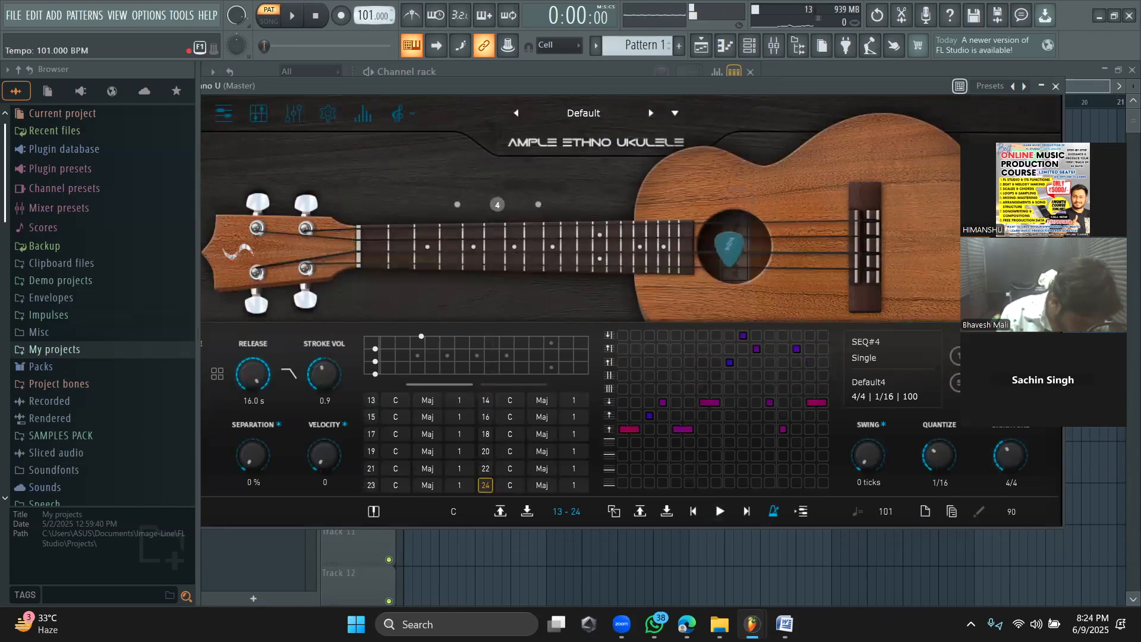
{"action": "left_click", "coordinate": [719, 512]}
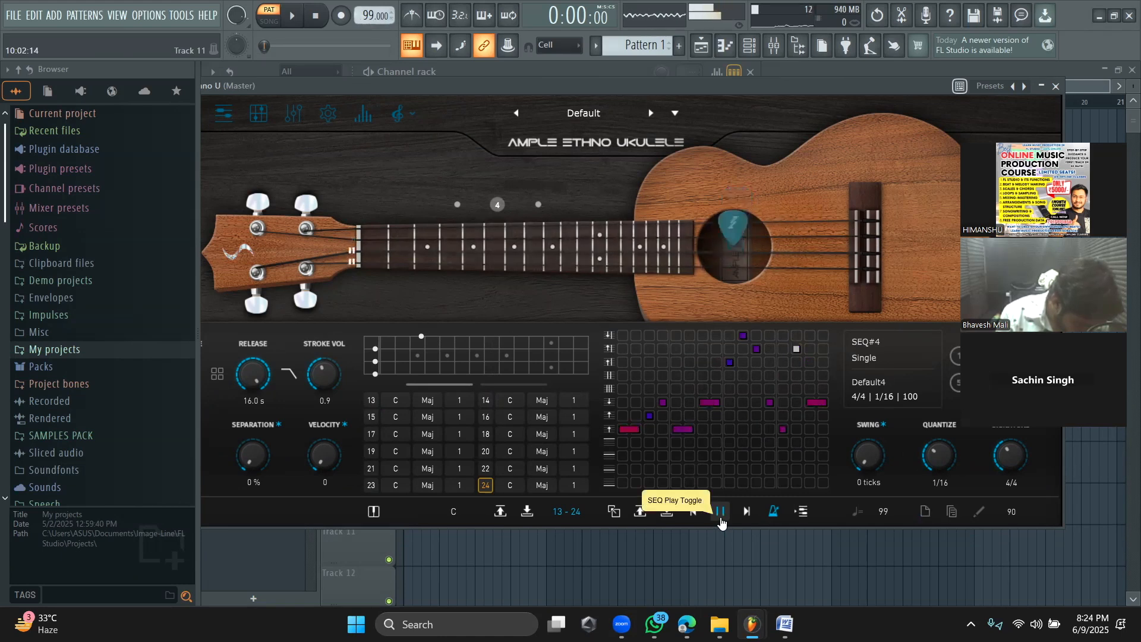
{"action": "left_click", "coordinate": [719, 512]}
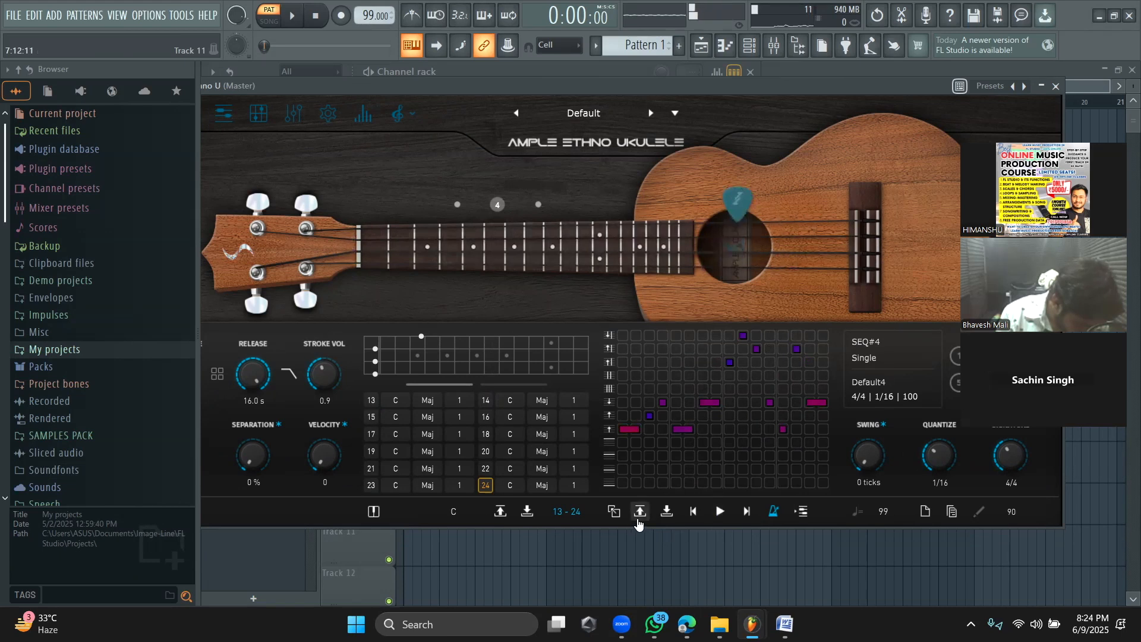
Step: Load the Metal_Default1 strum pattern into the ukulele's strummer and audition it
{"action": "left_click", "coordinate": [639, 512]}
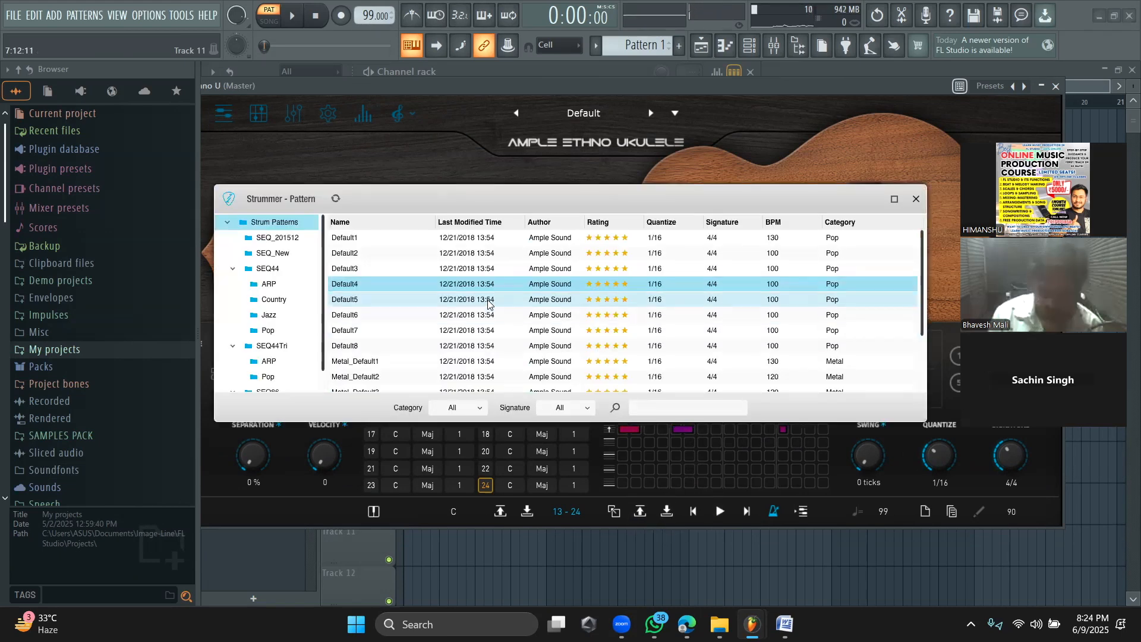
{"action": "scroll", "coordinate": [487, 305], "scroll_direction": "up", "scroll_amount": 2}
{"action": "left_click", "coordinate": [476, 369]}
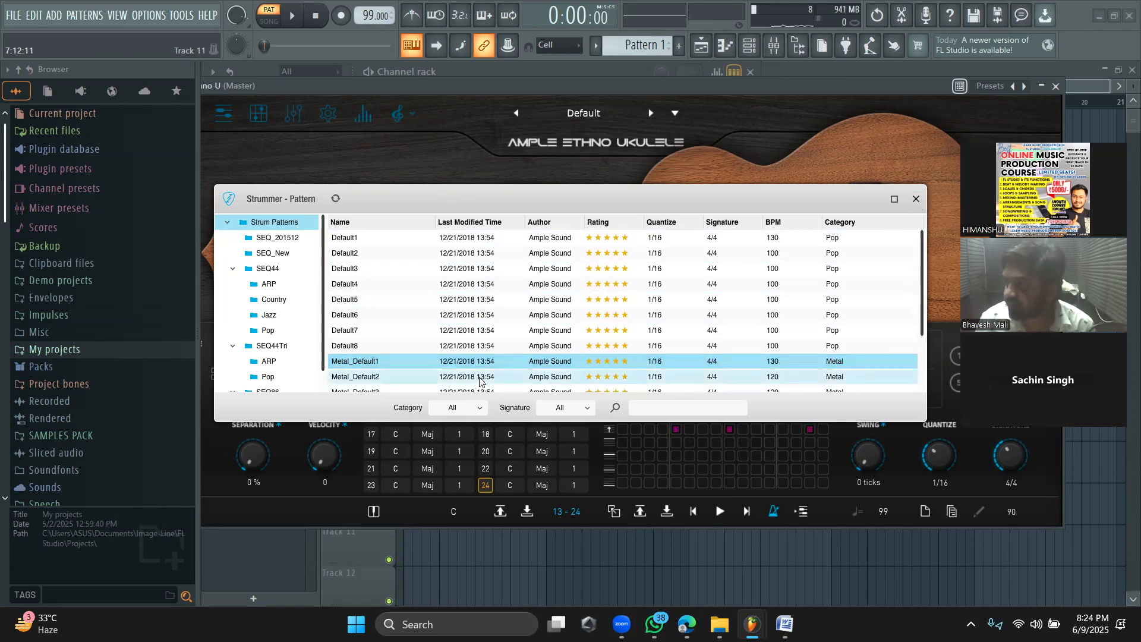
{"action": "left_click", "coordinate": [916, 199]}
{"action": "left_click", "coordinate": [720, 512]}
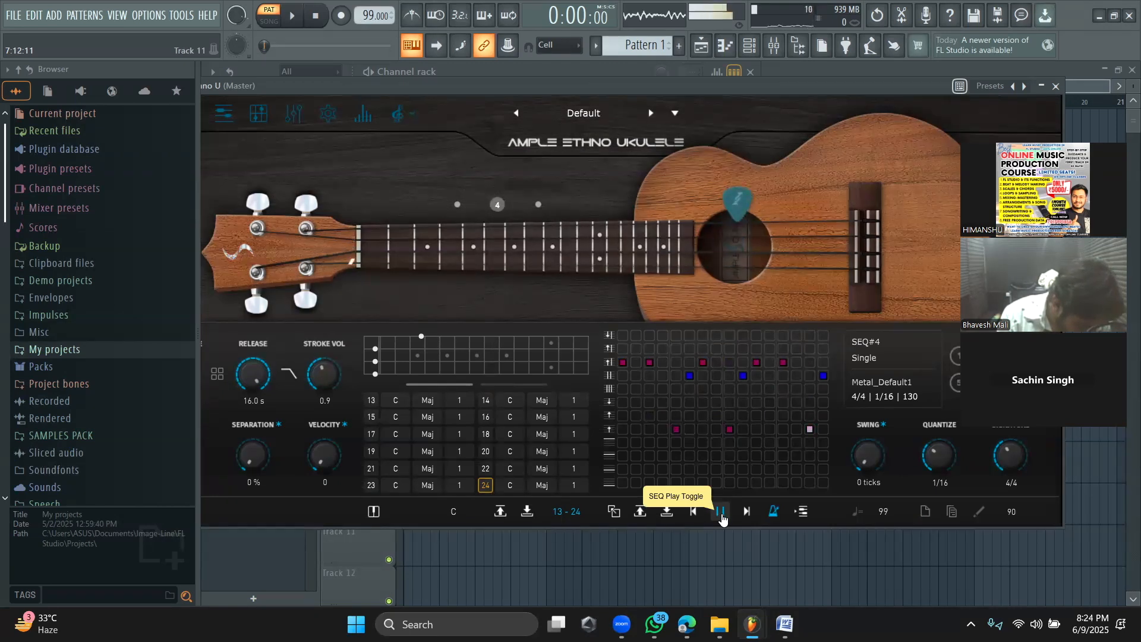
{"action": "left_click", "coordinate": [721, 512]}
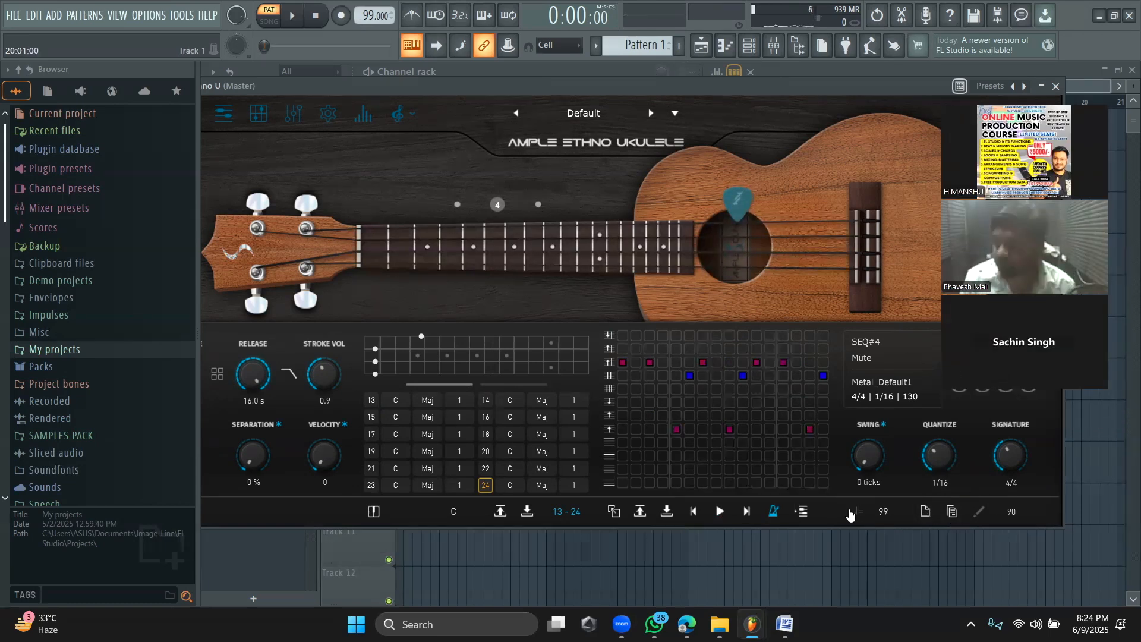
Step: Load the Strum(7th_Chord) preset into the ukulele and audition its strum sequence
{"action": "mouse_move", "coordinate": [545, 85]}
{"action": "left_mouse_down"}
{"action": "mouse_move", "coordinate": [634, 94]}
{"action": "mouse_move", "coordinate": [546, 91]}
{"action": "left_mouse_up"}
{"action": "left_click", "coordinate": [588, 126]}
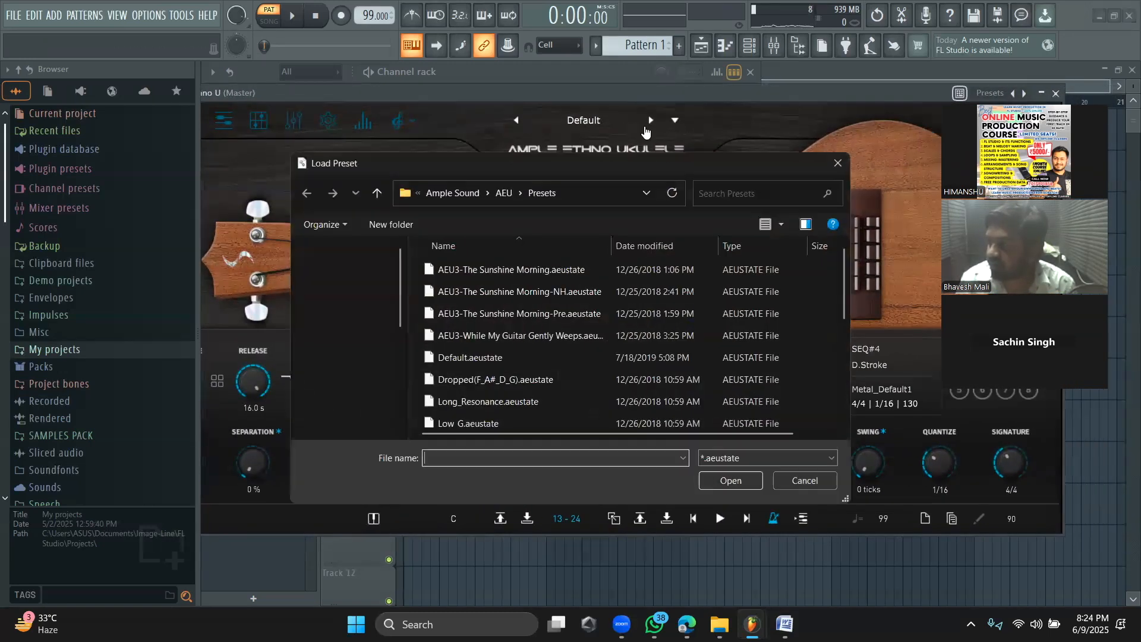
{"action": "scroll", "coordinate": [584, 330], "scroll_direction": "down", "scroll_amount": 5}
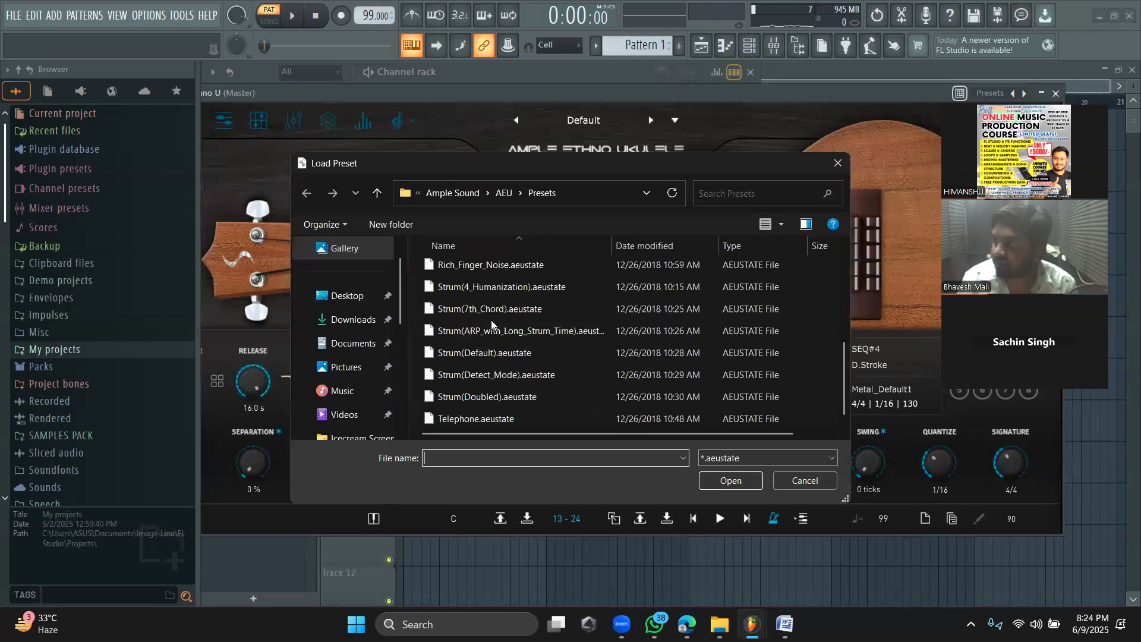
{"action": "left_click", "coordinate": [505, 308]}
{"action": "left_click", "coordinate": [747, 482]}
{"action": "left_click", "coordinate": [719, 519]}
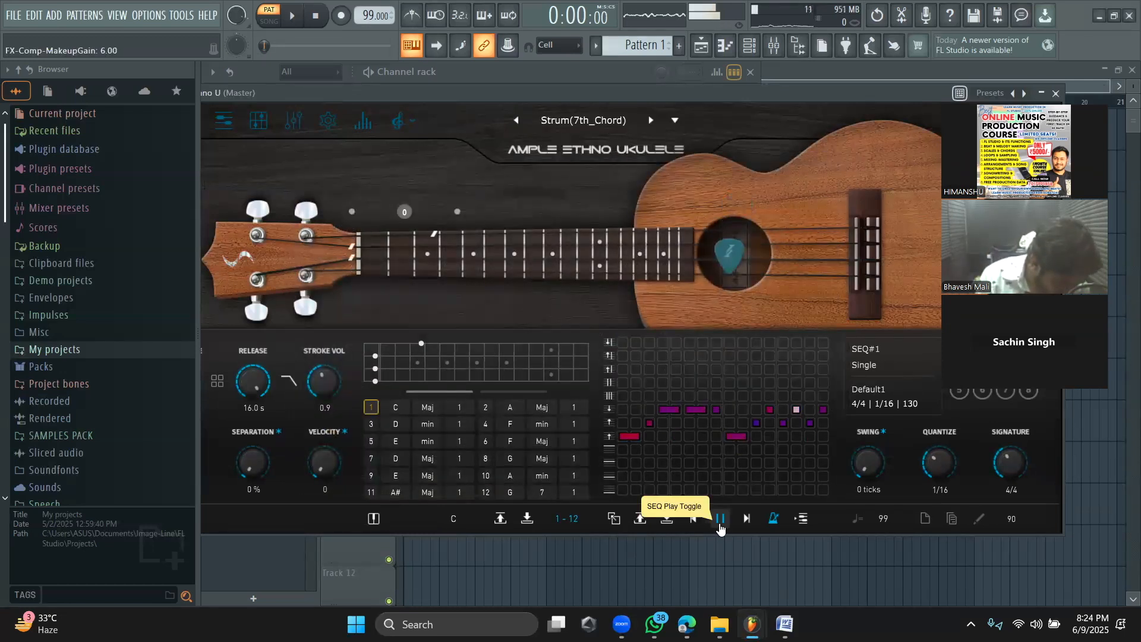
{"action": "left_click", "coordinate": [719, 521]}
{"action": "left_click", "coordinate": [720, 520]}
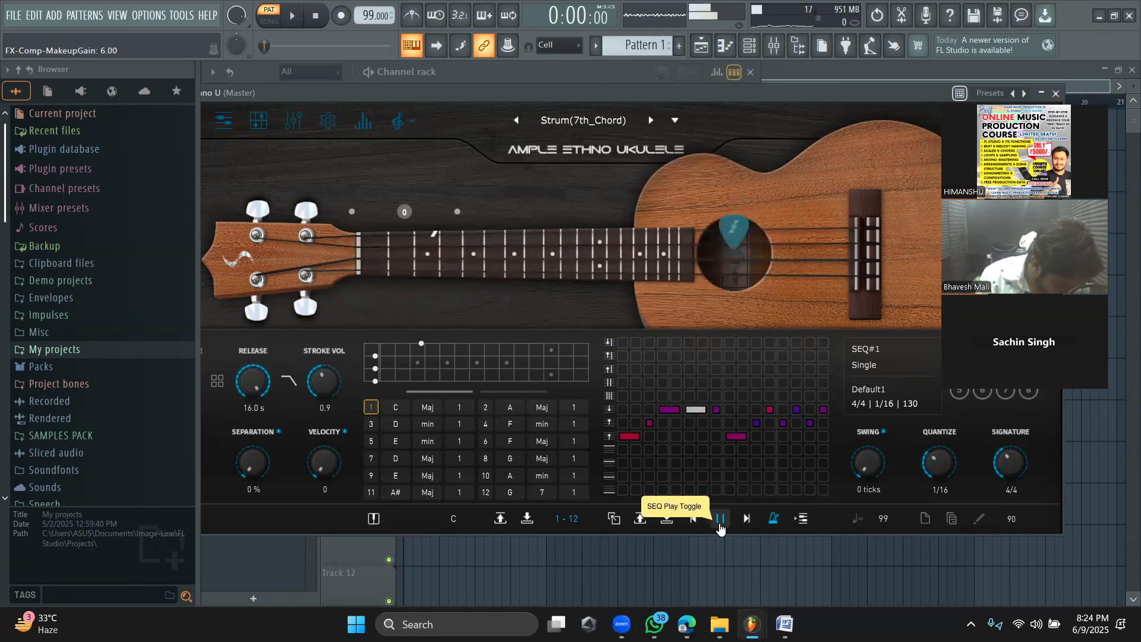
{"action": "left_click", "coordinate": [719, 519]}
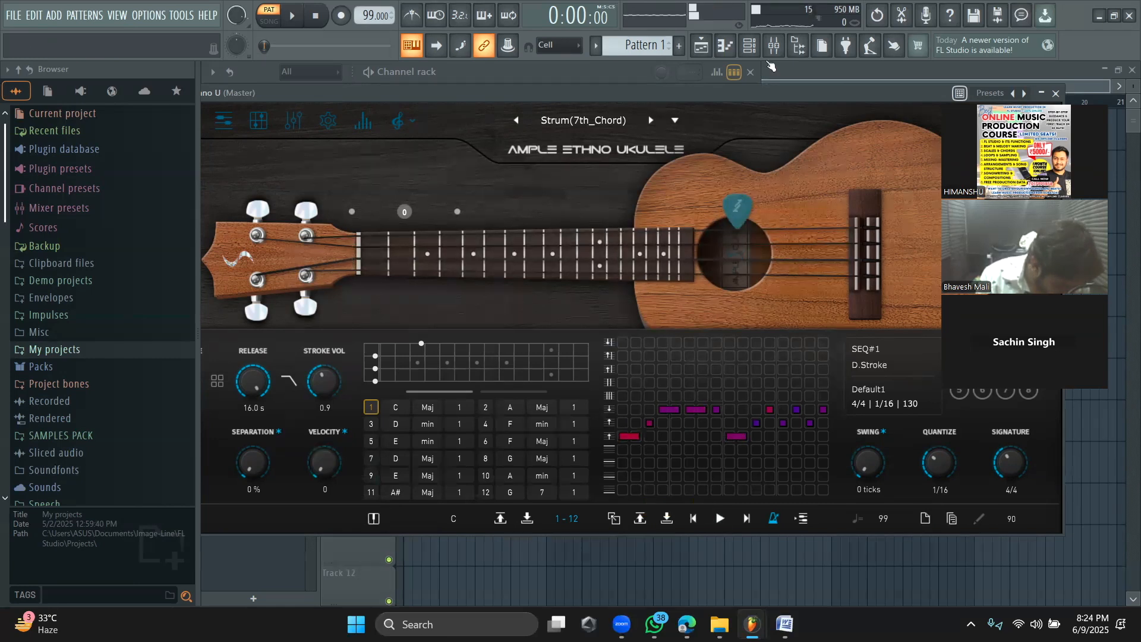
Step: Add Ample Guitar M as a new generator channel and move its window so the whole instrument is in view
{"action": "left_click", "coordinate": [772, 66]}
{"action": "left_click", "coordinate": [320, 225]}
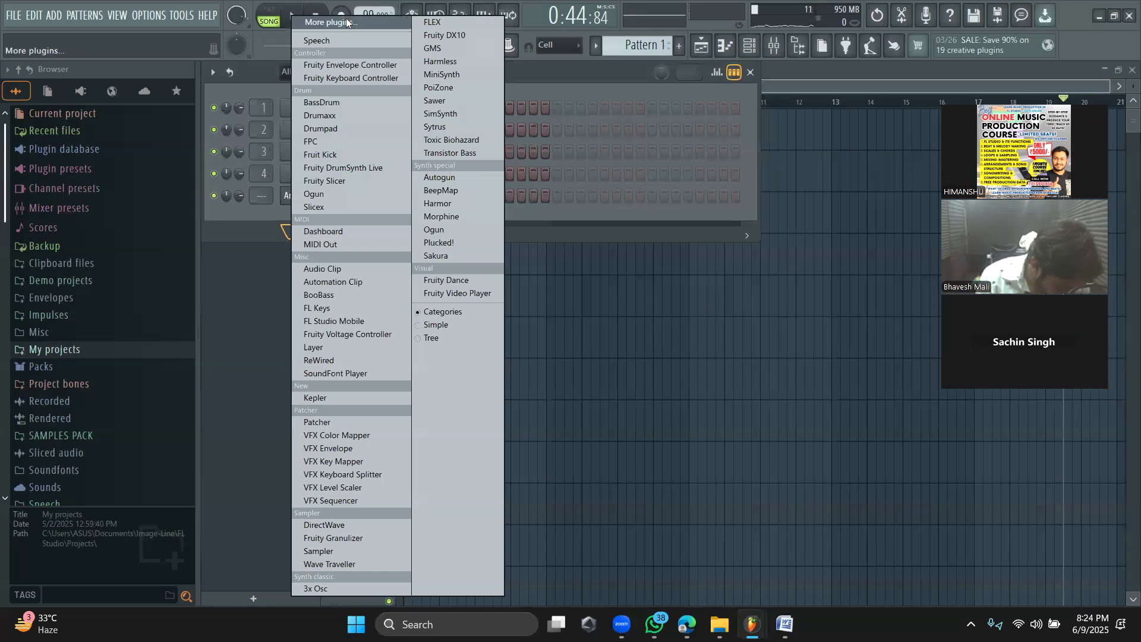
{"action": "left_click", "coordinate": [346, 22]}
{"action": "type", "text": "ampl"}
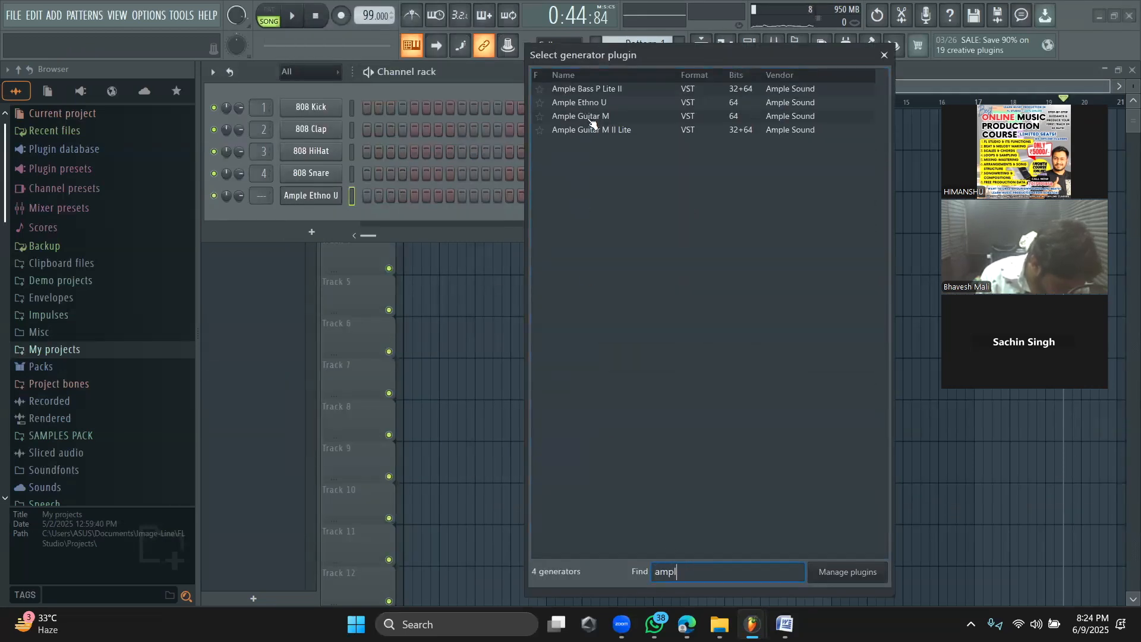
{"action": "double_click", "coordinate": [592, 116]}
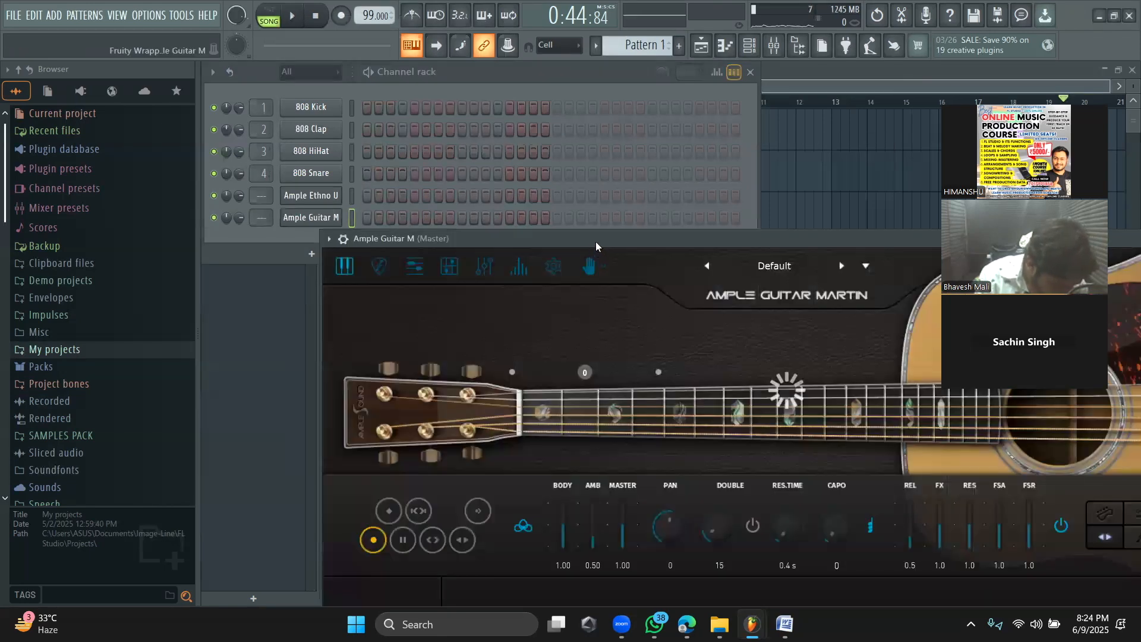
{"action": "left_click_drag", "start_coordinate": [595, 241], "coordinate": [462, 99]}
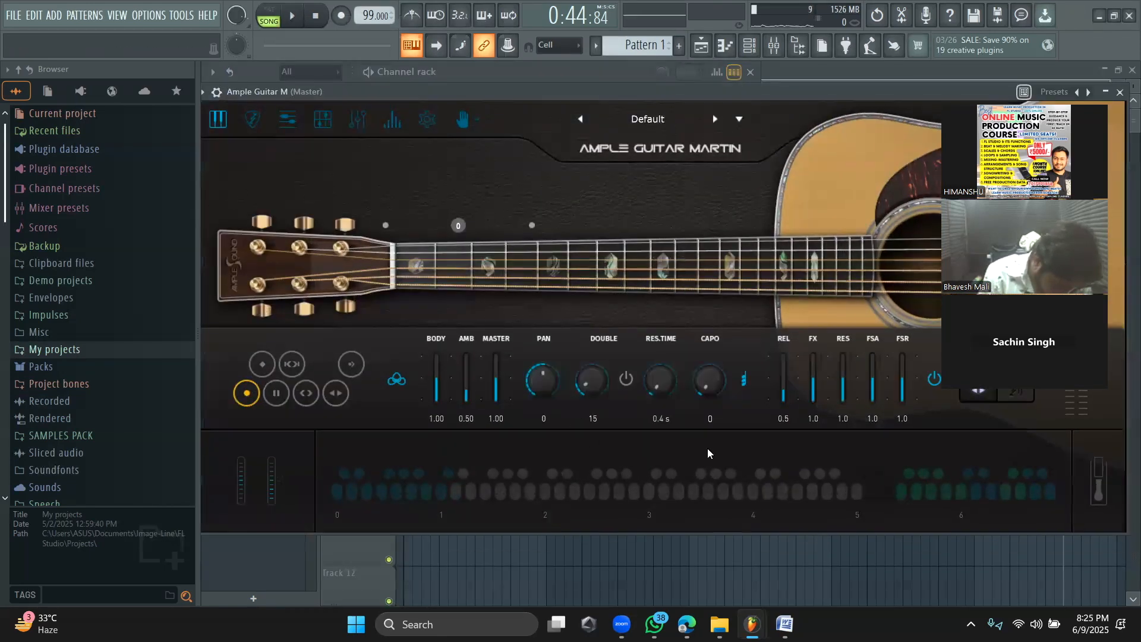
Step: Play several single notes on the Ample Guitar Martin to audition its sound
{"action": "key", "text": "v"}
{"action": "key", "text": "m"}
{"action": "key", "text": "comma"}
{"action": "key", "text": "slash"}
{"action": "key", "text": "period"}
{"action": "key", "text": "x"}
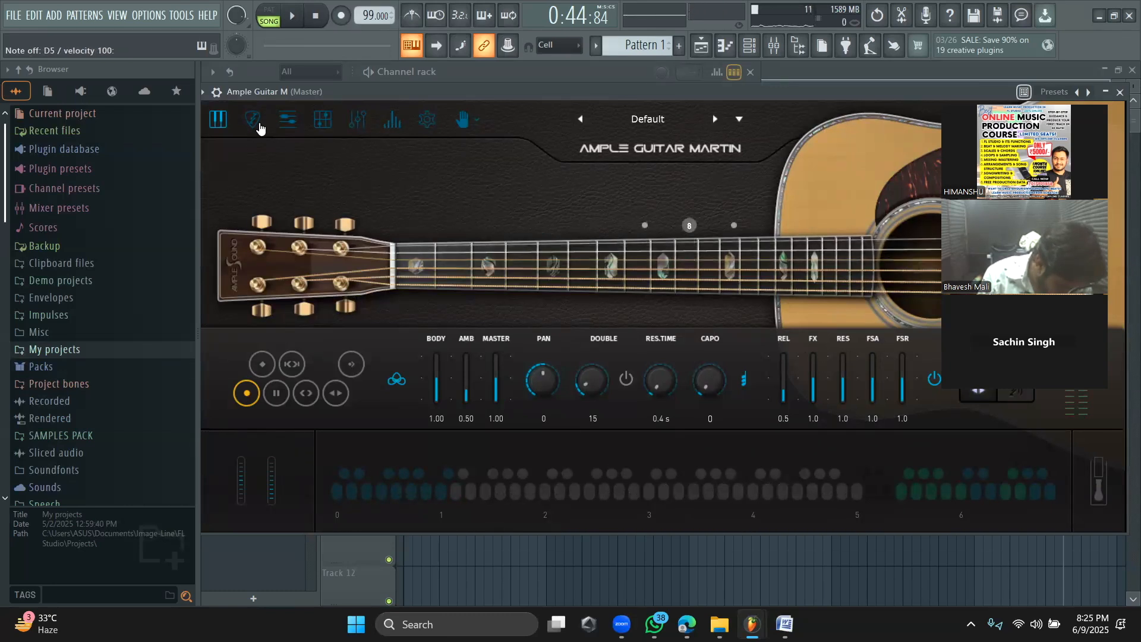
Step: Show the guitar's strummer page and audition its Default1 sequence
{"action": "left_click", "coordinate": [259, 125]}
{"action": "left_click", "coordinate": [784, 518]}
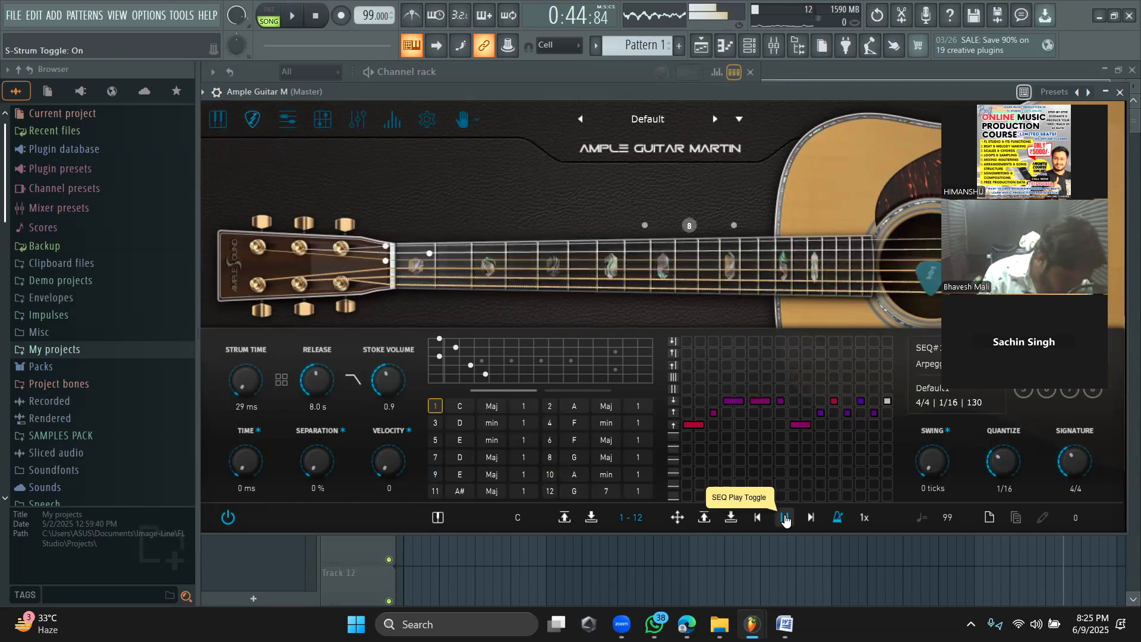
{"action": "left_click", "coordinate": [784, 518]}
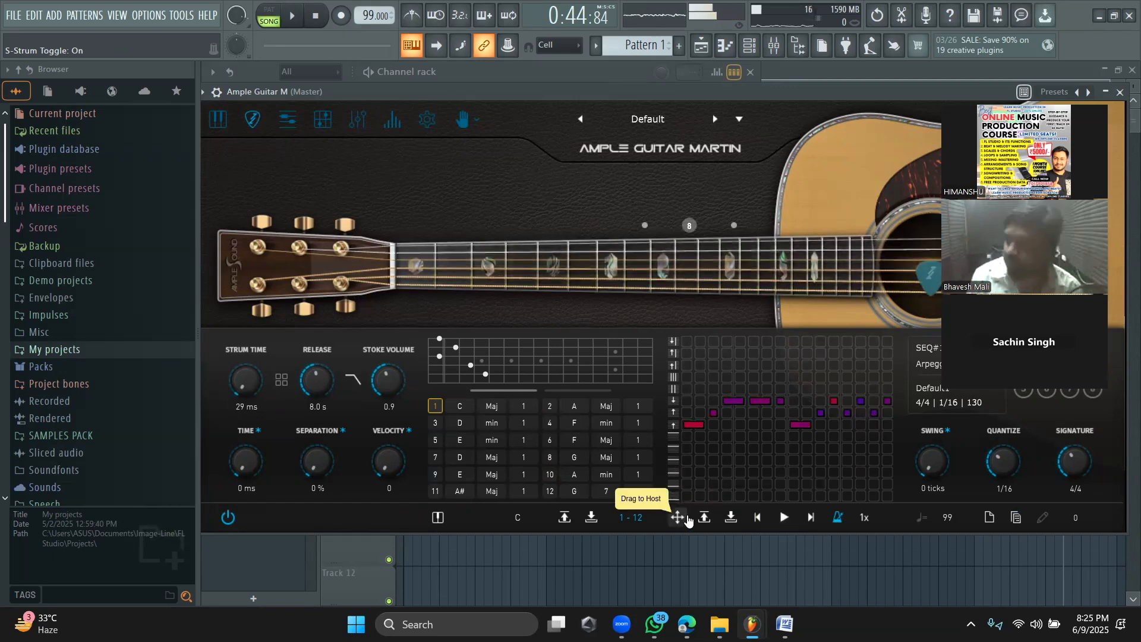
Step: Browse the guitar's strum pattern library and close it without loading another pattern
{"action": "left_click", "coordinate": [704, 517]}
{"action": "scroll", "coordinate": [555, 338], "scroll_direction": "down", "scroll_amount": 5}
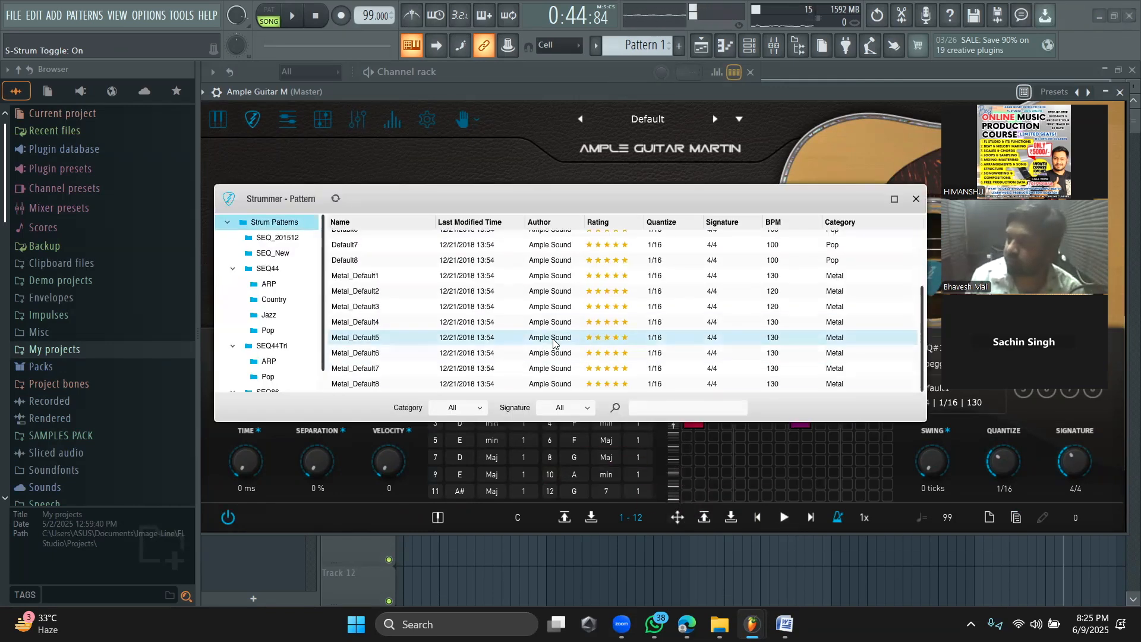
{"action": "left_click", "coordinate": [914, 203]}
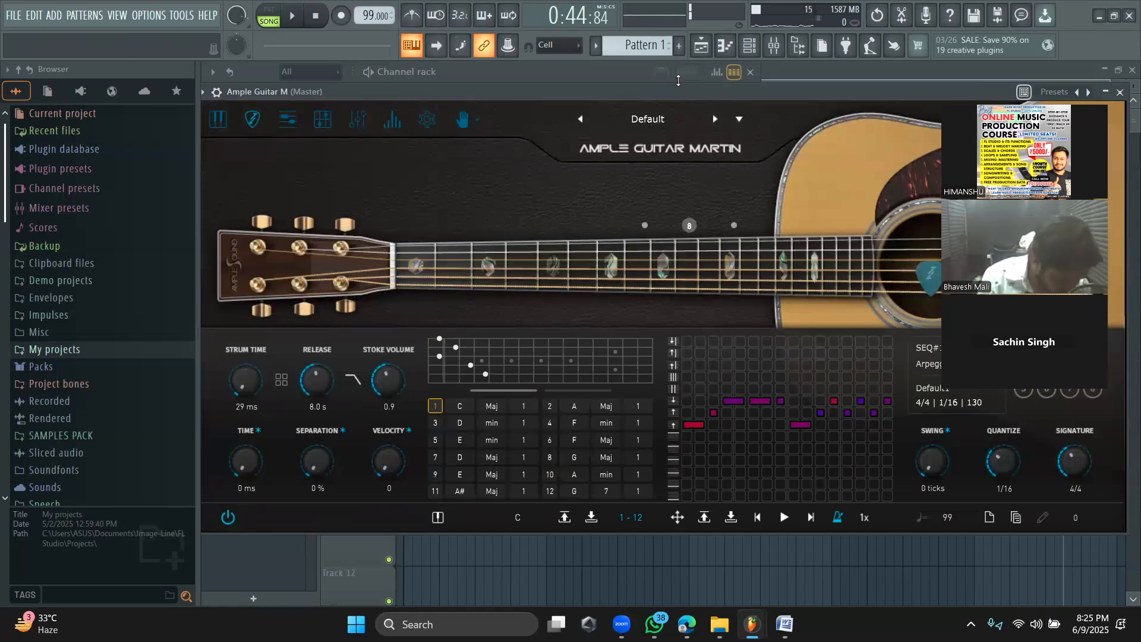
Step: Reposition the Ample Guitar M window so the strummer's sequence slots, swing, quantize and signature settings are in view
{"action": "left_click_drag", "start_coordinate": [665, 95], "coordinate": [510, 89]}
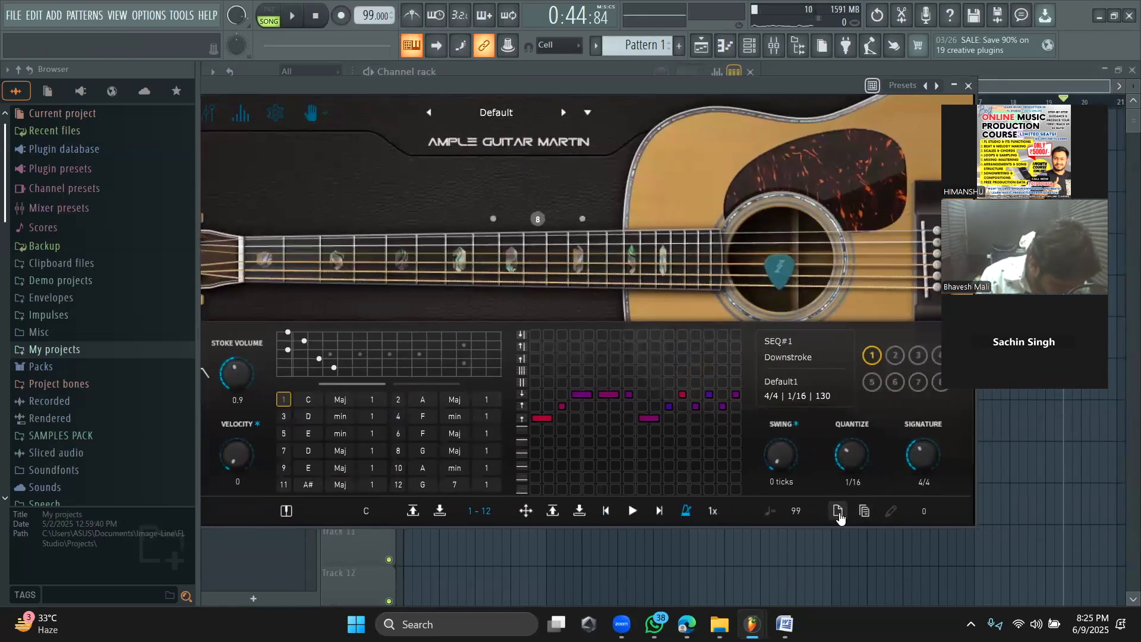
{"action": "left_click", "coordinate": [840, 518]}
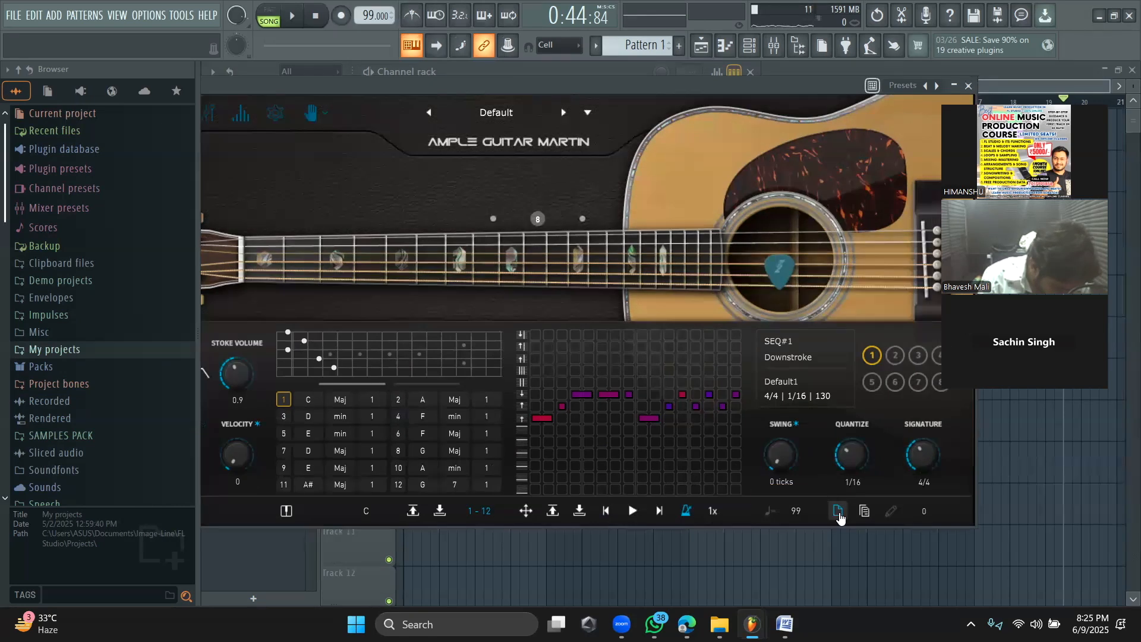
{"action": "left_click_drag", "start_coordinate": [485, 92], "coordinate": [433, 80]}
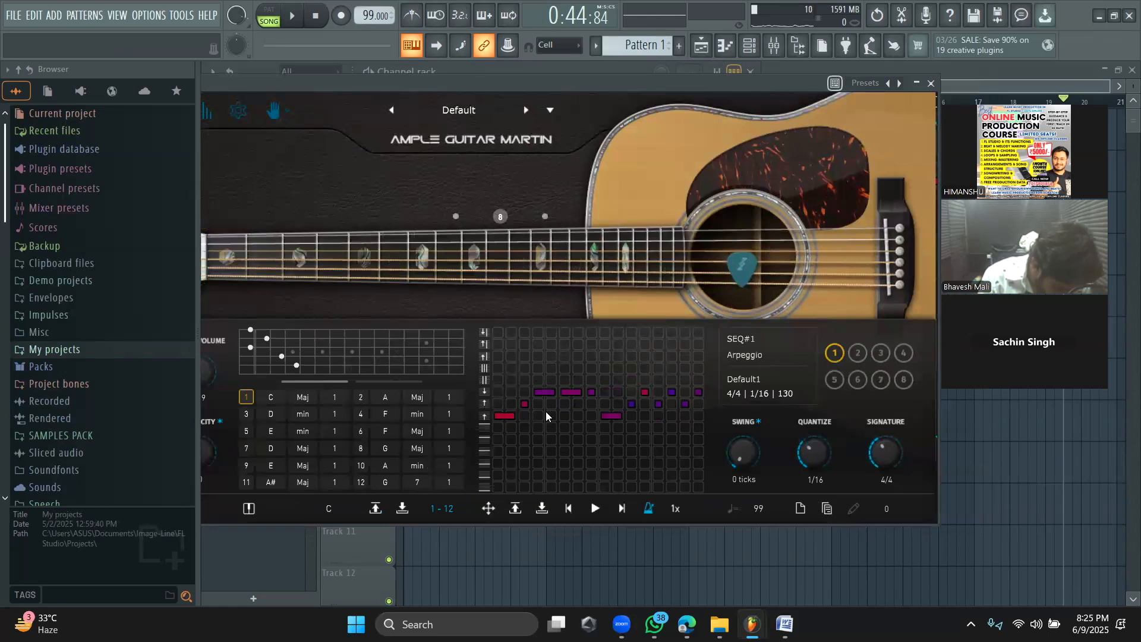
{"action": "left_click", "coordinate": [330, 509]}
{"action": "left_click", "coordinate": [289, 522]}
{"action": "left_click", "coordinate": [401, 508]}
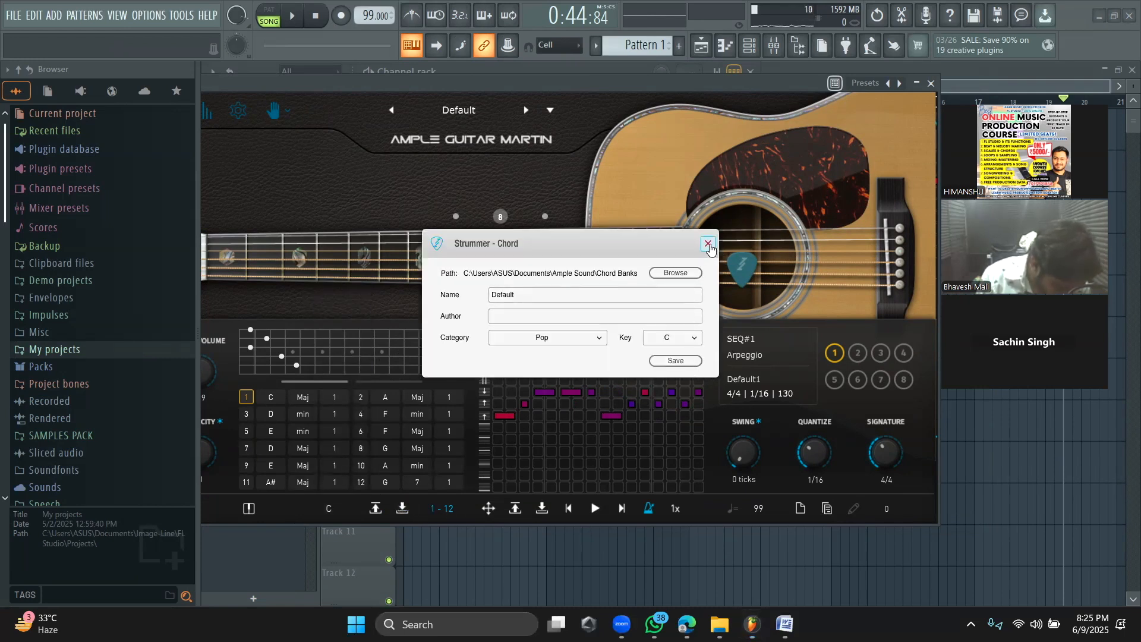
{"action": "left_click", "coordinate": [707, 248]}
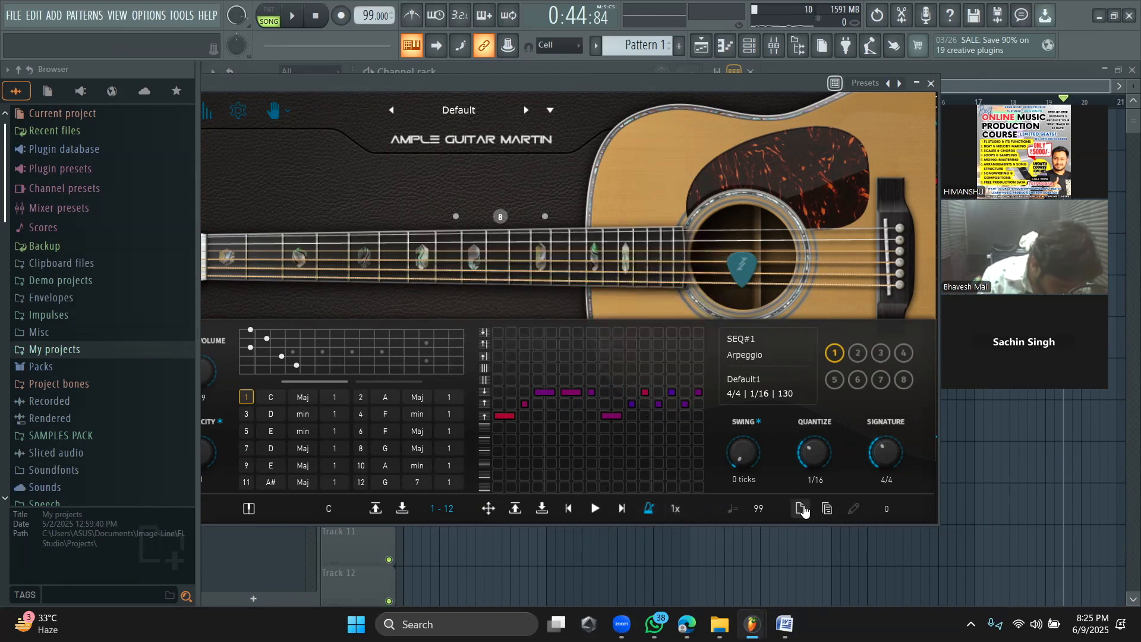
Step: Examine the sequence copy options and the preset save dialog's AGM Presets folder, and leave without saving
{"action": "left_click", "coordinate": [829, 508]}
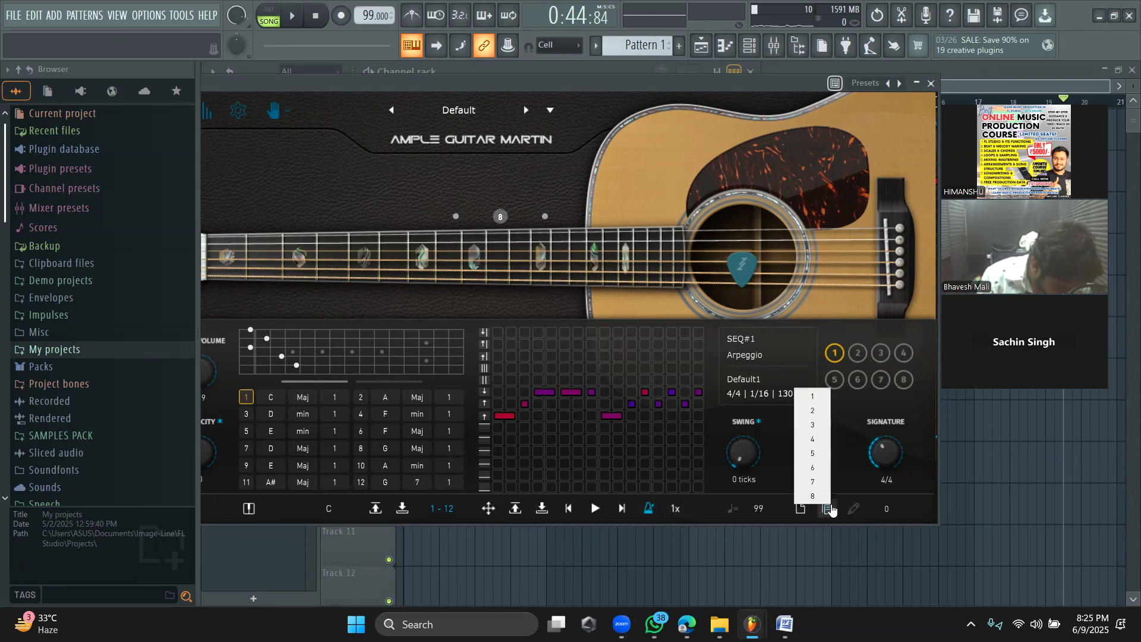
{"action": "left_click", "coordinate": [613, 84]}
{"action": "left_click_drag", "start_coordinate": [665, 78], "coordinate": [732, 89]}
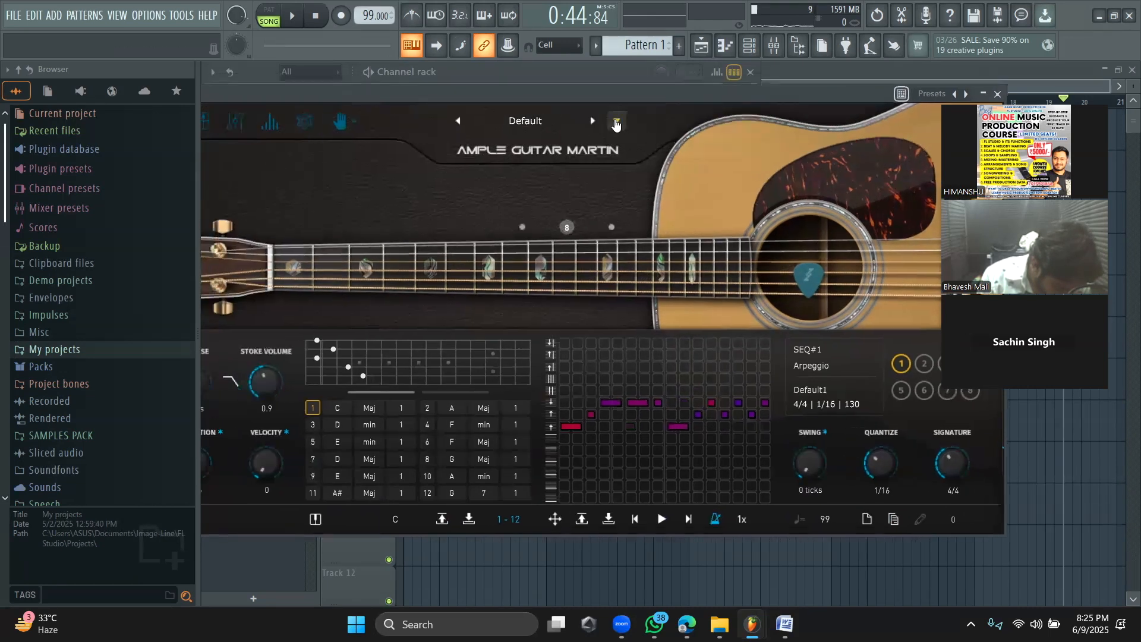
{"action": "left_click", "coordinate": [615, 123]}
{"action": "scroll", "coordinate": [618, 331], "scroll_direction": "down", "scroll_amount": 10}
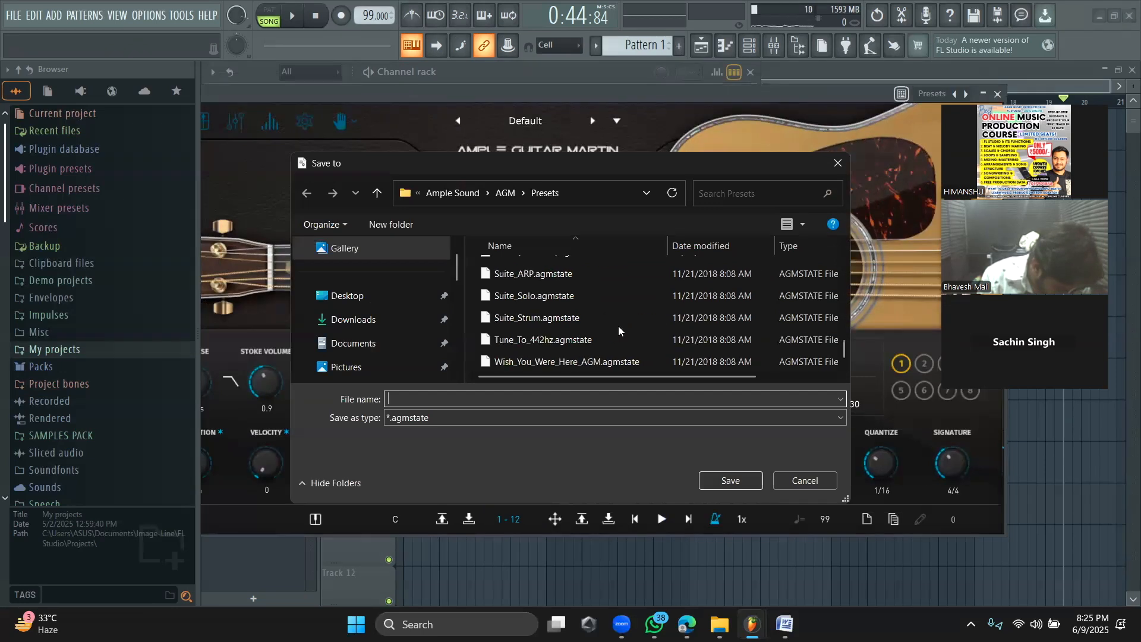
{"action": "left_click", "coordinate": [838, 162]}
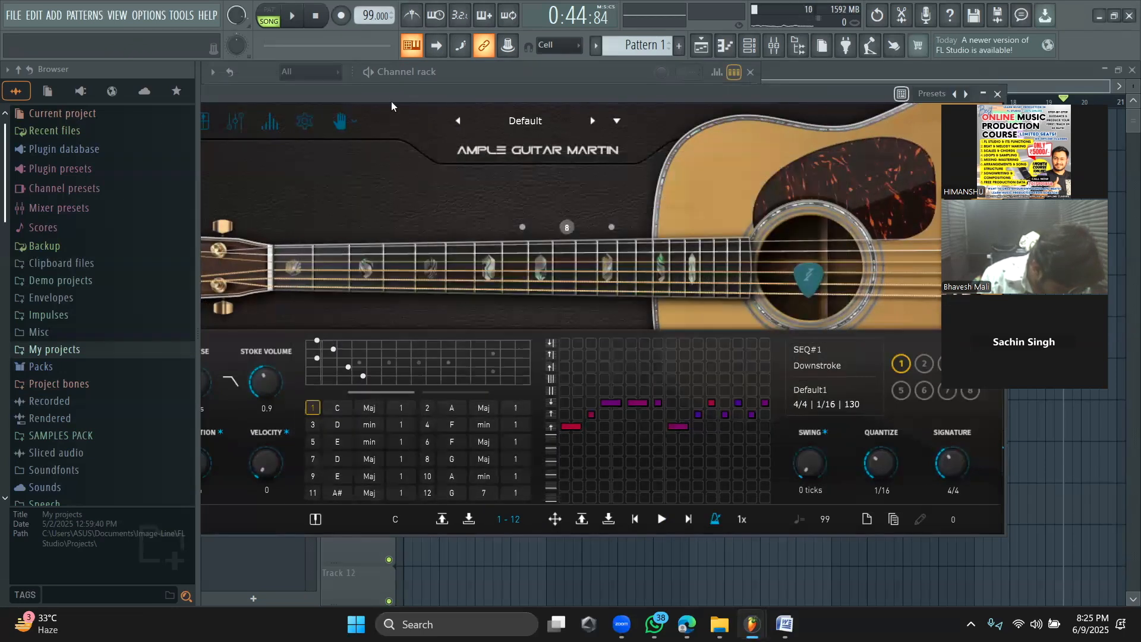
Step: Browse the strummer's Chord Banks library and close it without loading a bank
{"action": "left_click_drag", "start_coordinate": [391, 106], "coordinate": [459, 108]}
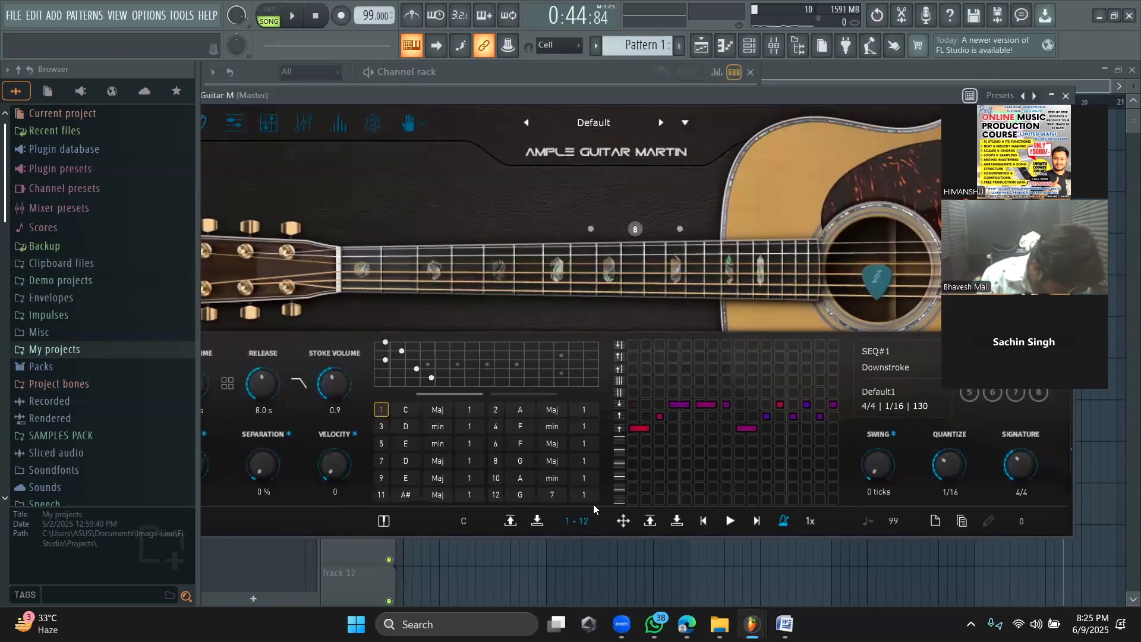
{"action": "left_click", "coordinate": [515, 524]}
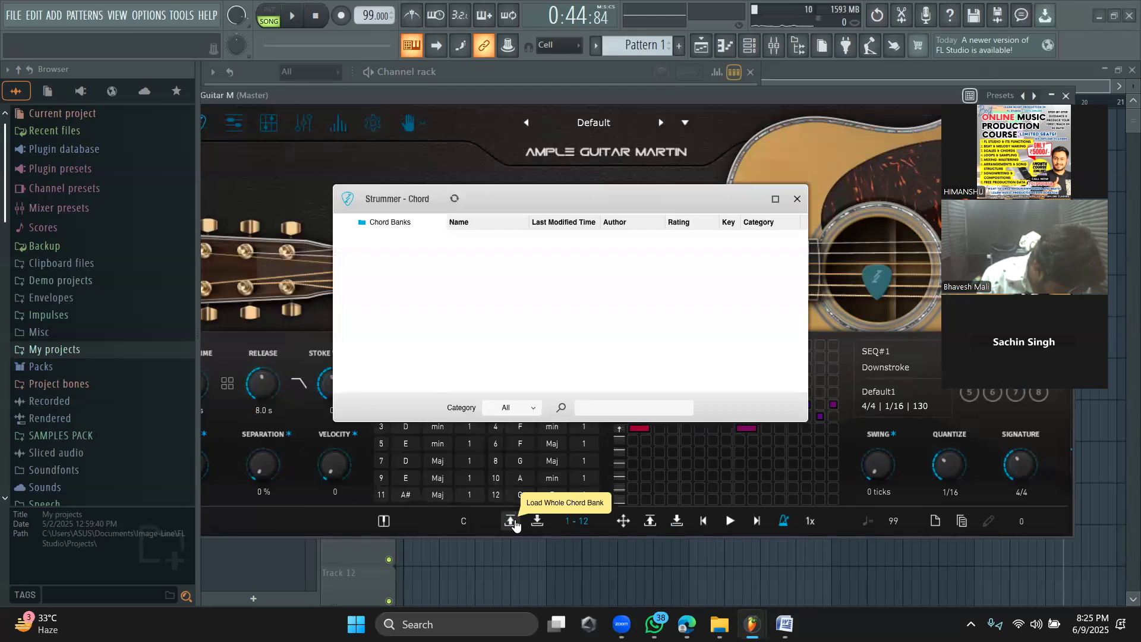
{"action": "scroll", "coordinate": [707, 282], "scroll_direction": "down", "scroll_amount": 3}
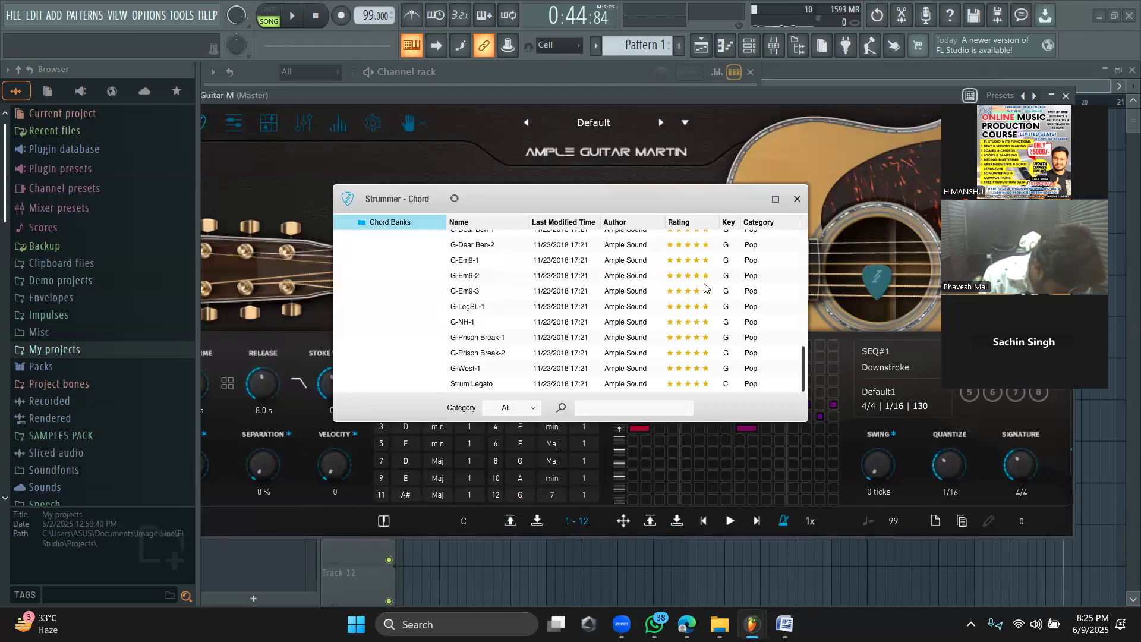
{"action": "left_click", "coordinate": [796, 199]}
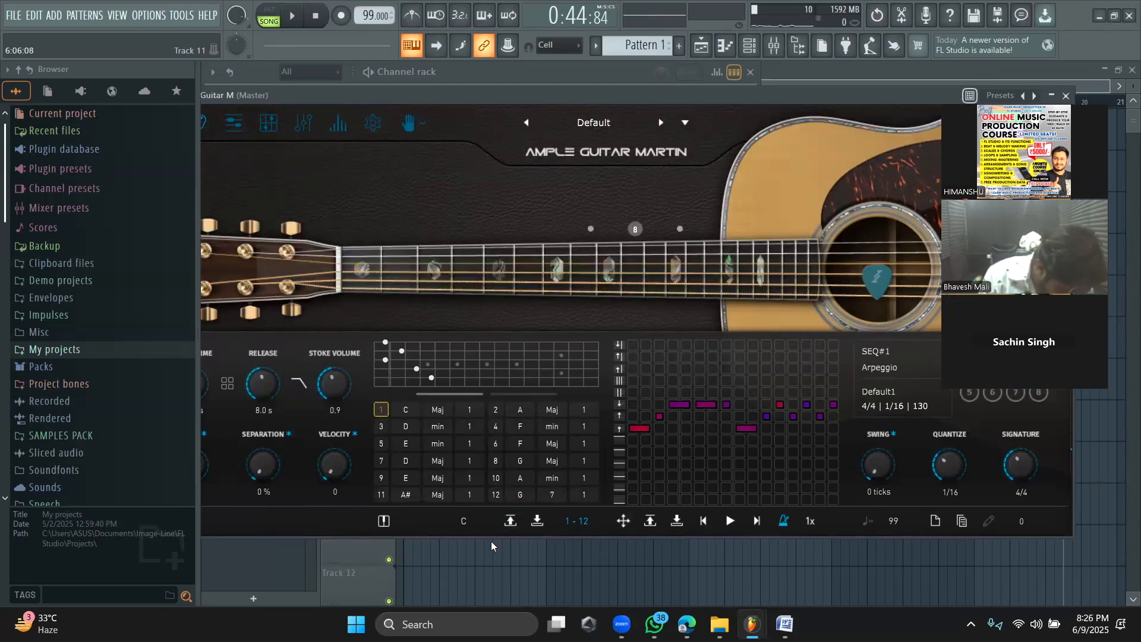
Step: Toggle the strummer's chord mode and back, and close the Ample Guitar M window
{"action": "left_click", "coordinate": [384, 521]}
{"action": "left_click", "coordinate": [384, 521]}
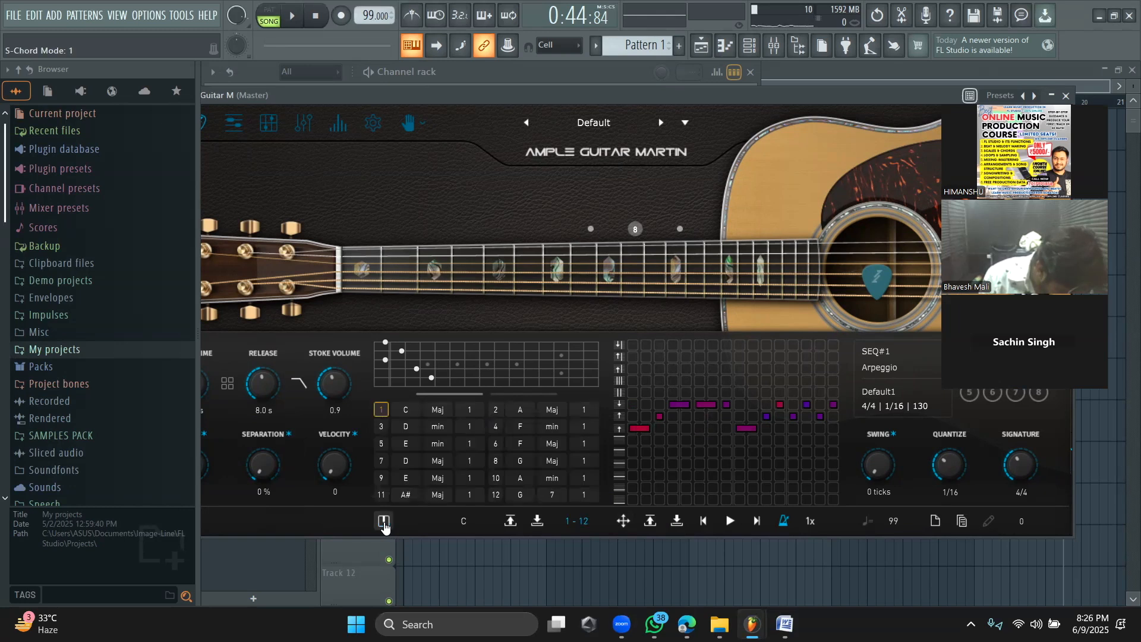
{"action": "left_click_drag", "start_coordinate": [764, 92], "coordinate": [604, 112]}
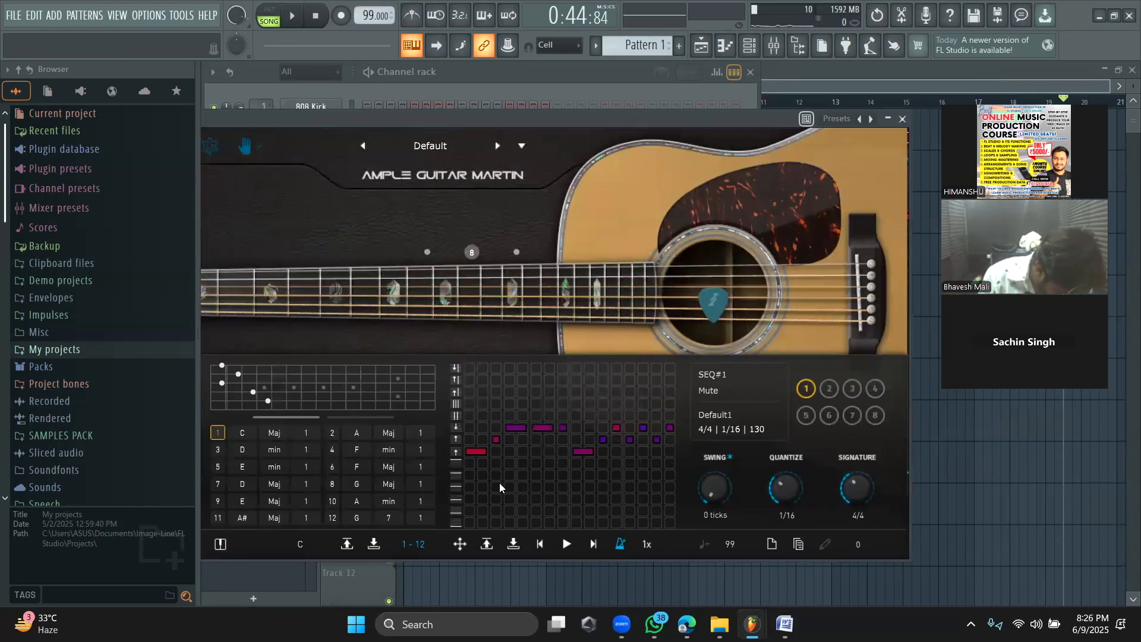
{"action": "left_click", "coordinate": [905, 118]}
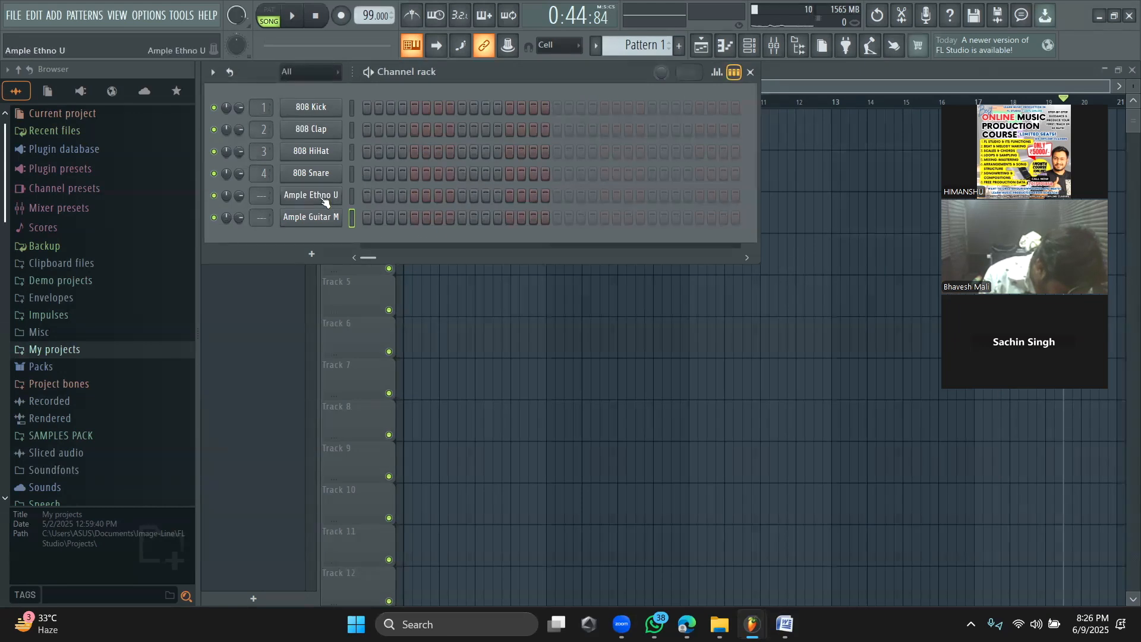
{"action": "left_click", "coordinate": [316, 217]}
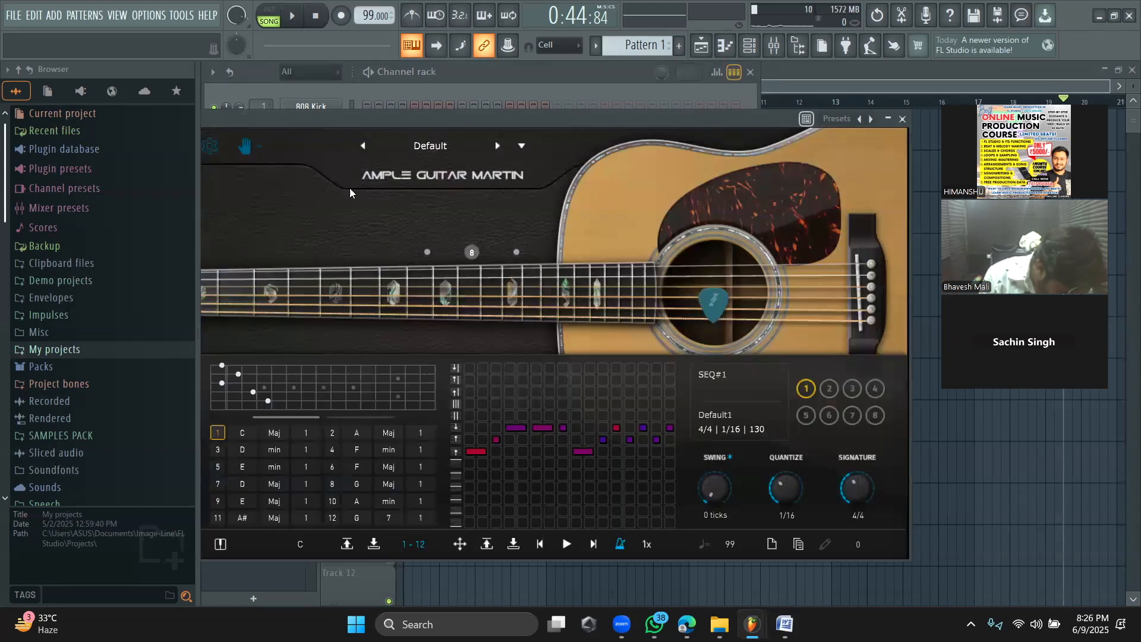
{"action": "left_click_drag", "start_coordinate": [426, 126], "coordinate": [436, 131]}
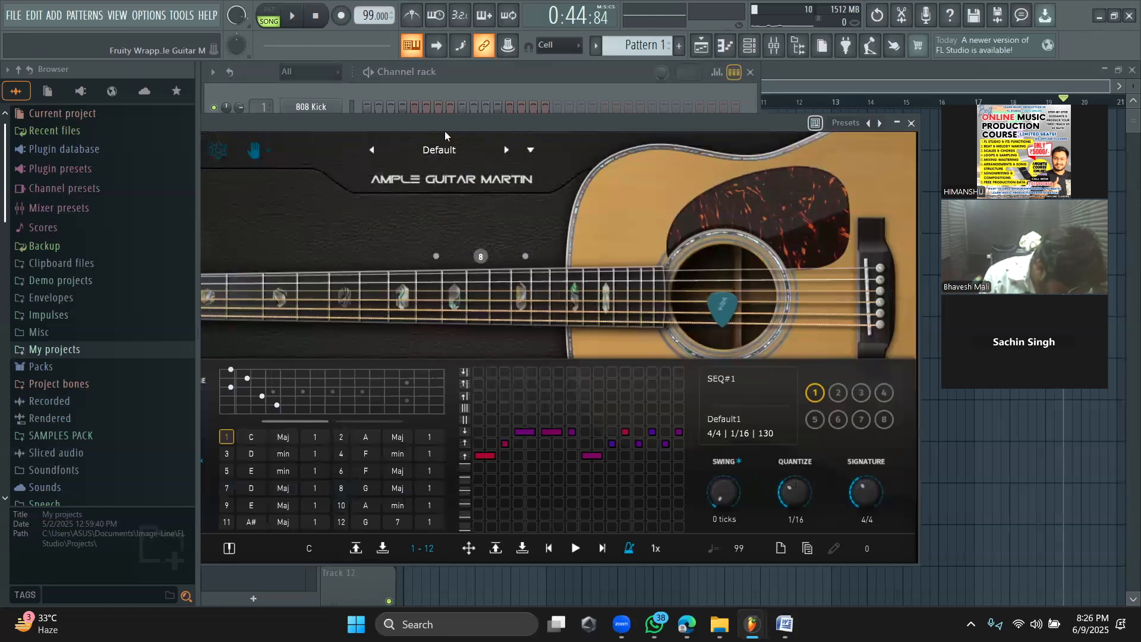
{"action": "left_click", "coordinate": [912, 124]}
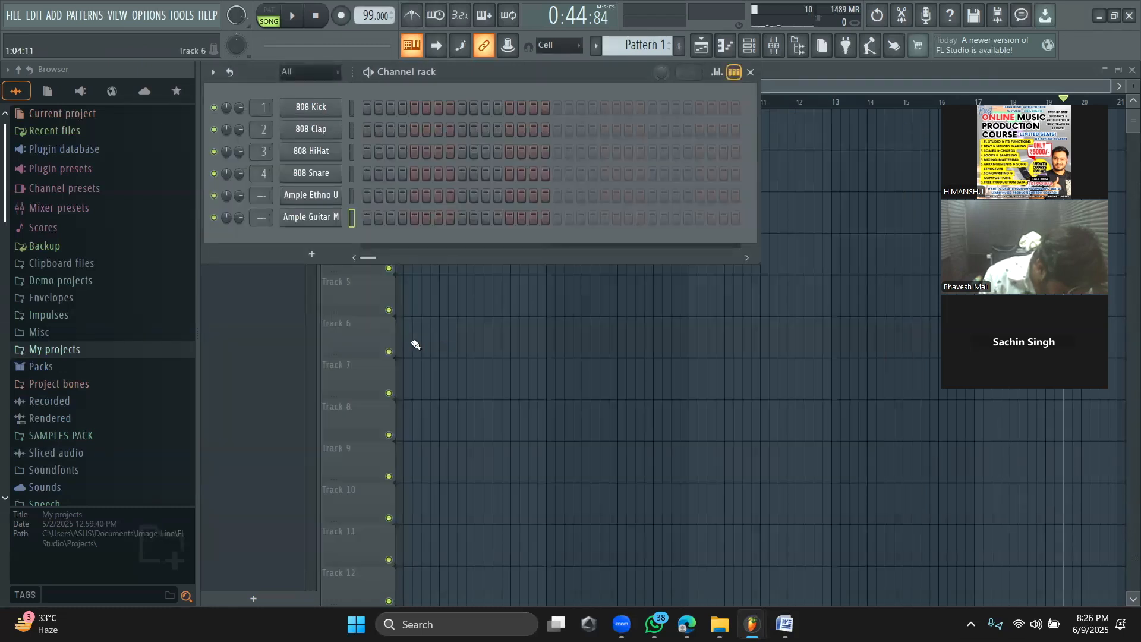
Step: Search the browser for banjo and audition the 84bpm_5 and 87bpm_3 loops in the Saajh_Banjo Darbaari C folder
{"action": "left_click", "coordinate": [294, 311]}
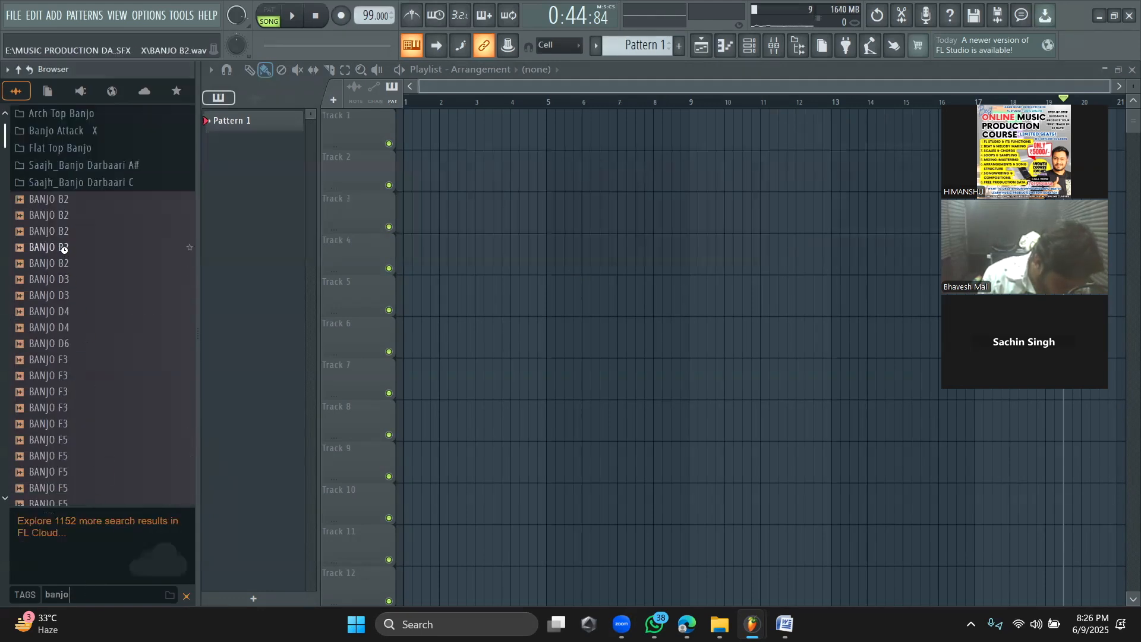
{"action": "left_click_drag", "start_coordinate": [69, 238], "coordinate": [106, 184]}
{"action": "left_click", "coordinate": [98, 197]}
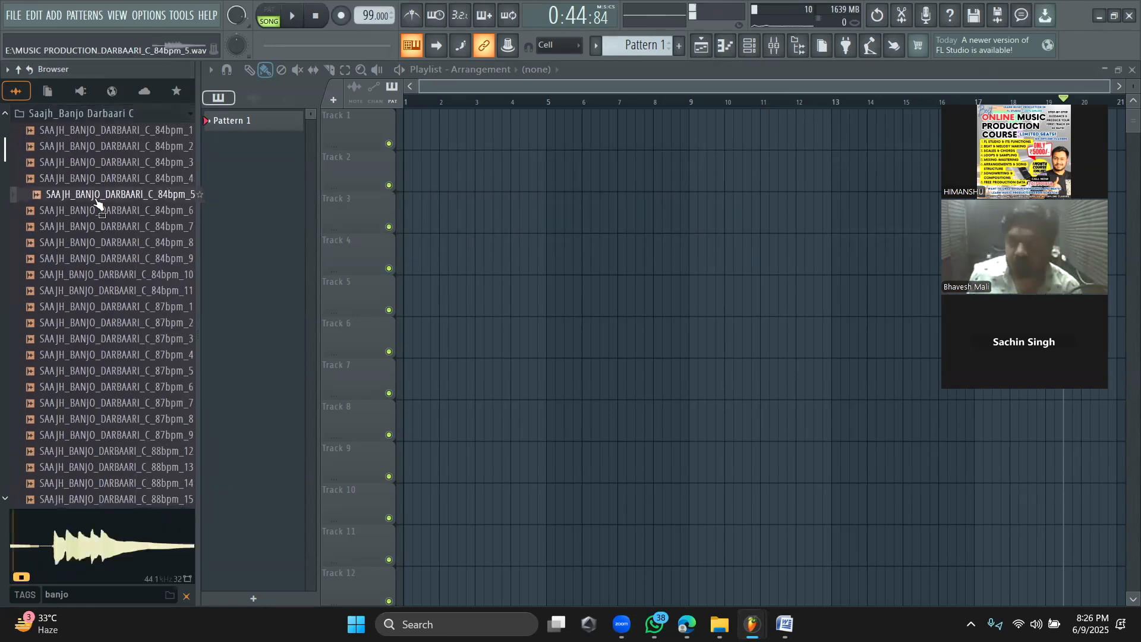
{"action": "scroll", "coordinate": [109, 282], "scroll_direction": "down", "scroll_amount": 1}
{"action": "left_click", "coordinate": [108, 273]}
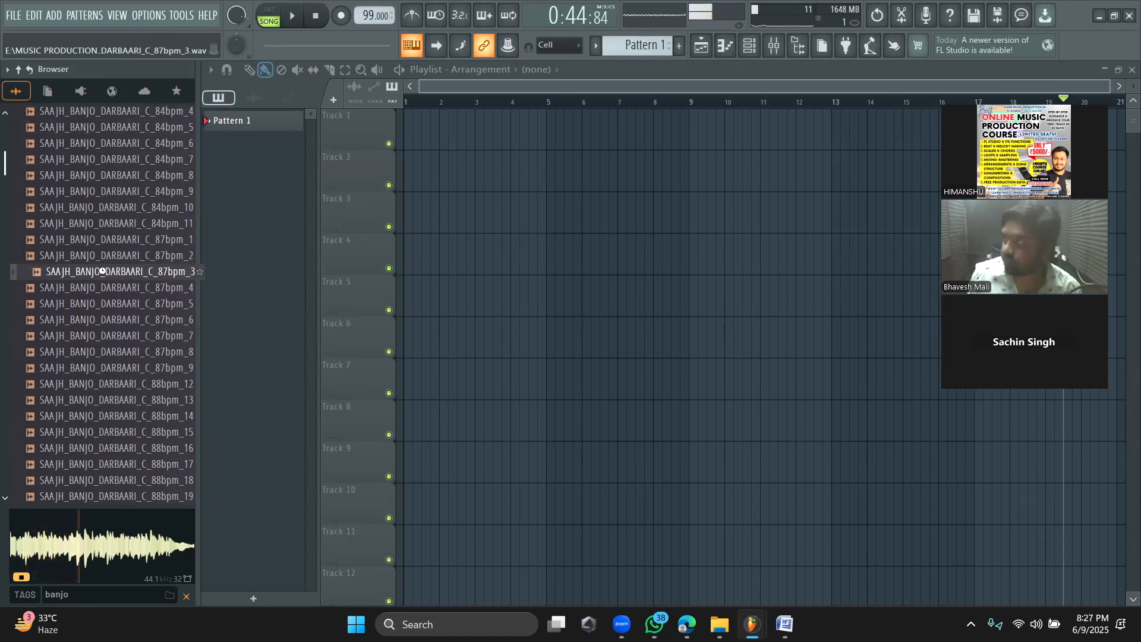
Step: Place SAAJH_BANJO_DARBAARI_C_87bpm_3 at the start of Track 4 and set the project tempo to 87 BPM
{"action": "left_click_drag", "start_coordinate": [102, 272], "coordinate": [552, 250]}
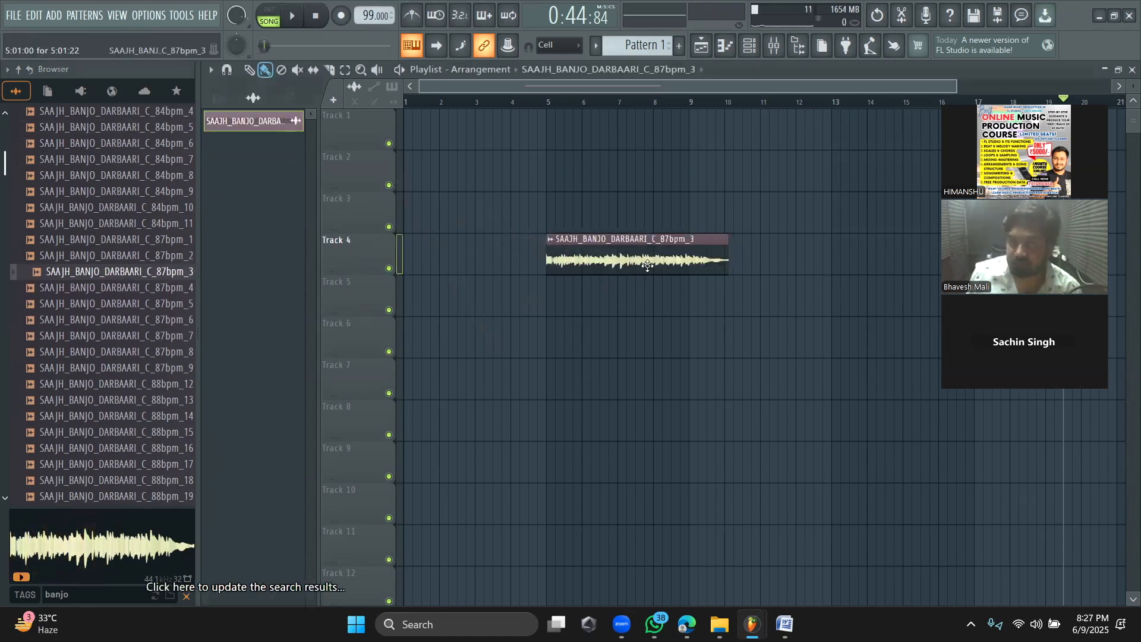
{"action": "left_click_drag", "start_coordinate": [647, 266], "coordinate": [436, 274]}
{"action": "left_click_drag", "start_coordinate": [369, 17], "coordinate": [373, 62]}
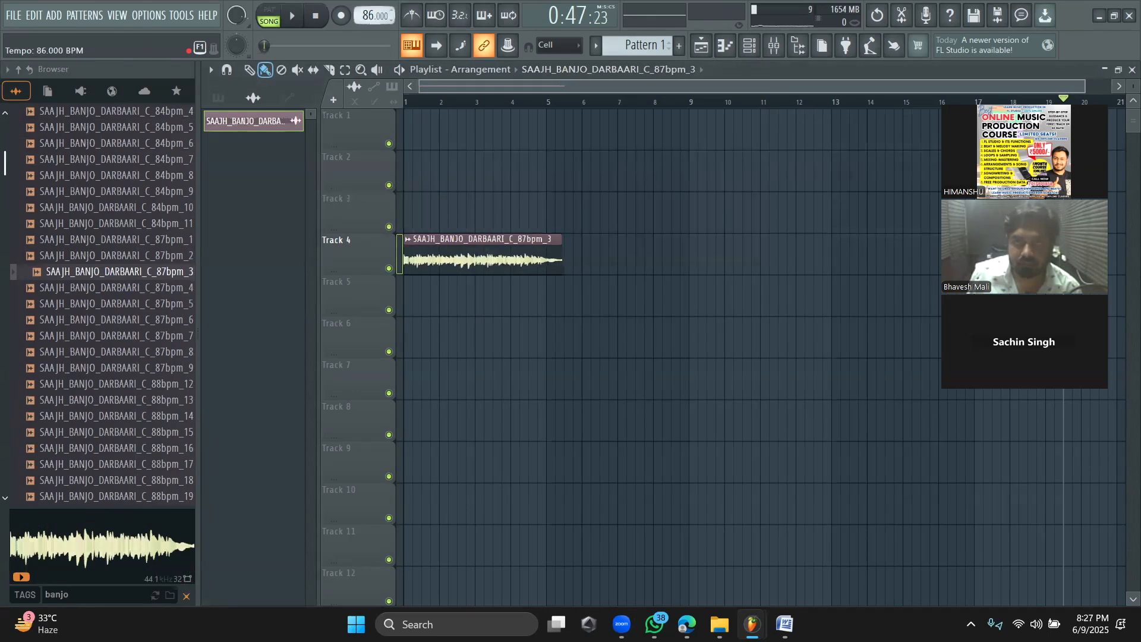
Step: Play the banjo loop against the metronome, and switch the metronome off
{"action": "left_click", "coordinate": [412, 15]}
{"action": "key", "text": "space"}
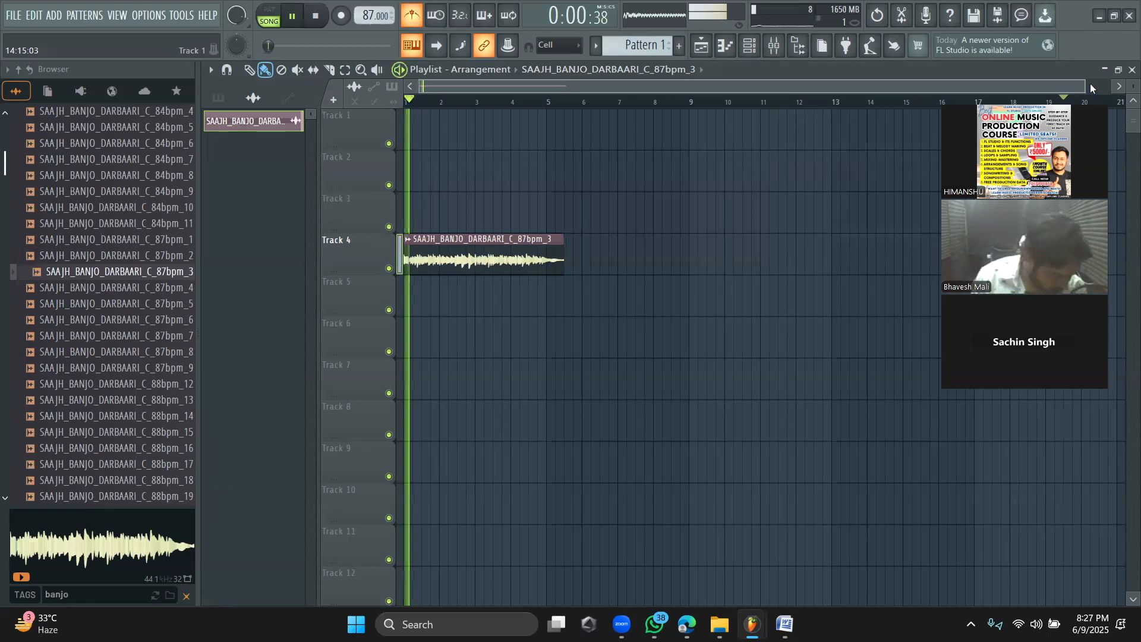
{"action": "left_click_drag", "start_coordinate": [1091, 88], "coordinate": [582, 89]}
{"action": "left_click", "coordinate": [408, 25]}
{"action": "key", "text": "space"}
Step: Move the loop's second two-step slice to Track 3, fill its Track 4 gap with a repeated slice, and play the result
{"action": "mouse_move", "coordinate": [402, 270]}
{"action": "left_mouse_down"}
{"action": "mouse_move", "coordinate": [448, 275]}
{"action": "mouse_move", "coordinate": [505, 204]}
{"action": "mouse_move", "coordinate": [509, 217]}
{"action": "left_mouse_up"}
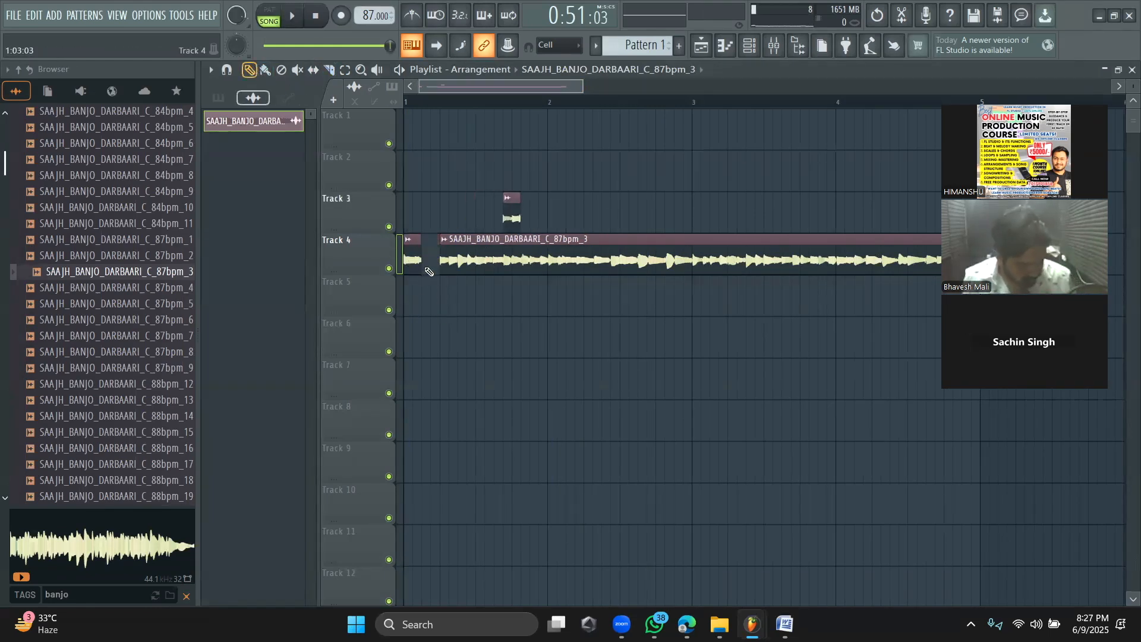
{"action": "left_click", "coordinate": [427, 270]}
{"action": "key", "text": "space"}
{"action": "key", "text": "space"}
{"action": "key", "text": "space"}
{"action": "key", "text": "space"}
{"action": "left_click_drag", "start_coordinate": [505, 221], "coordinate": [449, 228]}
{"action": "key", "text": "space"}
{"action": "key", "text": "space"}
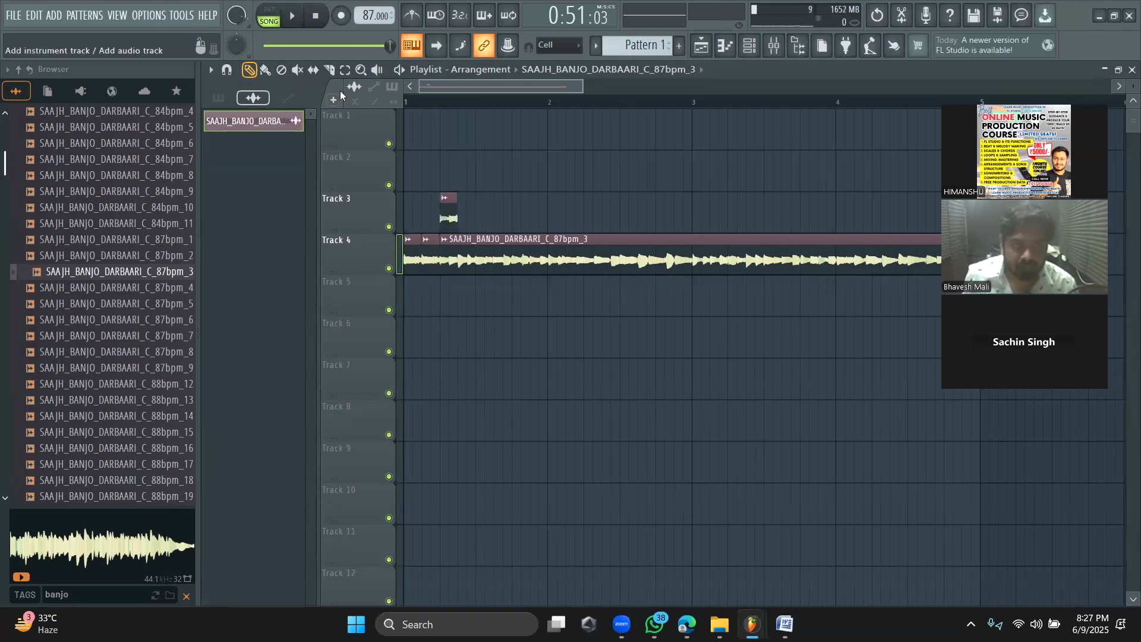
Step: Cut two more two-step slices on Track 4, move the third and fourth to Track 3, and put the original Track 3 slice at 1:05
{"action": "left_click", "coordinate": [466, 277]}
{"action": "left_click", "coordinate": [484, 283]}
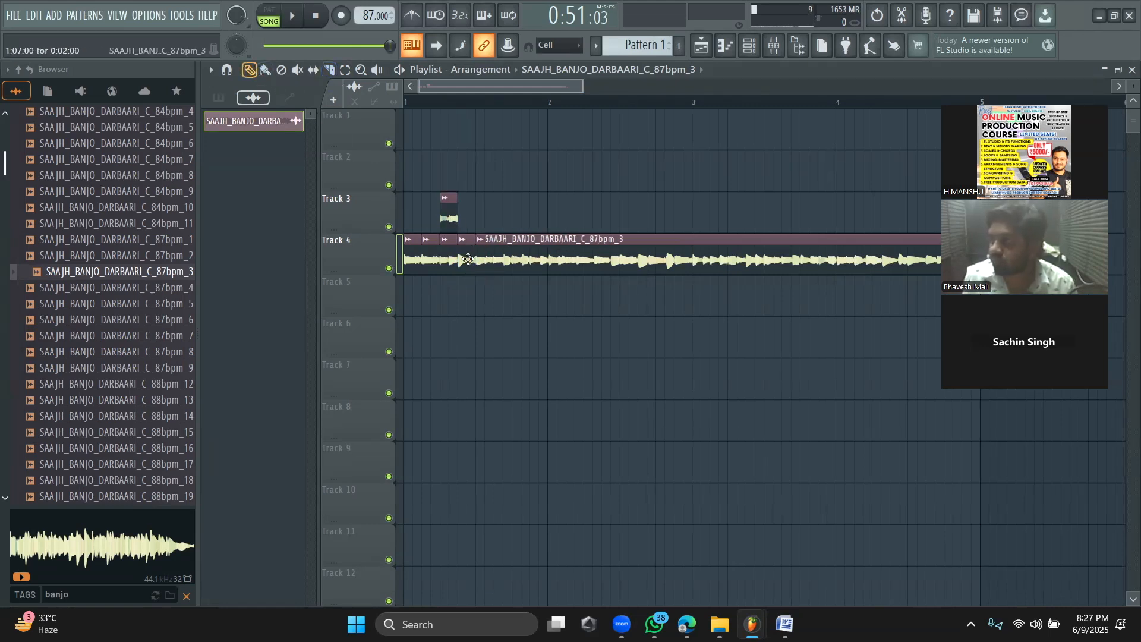
{"action": "left_click_drag", "start_coordinate": [467, 259], "coordinate": [469, 208]}
{"action": "left_click_drag", "start_coordinate": [444, 257], "coordinate": [525, 206]}
{"action": "left_click_drag", "start_coordinate": [456, 214], "coordinate": [451, 257]}
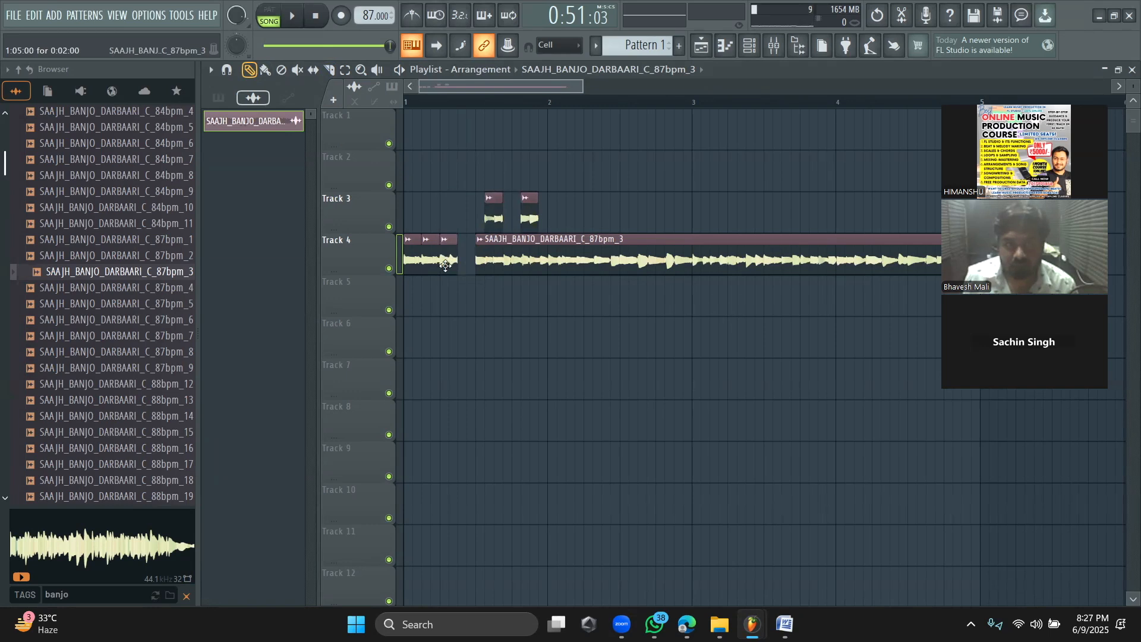
{"action": "key", "text": "space"}
Step: Shift the uncut rest of the loop into bar 2, and place the two Track 3 slices as the fourth and fifth slices on Track 4
{"action": "left_click_drag", "start_coordinate": [489, 224], "coordinate": [584, 258]}
{"action": "key", "text": "space"}
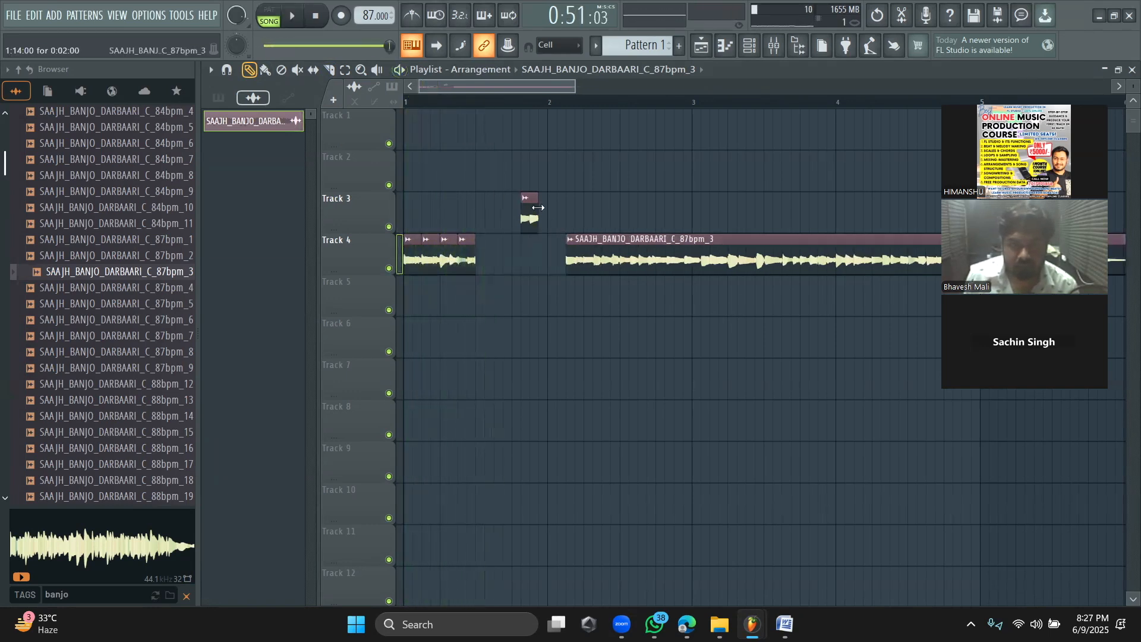
{"action": "left_click_drag", "start_coordinate": [517, 227], "coordinate": [481, 257]}
{"action": "key", "text": "space"}
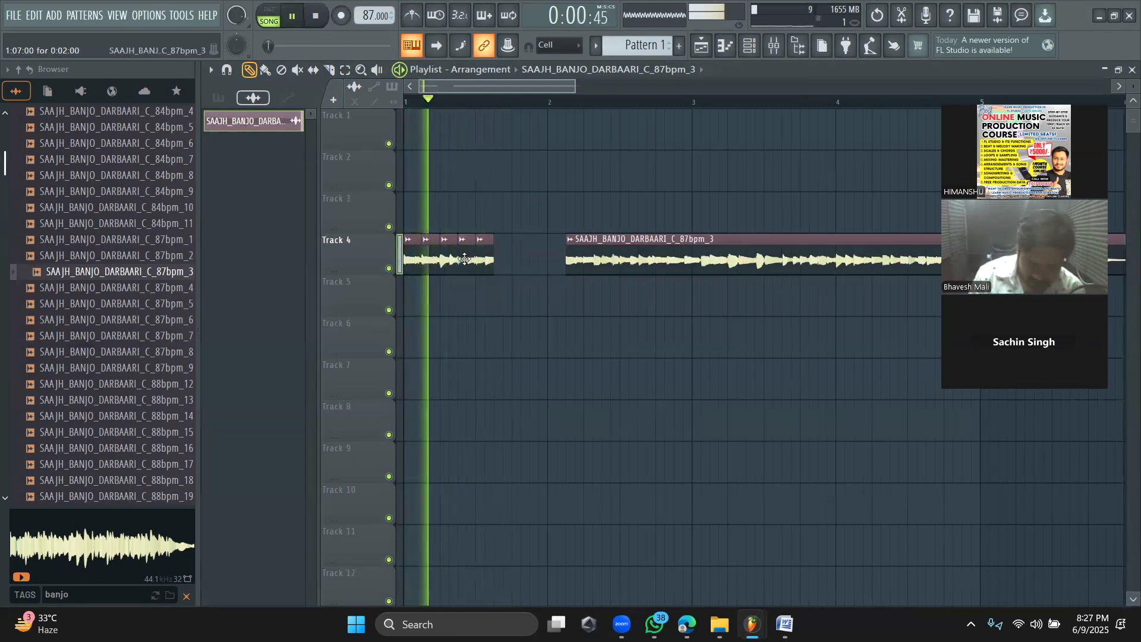
Step: Repeat the two-step banjo slice at 1:11 and 1:13 on Track 4, playing the pattern to check it
{"action": "left_click", "coordinate": [503, 256]}
{"action": "key", "text": "space"}
{"action": "key", "text": "space"}
{"action": "key", "text": "space"}
{"action": "left_click", "coordinate": [522, 260]}
{"action": "key", "text": "space"}
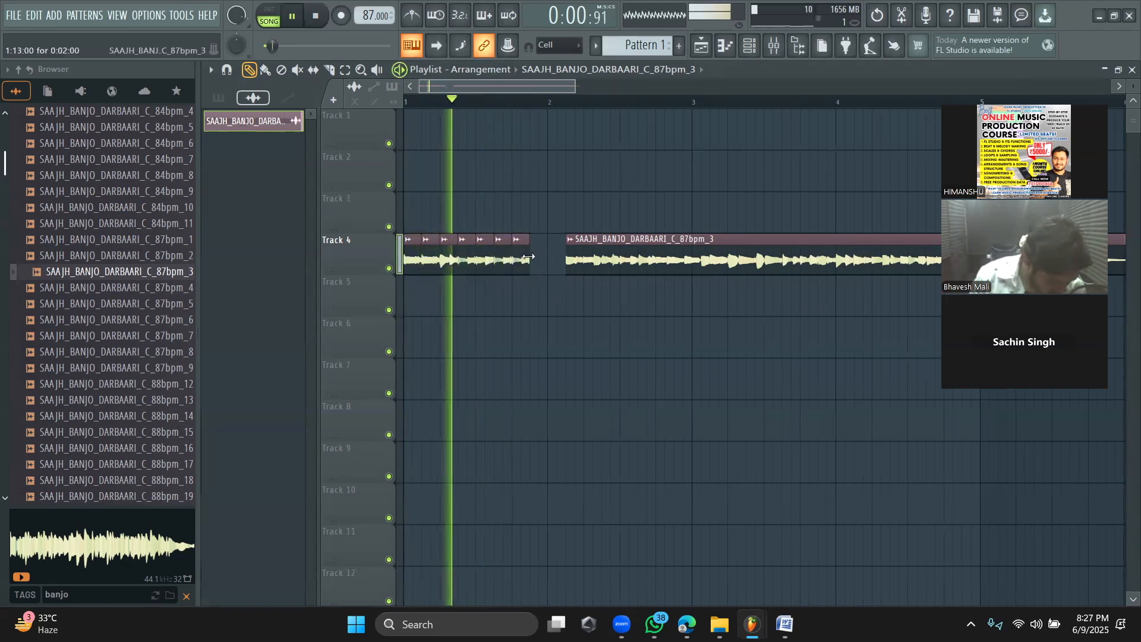
Step: Add a final two-step slice at the end of bar 1 and move the uncut rest of the loop to 2:01
{"action": "double_click", "coordinate": [537, 260]}
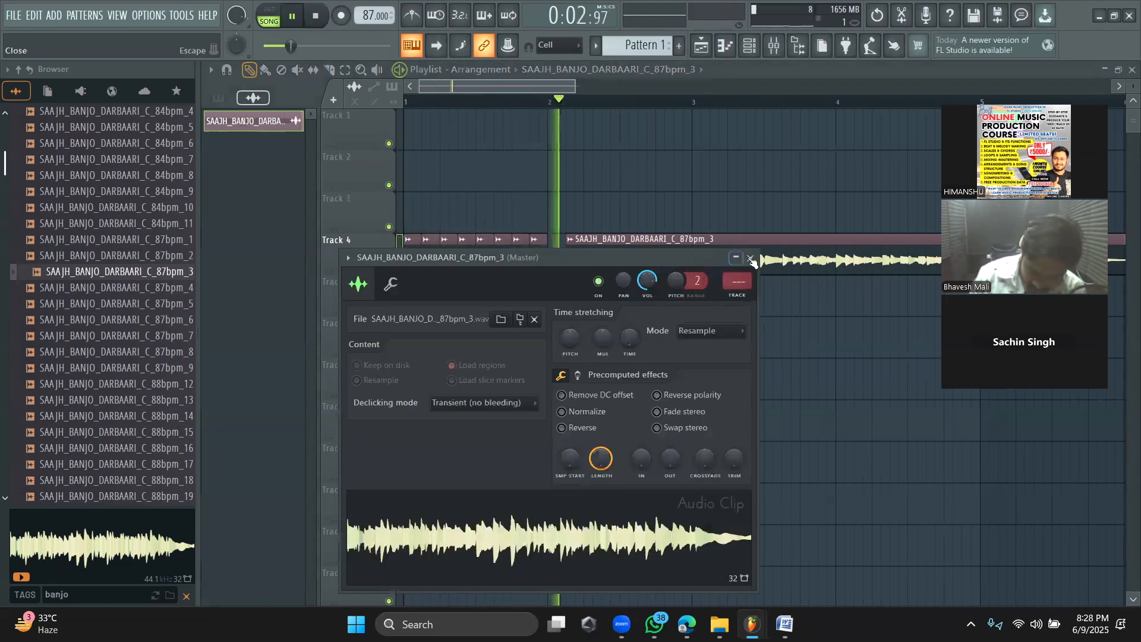
{"action": "left_click", "coordinate": [749, 257]}
{"action": "key", "text": "space"}
{"action": "key", "text": "space"}
{"action": "left_click_drag", "start_coordinate": [732, 258], "coordinate": [713, 257]}
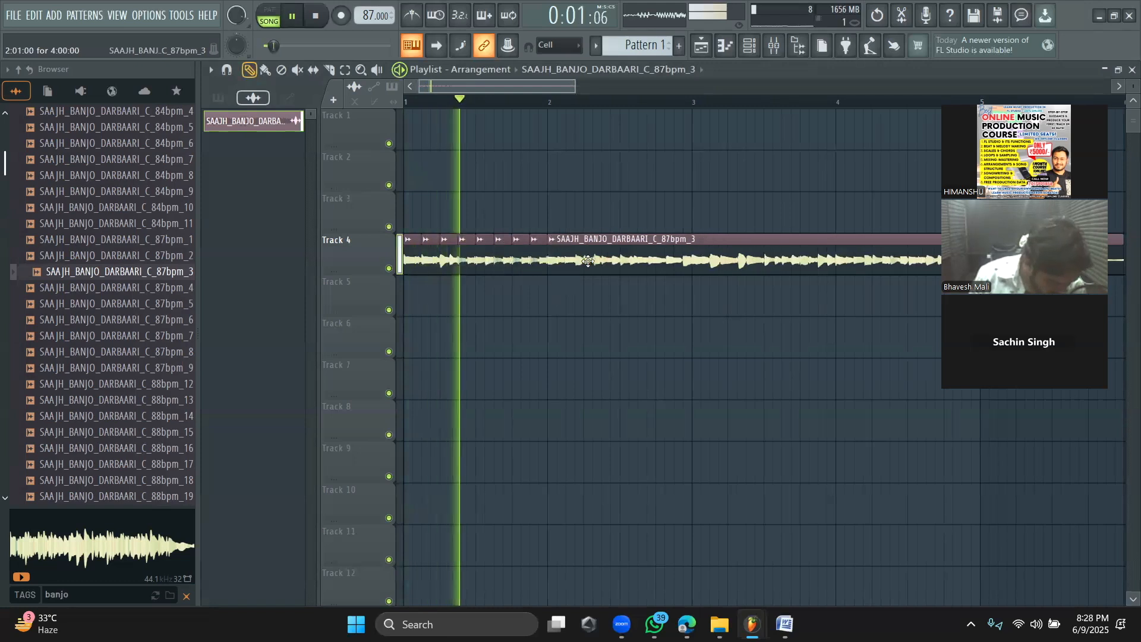
Step: Slice the banjo loop on Track 4 into two-step pieces throughout bar 2, up to the start of bar 3
{"action": "left_click", "coordinate": [330, 70]}
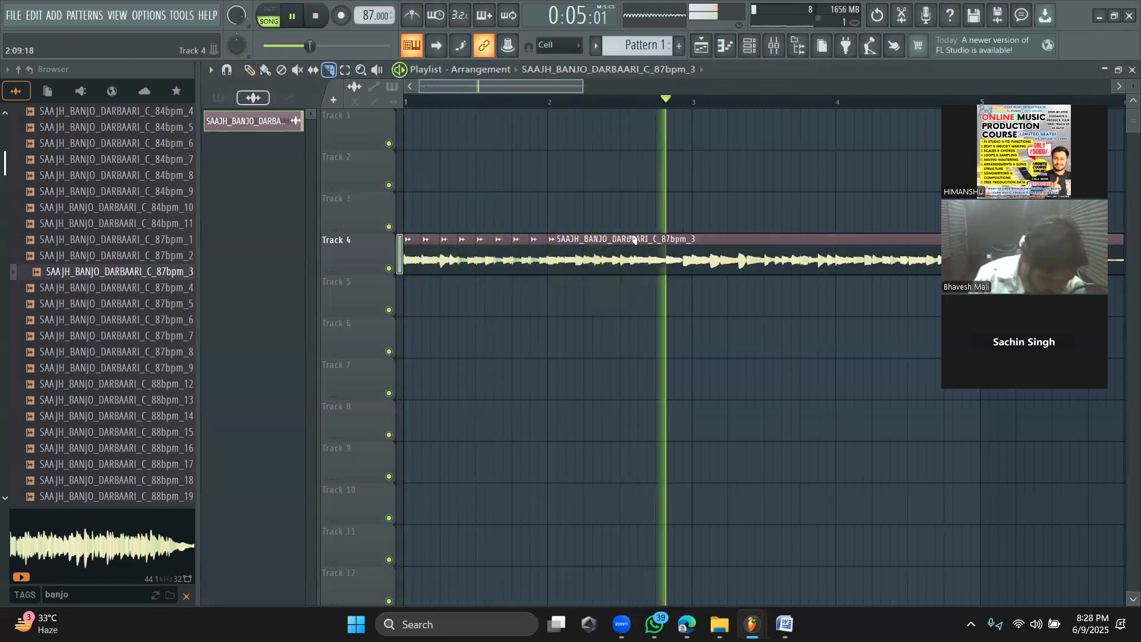
{"action": "key", "text": "space"}
{"action": "left_click", "coordinate": [631, 270]}
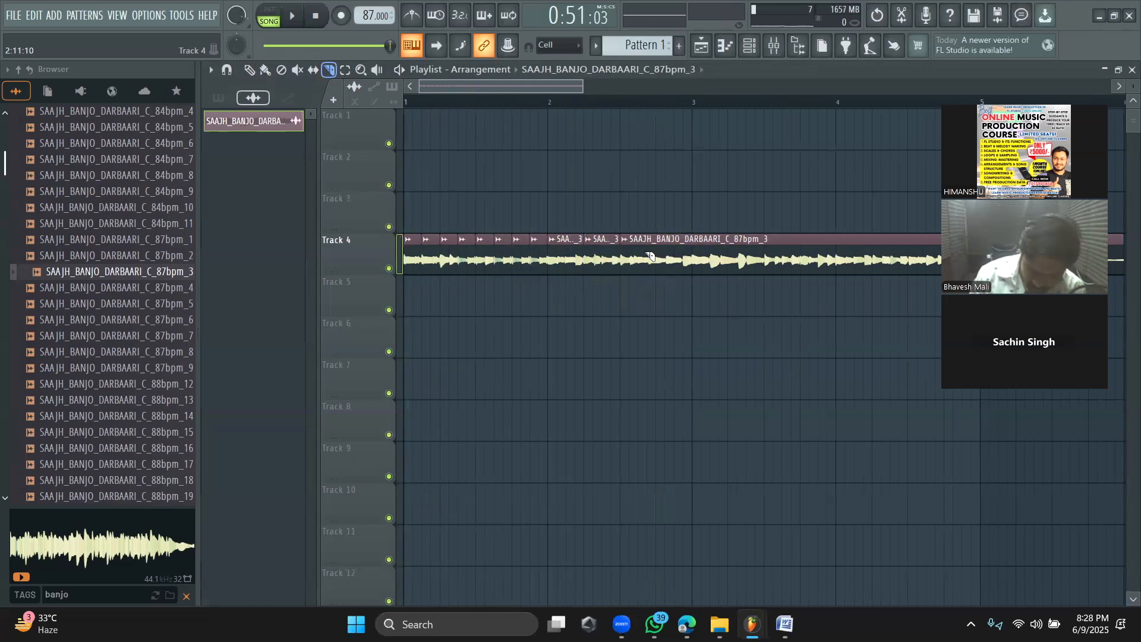
{"action": "left_click", "coordinate": [666, 262]}
{"action": "key", "text": "ctrl+z"}
{"action": "left_click", "coordinate": [576, 269]}
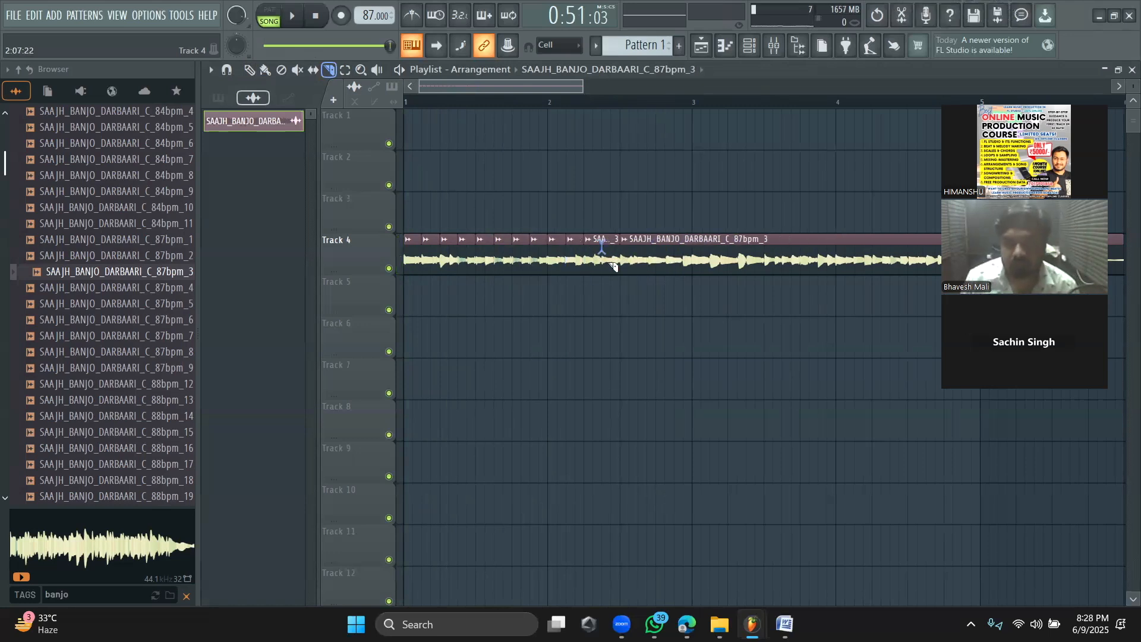
{"action": "left_click", "coordinate": [652, 271]}
{"action": "left_click", "coordinate": [667, 274]}
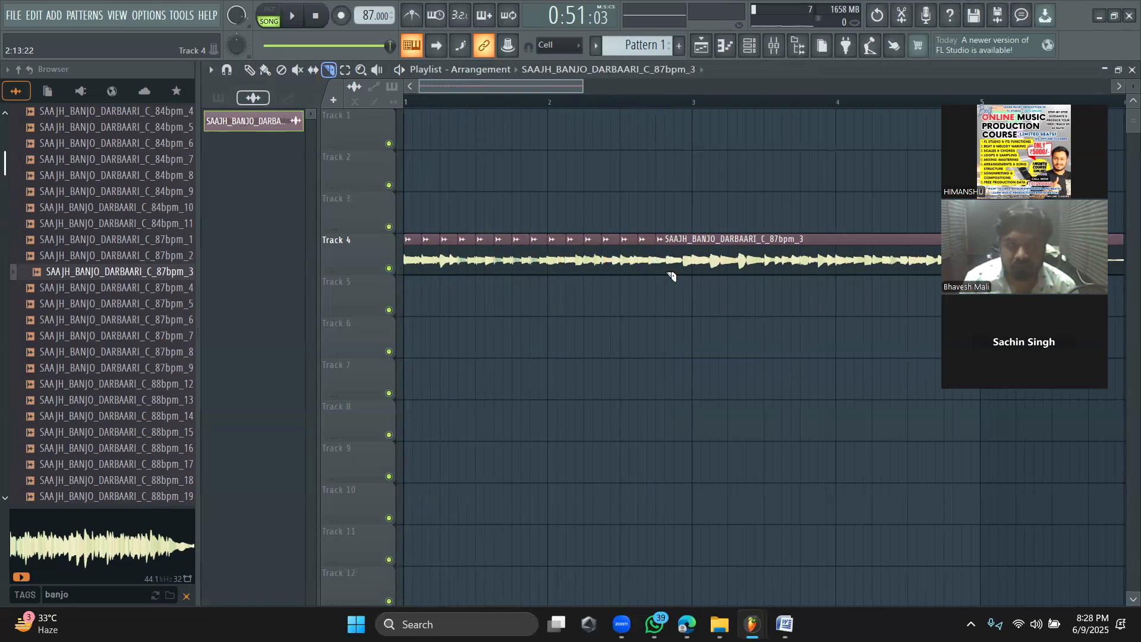
{"action": "left_click", "coordinate": [687, 264]}
{"action": "left_click", "coordinate": [699, 260]}
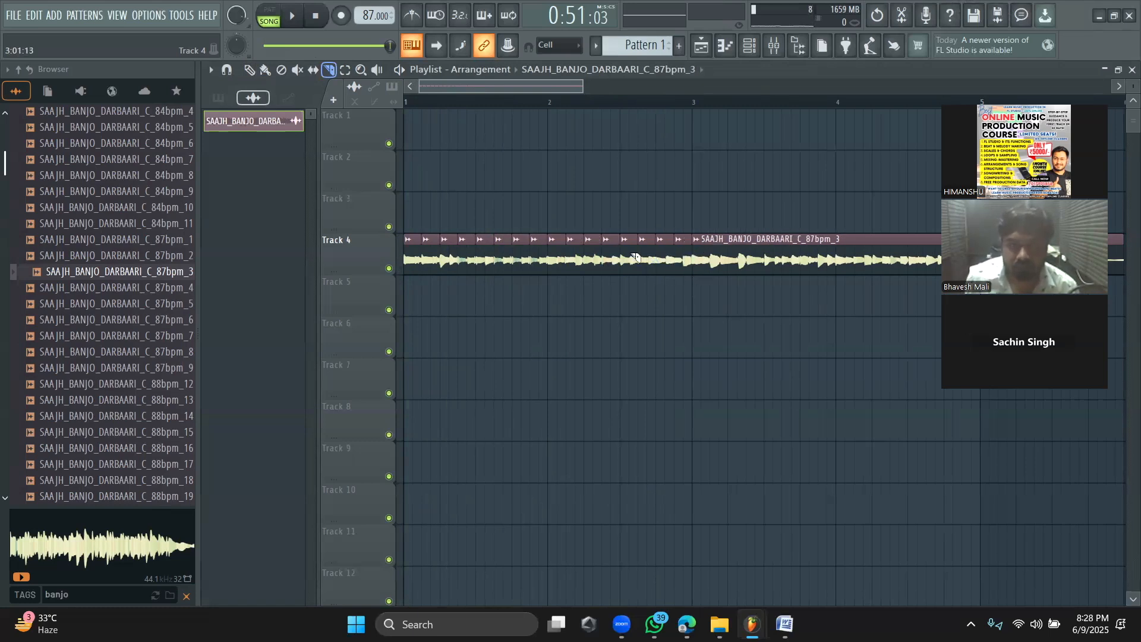
Step: Rearrange the two-step banjo slices in bar 2 of Track 4, taking out and refilling the one at 2:11, and play the pattern
{"action": "left_click", "coordinate": [249, 70]}
{"action": "mouse_move", "coordinate": [575, 255]}
{"action": "left_mouse_down"}
{"action": "mouse_move", "coordinate": [561, 210]}
{"action": "mouse_move", "coordinate": [557, 250]}
{"action": "left_mouse_up"}
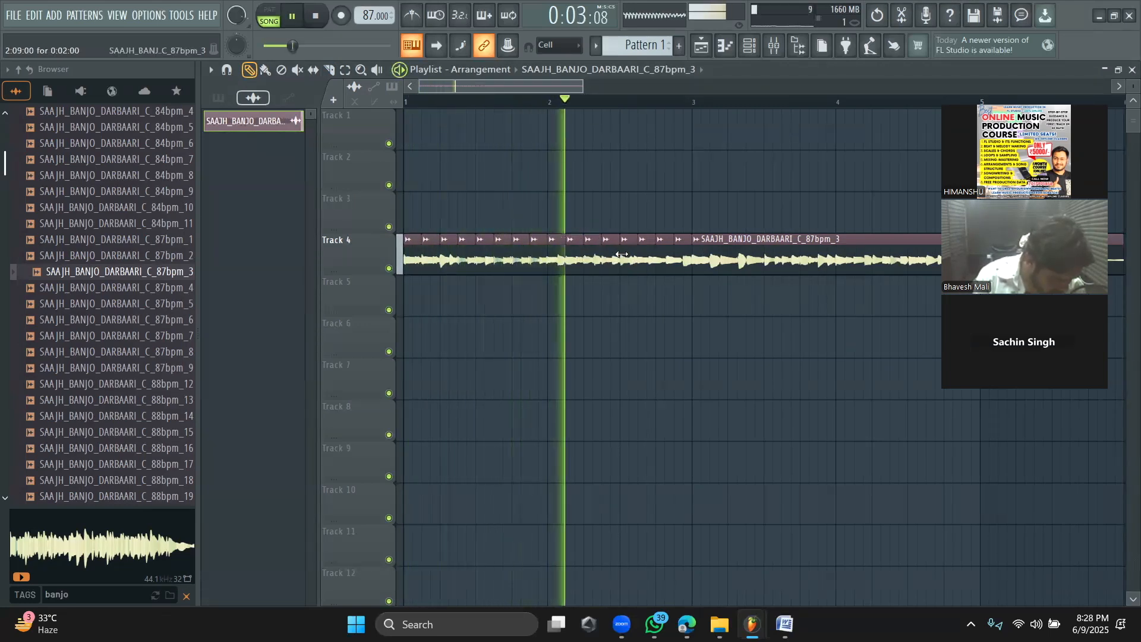
{"action": "key", "text": "space"}
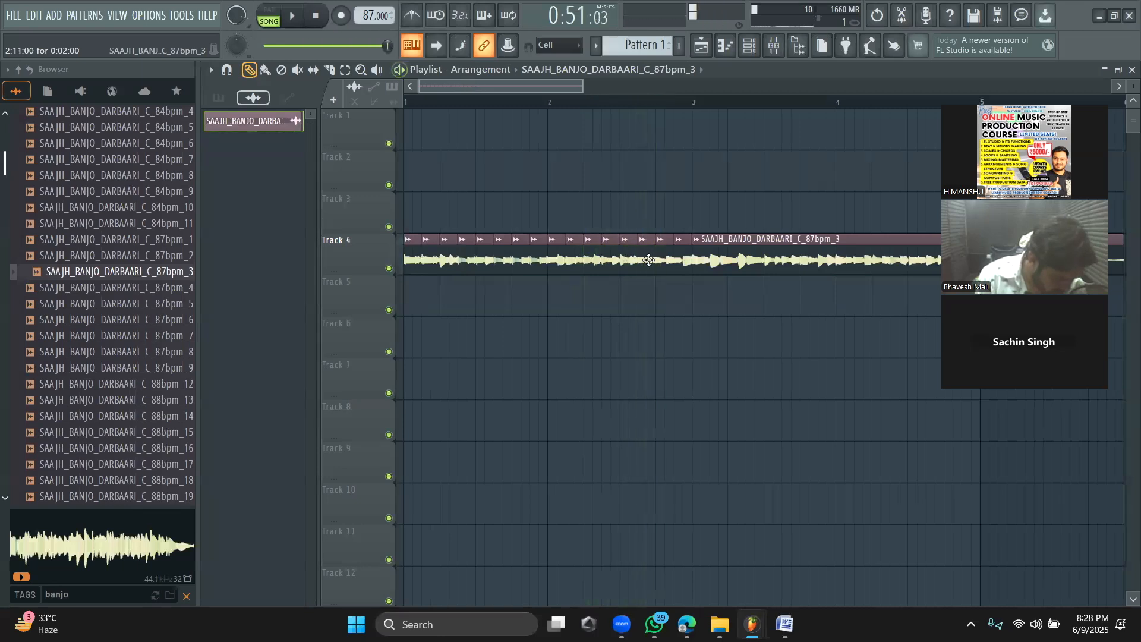
{"action": "left_click_drag", "start_coordinate": [646, 230], "coordinate": [647, 205]}
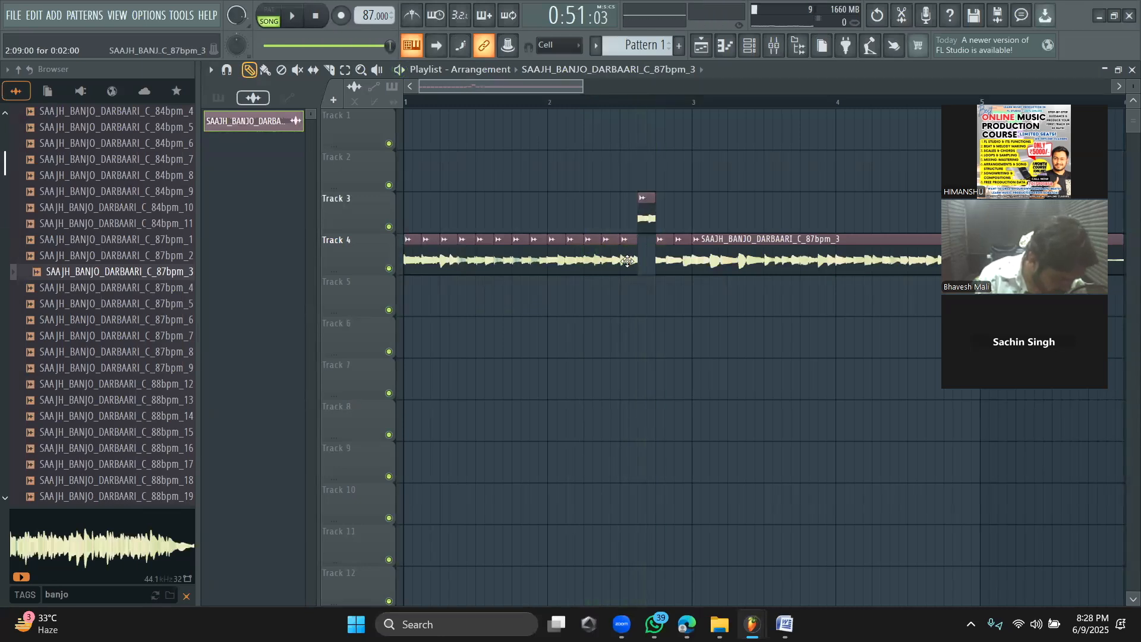
{"action": "mouse_move", "coordinate": [659, 257]}
{"action": "left_mouse_down"}
{"action": "mouse_move", "coordinate": [646, 225]}
{"action": "mouse_move", "coordinate": [670, 256]}
{"action": "left_mouse_up"}
{"action": "key", "text": "space"}
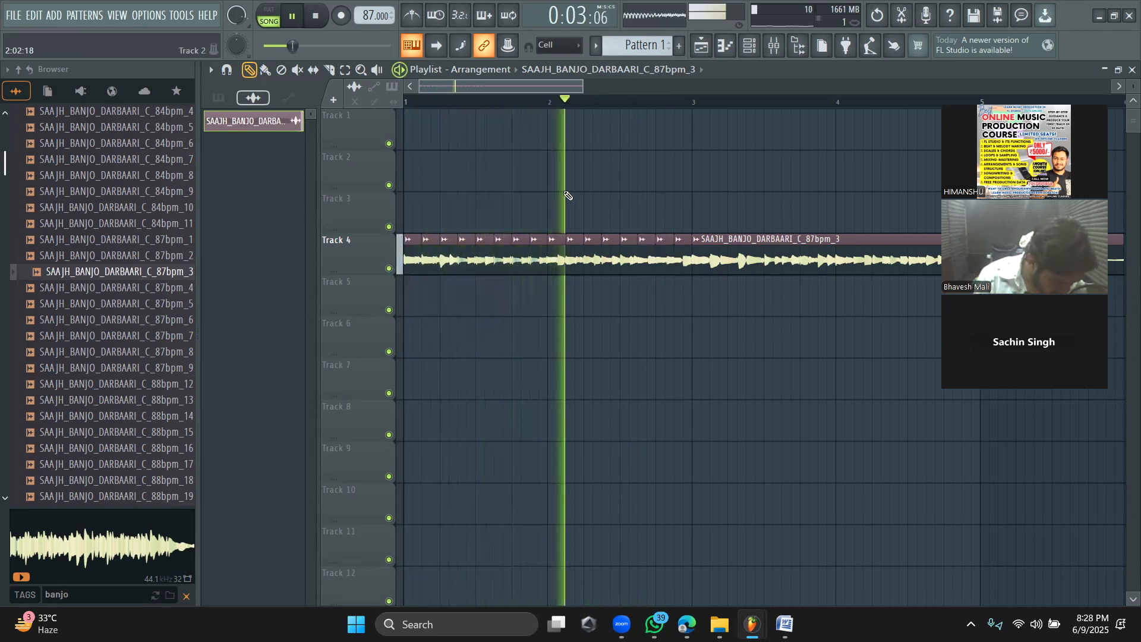
{"action": "key", "text": "space"}
Step: Duplicate the two-bar sliced pattern to bar 3 on Track 5 and delete the uncut rest of the loop from Track 4
{"action": "left_click_drag", "start_coordinate": [725, 259], "coordinate": [840, 259]}
{"action": "left_click", "coordinate": [346, 71]}
{"action": "mouse_move", "coordinate": [754, 309]}
{"action": "left_mouse_down"}
{"action": "mouse_move", "coordinate": [408, 237]}
{"action": "mouse_move", "coordinate": [683, 326]}
{"action": "mouse_move", "coordinate": [707, 364]}
{"action": "left_mouse_up"}
{"action": "left_click", "coordinate": [249, 71]}
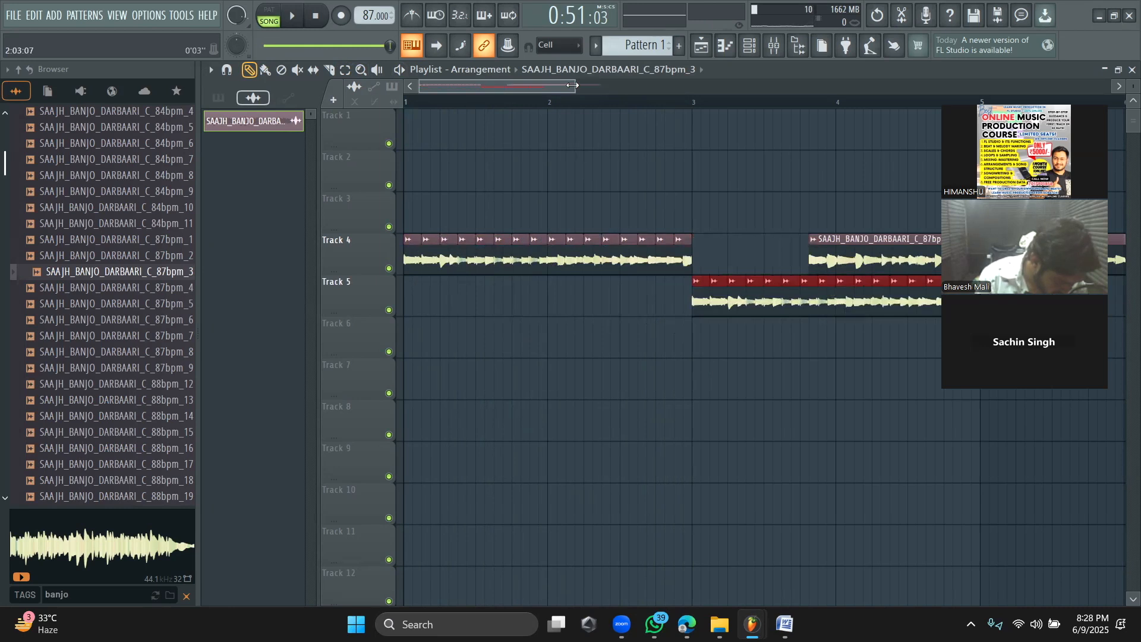
{"action": "left_click_drag", "start_coordinate": [572, 85], "coordinate": [817, 85]}
{"action": "right_click", "coordinate": [726, 256]}
Step: Play the chopped pattern and compare it with a preview of the original SAAJH_BANJO_DARBAARI_C_87bpm_3 loop
{"action": "key", "text": "space"}
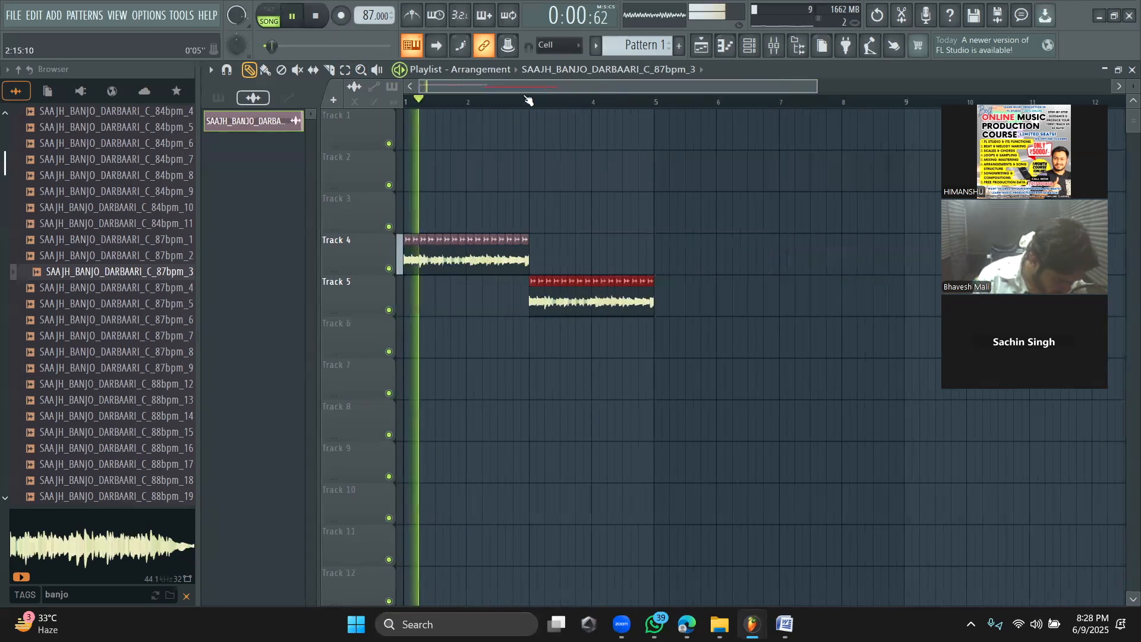
{"action": "key", "text": "space"}
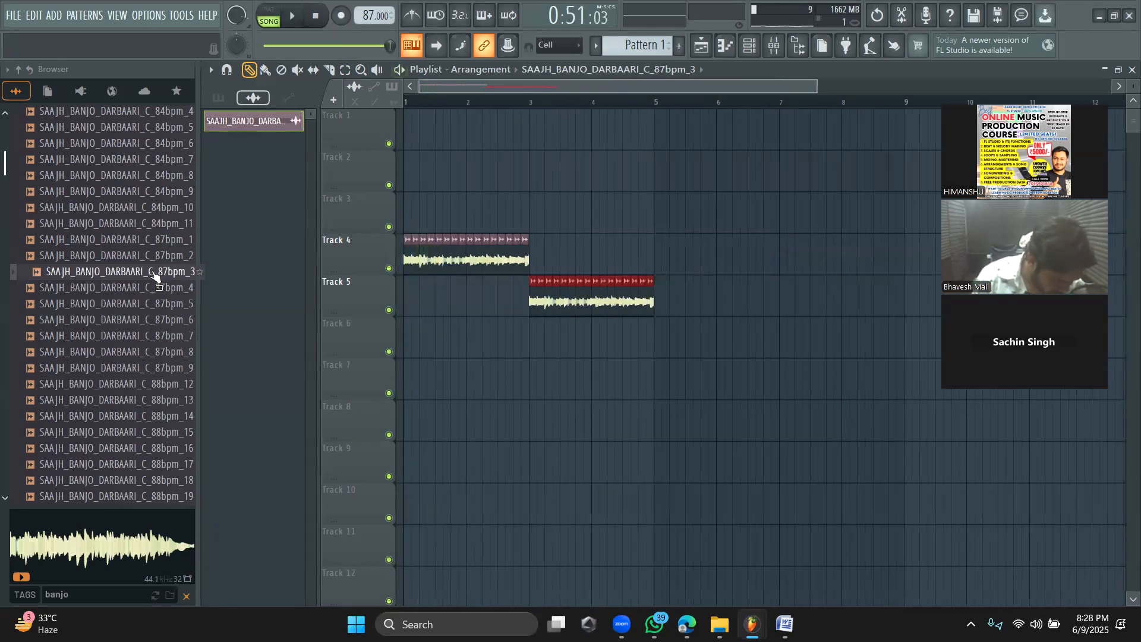
{"action": "left_click", "coordinate": [155, 272]}
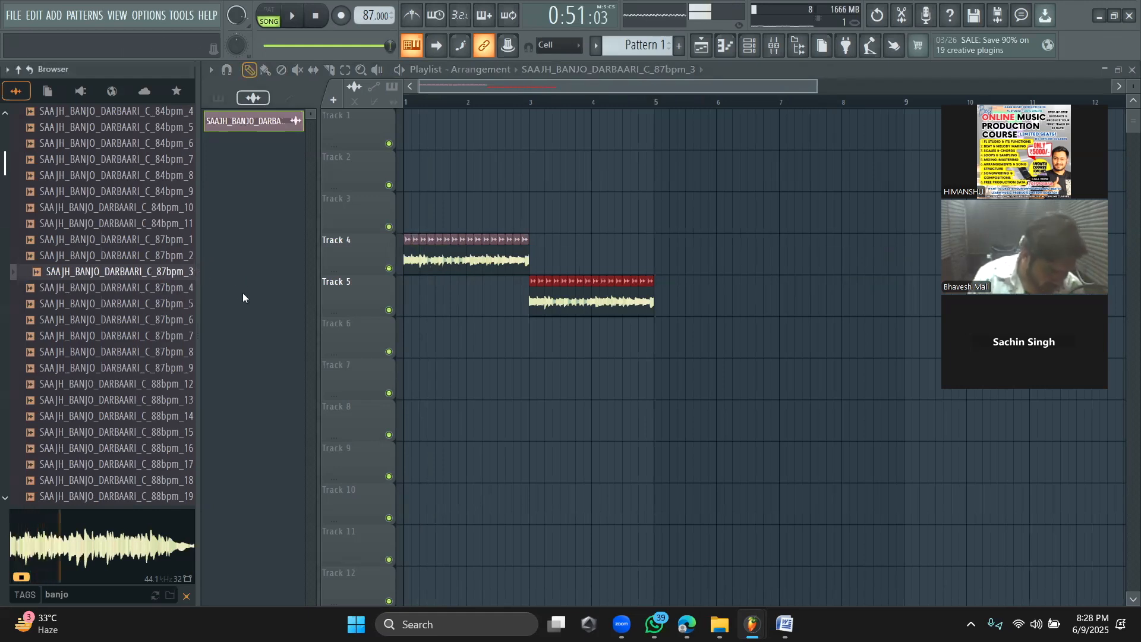
{"action": "key", "text": "space"}
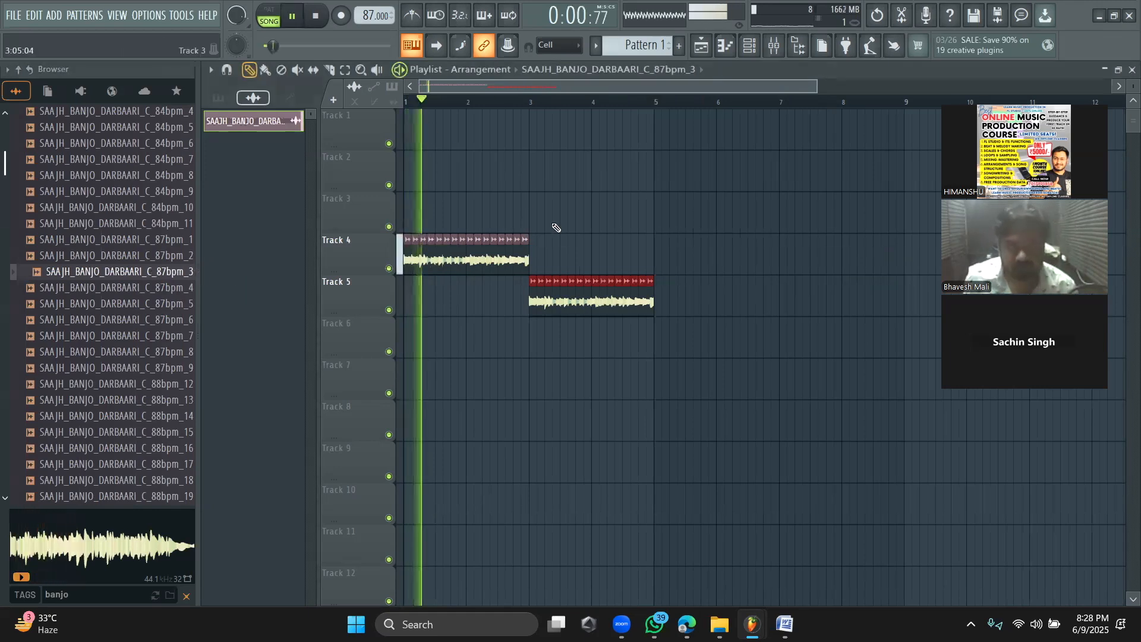
Step: Move the copied slices from Track 5 up to Track 4, directly after the original two bars, and listen to the arrangement
{"action": "left_click", "coordinate": [345, 70]}
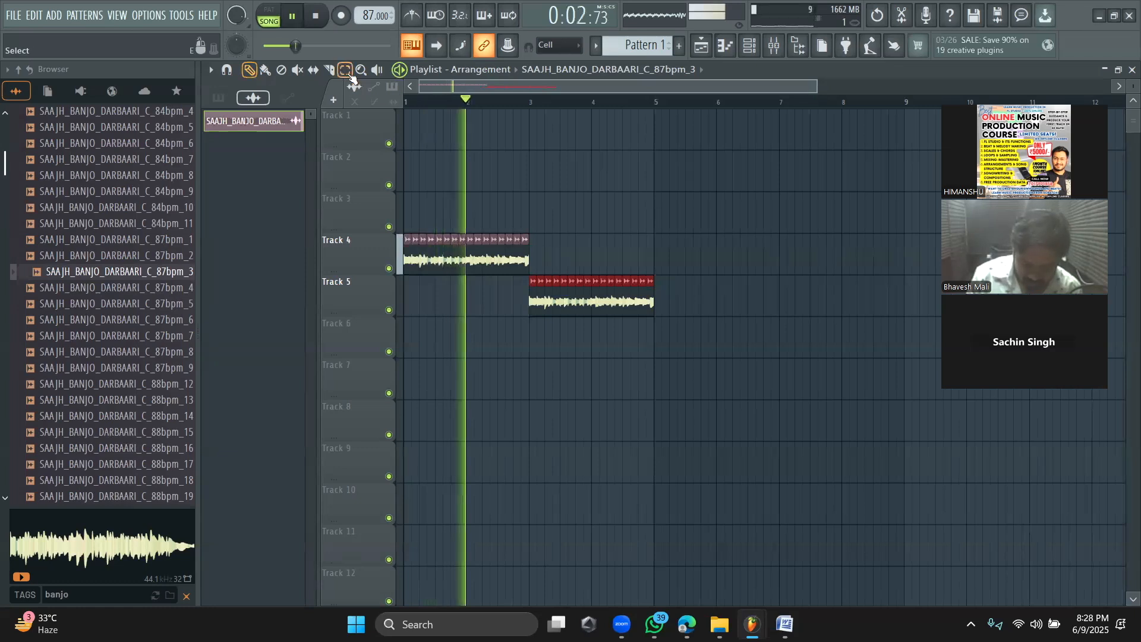
{"action": "left_click_drag", "start_coordinate": [689, 297], "coordinate": [529, 291]}
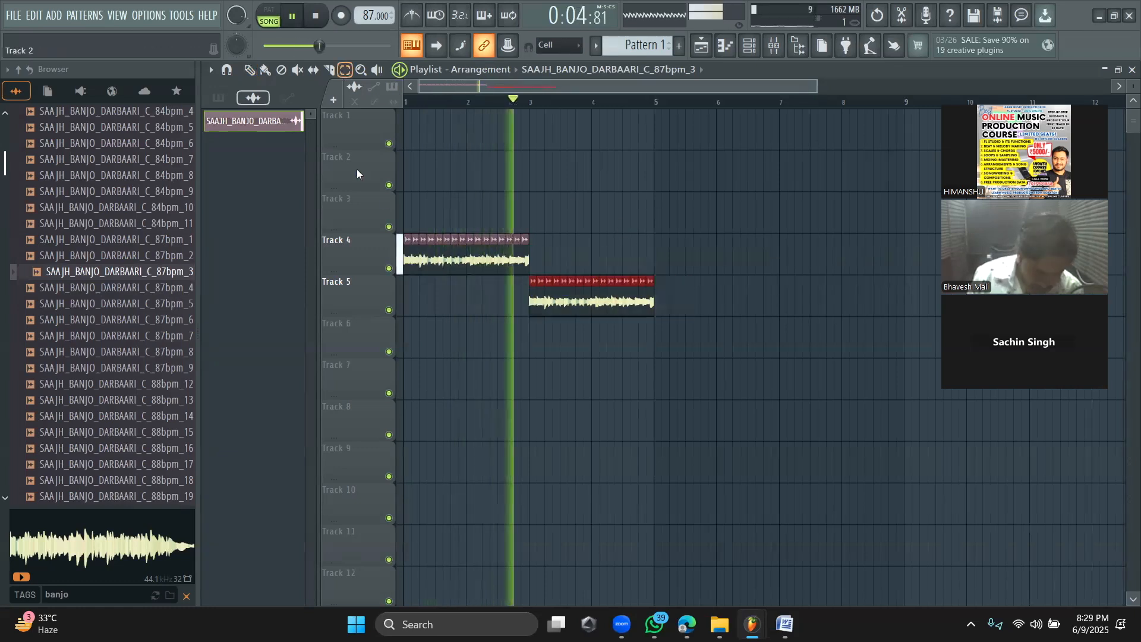
{"action": "key", "text": "shift+Up"}
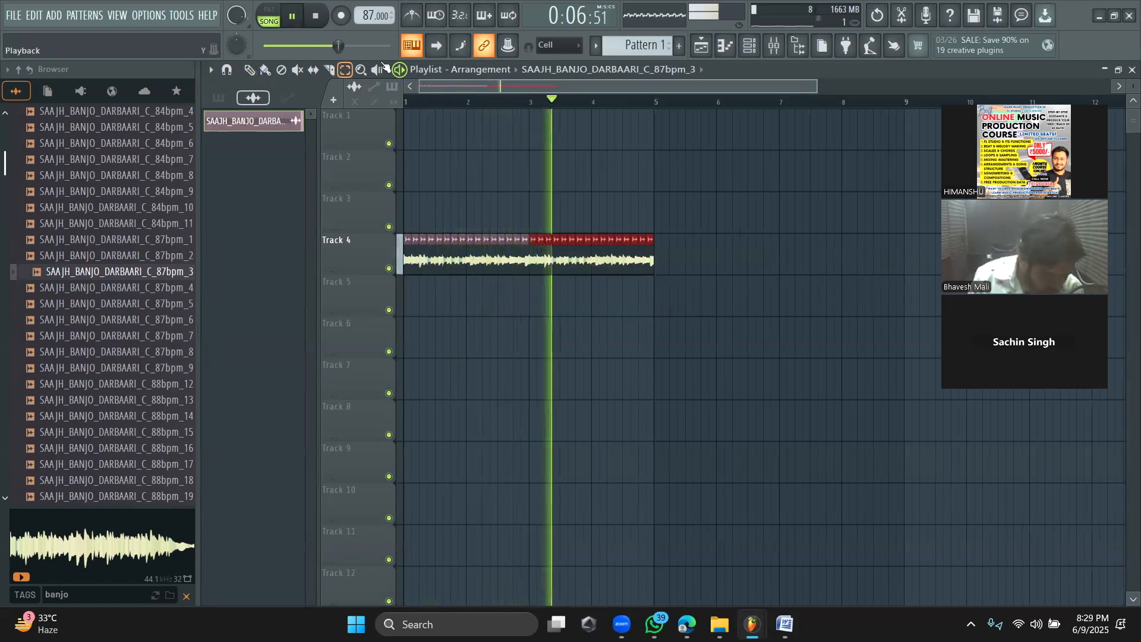
{"action": "left_click", "coordinate": [251, 71]}
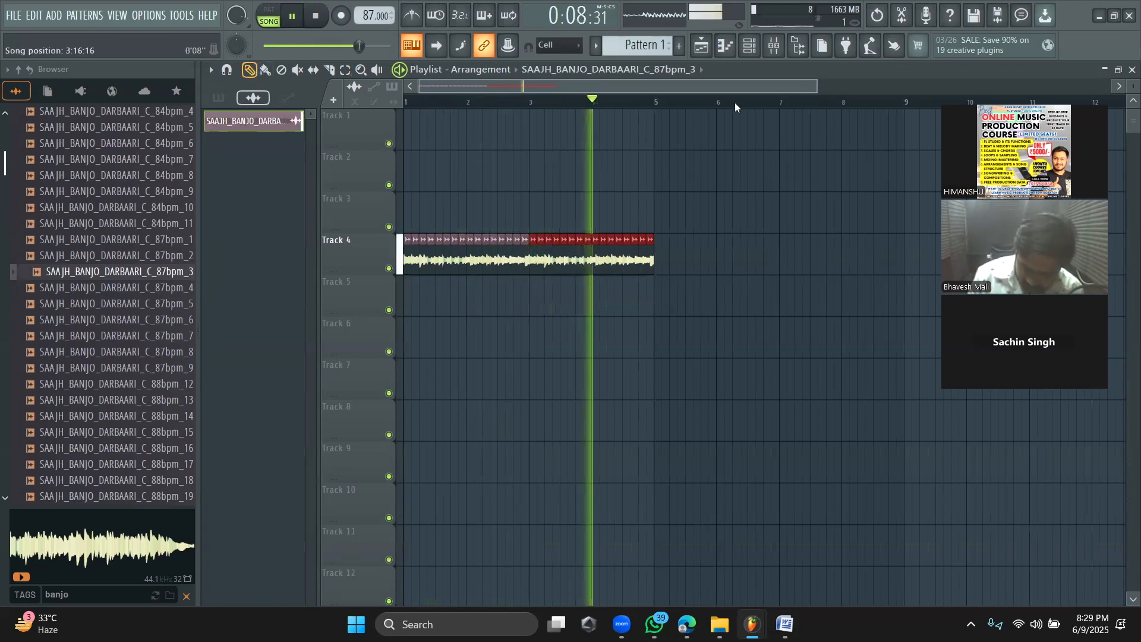
{"action": "key", "text": "space"}
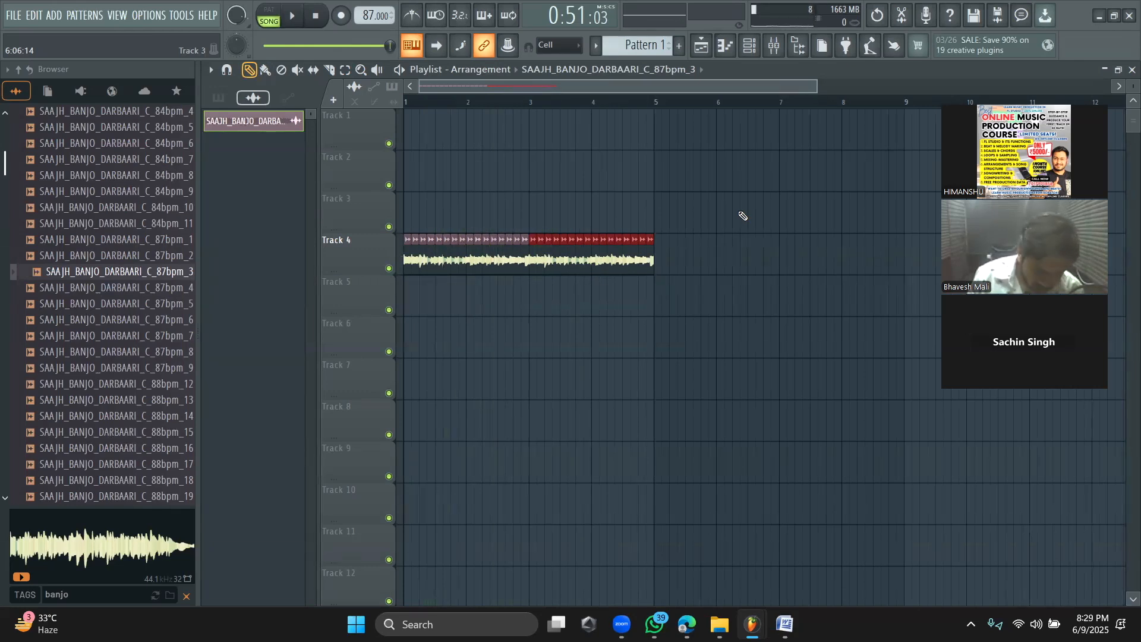
Step: Look through the banjo samples and preview FLATTOP B00R and FLATTOP B01R from the Flat Top Banjo folder
{"action": "scroll", "coordinate": [148, 325], "scroll_direction": "down", "scroll_amount": 15}
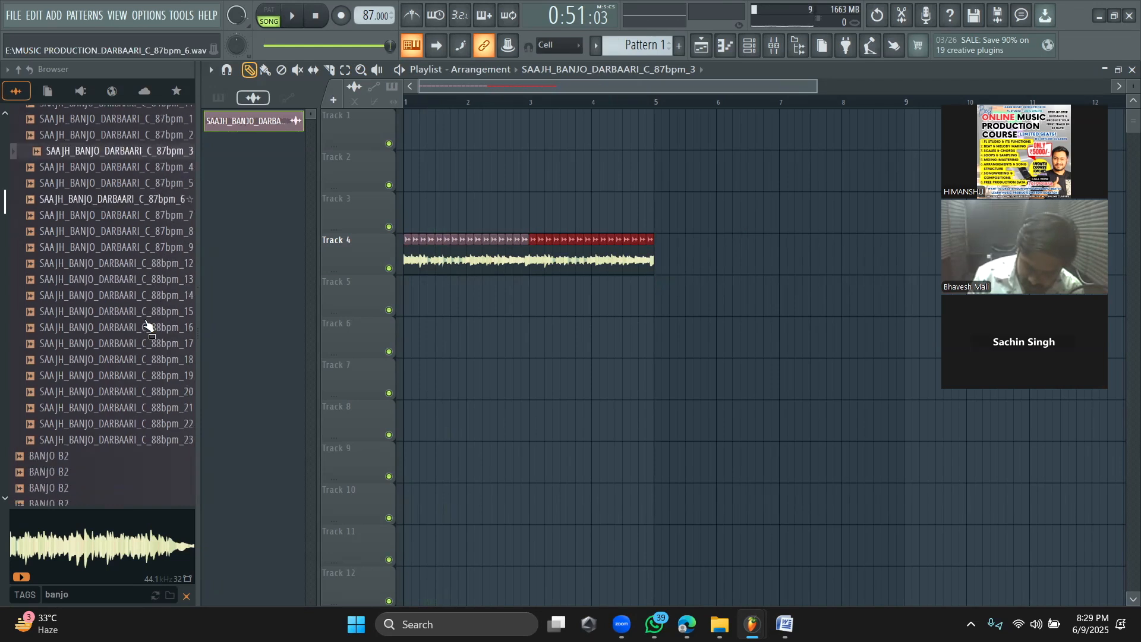
{"action": "scroll", "coordinate": [94, 265], "scroll_direction": "up", "scroll_amount": 15}
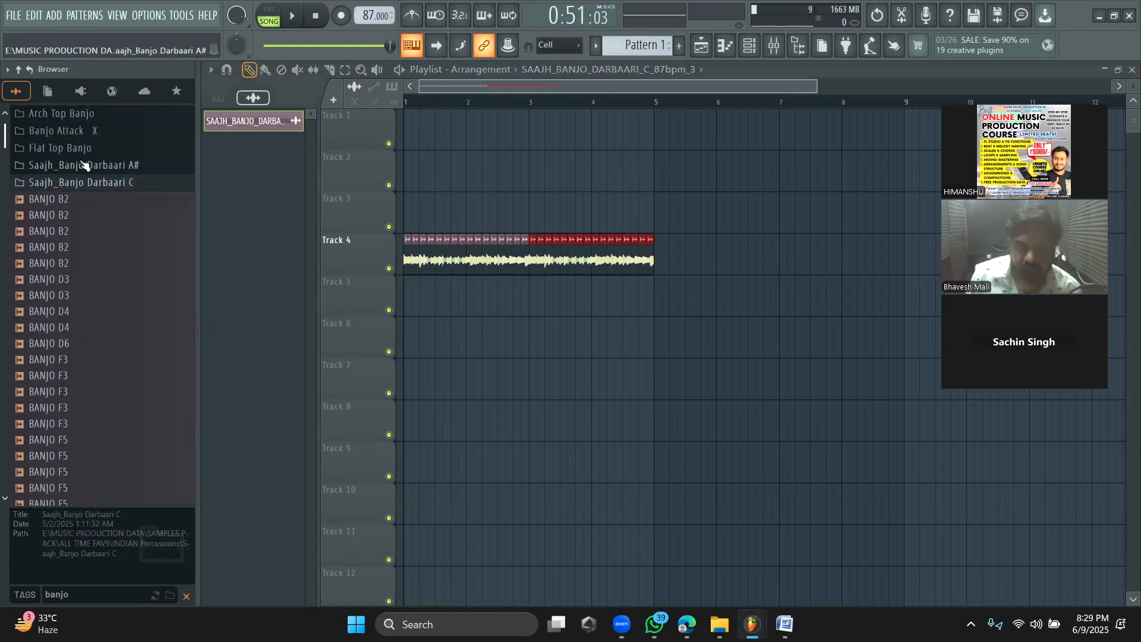
{"action": "left_click", "coordinate": [83, 149]}
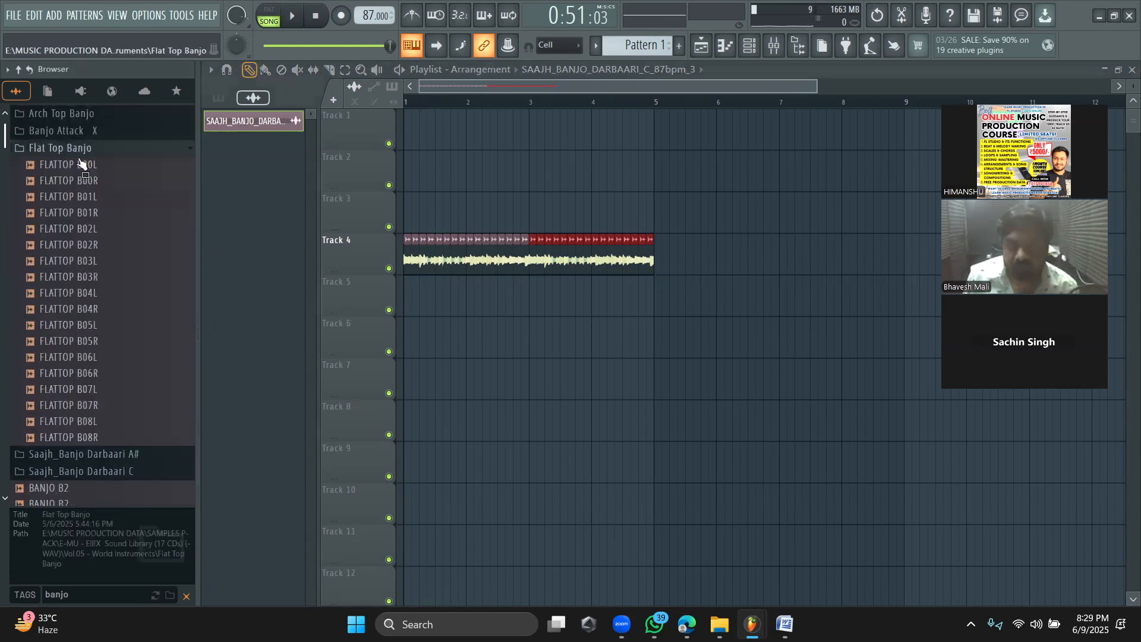
{"action": "left_click", "coordinate": [82, 211]}
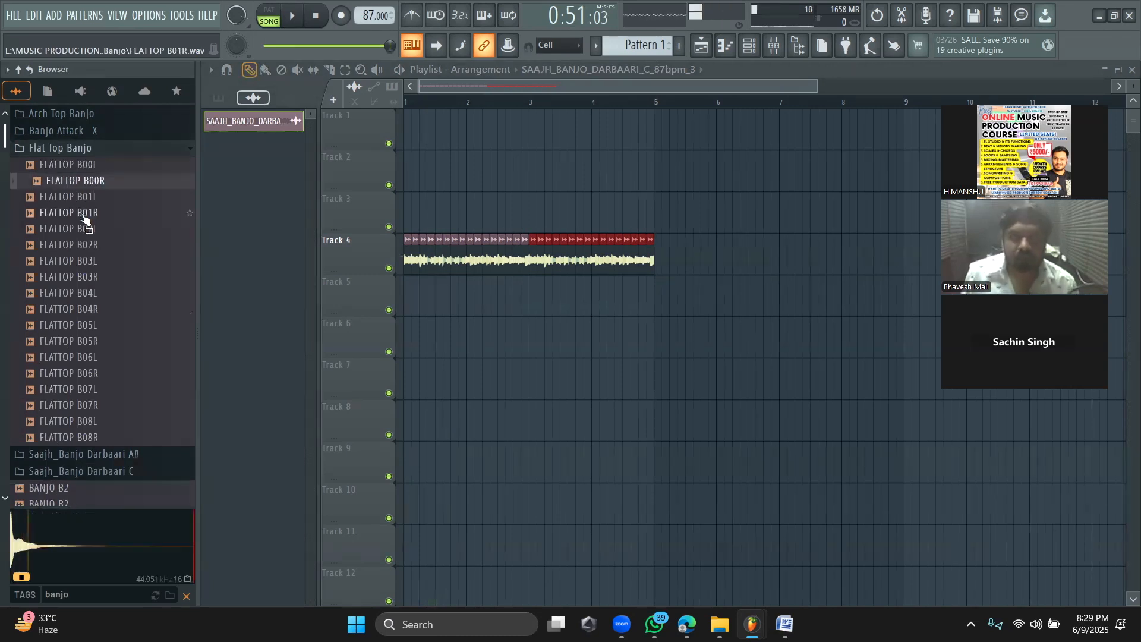
{"action": "left_click", "coordinate": [82, 214]}
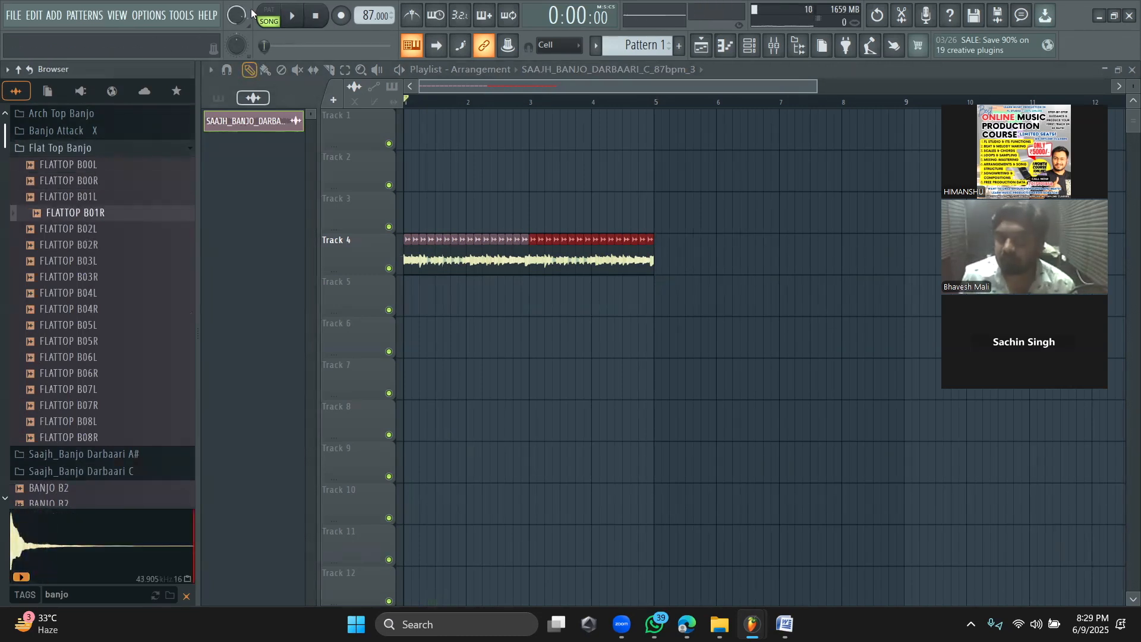
{"action": "left_click", "coordinate": [163, 147]}
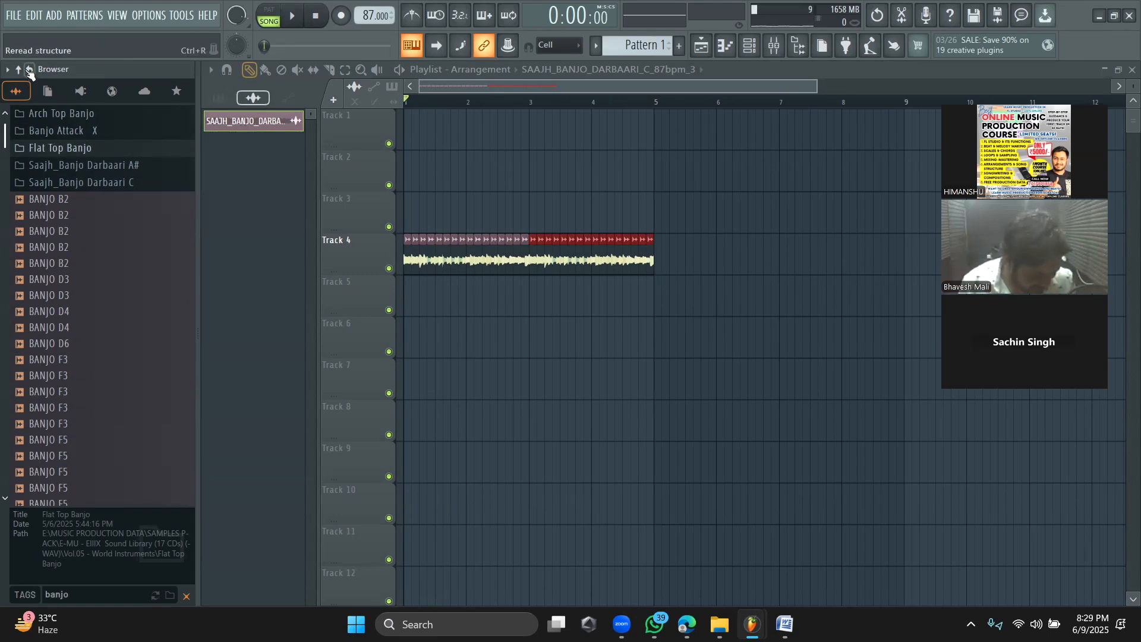
Step: Clear all banjo slices from Track 4 and add the VST version of Scaler as a new instrument channel
{"action": "right_click", "coordinate": [582, 264]}
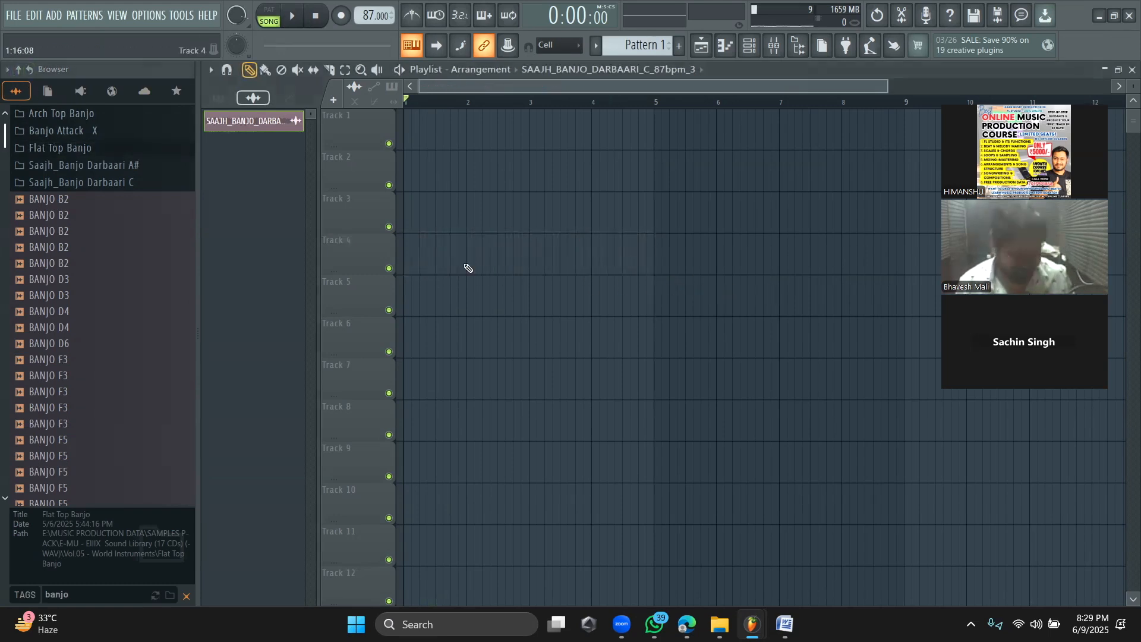
{"action": "left_click", "coordinate": [750, 45]}
{"action": "left_click", "coordinate": [314, 71]}
{"action": "left_click", "coordinate": [313, 119]}
{"action": "left_click", "coordinate": [305, 254]}
{"action": "left_click", "coordinate": [369, 27]}
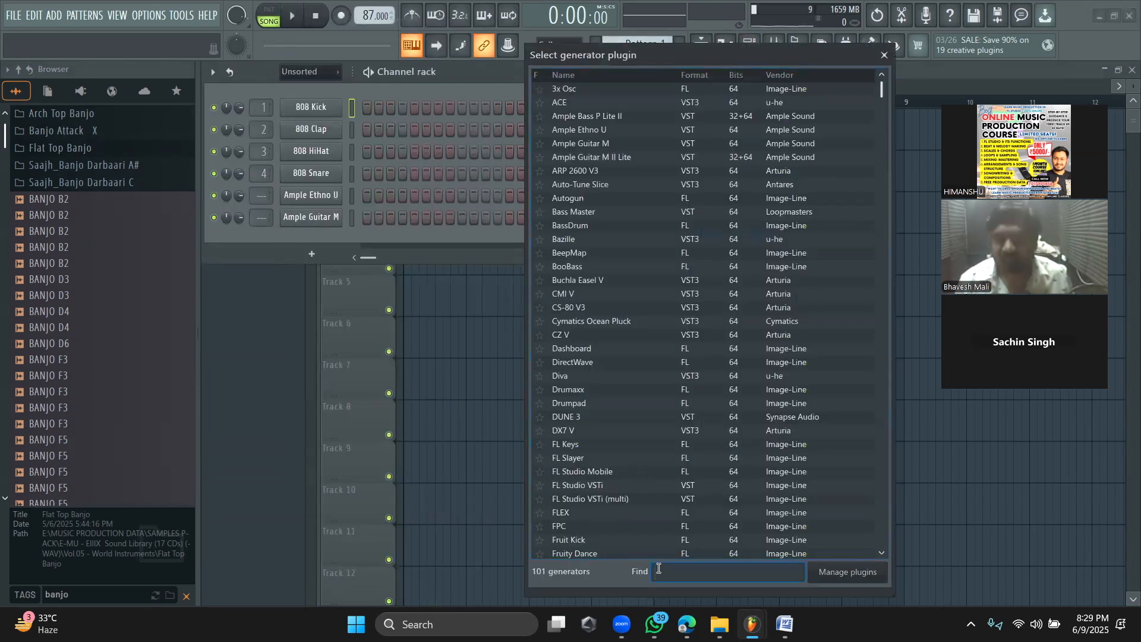
{"action": "type", "text": "sca"}
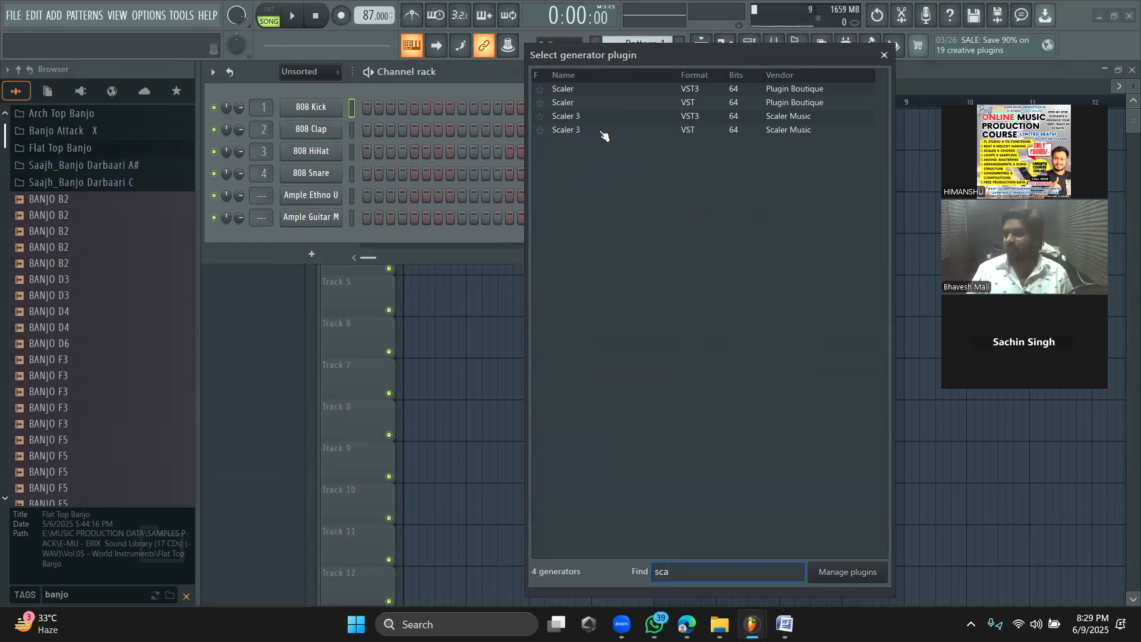
{"action": "double_click", "coordinate": [594, 103]}
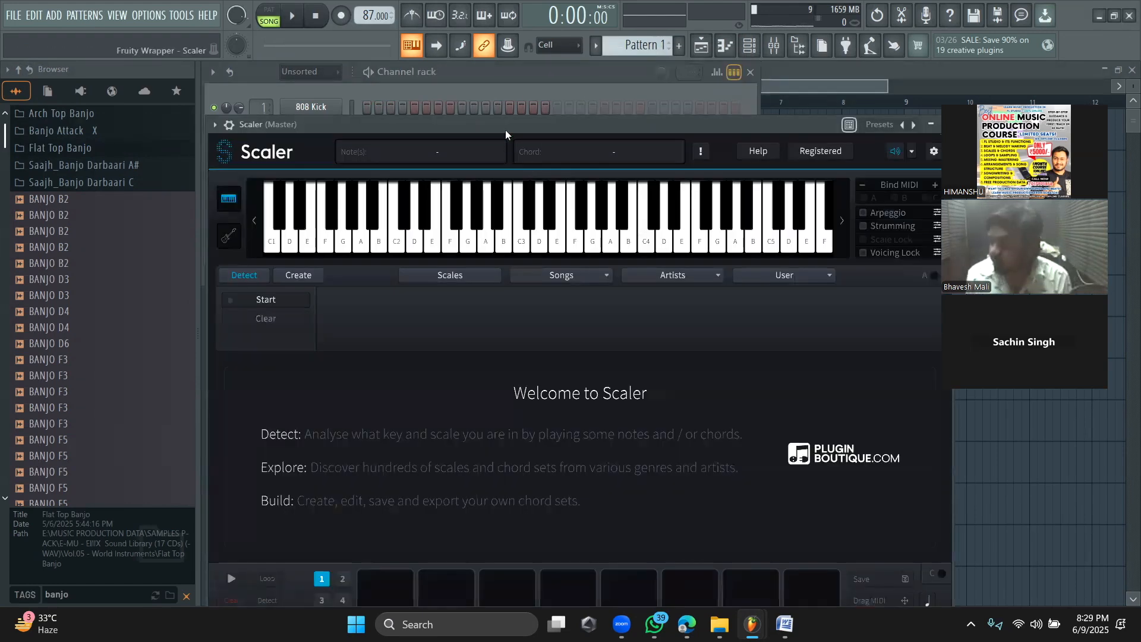
Step: Filter Scaler's scales to root note F and select the F Major scale to get its diatonic chords
{"action": "left_click", "coordinate": [478, 266]}
{"action": "left_click", "coordinate": [343, 286]}
{"action": "left_click", "coordinate": [308, 393]}
{"action": "left_click", "coordinate": [350, 367]}
{"action": "left_click", "coordinate": [382, 520]}
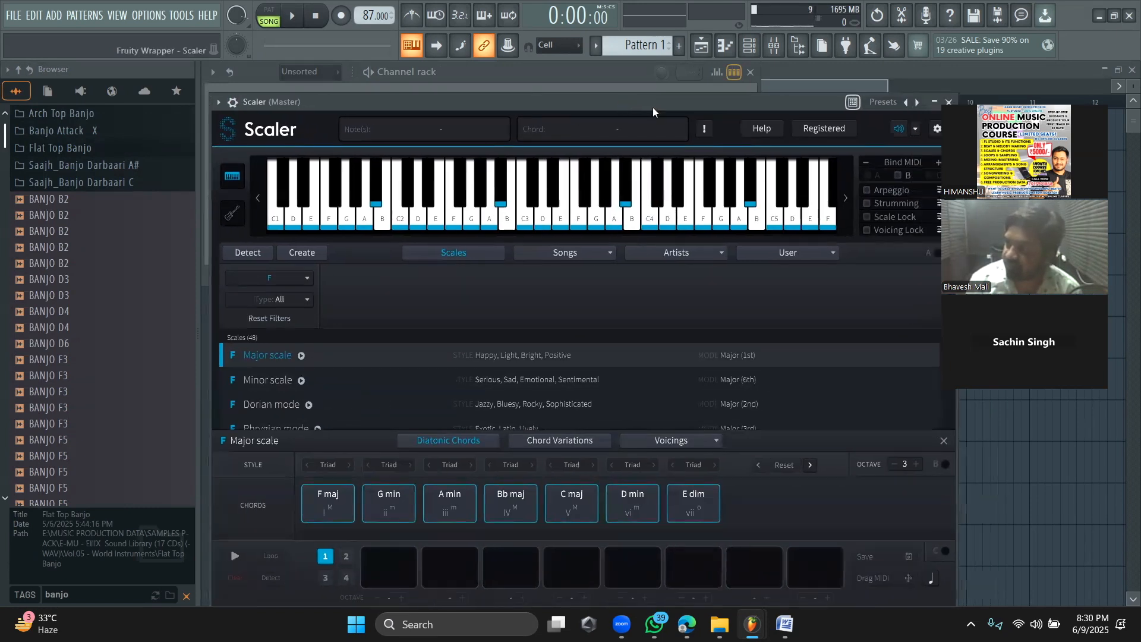
Step: Look over Scaler's built-in sounds and audition the F maj, A min and Bb maj chords
{"action": "left_click", "coordinate": [914, 129]}
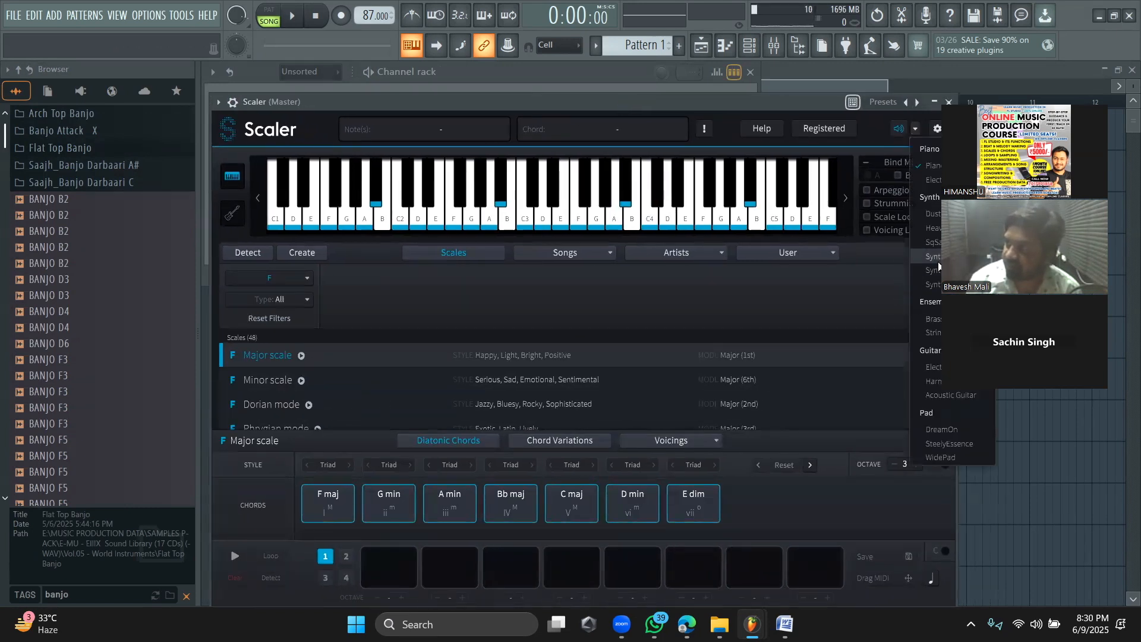
{"action": "left_click", "coordinate": [327, 510]}
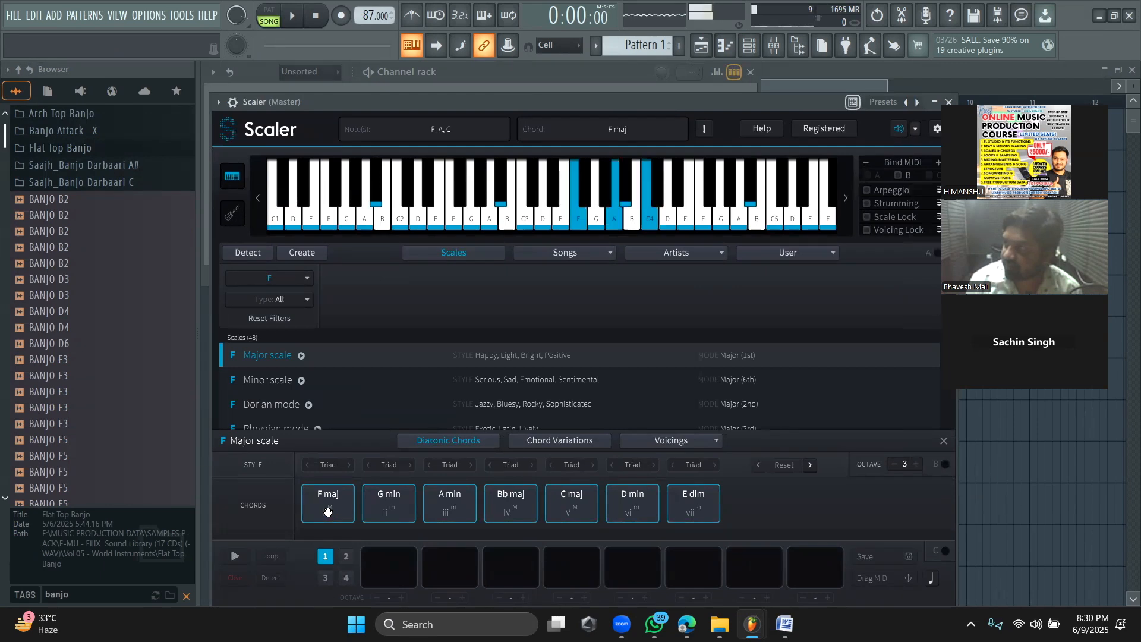
{"action": "left_click", "coordinate": [455, 508]}
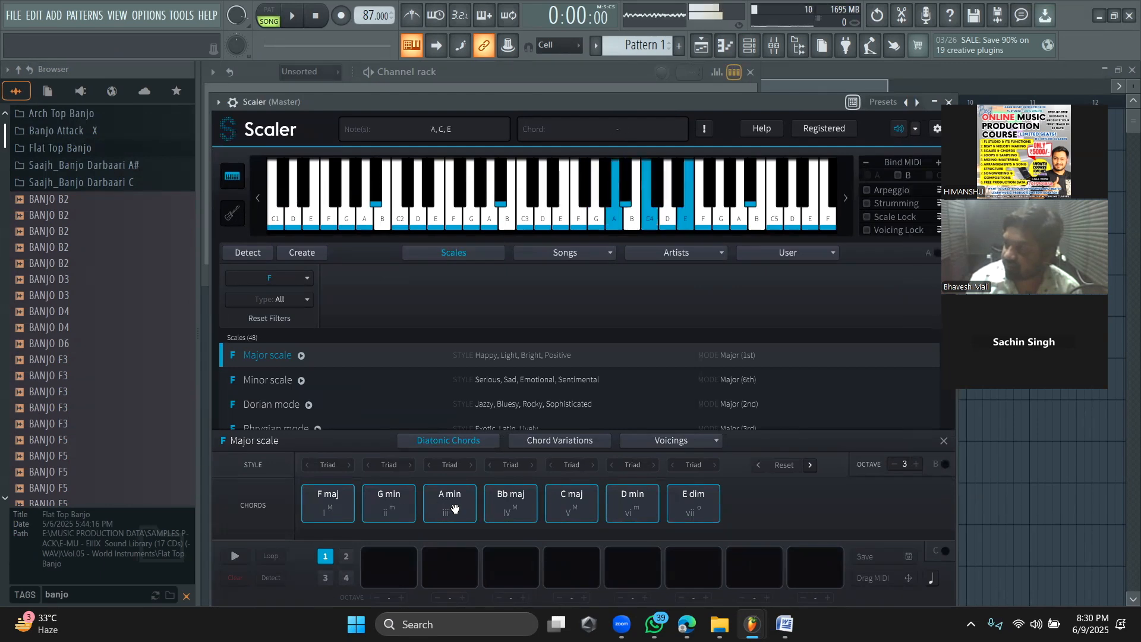
{"action": "left_click", "coordinate": [504, 510]}
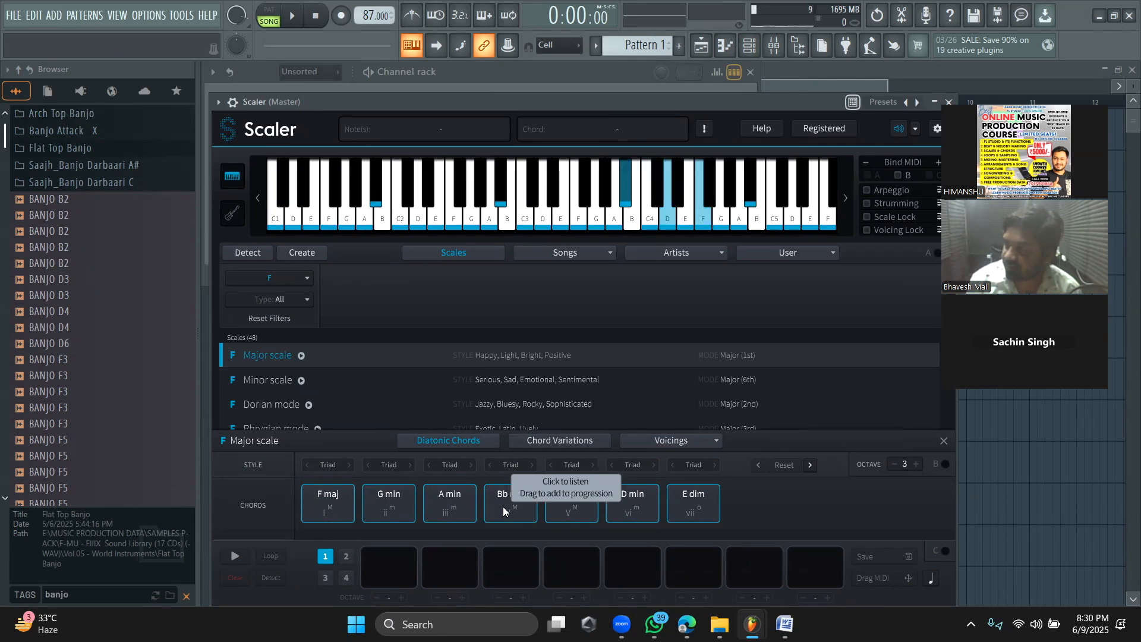
Step: Audition the F major scale's chords in sequence: F maj, G min, A min, Bb maj, A min and C maj
{"action": "left_click", "coordinate": [330, 507]}
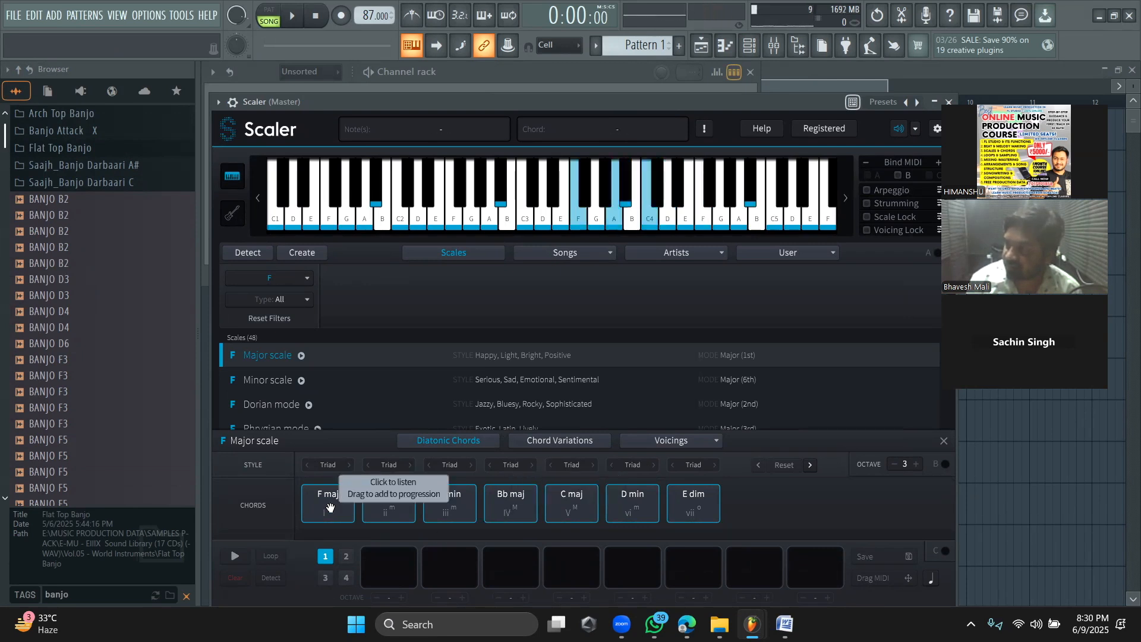
{"action": "left_click", "coordinate": [380, 506]}
{"action": "left_click", "coordinate": [449, 509]}
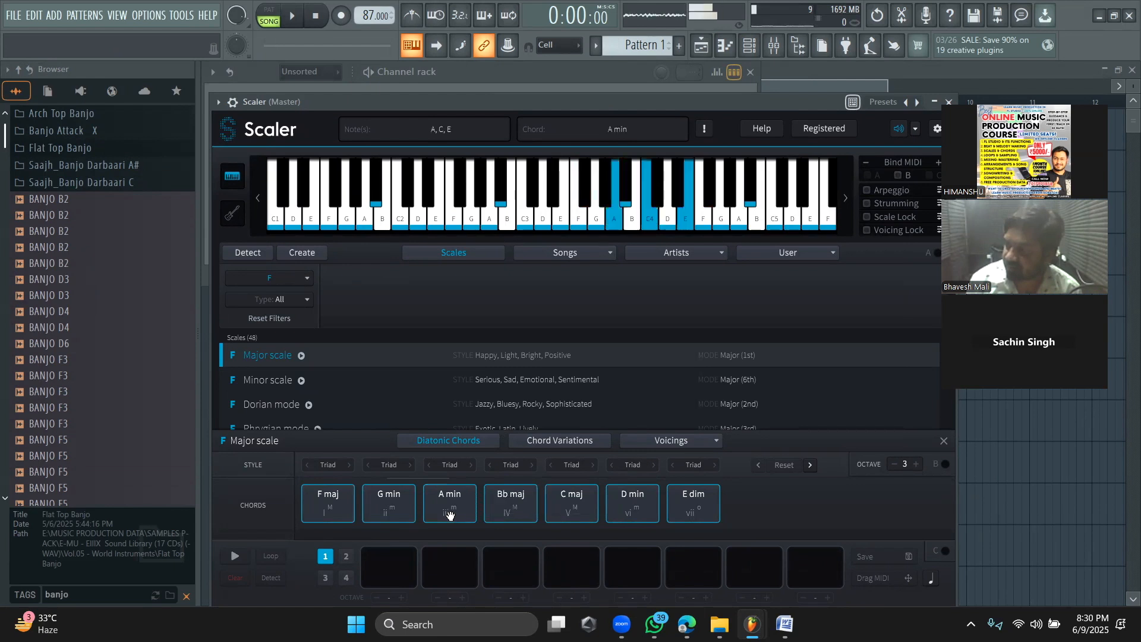
{"action": "left_click", "coordinate": [512, 509]}
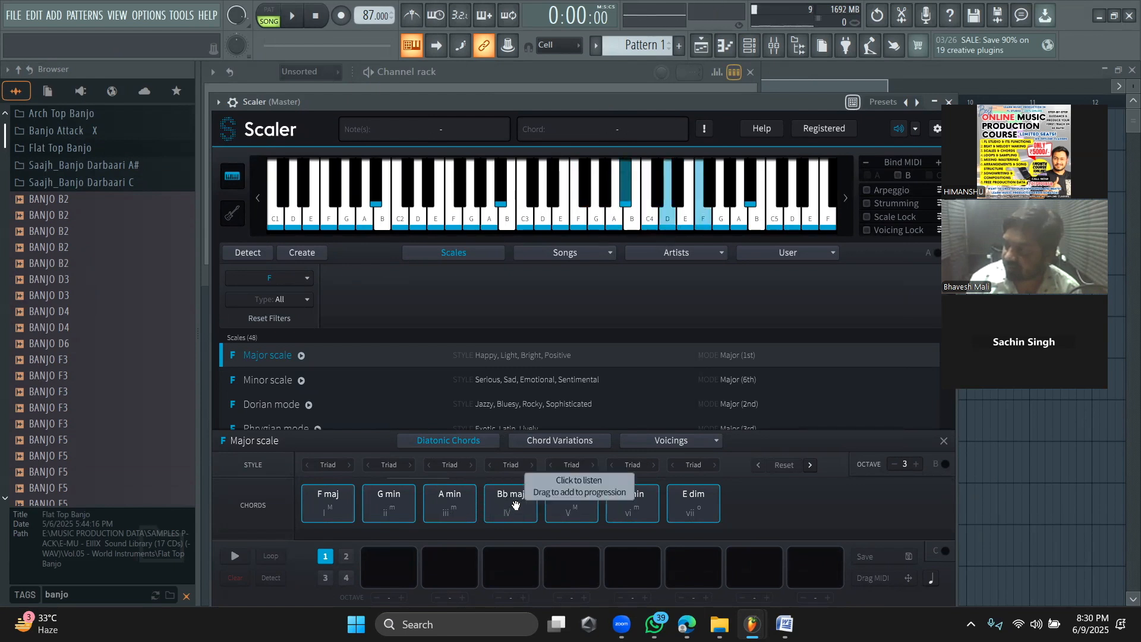
{"action": "left_click", "coordinate": [515, 504]}
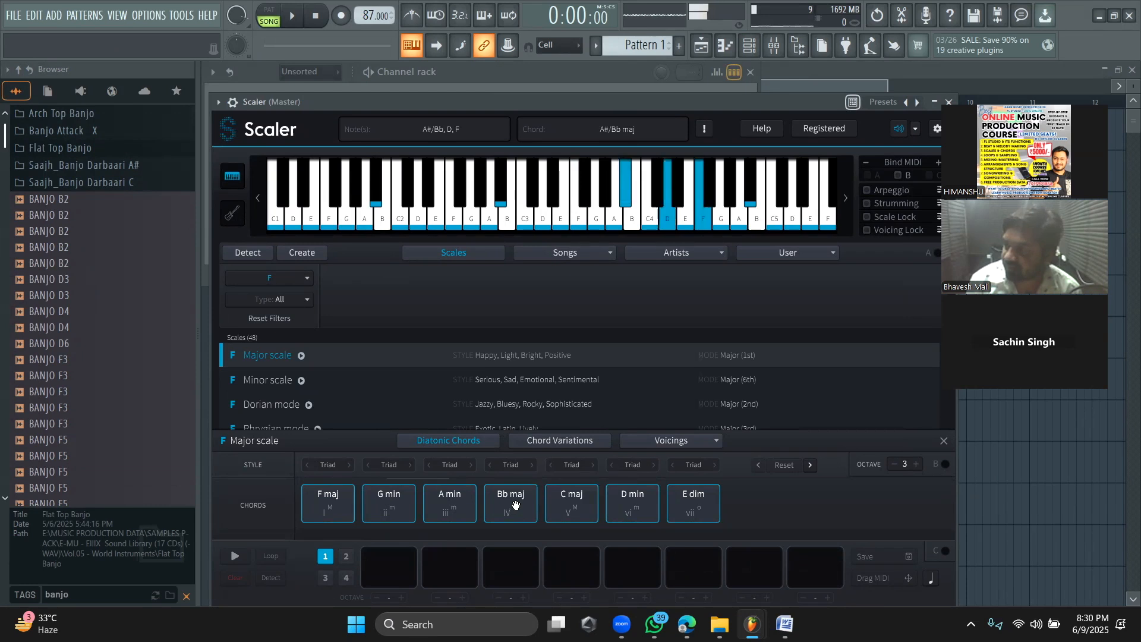
{"action": "left_click", "coordinate": [467, 507]}
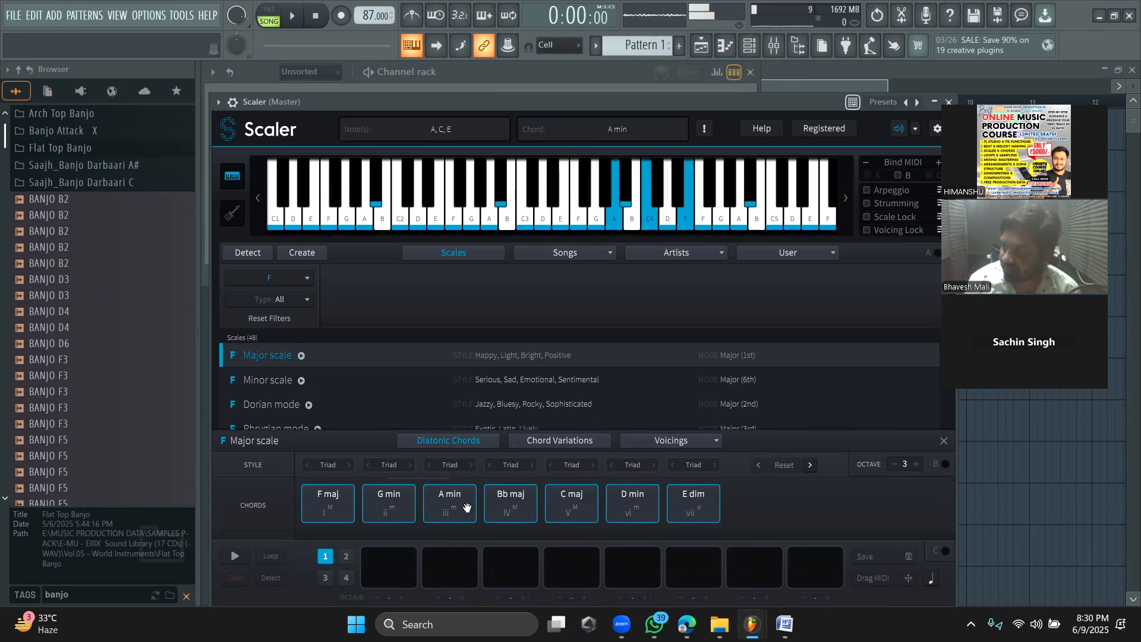
{"action": "left_click", "coordinate": [568, 503]}
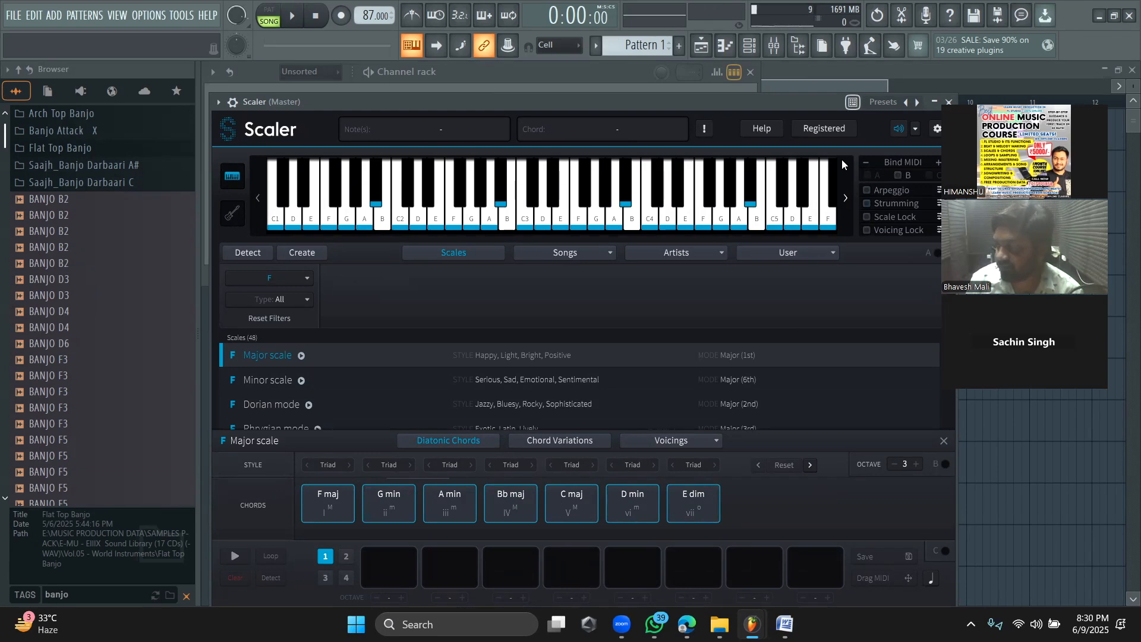
Step: Place the F maj chord in the first slot and the G min chord in the fifth slot of Scaler's progression
{"action": "left_click", "coordinate": [397, 504]}
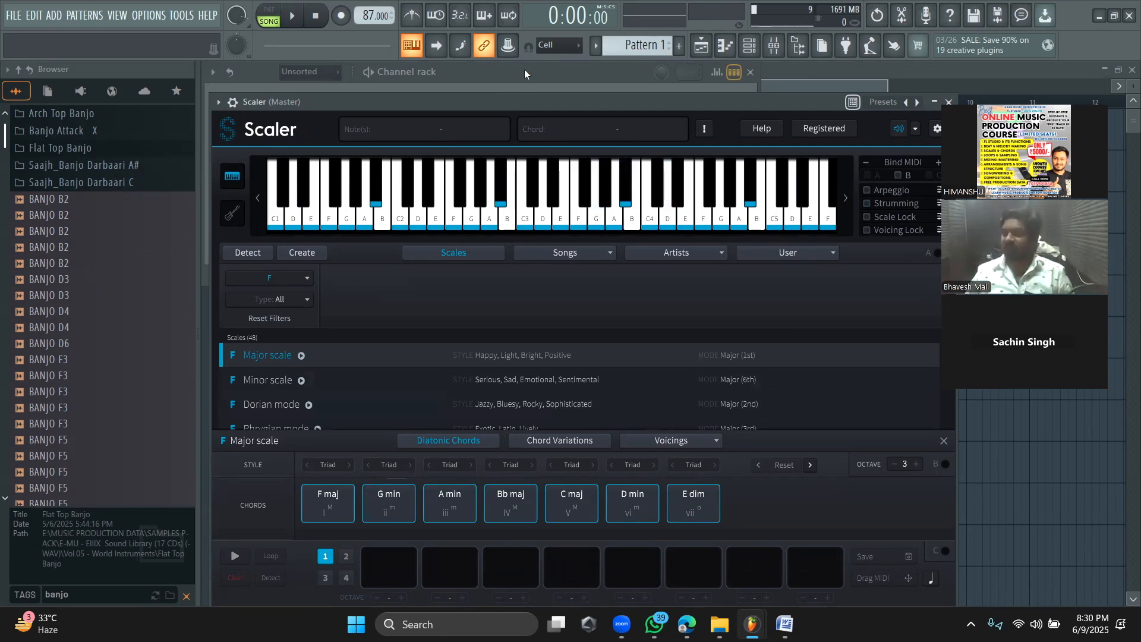
{"action": "left_click_drag", "start_coordinate": [594, 108], "coordinate": [710, 89]}
{"action": "left_click", "coordinate": [445, 484]}
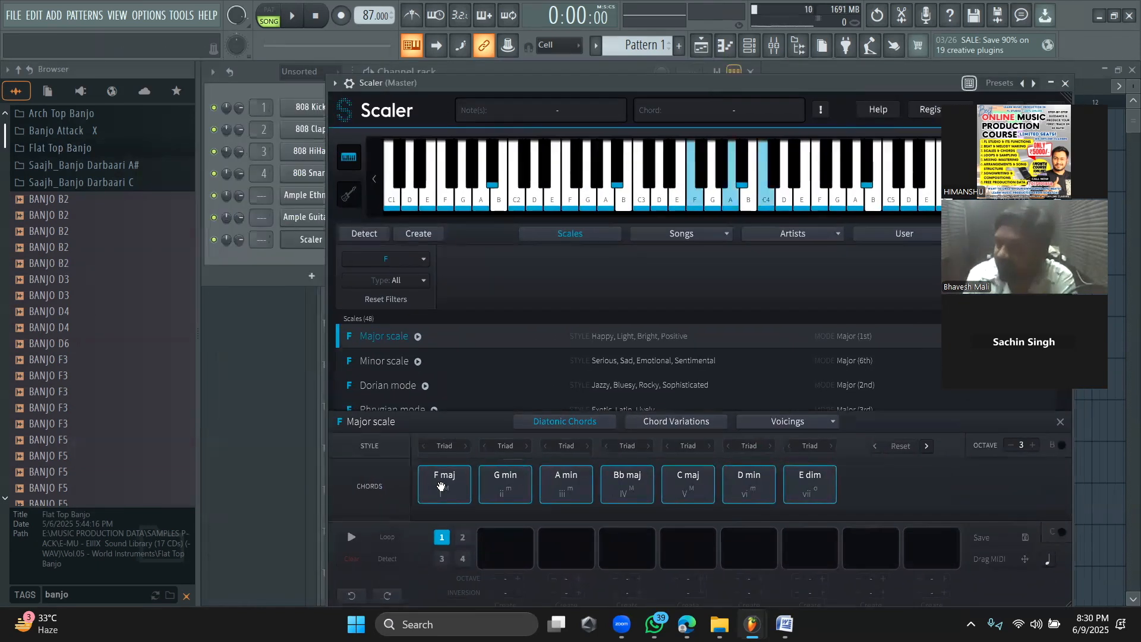
{"action": "left_click_drag", "start_coordinate": [445, 484], "coordinate": [503, 535]}
{"action": "left_click_drag", "start_coordinate": [506, 489], "coordinate": [745, 537]}
{"action": "left_click", "coordinate": [545, 493]}
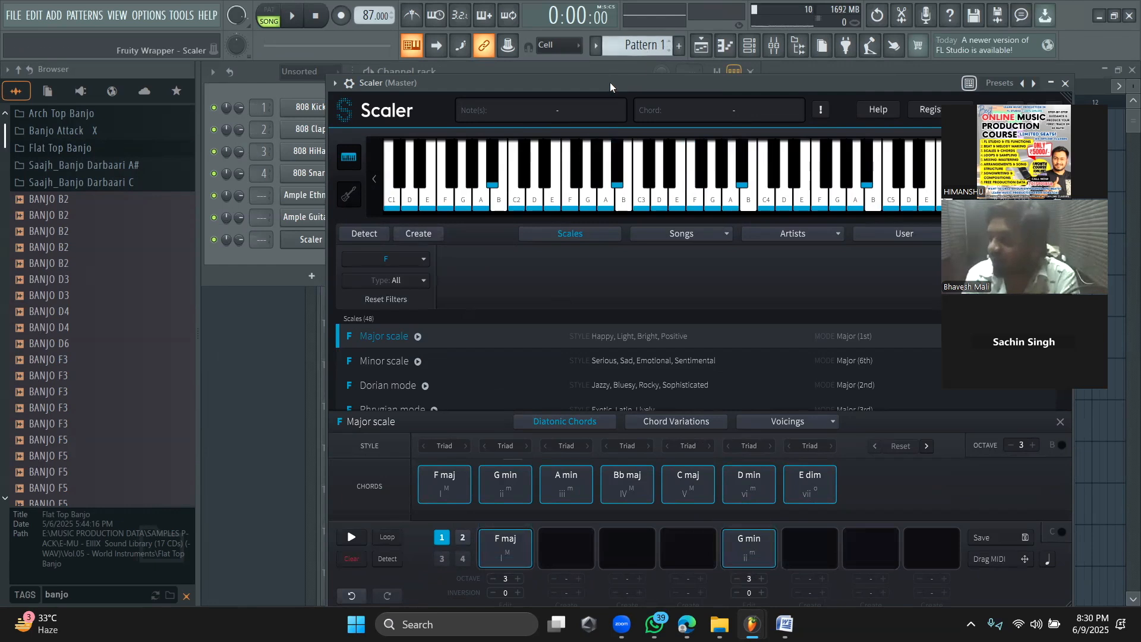
Step: Transfer the progression as MIDI onto the Scaler channel and lengthen its notes so each chord fills a full bar
{"action": "left_click_drag", "start_coordinate": [610, 82], "coordinate": [669, 70]}
{"action": "left_click_drag", "start_coordinate": [430, 318], "coordinate": [323, 239]}
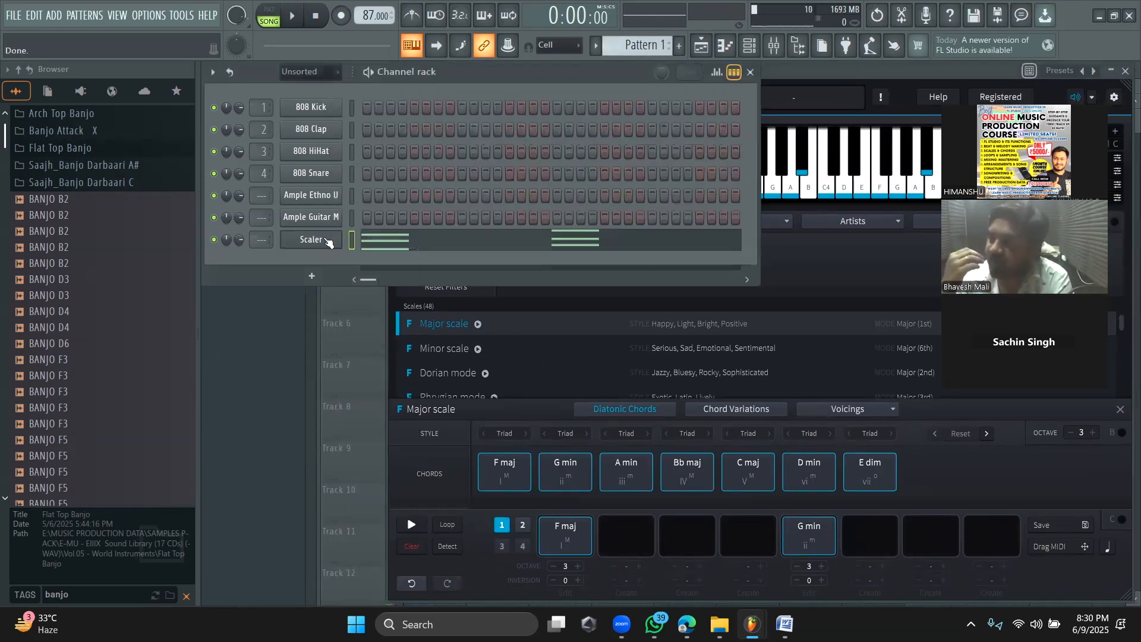
{"action": "left_click", "coordinate": [492, 252]}
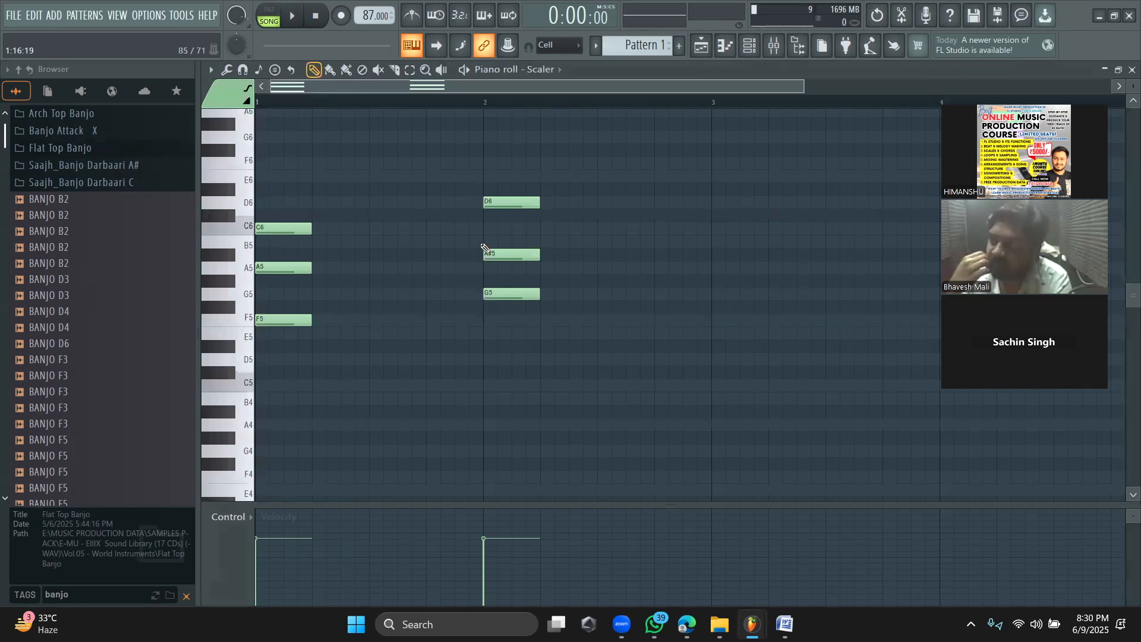
{"action": "key", "text": "ctrl+a"}
{"action": "left_click_drag", "start_coordinate": [332, 227], "coordinate": [469, 233]}
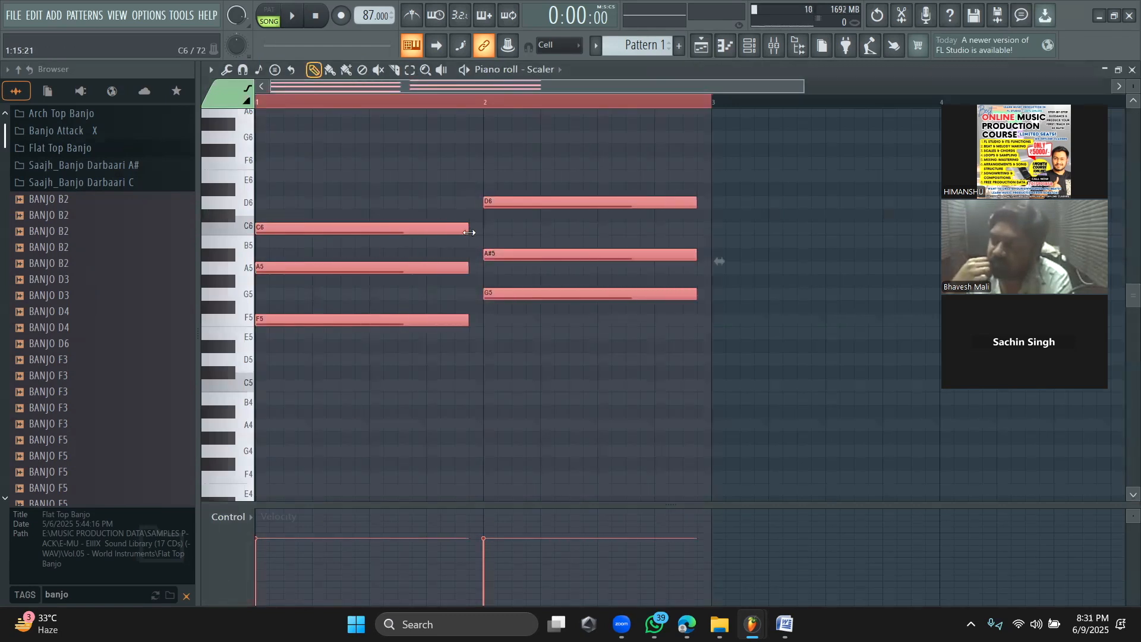
Step: Add BooBass as a new instrument channel in the channel rack
{"action": "left_click", "coordinate": [750, 45]}
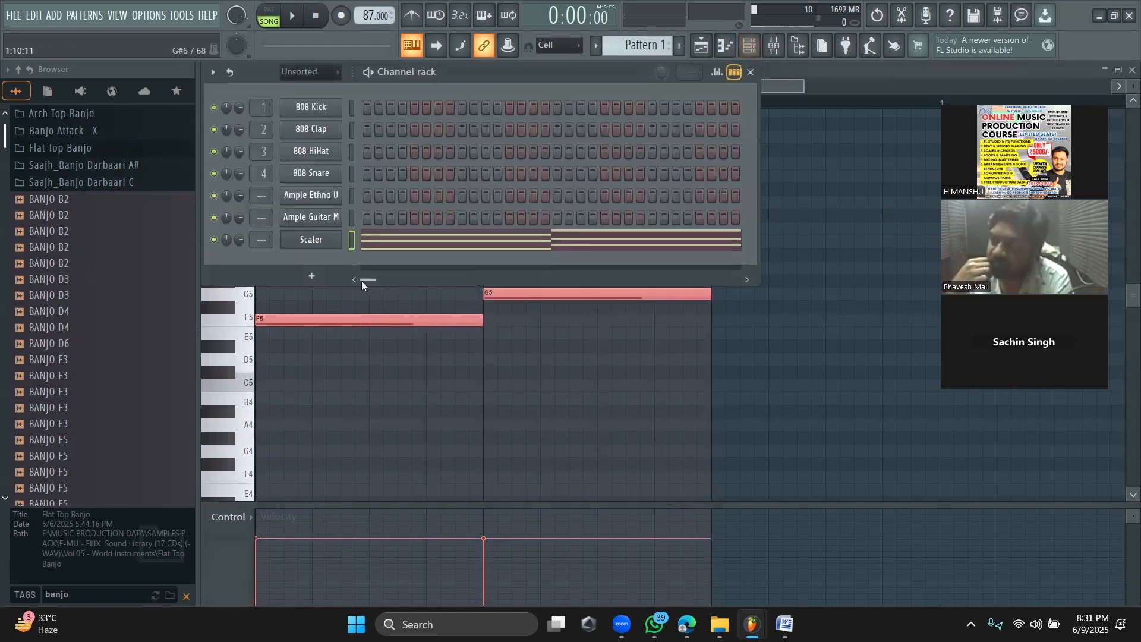
{"action": "left_click", "coordinate": [310, 275]}
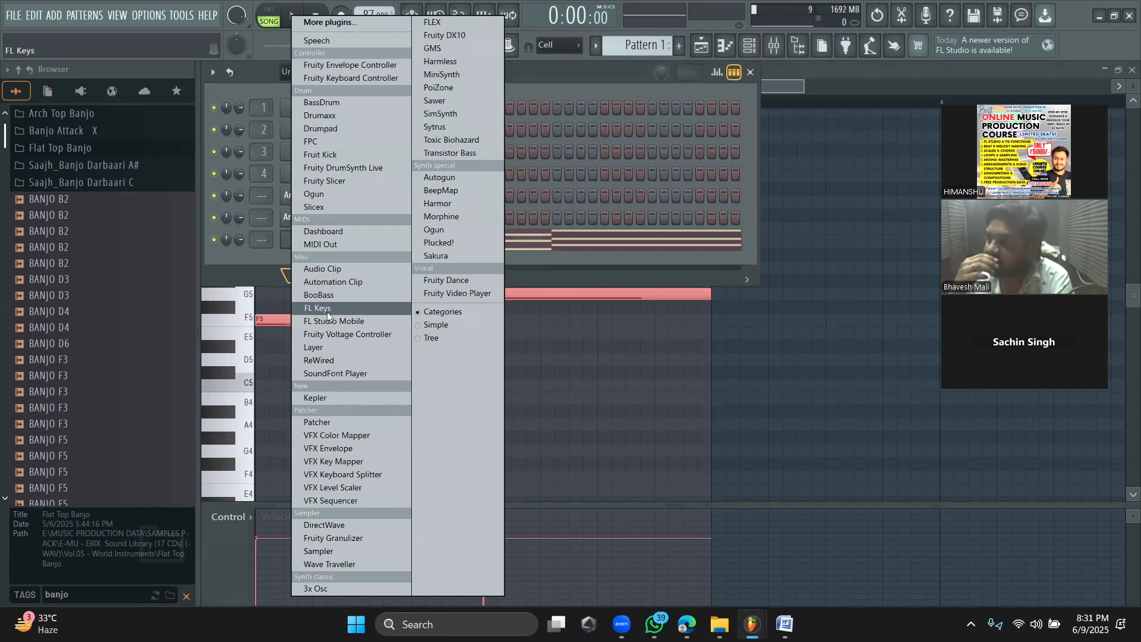
{"action": "left_click", "coordinate": [325, 295]}
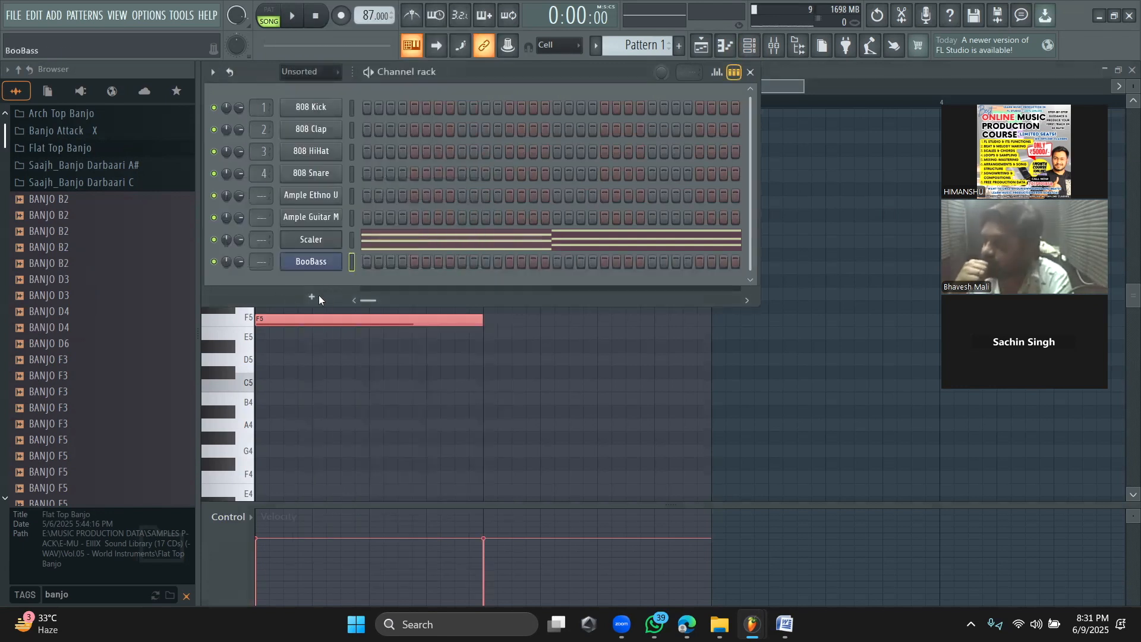
Step: Search the generator plugins for "ample" and add Ample Bass P Lite II as a new channel
{"action": "left_click", "coordinate": [313, 296]}
{"action": "left_click", "coordinate": [372, 23]}
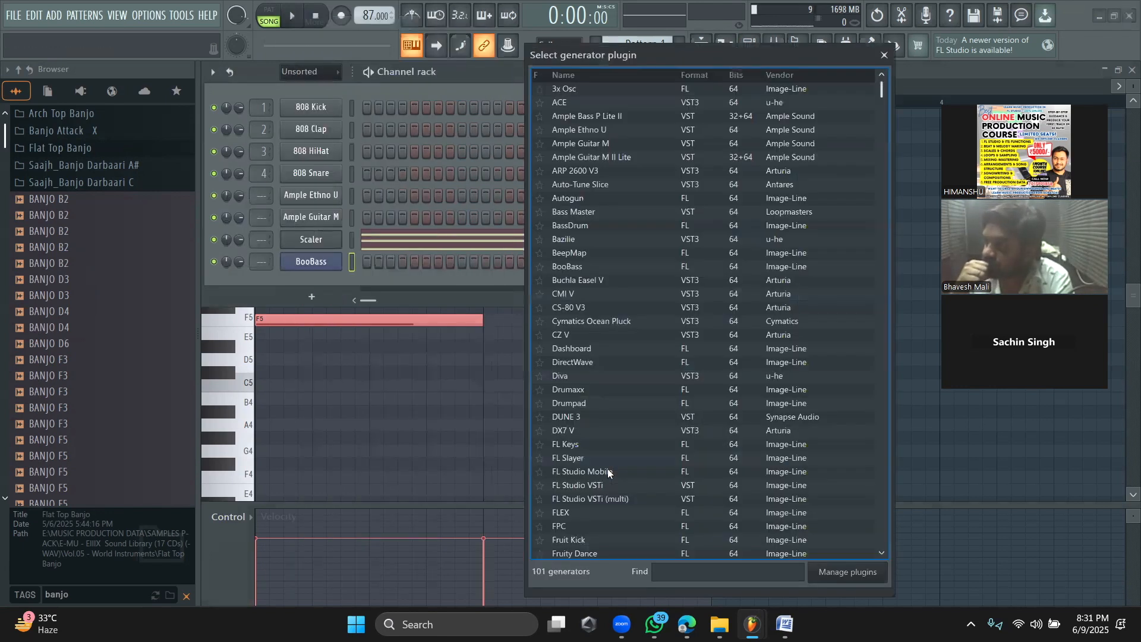
{"action": "type", "text": "ample"}
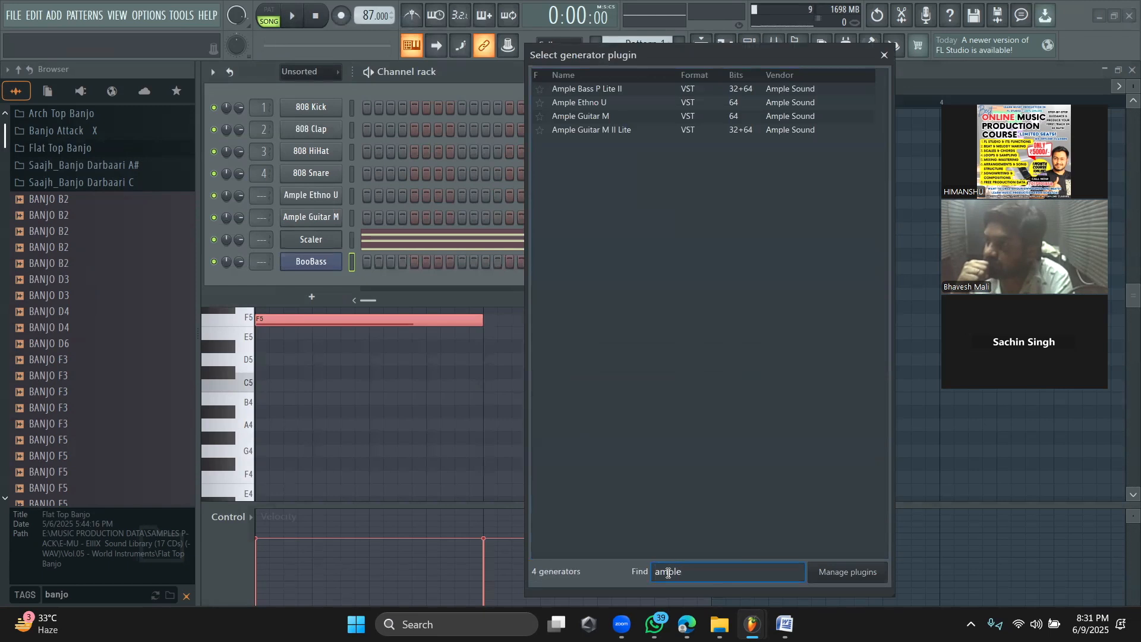
{"action": "double_click", "coordinate": [591, 90]}
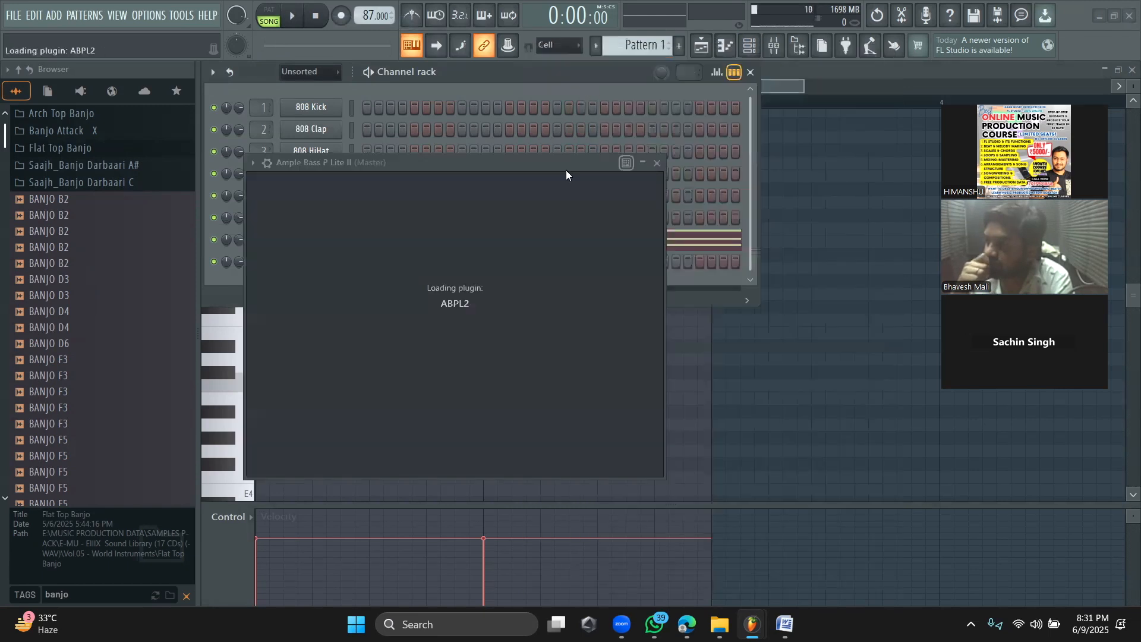
Step: Copy the chord notes from the Scaler channel and paste them into the Ample Bass P Lite II channel
{"action": "left_click", "coordinate": [510, 100]}
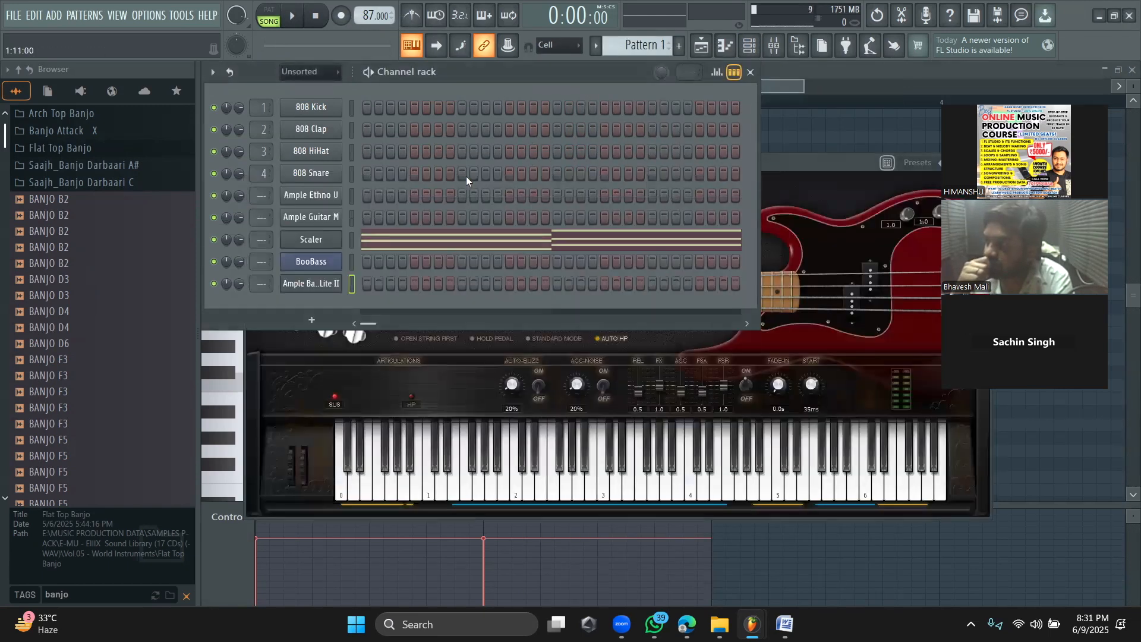
{"action": "right_click", "coordinate": [331, 241]}
{"action": "left_click", "coordinate": [516, 254]}
{"action": "right_click", "coordinate": [332, 284]}
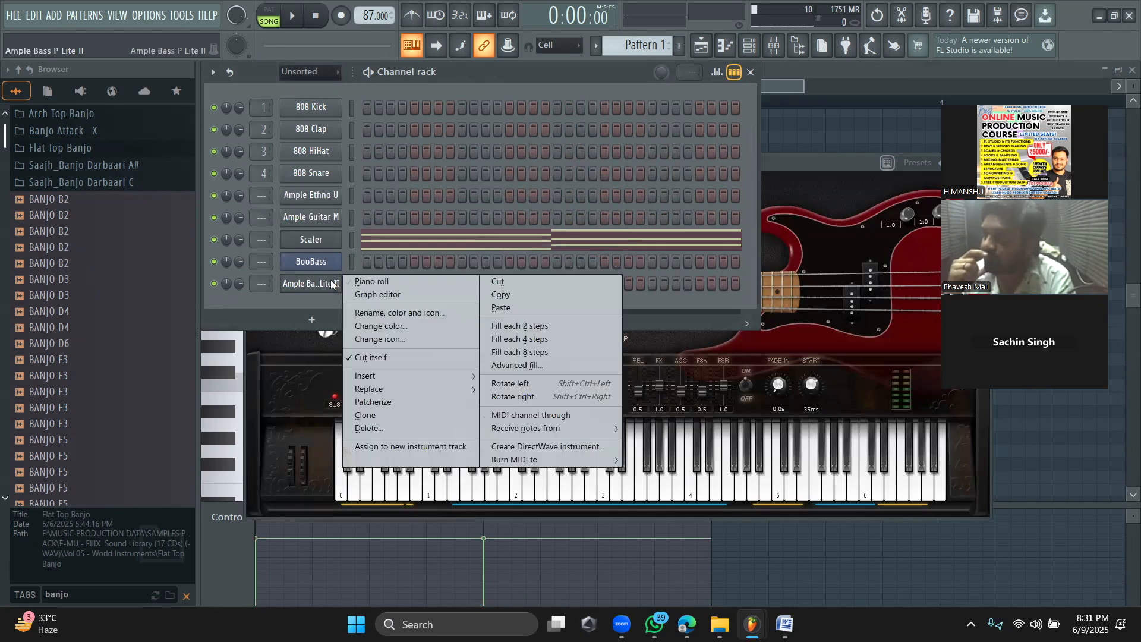
{"action": "left_click", "coordinate": [544, 306]}
Step: Delete the upper two notes of both bass chords, keeping only F5 and G5, and listen to the pattern in pattern mode
{"action": "left_click", "coordinate": [513, 283]}
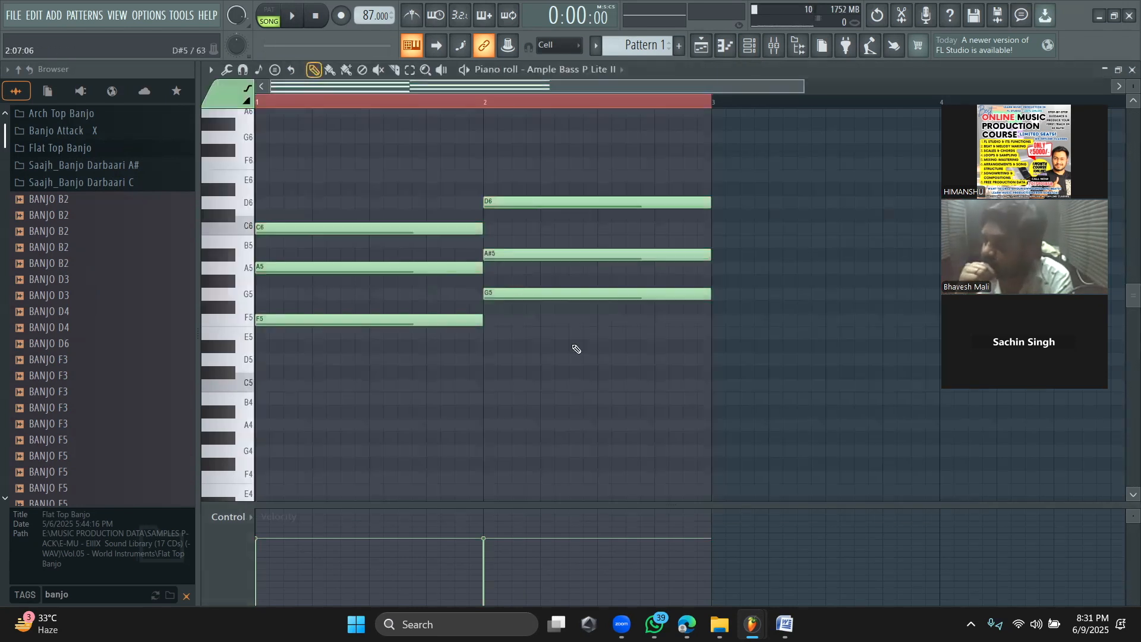
{"action": "right_click", "coordinate": [443, 228]}
{"action": "right_click", "coordinate": [448, 268]}
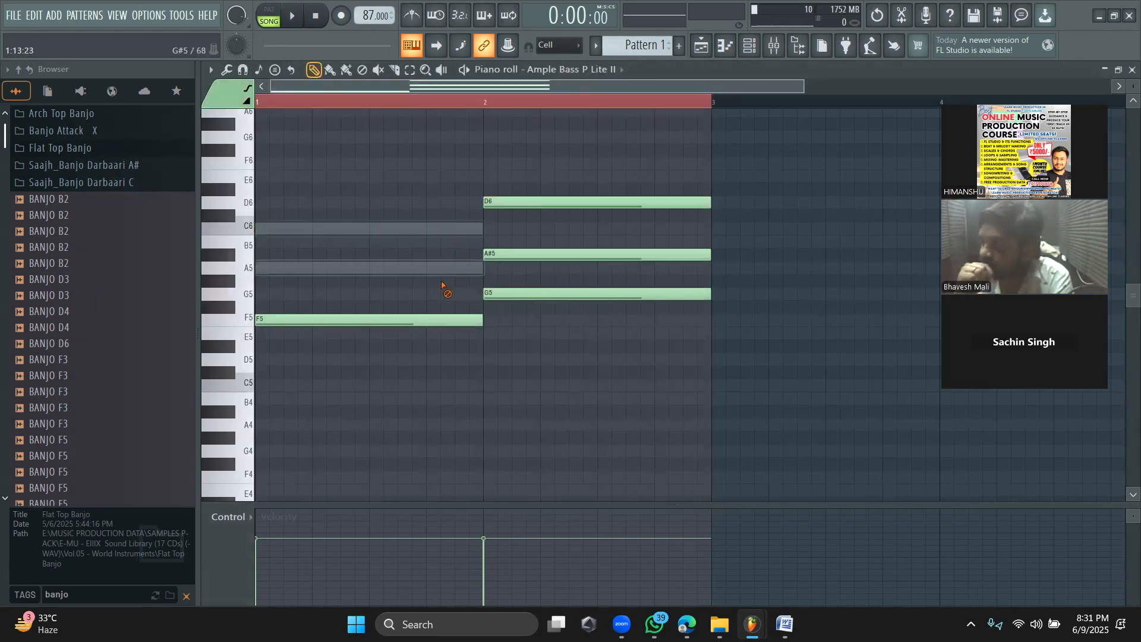
{"action": "right_click", "coordinate": [535, 203]}
{"action": "right_click", "coordinate": [543, 255]}
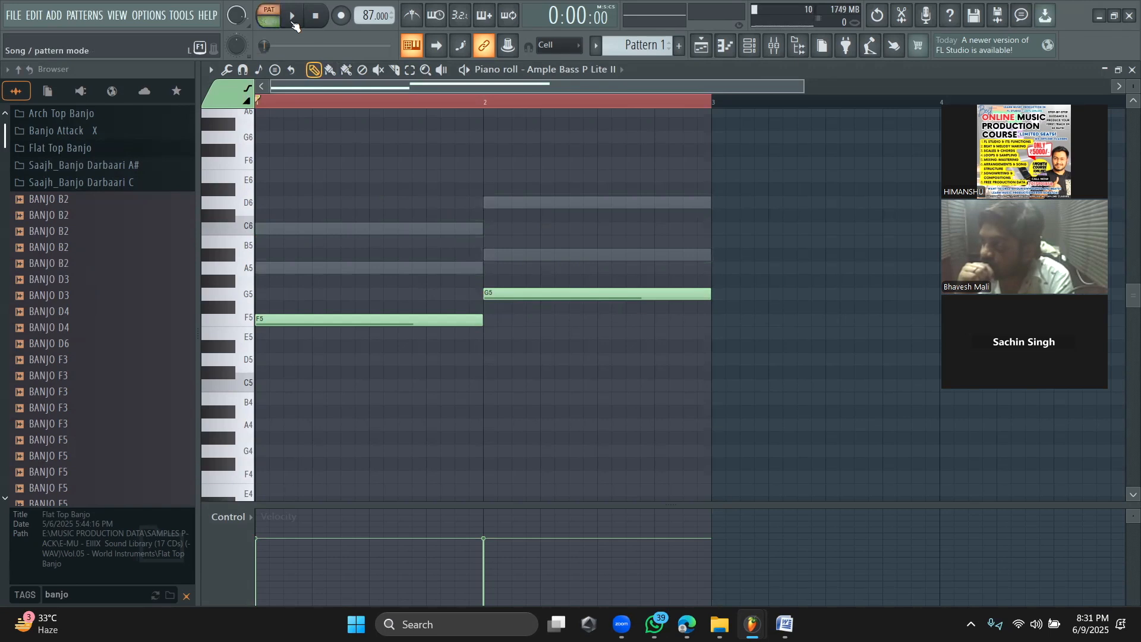
{"action": "left_click", "coordinate": [293, 22]}
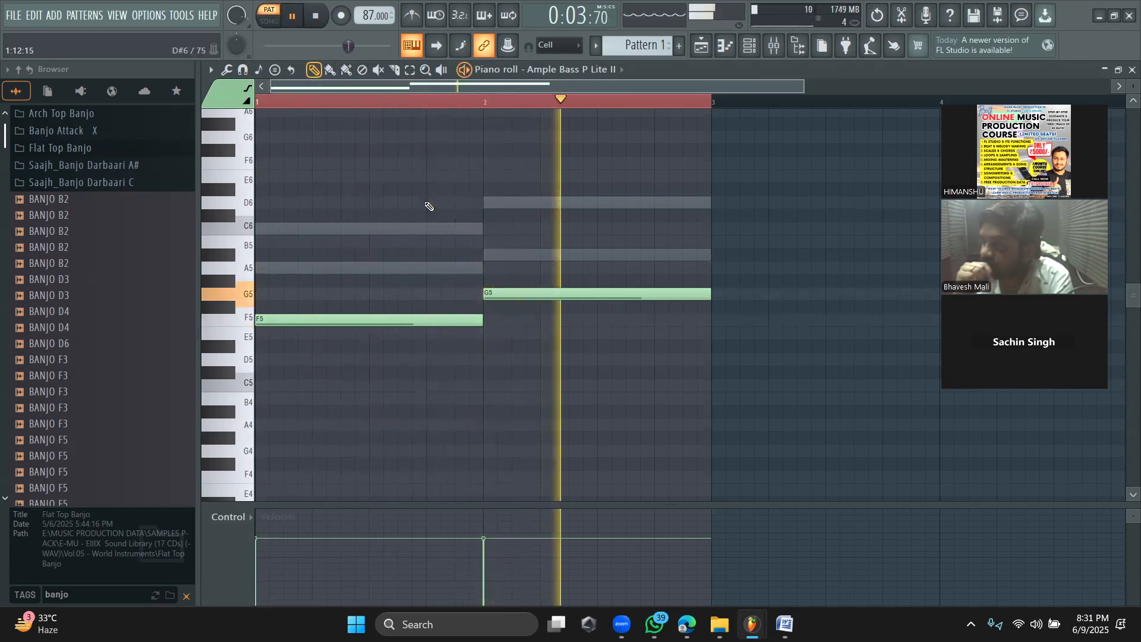
{"action": "key", "text": "space"}
Step: Shorten the F5 and G5 bass notes to half a bar each
{"action": "key", "text": "ctrl+a"}
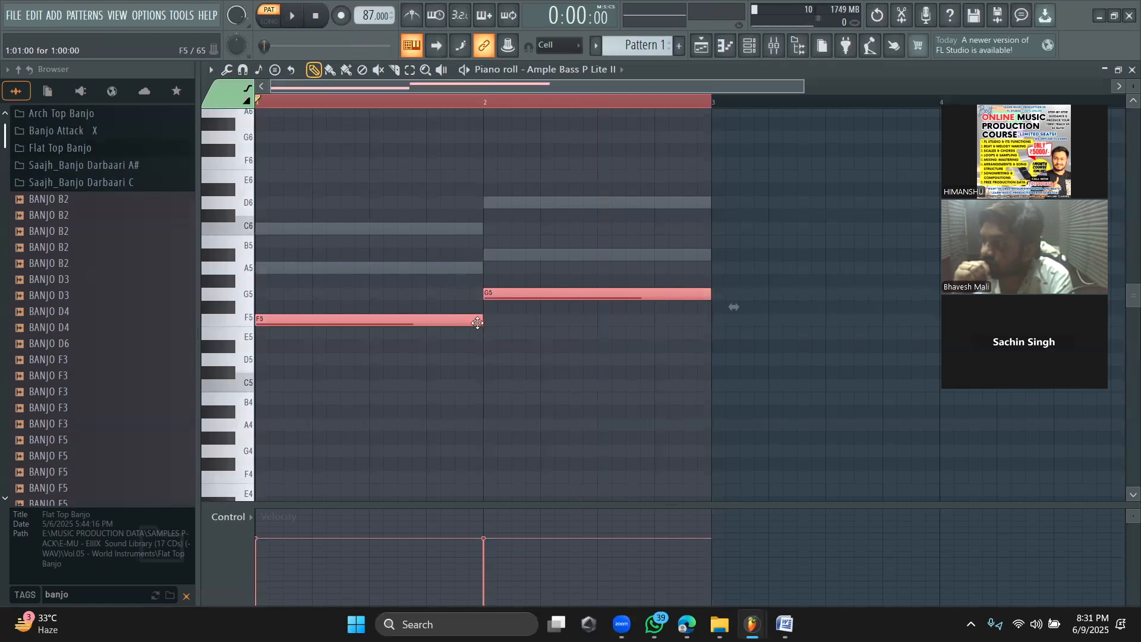
{"action": "left_click_drag", "start_coordinate": [476, 322], "coordinate": [366, 332]}
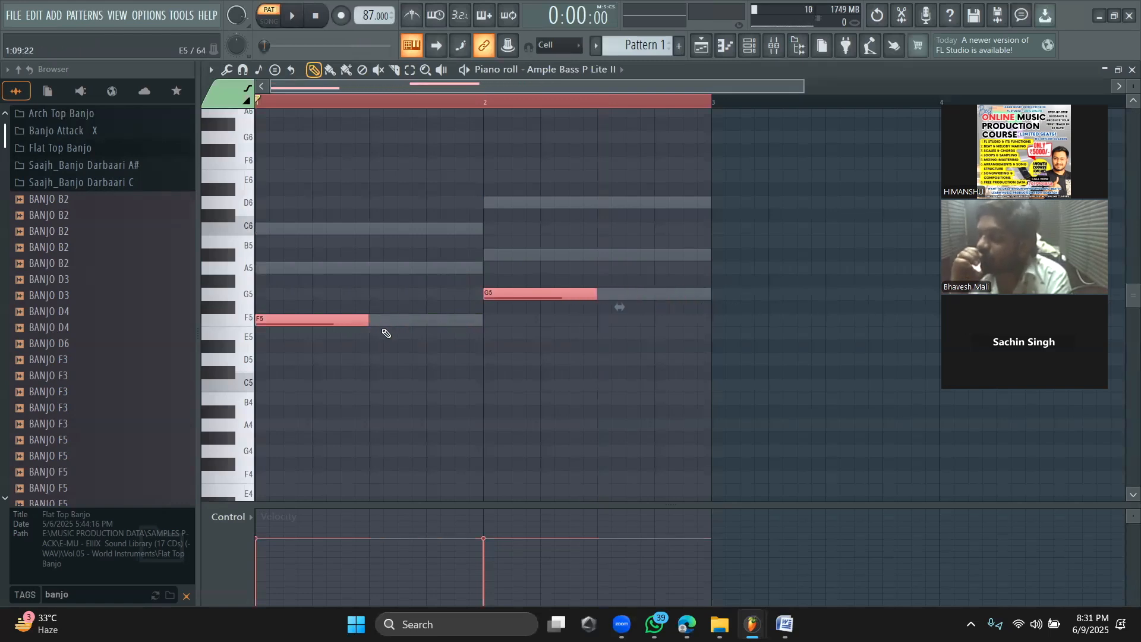
{"action": "key", "text": "ctrl+d"}
Step: Fill the rest of the first bar with bass notes G5, A5 and F5, and the second bar with A5, A#5 and G5
{"action": "left_click", "coordinate": [371, 296]}
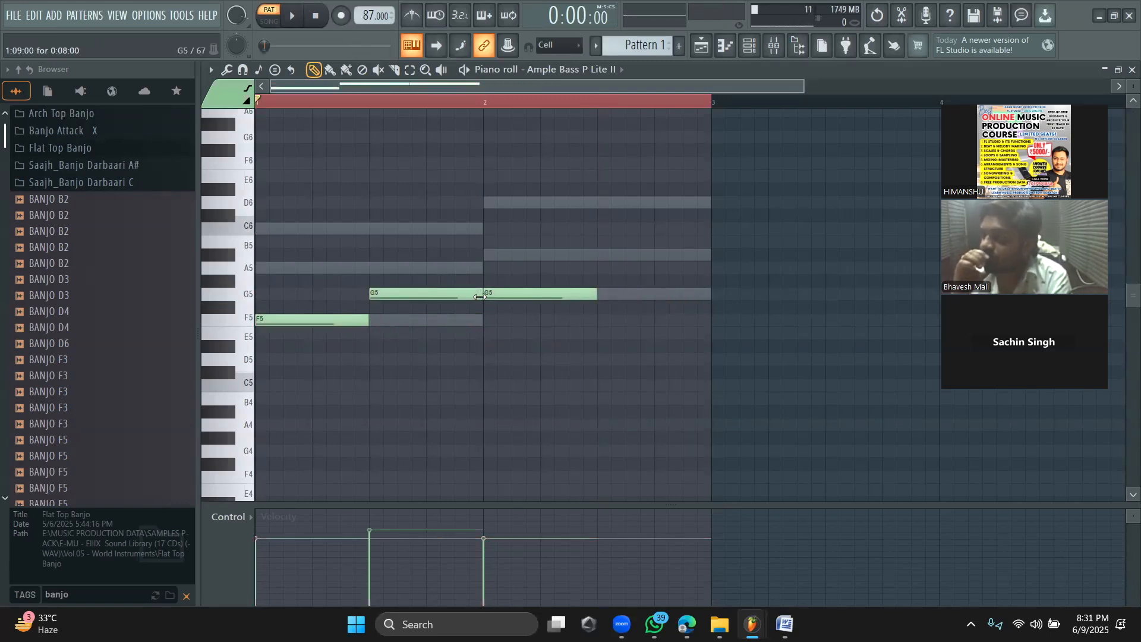
{"action": "left_click", "coordinate": [430, 268]}
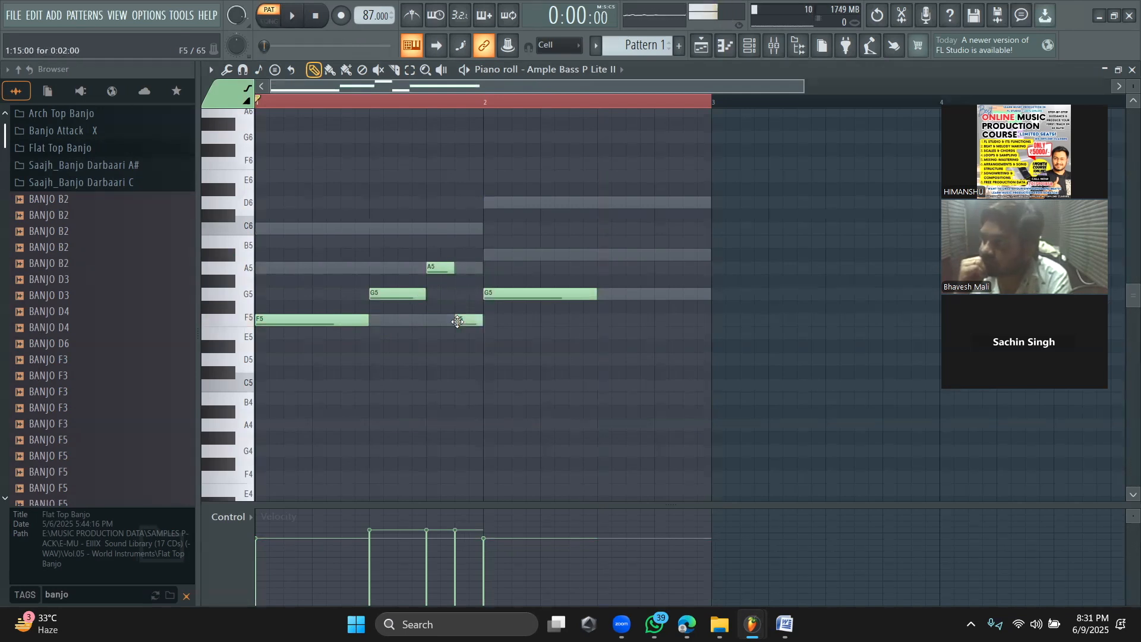
{"action": "left_click", "coordinate": [601, 270]}
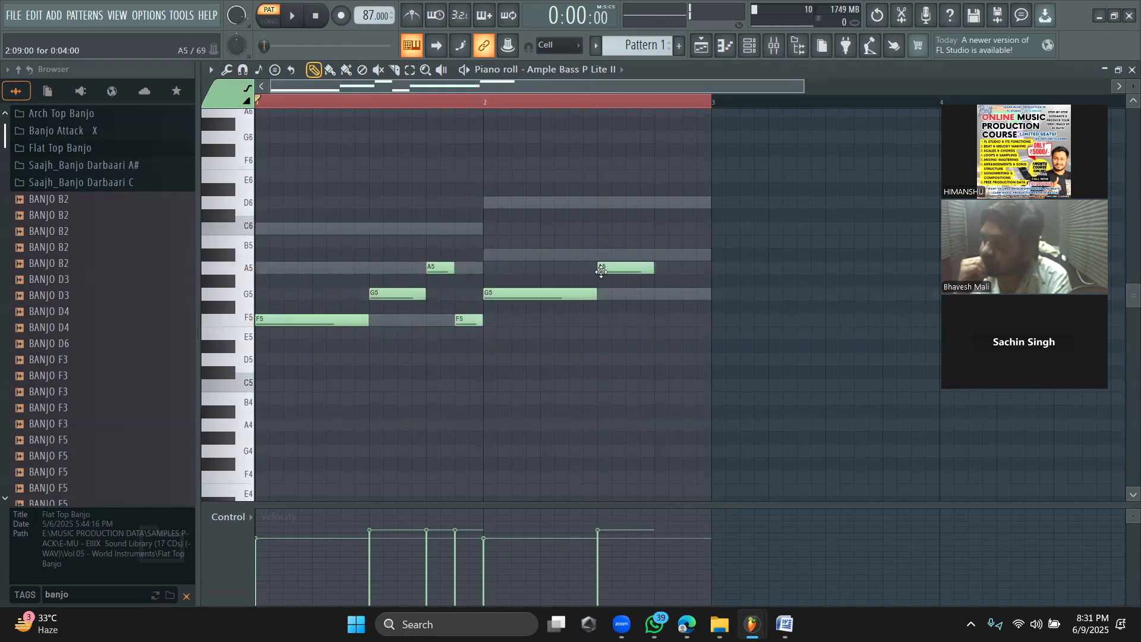
{"action": "left_click", "coordinate": [656, 254]}
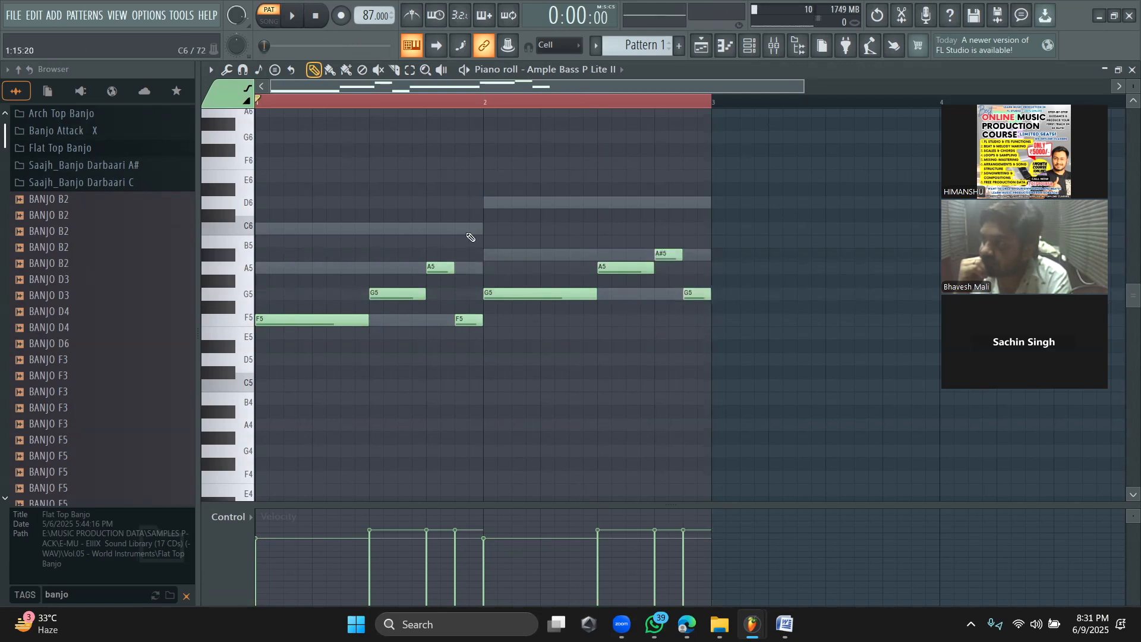
Step: Transpose the whole bass line down one octave and play the pattern
{"action": "key", "text": "ctrl+a"}
{"action": "left_click_drag", "start_coordinate": [268, 321], "coordinate": [268, 477]}
{"action": "scroll", "coordinate": [402, 399], "scroll_direction": "down", "scroll_amount": 3}
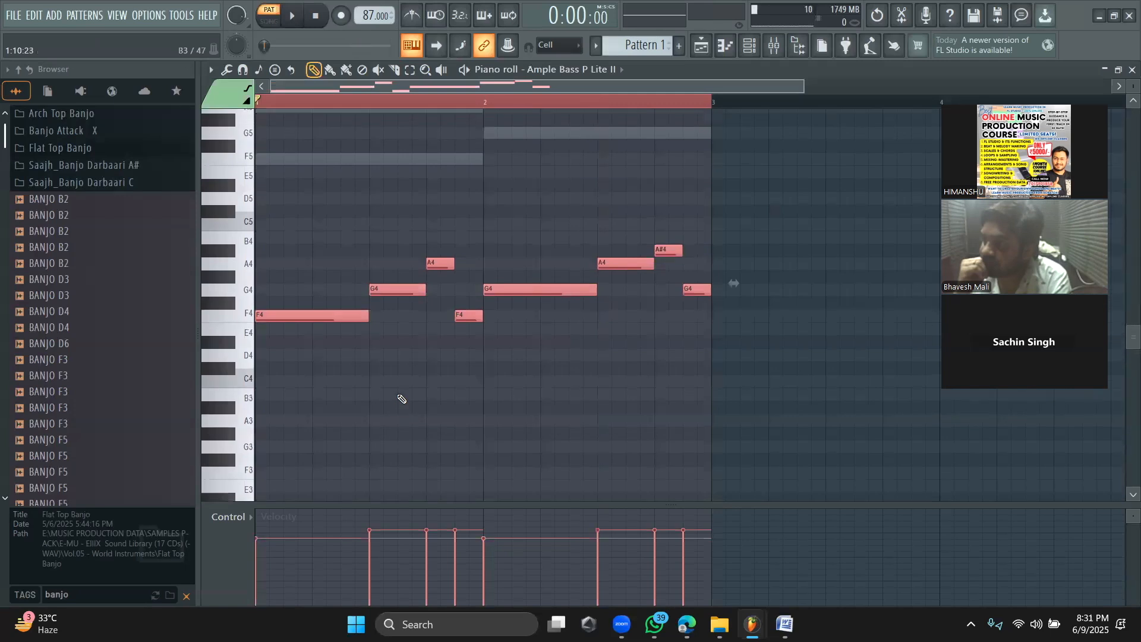
{"action": "key", "text": "space"}
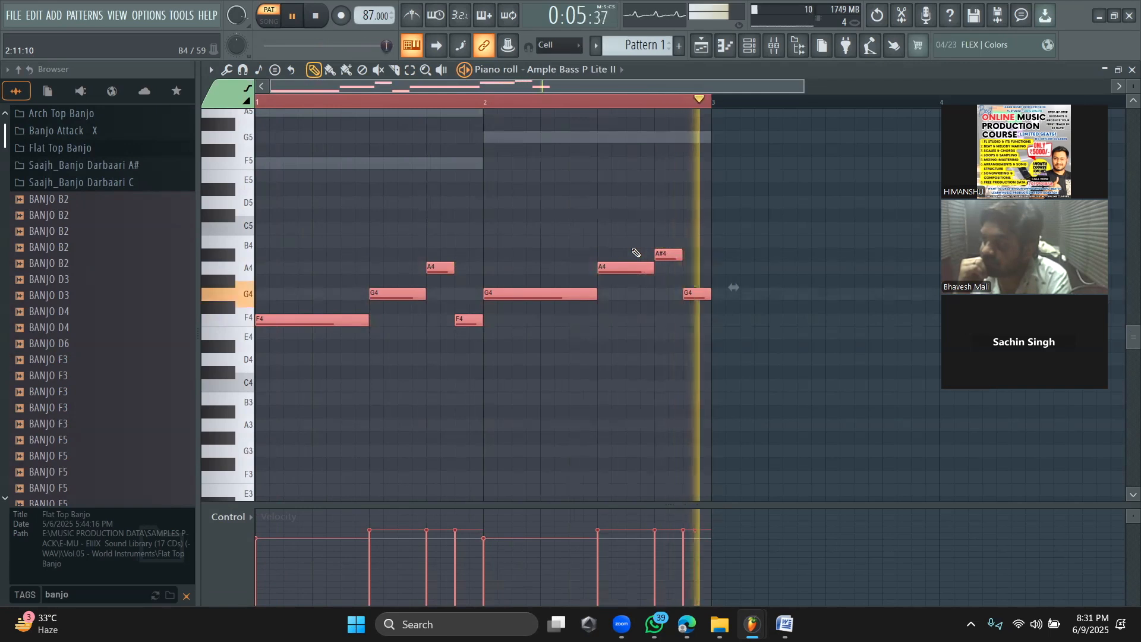
{"action": "key", "text": "space"}
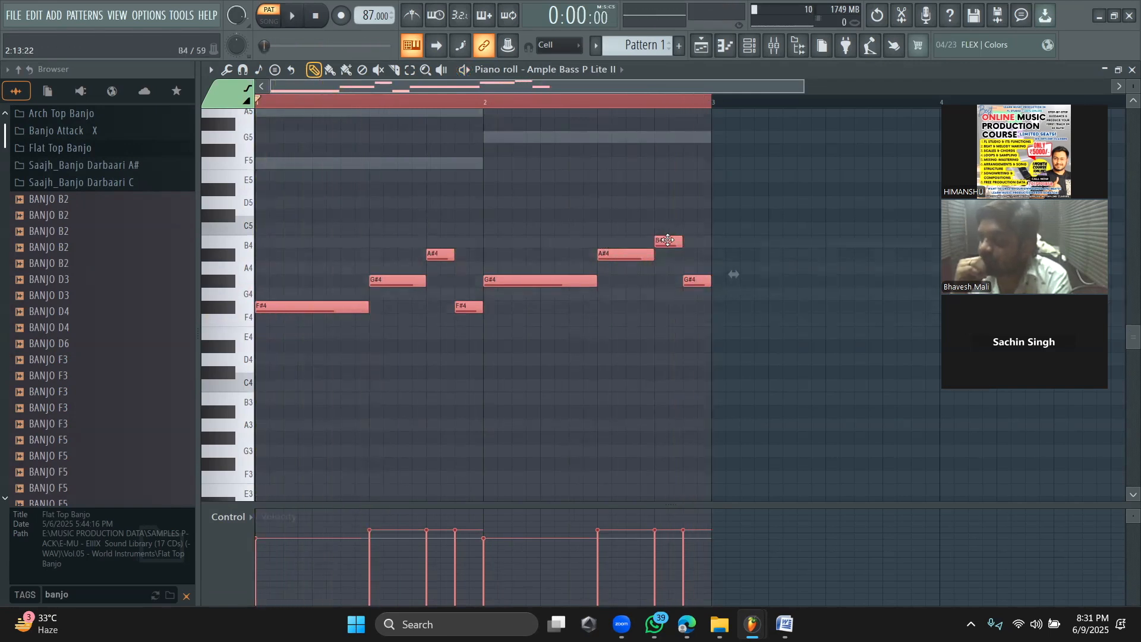
Step: Undo the bass line's octave transposition
{"action": "left_click", "coordinate": [646, 335], "text": "ctrl"}
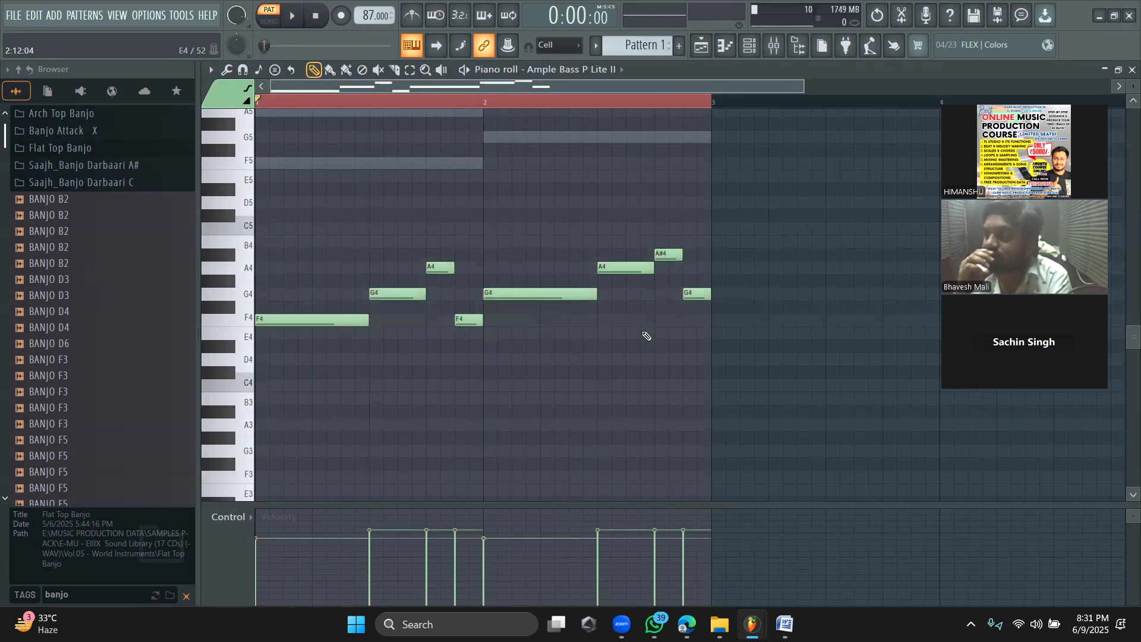
{"action": "key", "text": "ctrl+z"}
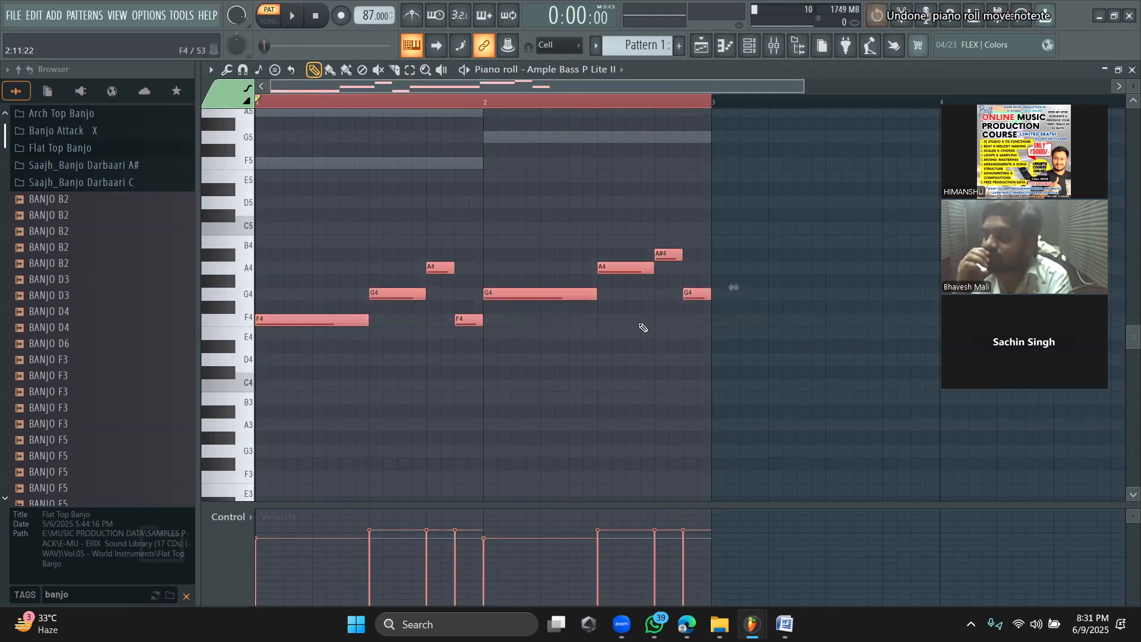
{"action": "key", "text": "ctrl+z"}
Step: Raise the A#5 note in the second bar of the bass line to C6 and play the pattern
{"action": "scroll", "coordinate": [635, 343], "scroll_direction": "up", "scroll_amount": 4}
{"action": "left_click", "coordinate": [568, 374], "text": "ctrl"}
{"action": "left_click_drag", "start_coordinate": [667, 308], "coordinate": [663, 278]}
{"action": "key", "text": "space"}
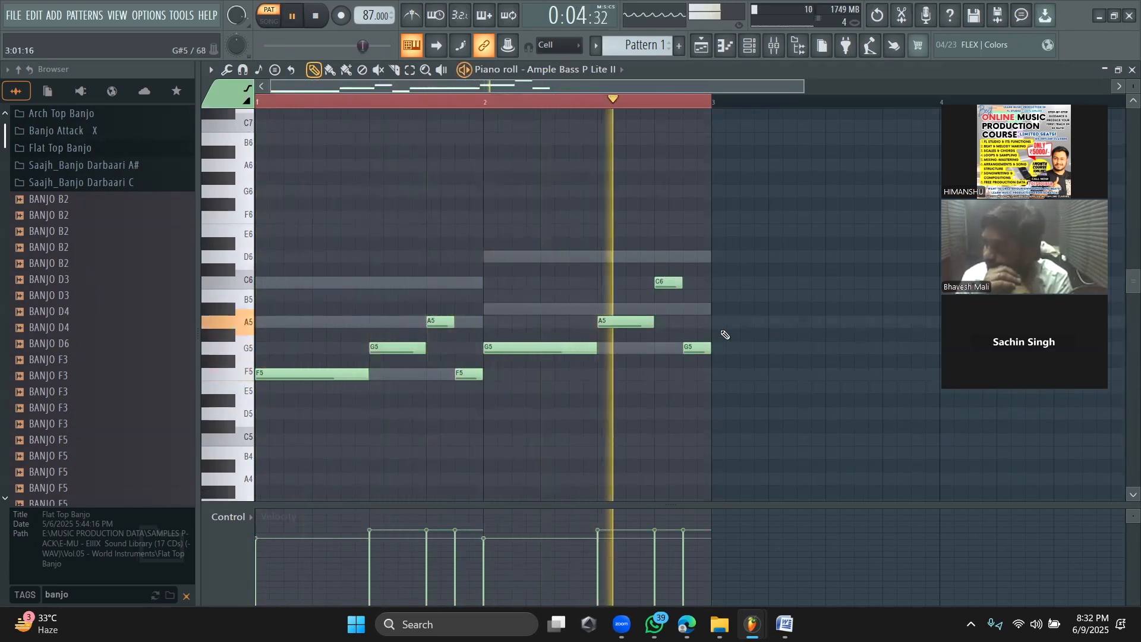
{"action": "key", "text": "space"}
Step: Raise the A5 note in the second bar to A#5 and play the bass line from bar 2
{"action": "left_click", "coordinate": [622, 322]}
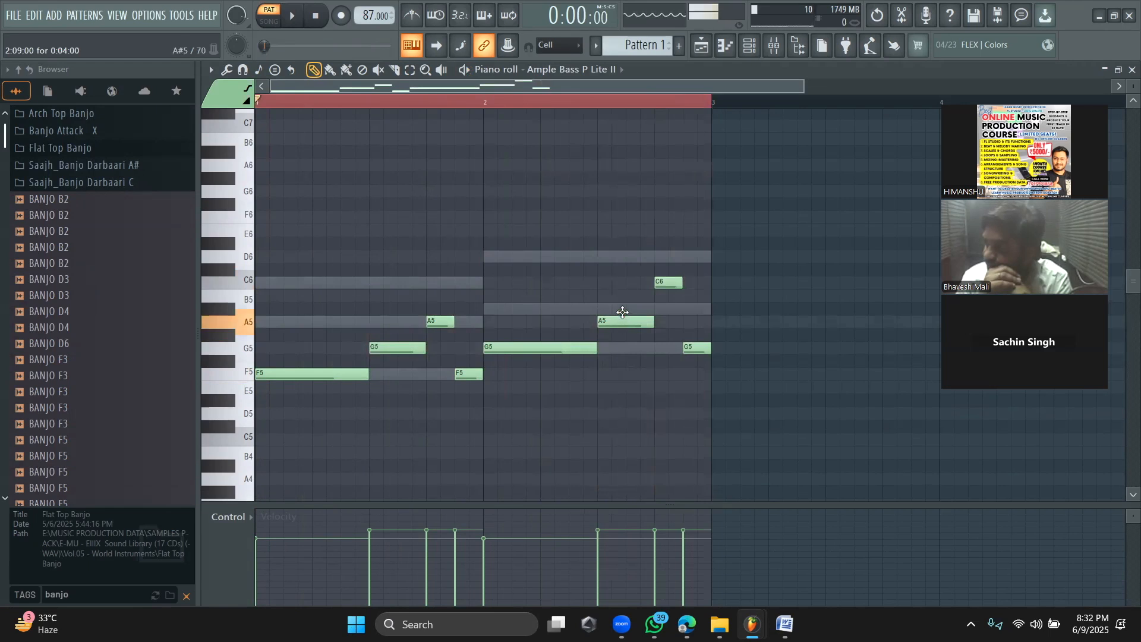
{"action": "left_click_drag", "start_coordinate": [622, 311], "coordinate": [625, 305]}
{"action": "left_click", "coordinate": [483, 100]}
{"action": "key", "text": "space"}
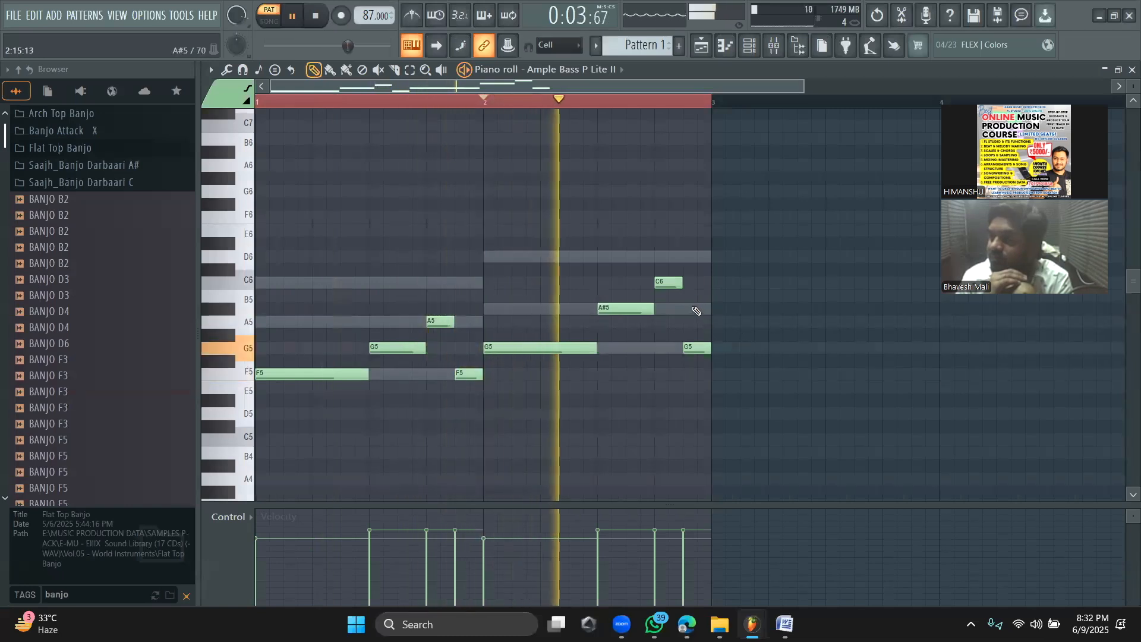
{"action": "key", "text": "space"}
Step: Move all bass notes down one octave, so the line starts on F4, and listen to the result
{"action": "key", "text": "ctrl+a"}
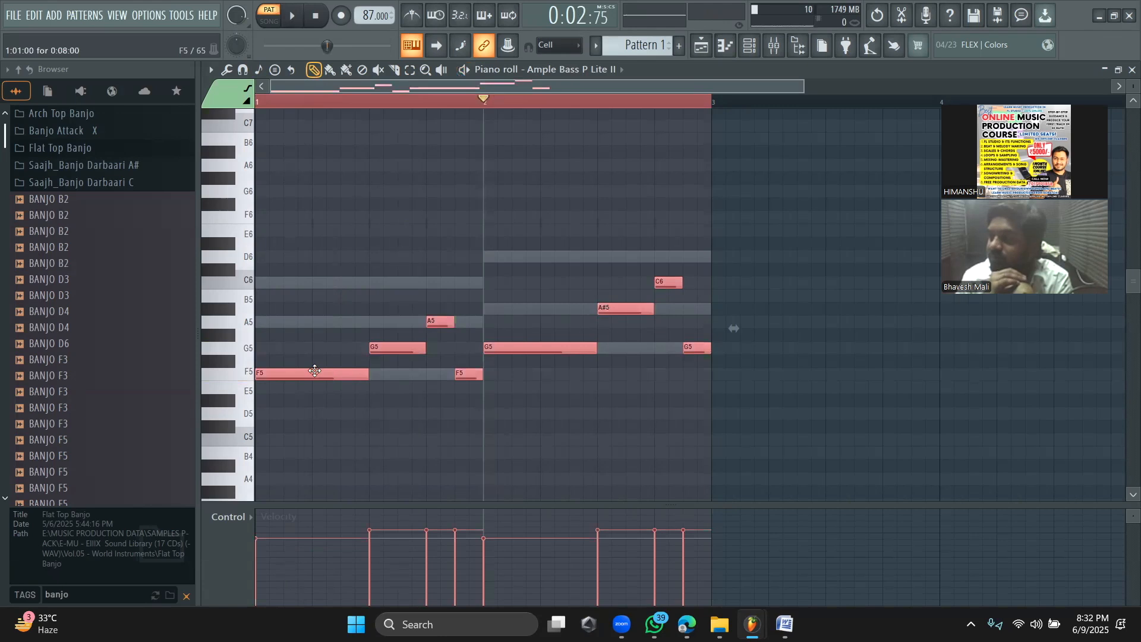
{"action": "scroll", "coordinate": [297, 357], "scroll_direction": "down", "scroll_amount": 3}
{"action": "left_click_drag", "start_coordinate": [272, 267], "coordinate": [272, 425]}
{"action": "key", "text": "space"}
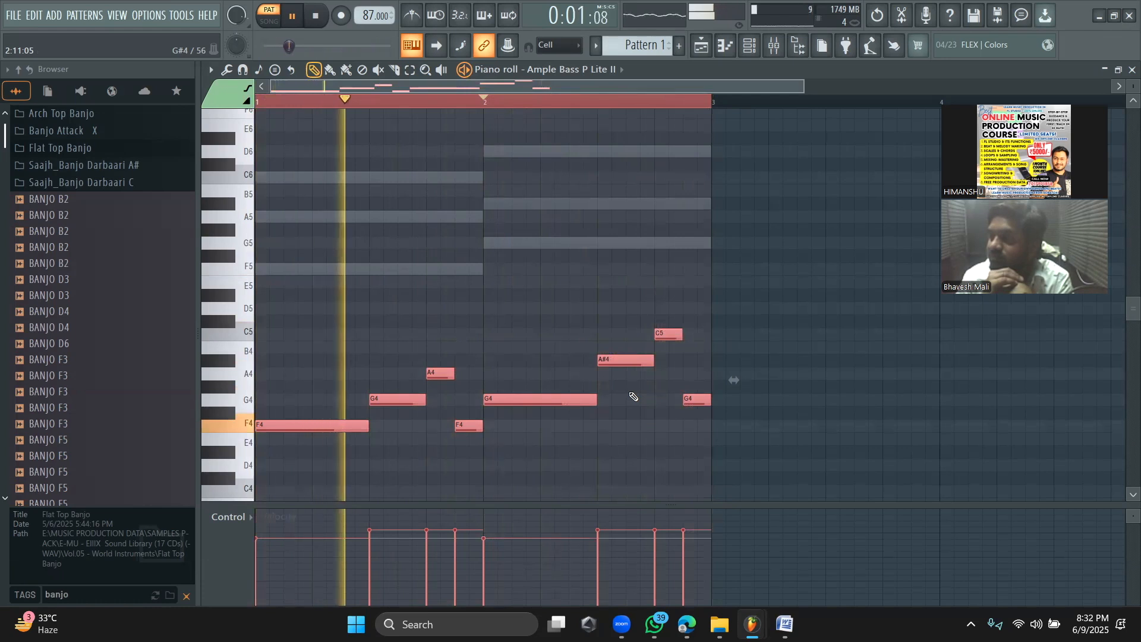
{"action": "key", "text": "ctrl+space"}
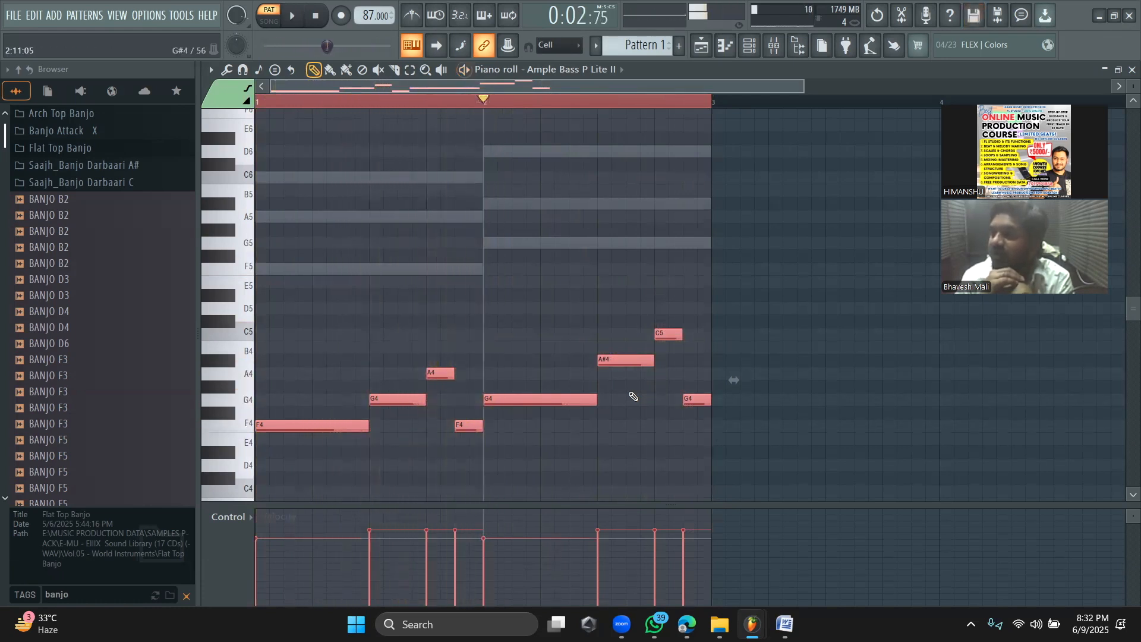
Step: Undo the last octave-down move of the bass notes and play the pattern
{"action": "scroll", "coordinate": [813, 330], "scroll_direction": "up", "scroll_amount": 2}
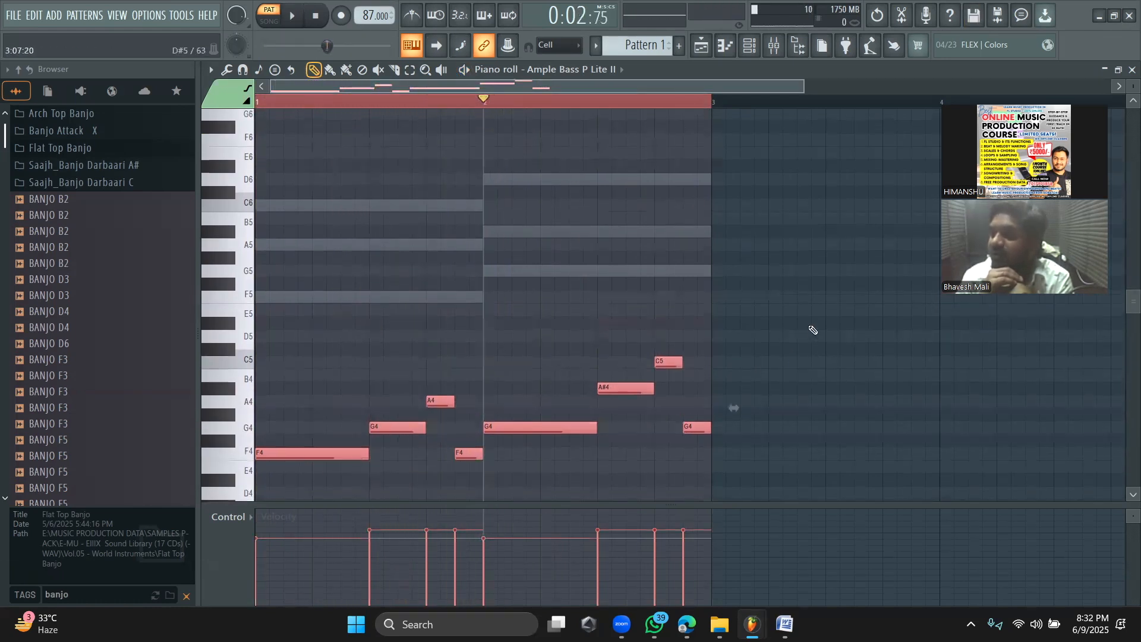
{"action": "key", "text": "ctrl+z"}
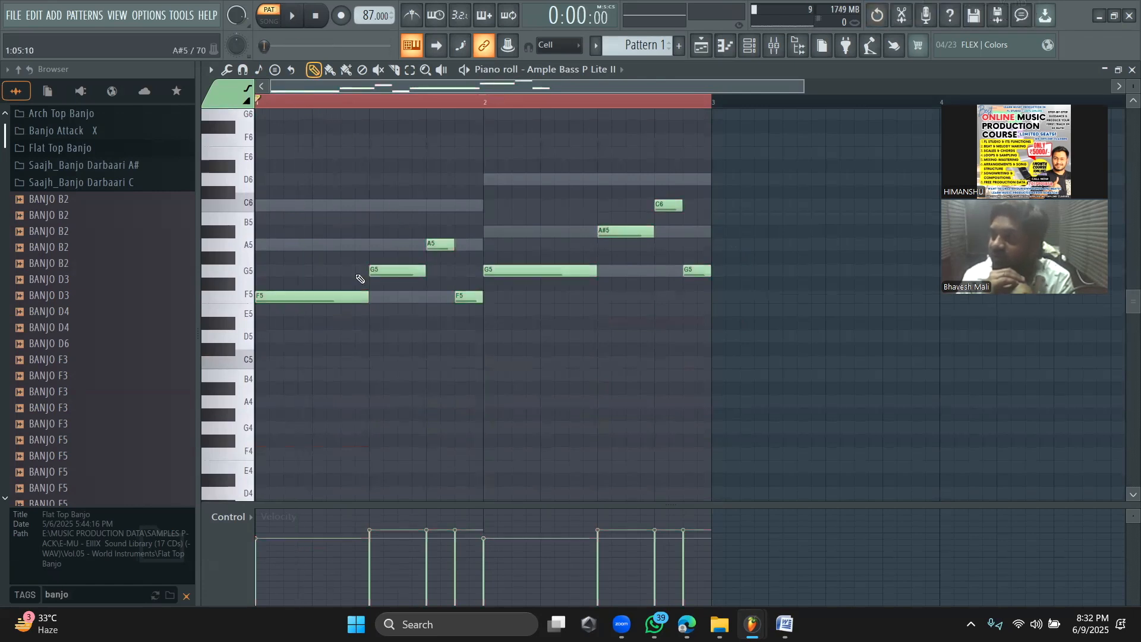
{"action": "key", "text": "space"}
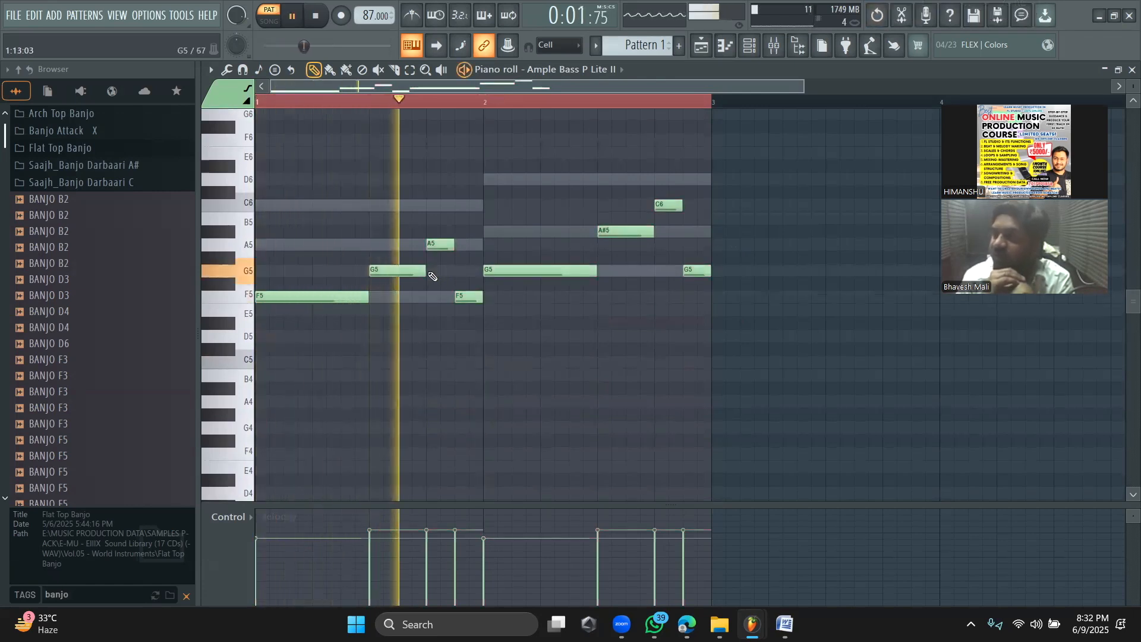
{"action": "key", "text": "space"}
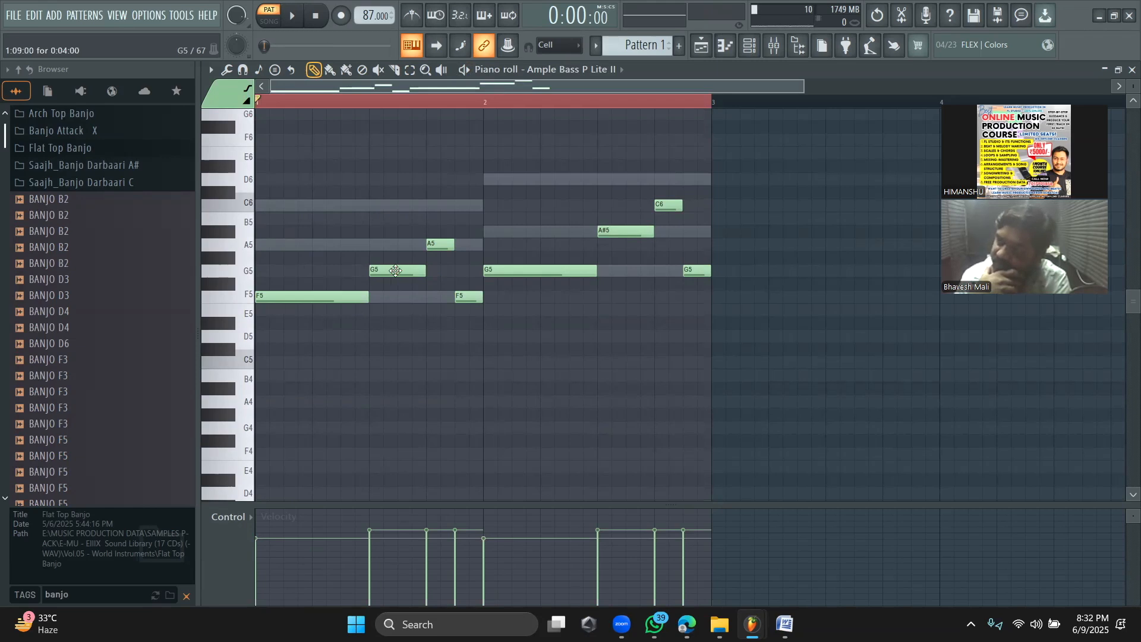
Step: Try the G5 note in the first bar at A5, listen, and return it to G5
{"action": "left_click_drag", "start_coordinate": [417, 272], "coordinate": [408, 243]}
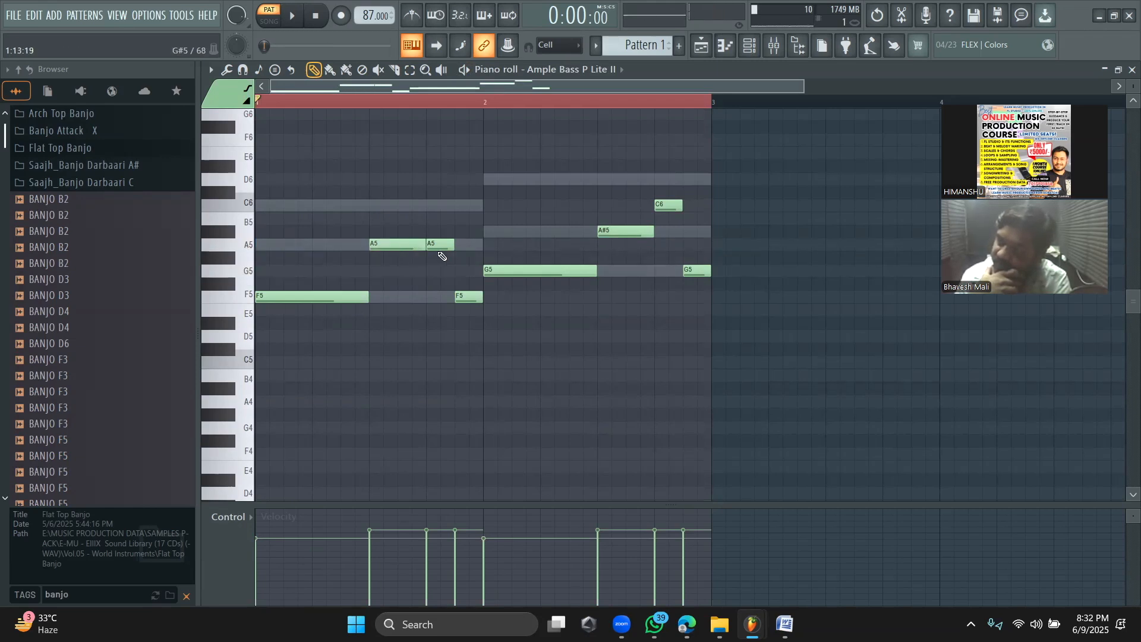
{"action": "key", "text": "space"}
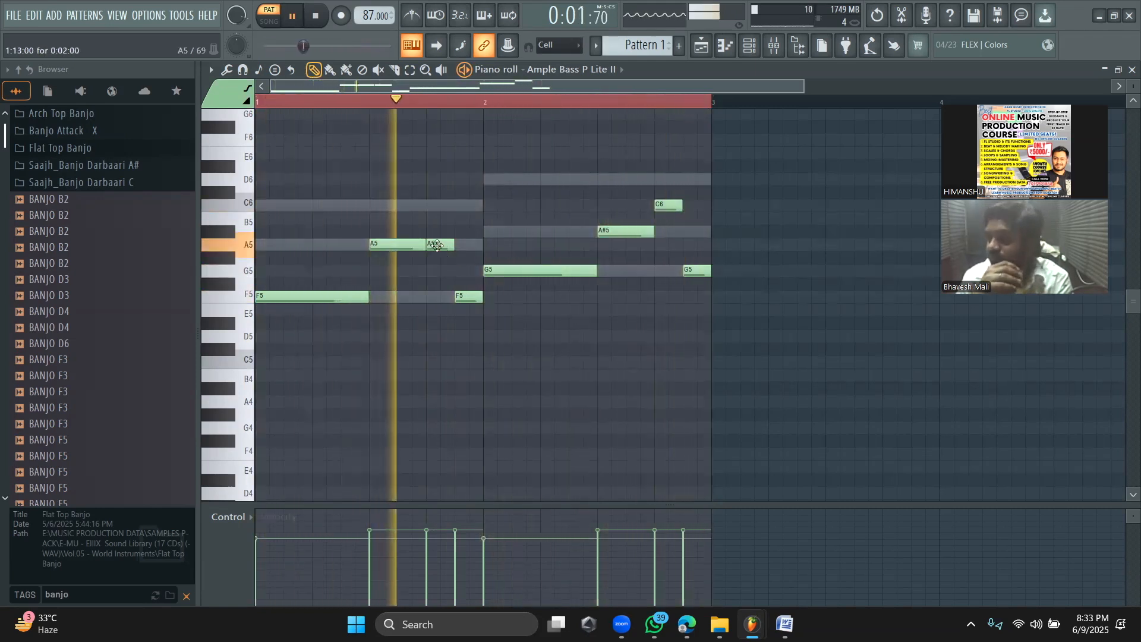
{"action": "key", "text": "space"}
{"action": "left_click_drag", "start_coordinate": [439, 244], "coordinate": [411, 272]}
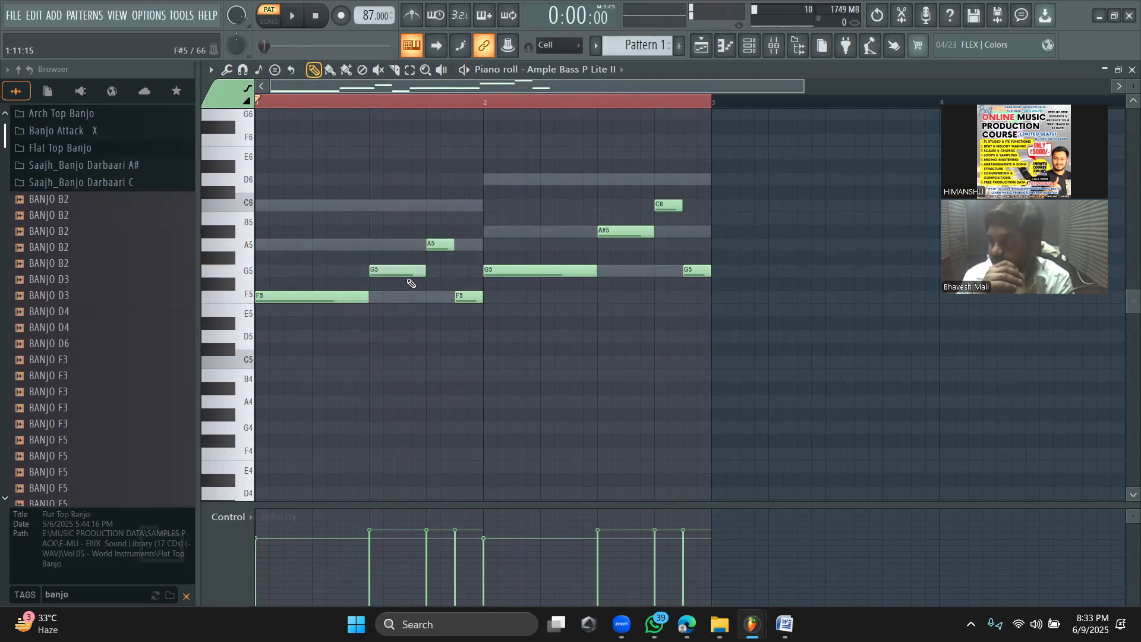
Step: Move all bass notes up one octave, so the line starts on F6, and play the pattern
{"action": "scroll", "coordinate": [409, 281], "scroll_direction": "up", "scroll_amount": 4}
{"action": "key", "text": "ctrl+a"}
{"action": "left_click_drag", "start_coordinate": [294, 410], "coordinate": [225, 250]}
{"action": "scroll", "coordinate": [339, 262], "scroll_direction": "up", "scroll_amount": 2}
{"action": "key", "text": "space"}
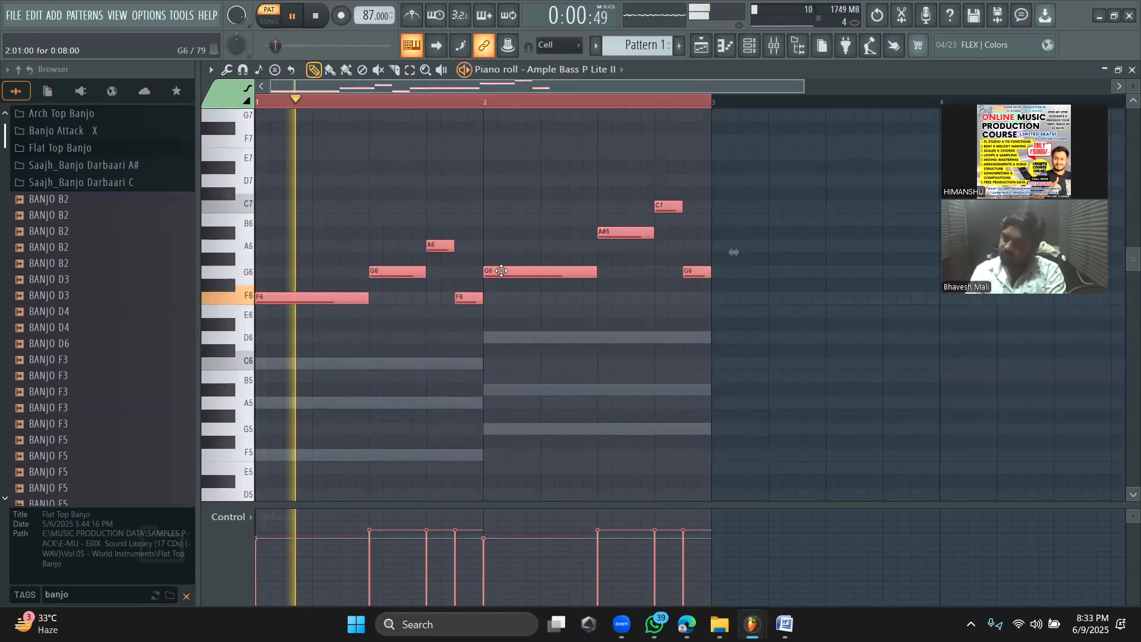
Step: Open the Ample Bass P Lite II plug-in from the channel rack, stop playback and show its wrapper controls
{"action": "left_click", "coordinate": [752, 48]}
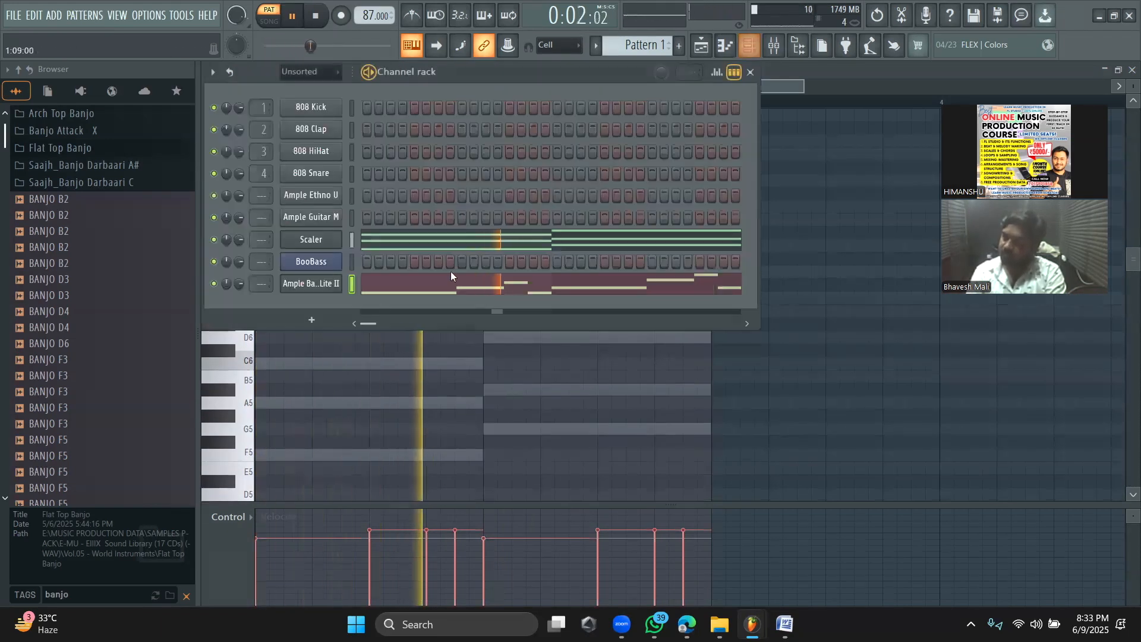
{"action": "left_click", "coordinate": [303, 284]}
{"action": "key", "text": "space"}
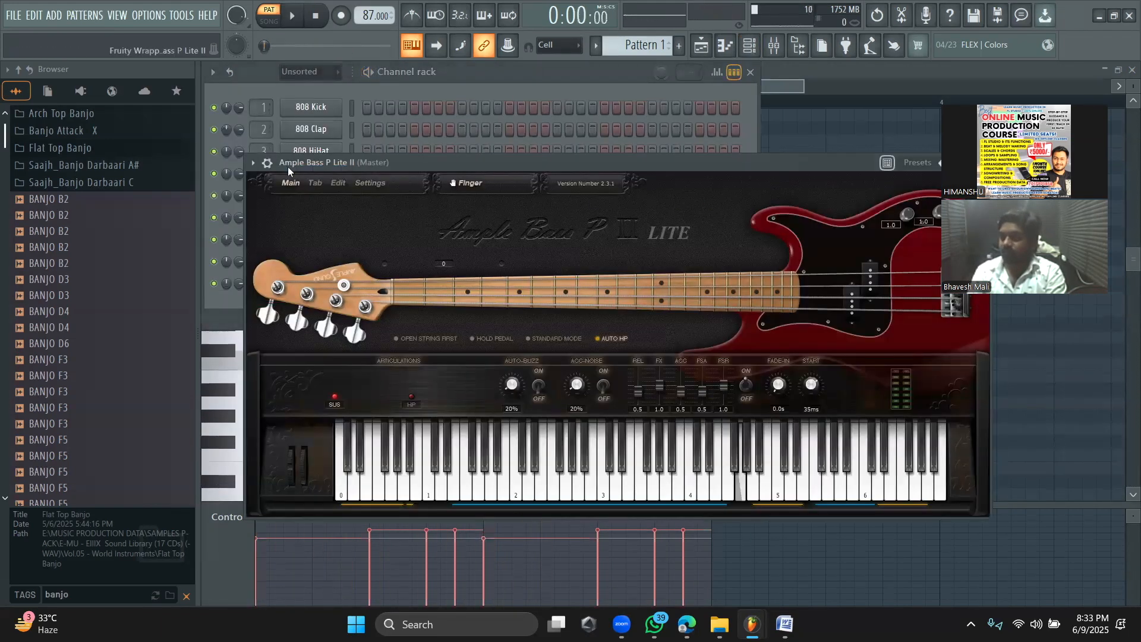
{"action": "left_click", "coordinate": [267, 162]}
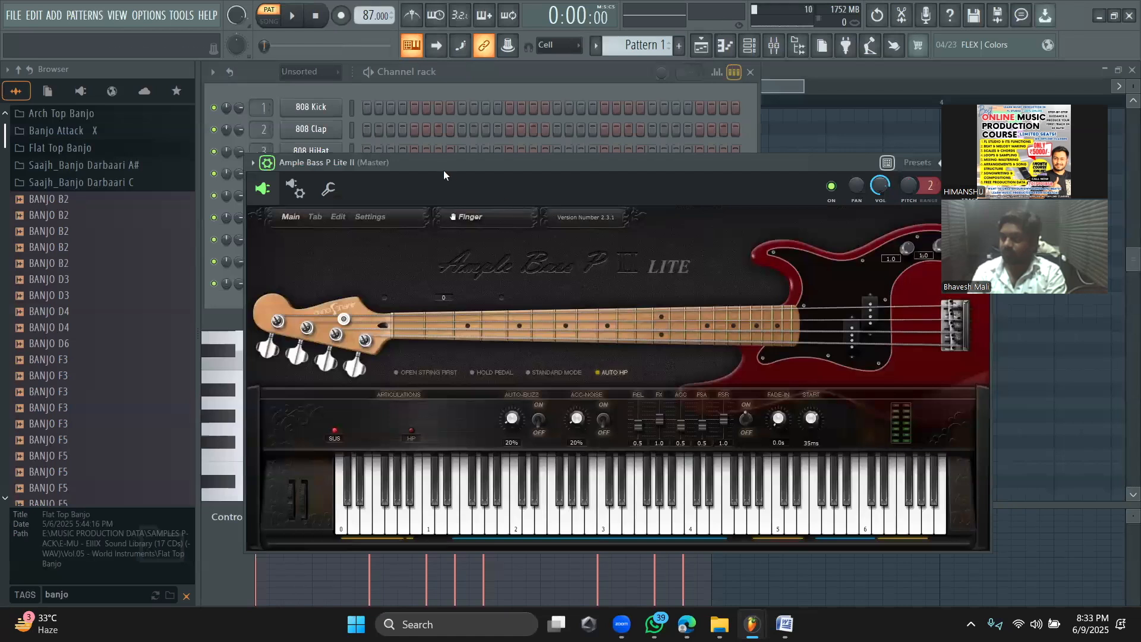
{"action": "left_click_drag", "start_coordinate": [444, 174], "coordinate": [456, 336]}
Step: Open Scaler, switch its internal sound to the DreamOn pad and return to the channel rack
{"action": "left_click", "coordinate": [327, 240]}
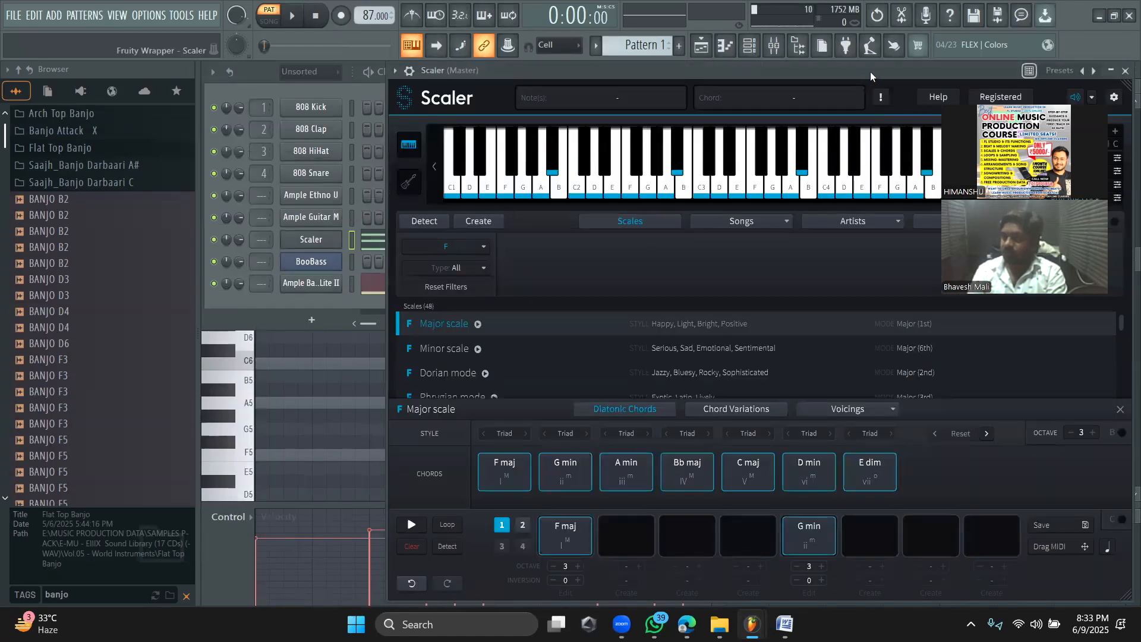
{"action": "left_click_drag", "start_coordinate": [870, 72], "coordinate": [684, 126]}
{"action": "left_click", "coordinate": [836, 130]}
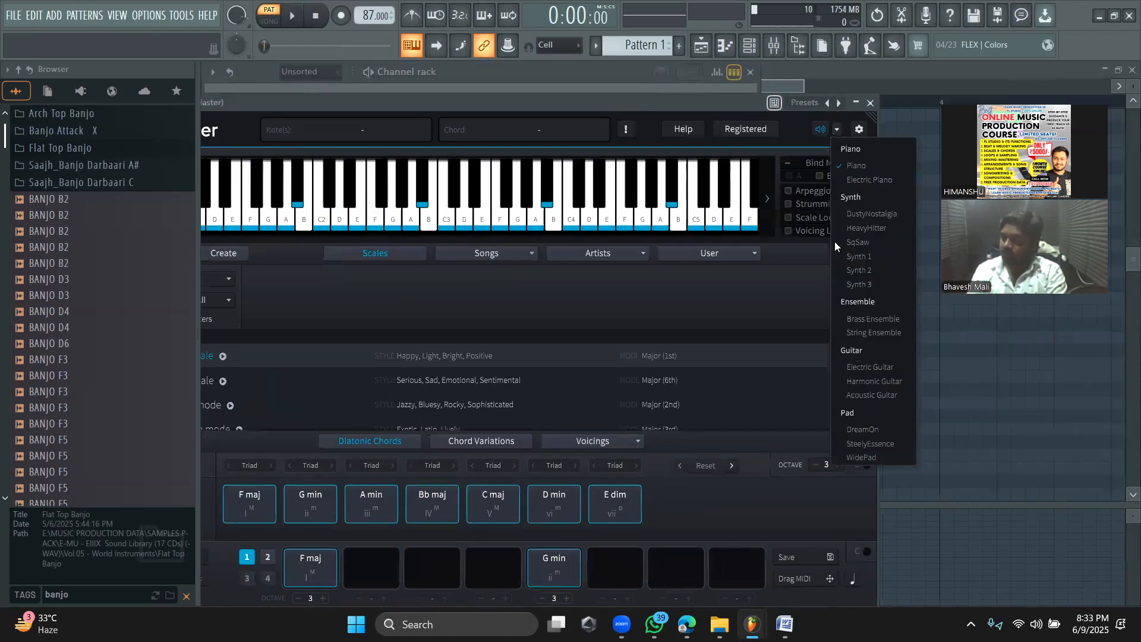
{"action": "left_click", "coordinate": [859, 425]}
{"action": "left_click", "coordinate": [535, 73]}
{"action": "left_click", "coordinate": [319, 326]}
{"action": "left_click", "coordinate": [265, 306]}
{"action": "right_click", "coordinate": [315, 279]}
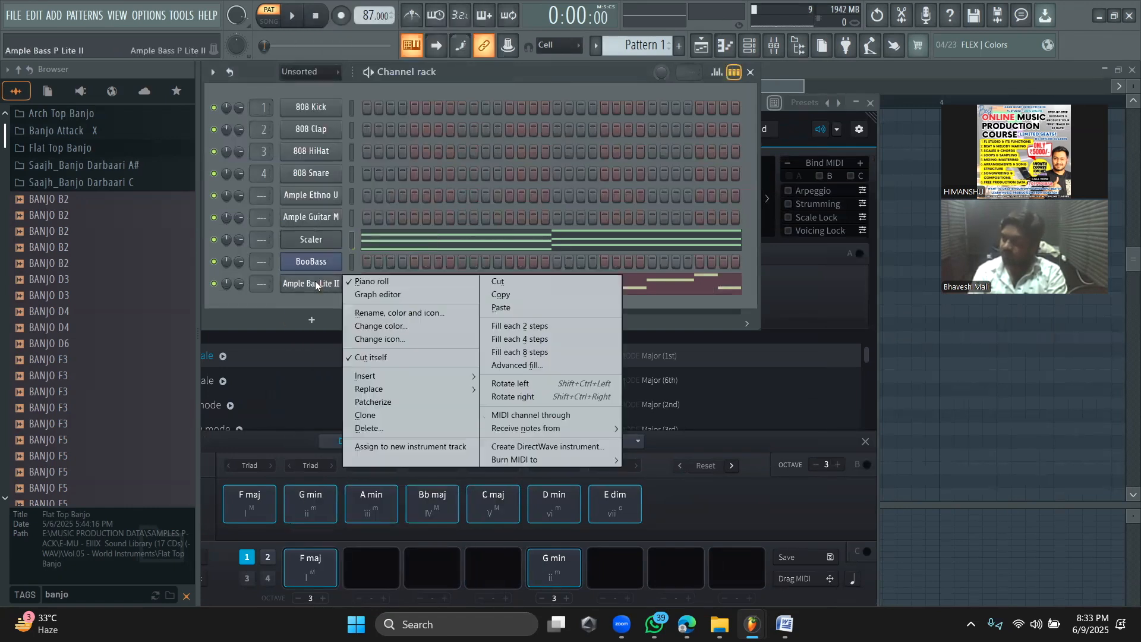
{"action": "left_click", "coordinate": [488, 279]}
{"action": "right_click", "coordinate": [324, 264]}
{"action": "left_click", "coordinate": [521, 274]}
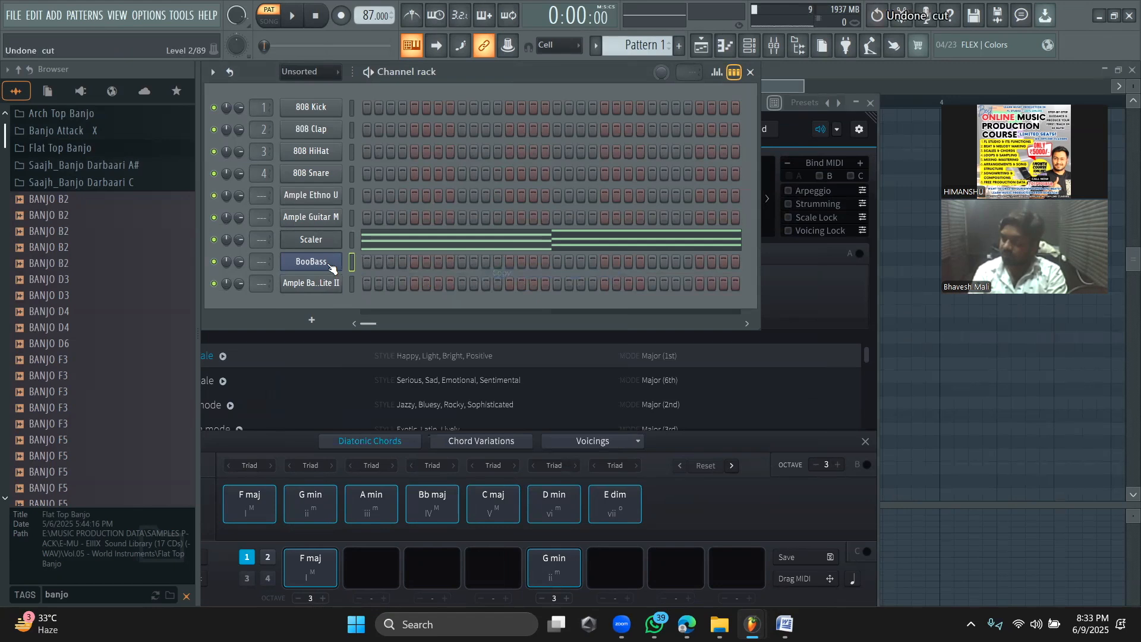
{"action": "key", "text": "ctrl+z"}
Step: Cut the bass notes from the Ample Bass P Lite II channel, paste them into BooBass and start playback
{"action": "right_click", "coordinate": [330, 284]}
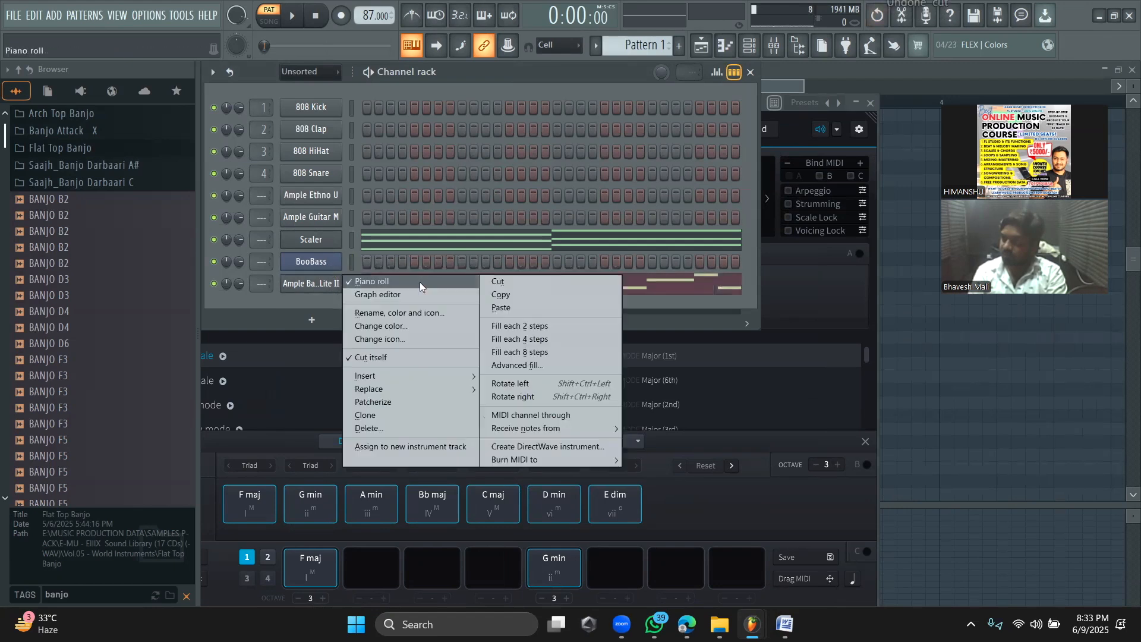
{"action": "left_click", "coordinate": [494, 283]}
{"action": "right_click", "coordinate": [319, 262]}
{"action": "left_click", "coordinate": [511, 286]}
{"action": "key", "text": "space"}
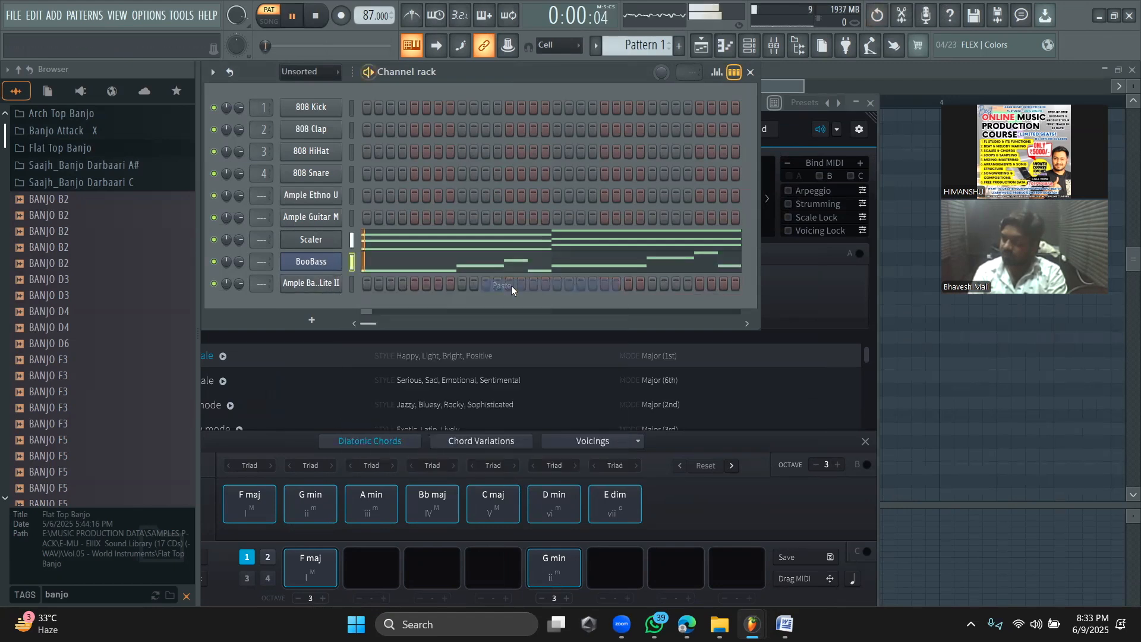
Step: Open the BooBass notes in the piano roll and listen to the line played by this instrument
{"action": "left_click", "coordinate": [559, 269]}
{"action": "scroll", "coordinate": [618, 343], "scroll_direction": "up", "scroll_amount": 1}
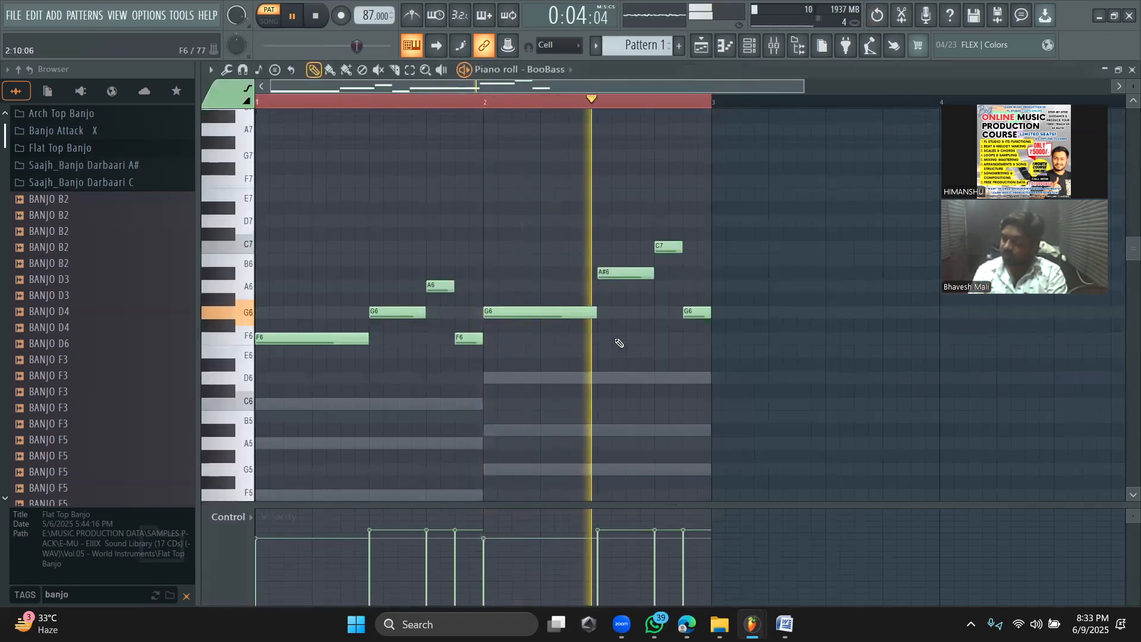
{"action": "scroll", "coordinate": [637, 316], "scroll_direction": "up", "scroll_amount": 1}
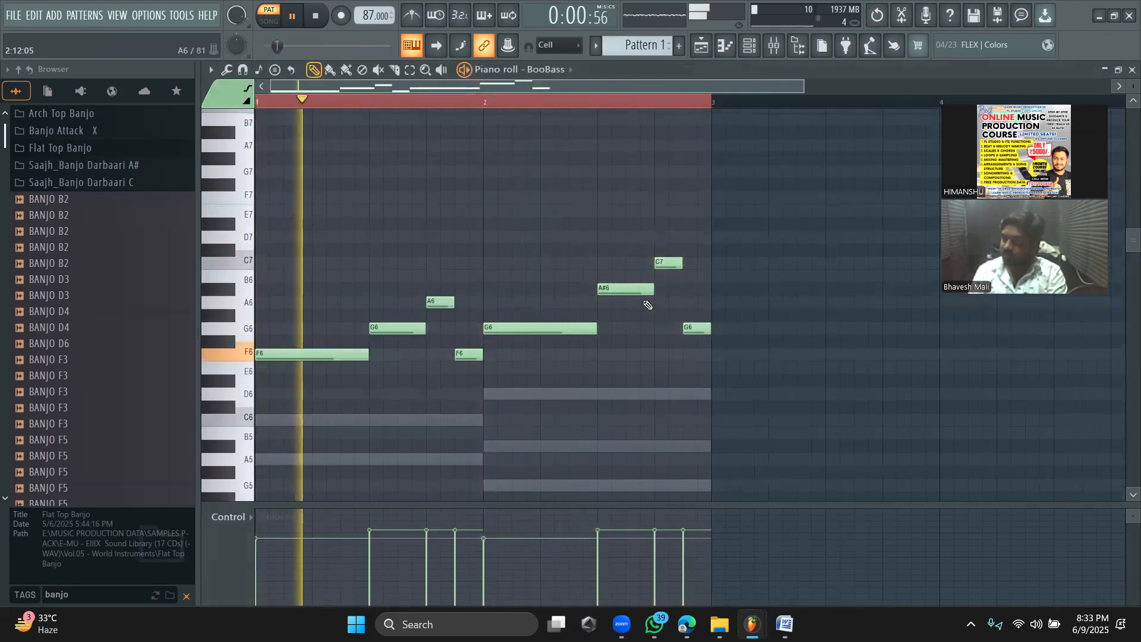
{"action": "key", "text": "space"}
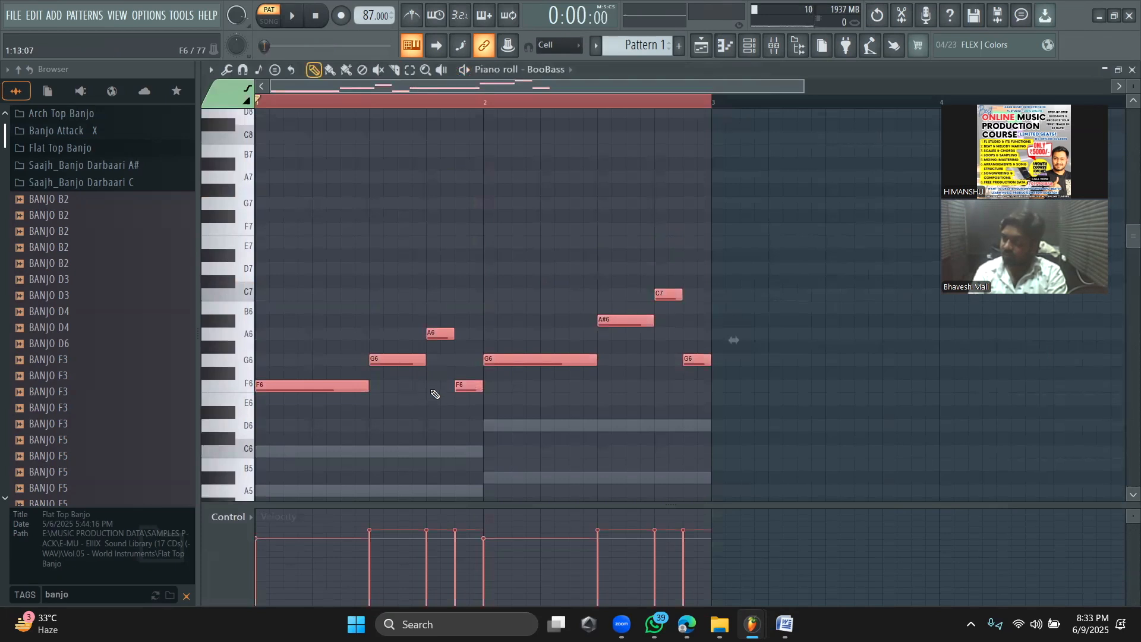
{"action": "left_click", "coordinate": [437, 401]}
{"action": "key", "text": "space"}
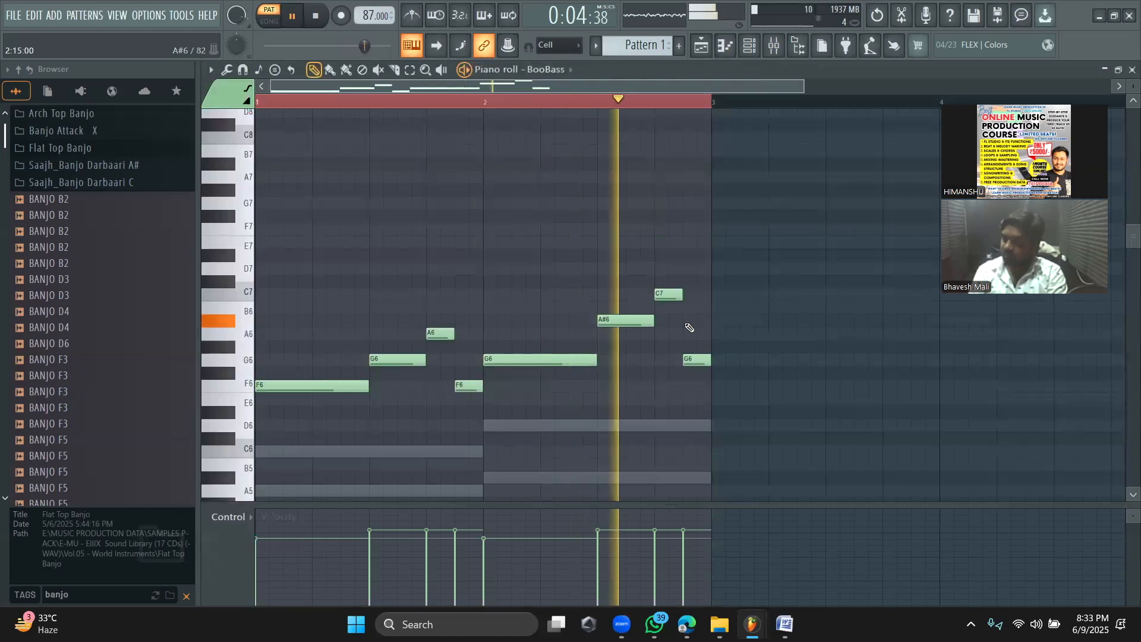
Step: Move all BooBass notes down two octaves, so the line starts on F4, and listen to the pattern
{"action": "scroll", "coordinate": [691, 319], "scroll_direction": "down", "scroll_amount": 2}
{"action": "key", "text": "space"}
{"action": "key", "text": "ctrl+a"}
{"action": "scroll", "coordinate": [400, 243], "scroll_direction": "down", "scroll_amount": 6}
{"action": "key", "text": "Down"}
{"action": "key", "text": "Down"}
{"action": "key", "text": "Down"}
{"action": "key", "text": "Down"}
{"action": "key", "text": "Down"}
{"action": "key", "text": "Down"}
{"action": "key", "text": "Down"}
{"action": "key", "text": "Down"}
{"action": "key", "text": "Down"}
{"action": "key", "text": "Down"}
{"action": "key", "text": "Down"}
{"action": "key", "text": "Down"}
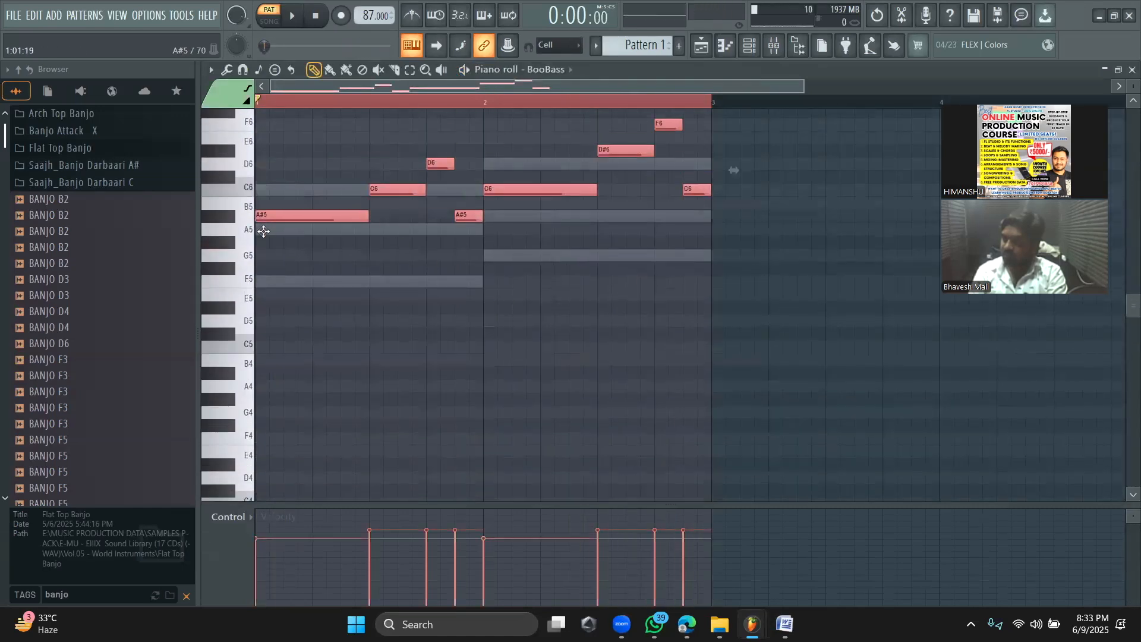
{"action": "key", "text": "Down"}
{"action": "key", "text": "Down"}
{"action": "key", "text": "Down"}
{"action": "key", "text": "Down"}
{"action": "key", "text": "Down"}
{"action": "key", "text": "Down"}
{"action": "key", "text": "Down"}
{"action": "key", "text": "Down"}
{"action": "key", "text": "Down"}
{"action": "key", "text": "Down"}
{"action": "key", "text": "Down"}
{"action": "key", "text": "Down"}
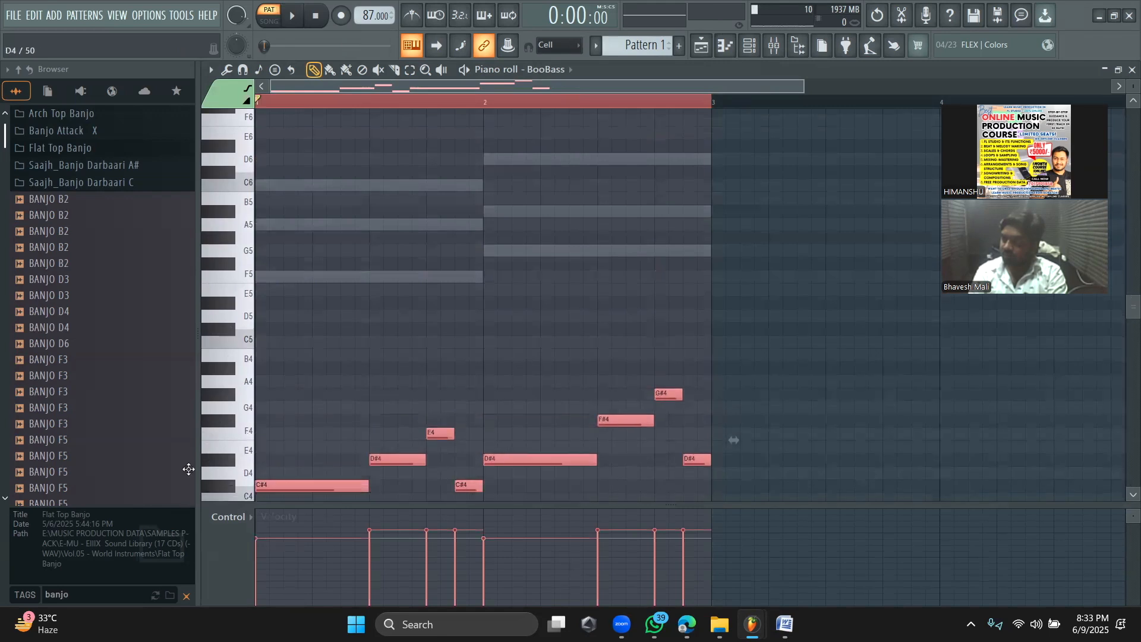
{"action": "key", "text": "space"}
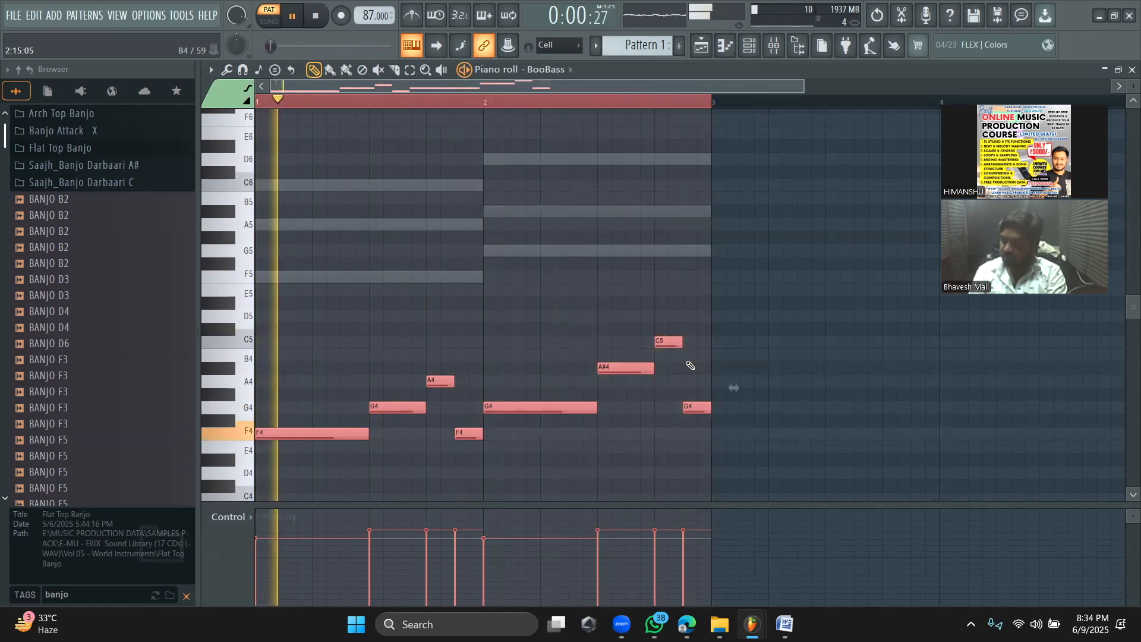
{"action": "key", "text": "space"}
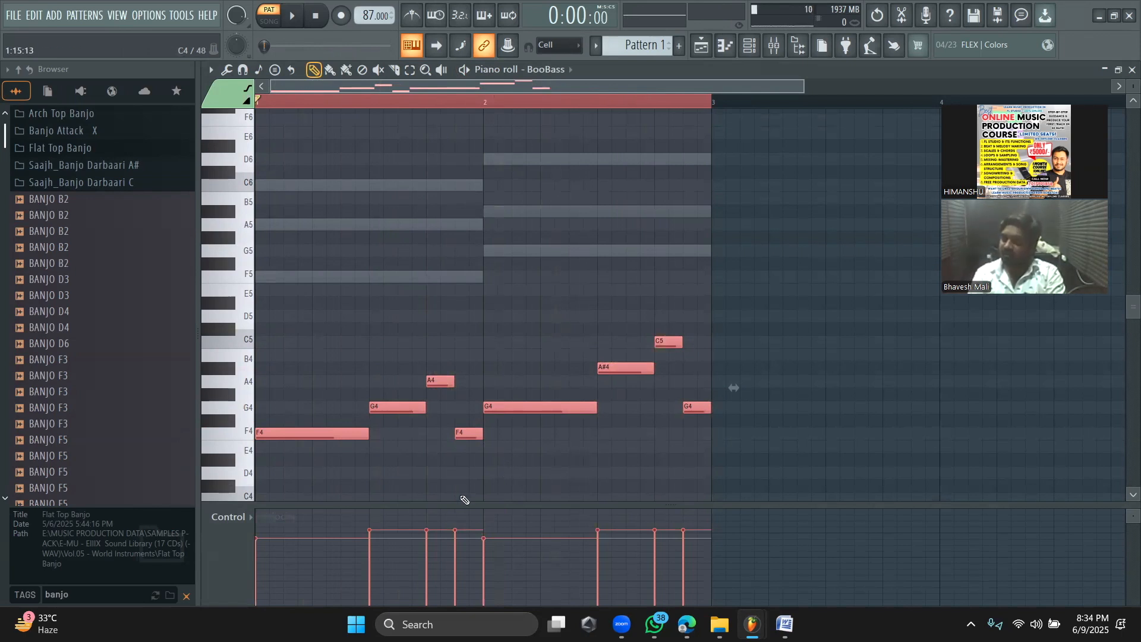
Step: Lower the velocities of the BooBass notes, except the last short note of each bar, adjusting the first F4 note during playback
{"action": "left_click", "coordinate": [423, 496], "text": "ctrl"}
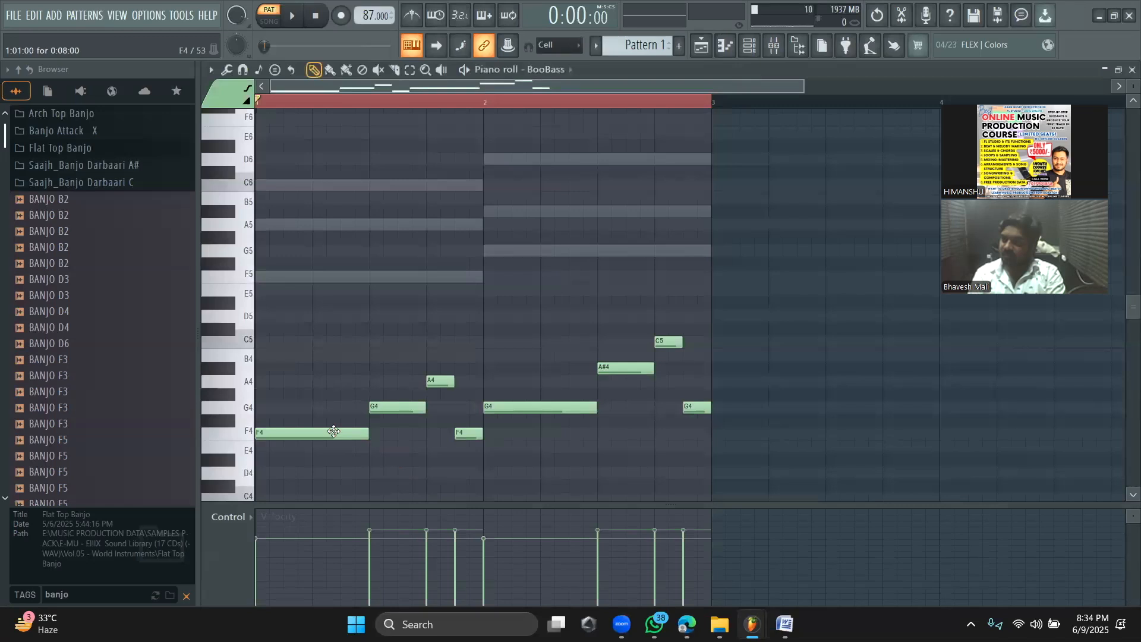
{"action": "mouse_move", "coordinate": [264, 543]}
{"action": "left_mouse_down"}
{"action": "mouse_move", "coordinate": [259, 594]}
{"action": "mouse_move", "coordinate": [278, 592]}
{"action": "mouse_move", "coordinate": [279, 563]}
{"action": "left_mouse_up"}
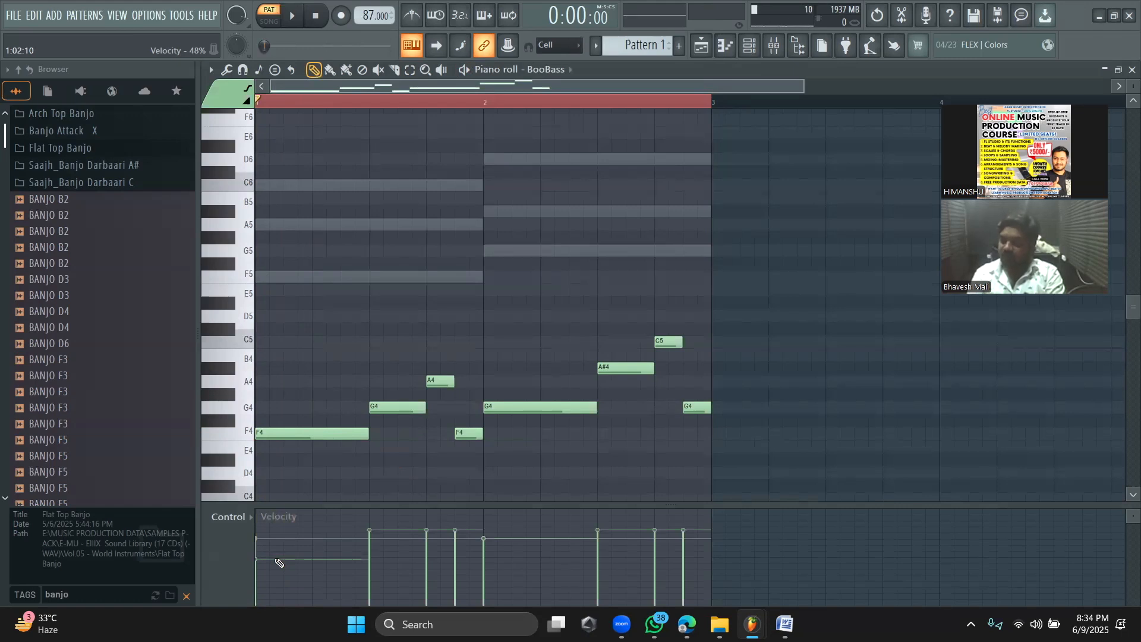
{"action": "mouse_move", "coordinate": [277, 560]}
{"action": "left_mouse_down"}
{"action": "mouse_move", "coordinate": [275, 537]}
{"action": "mouse_move", "coordinate": [273, 560]}
{"action": "left_mouse_up"}
{"action": "mouse_move", "coordinate": [369, 546]}
{"action": "left_mouse_down"}
{"action": "mouse_move", "coordinate": [428, 559]}
{"action": "mouse_move", "coordinate": [483, 547]}
{"action": "left_mouse_up"}
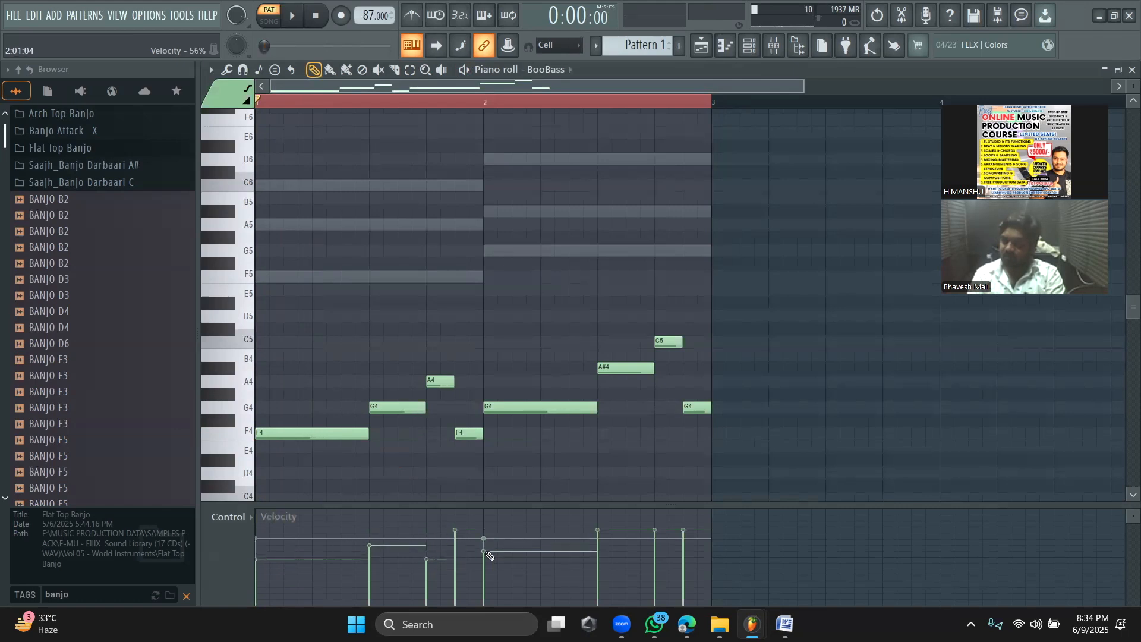
{"action": "mouse_move", "coordinate": [597, 548]}
{"action": "left_mouse_down"}
{"action": "mouse_move", "coordinate": [599, 561]}
{"action": "mouse_move", "coordinate": [653, 545]}
{"action": "left_mouse_up"}
{"action": "key", "text": "space"}
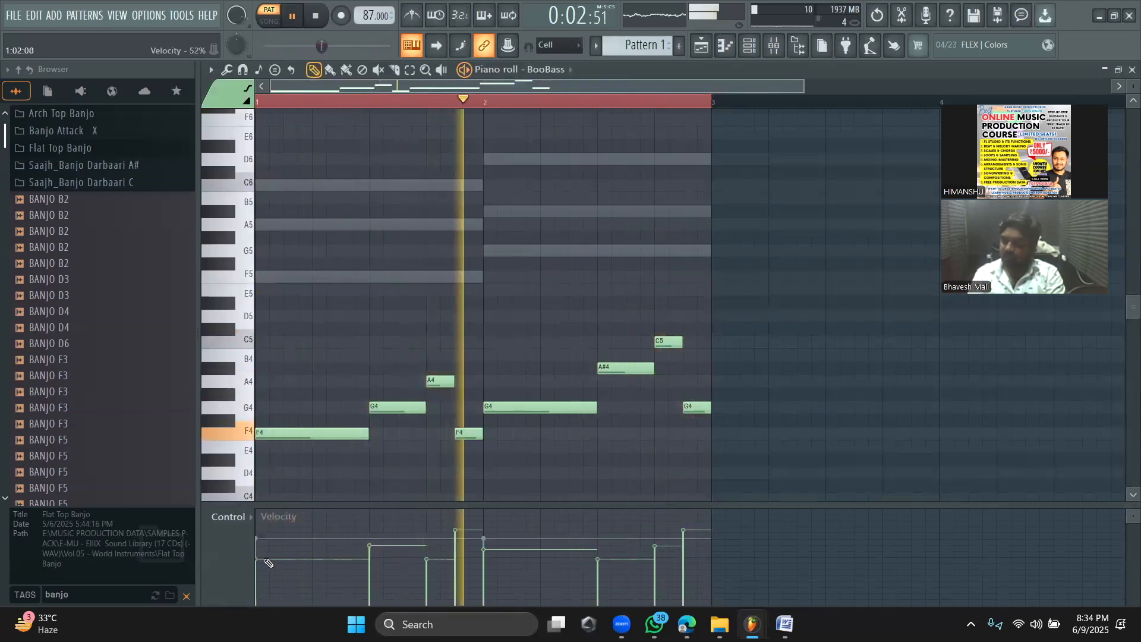
{"action": "left_click_drag", "start_coordinate": [257, 540], "coordinate": [257, 548]}
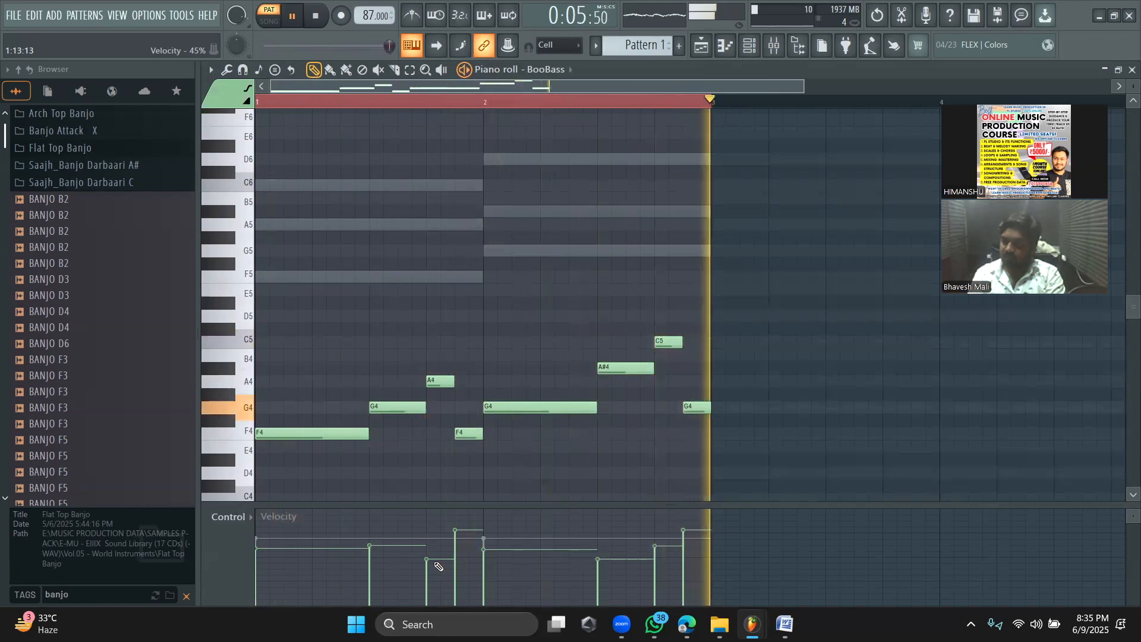
{"action": "key", "text": "space"}
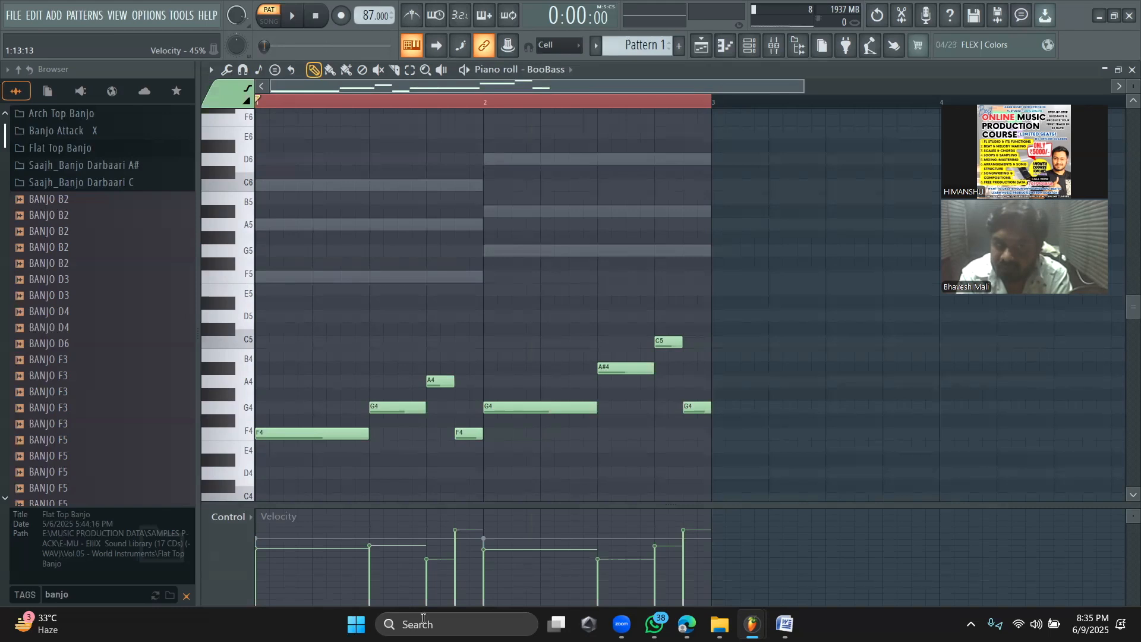
{"action": "left_click", "coordinate": [251, 72]}
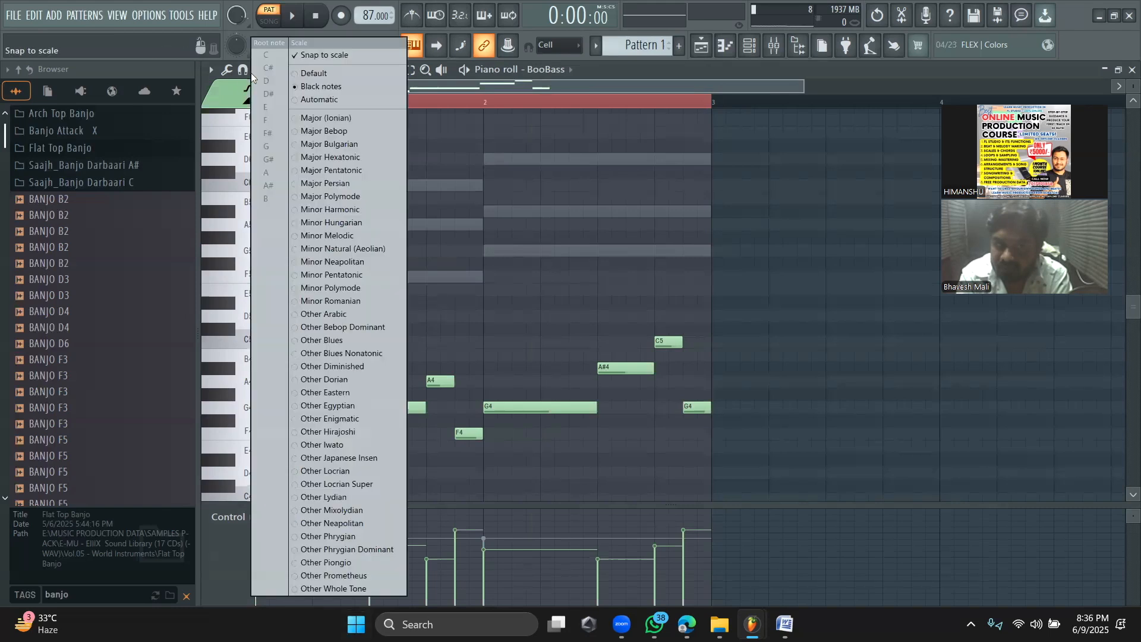
{"action": "left_click", "coordinate": [569, 89]}
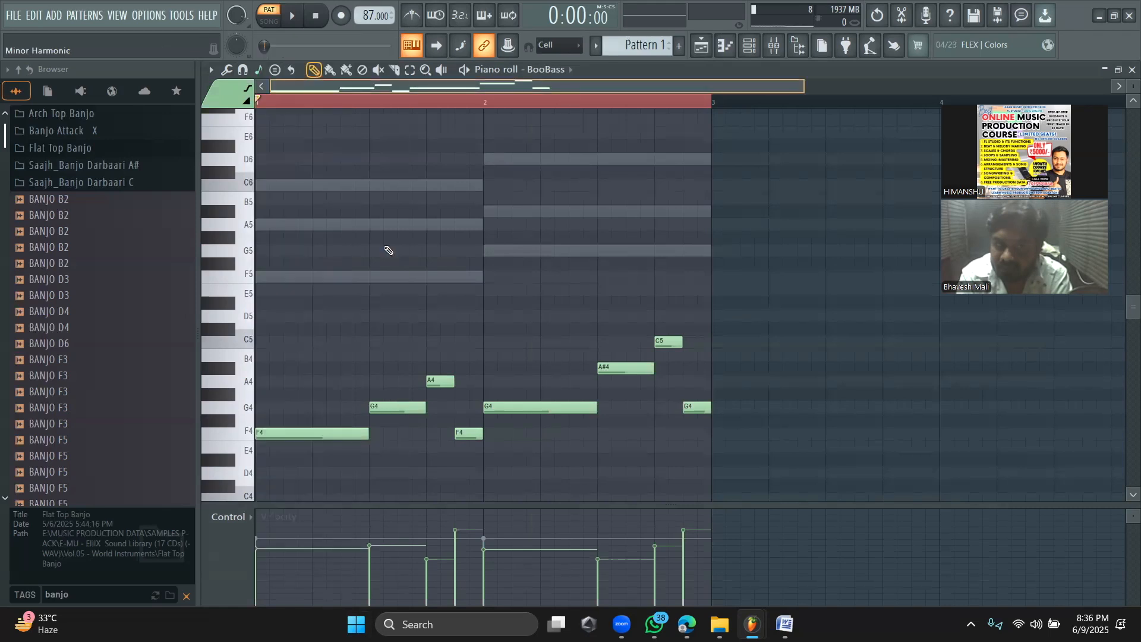
{"action": "left_click", "coordinate": [749, 45]}
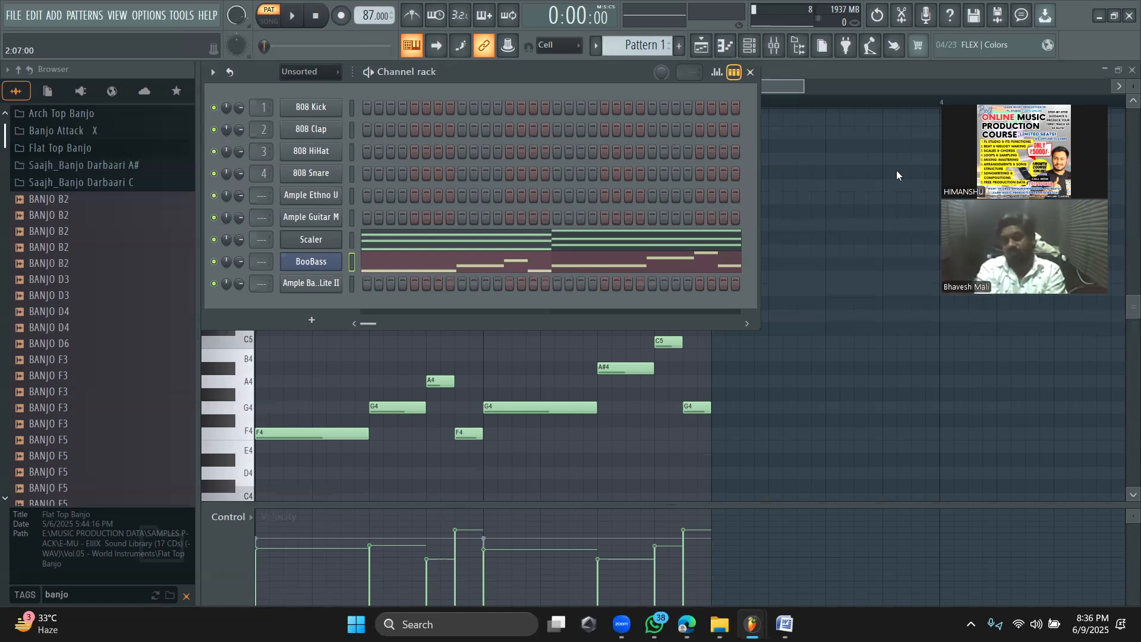
{"action": "left_click", "coordinate": [783, 84]}
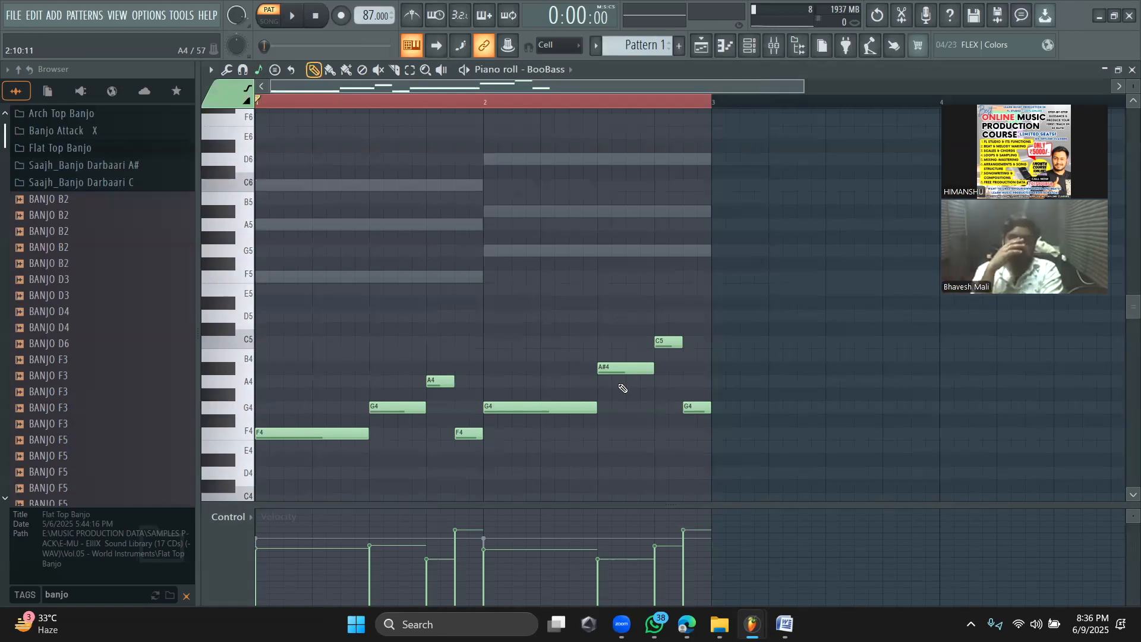
Step: Open the Scaler channel's plugin window and review the F major scale's diatonic chords
{"action": "left_click", "coordinate": [749, 45]}
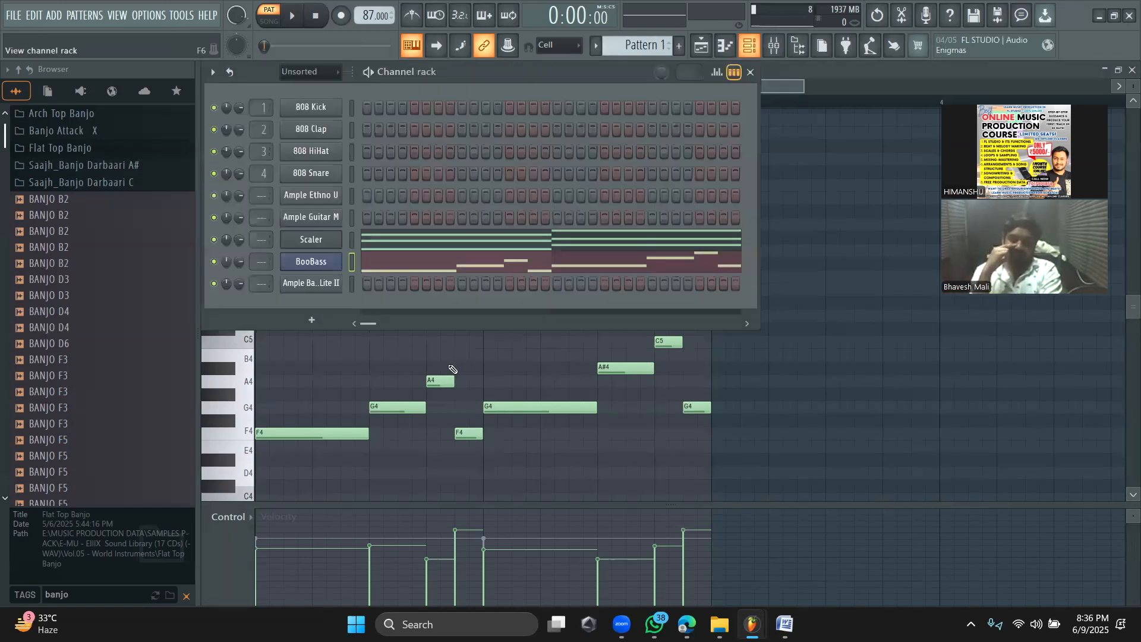
{"action": "left_click", "coordinate": [327, 237]}
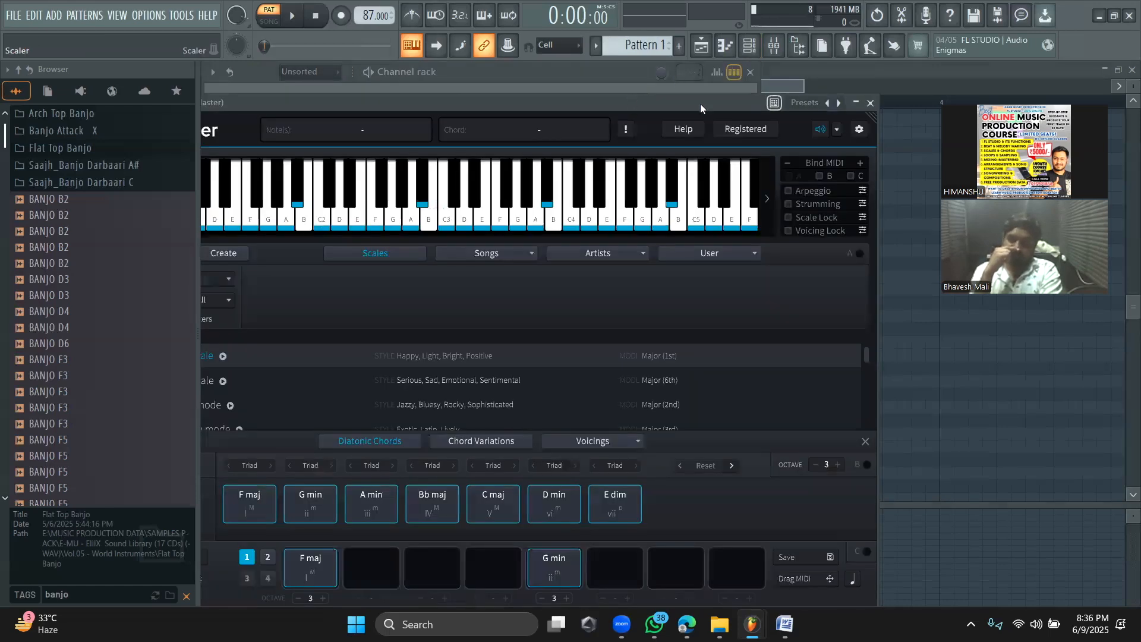
{"action": "left_click_drag", "start_coordinate": [806, 70], "coordinate": [800, 72]}
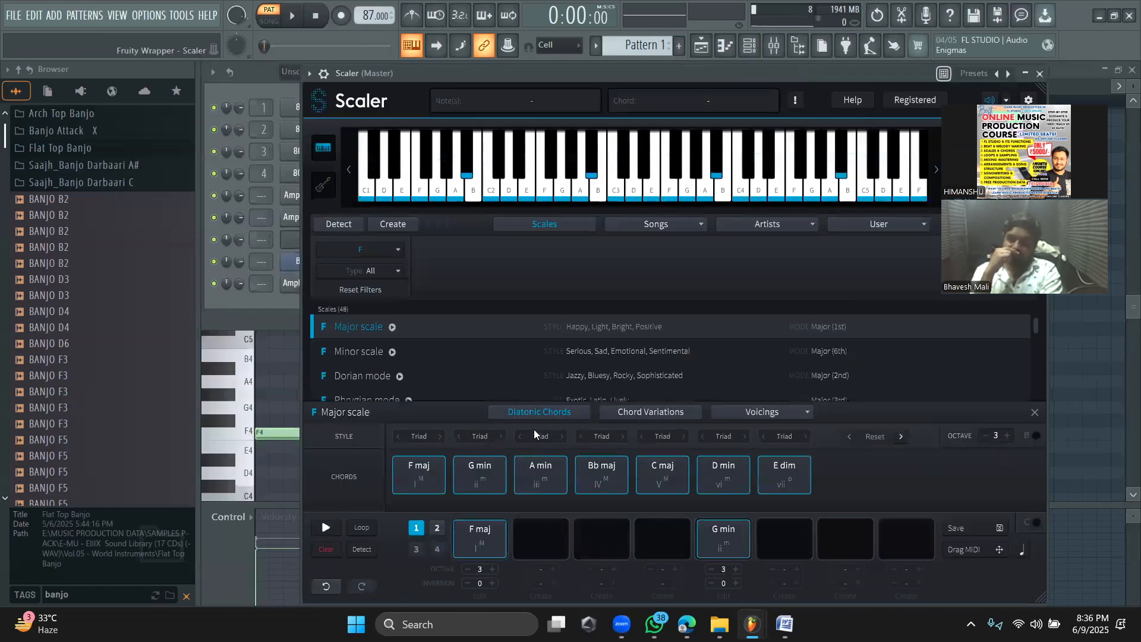
{"action": "left_click", "coordinate": [458, 480]}
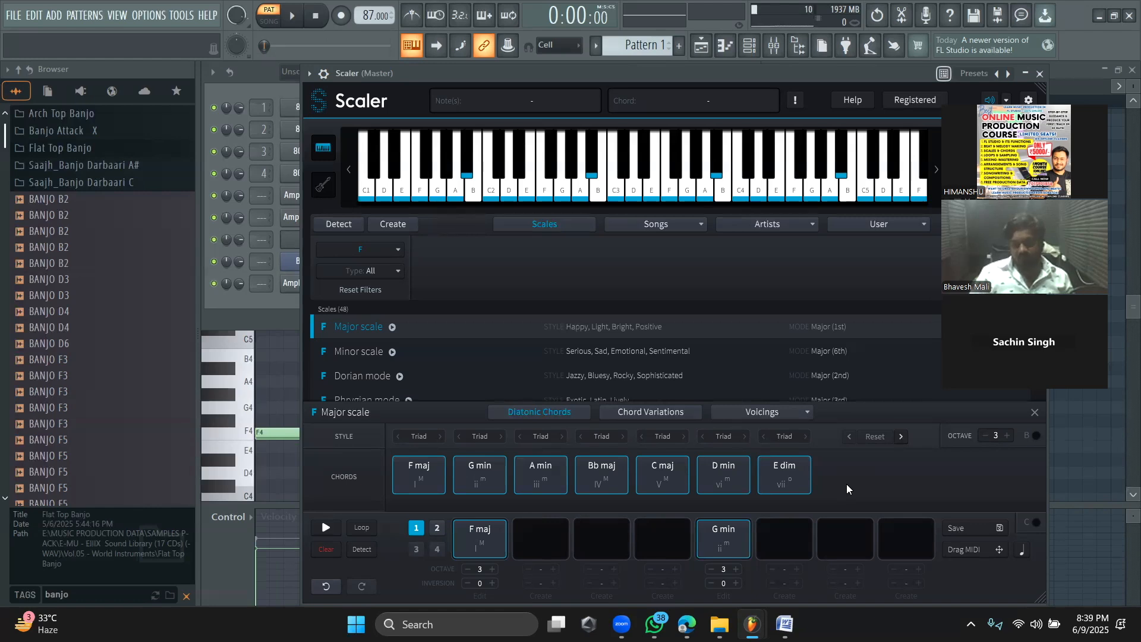
Step: Search the browser for "midi" and clear the search text
{"action": "left_click", "coordinate": [274, 304]}
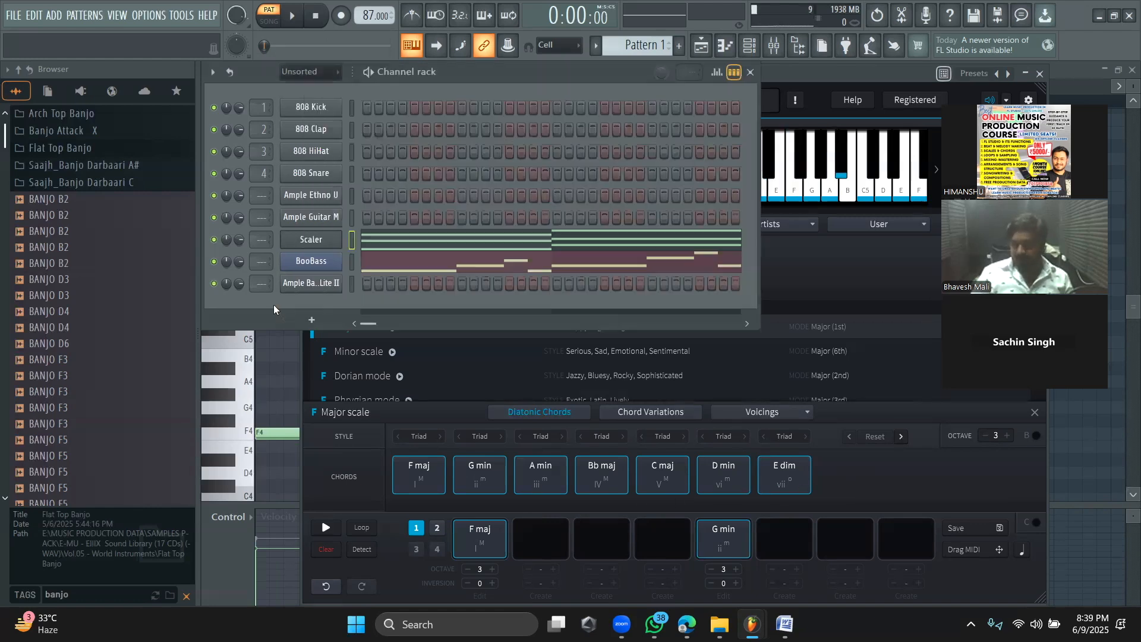
{"action": "left_click", "coordinate": [92, 594]}
{"action": "left_click_drag", "start_coordinate": [92, 600], "coordinate": [48, 593]}
{"action": "type", "text": "m"}
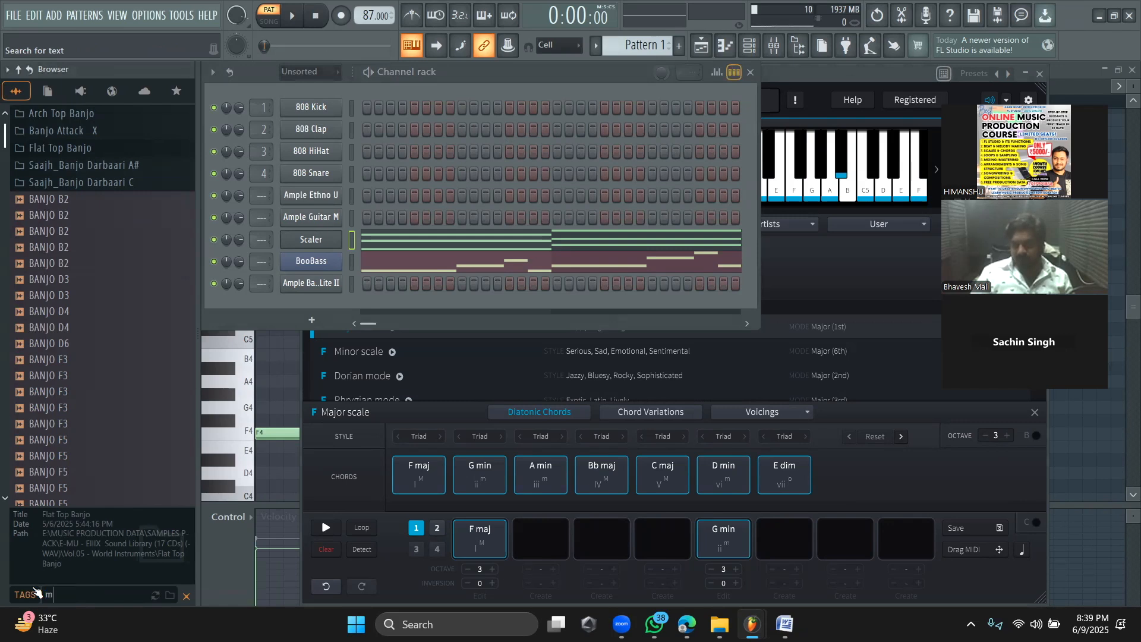
{"action": "type", "text": "idi"}
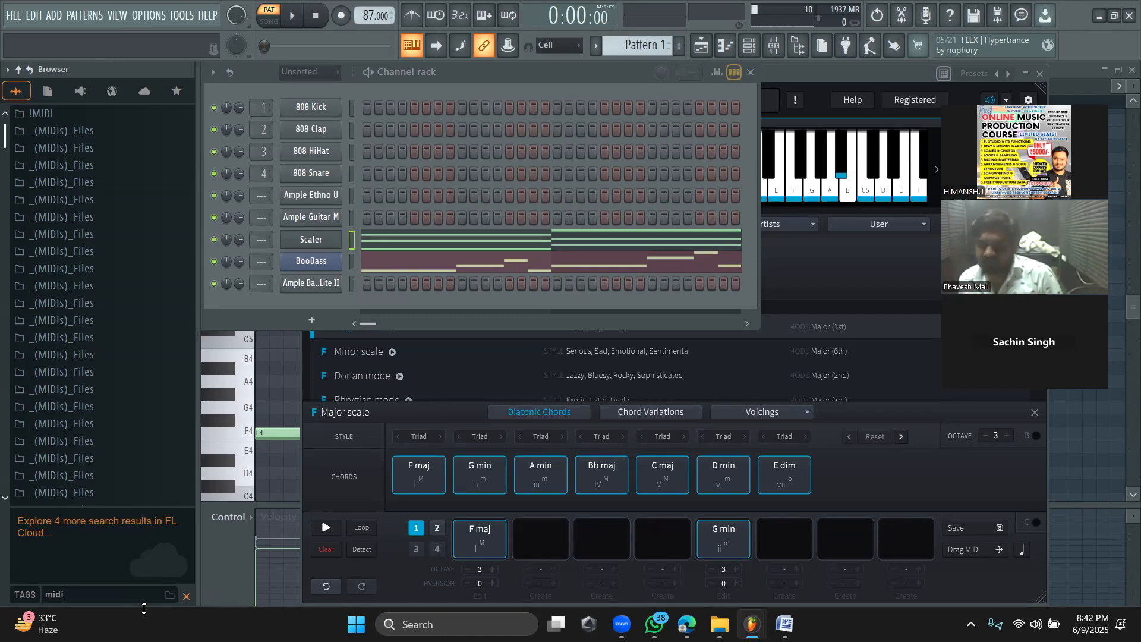
{"action": "left_click", "coordinate": [43, 594]}
{"action": "key", "text": "BackSpace"}
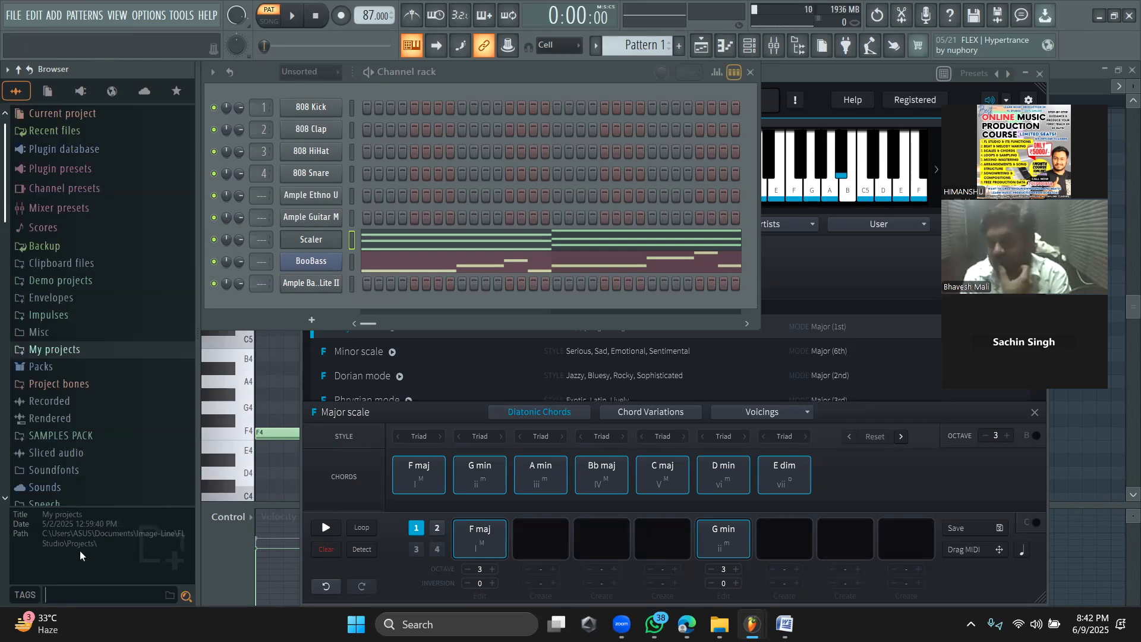
Step: Show the playlist over a wider bar range and close the untitled project without saving changes
{"action": "left_click", "coordinate": [709, 42]}
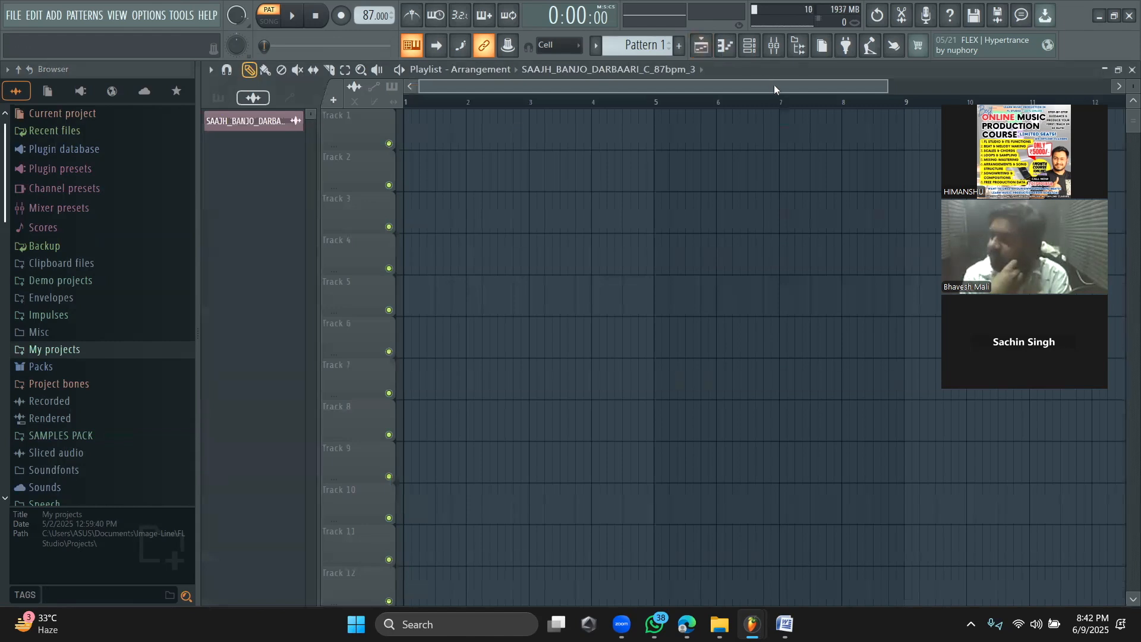
{"action": "left_click_drag", "start_coordinate": [888, 87], "coordinate": [1000, 88]}
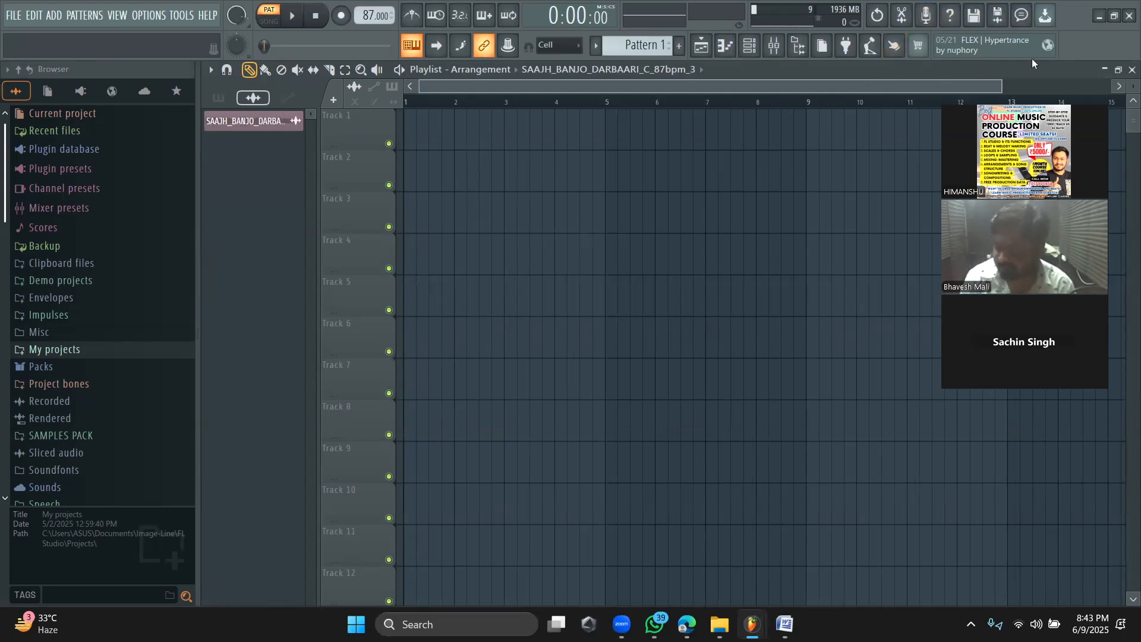
{"action": "left_click", "coordinate": [1124, 16]}
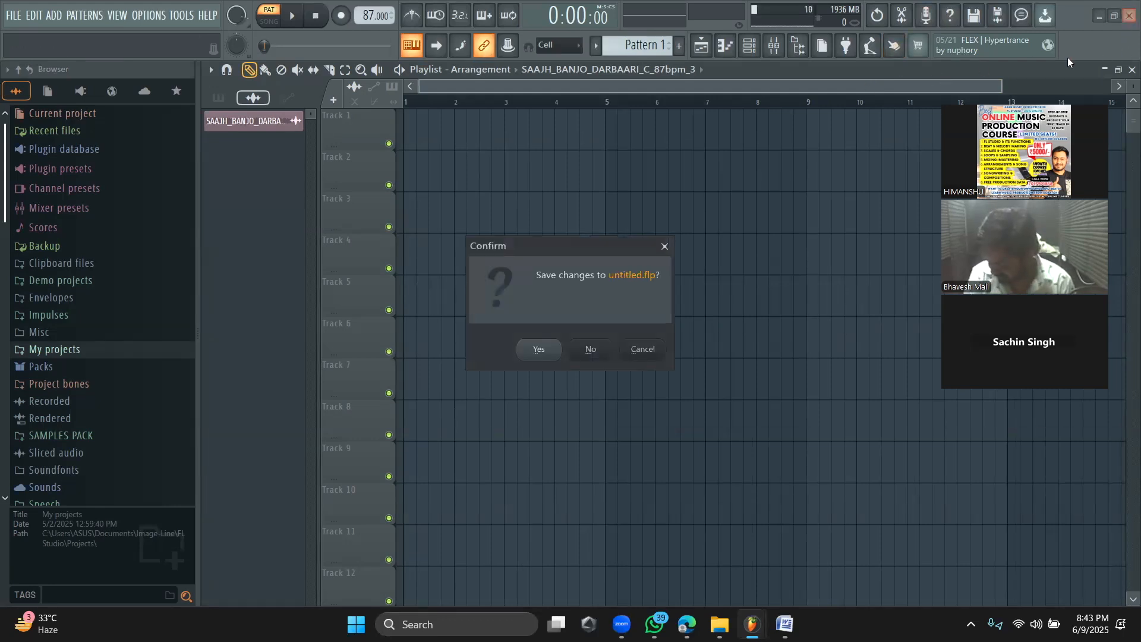
{"action": "left_click", "coordinate": [606, 356]}
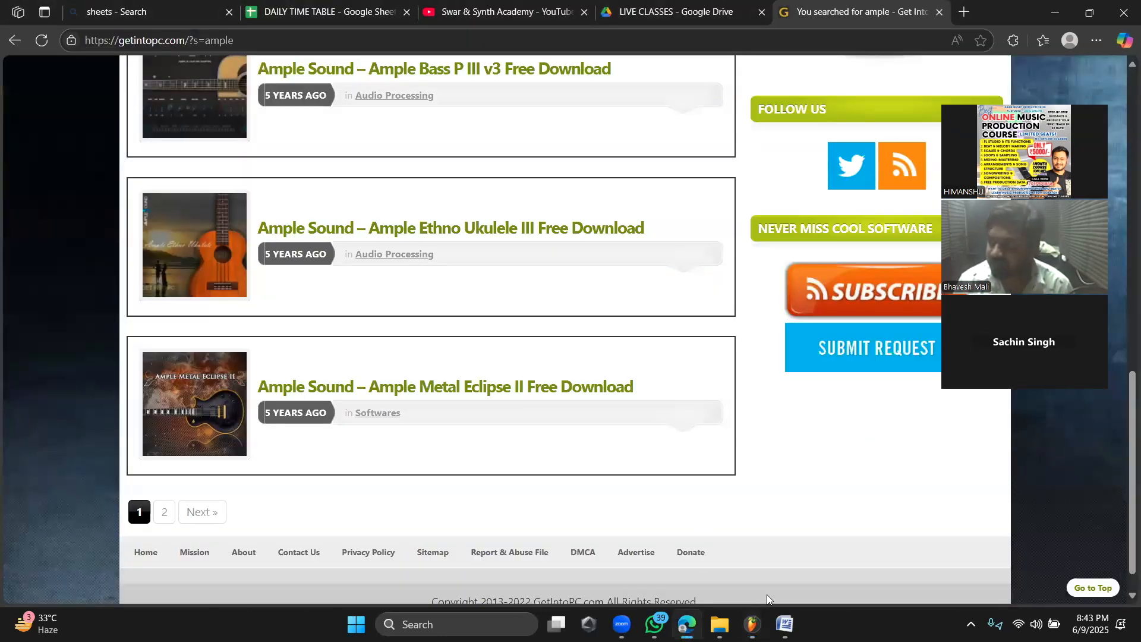
Step: Switch to the EK DIL HAI.flp project in FL Studio and look over its playlist arrangement from the opening to the last section
{"action": "left_click", "coordinate": [752, 624]}
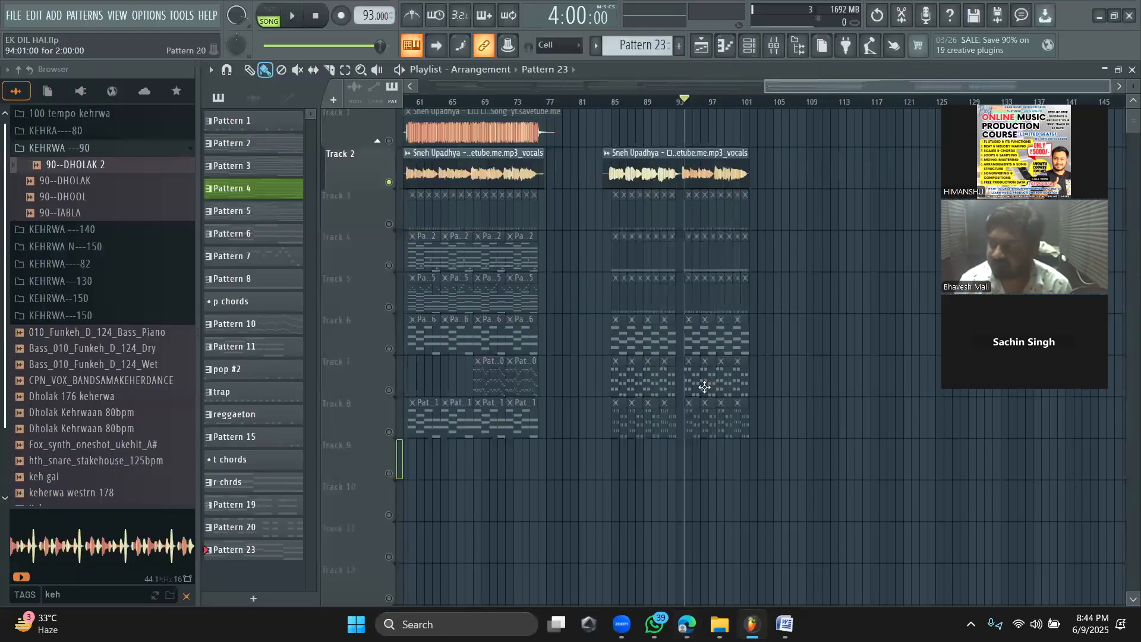
{"action": "scroll", "coordinate": [773, 308], "scroll_direction": "left", "scroll_amount": 6}
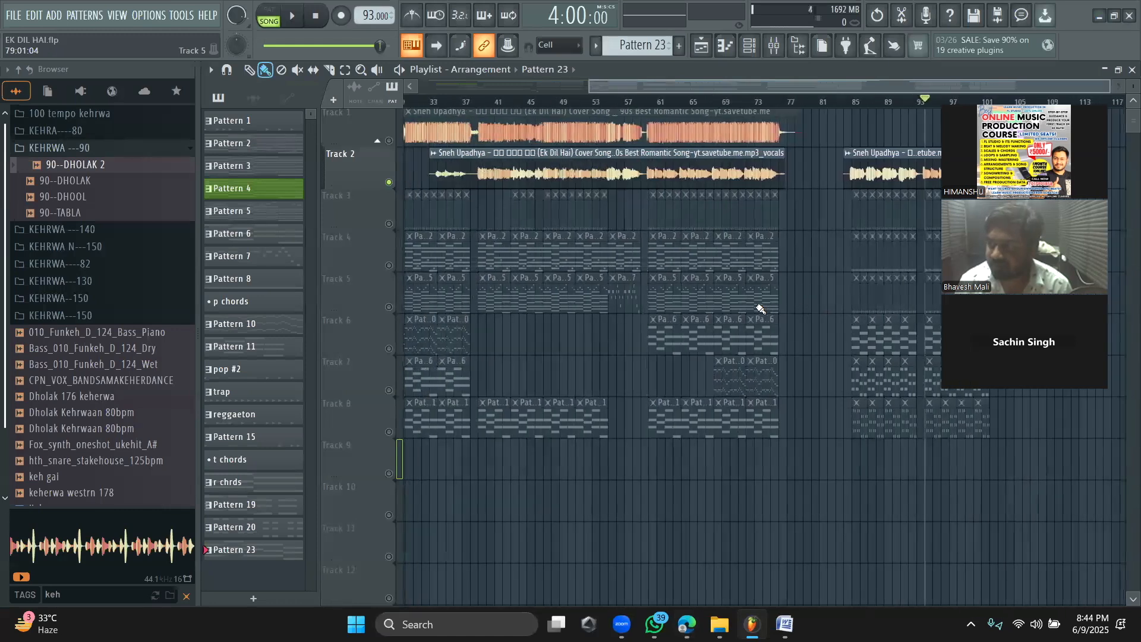
{"action": "left_click", "coordinate": [389, 224]}
{"action": "left_click", "coordinate": [389, 224]}
{"action": "scroll", "coordinate": [632, 254], "scroll_direction": "left", "scroll_amount": 3}
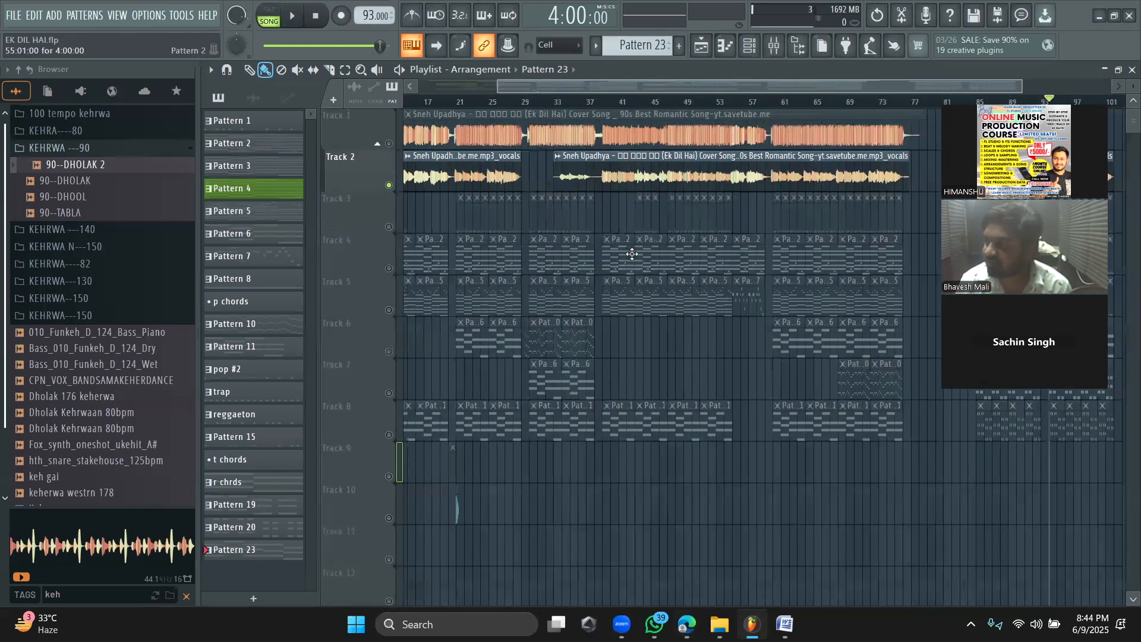
{"action": "scroll", "coordinate": [631, 254], "scroll_direction": "left", "scroll_amount": 3}
{"action": "scroll", "coordinate": [632, 253], "scroll_direction": "right", "scroll_amount": 4}
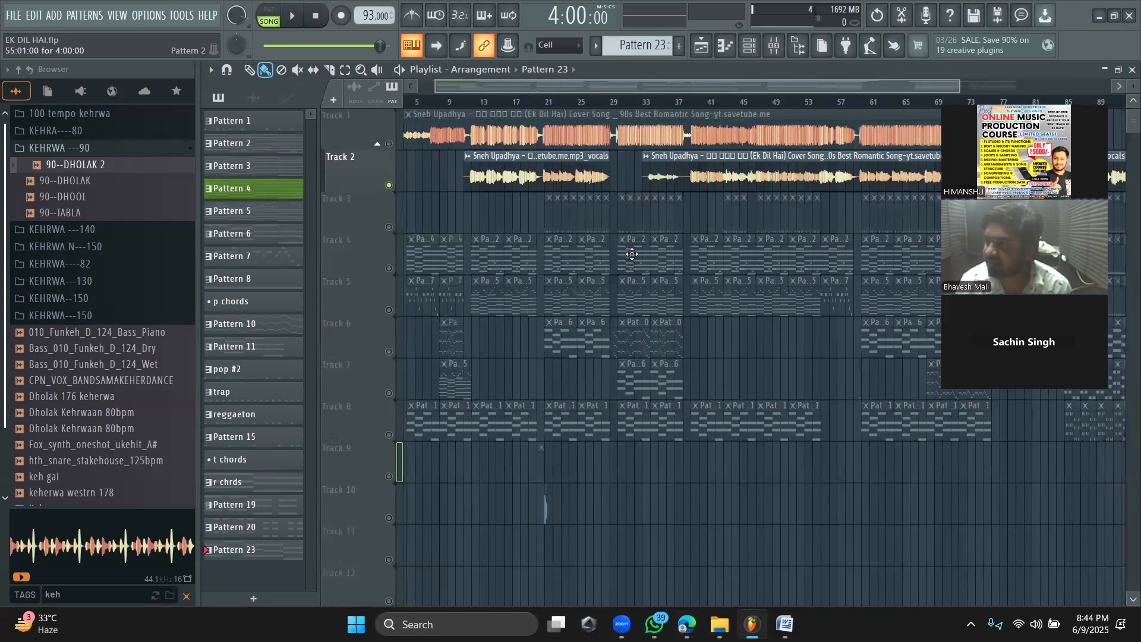
{"action": "scroll", "coordinate": [632, 254], "scroll_direction": "right", "scroll_amount": 12}
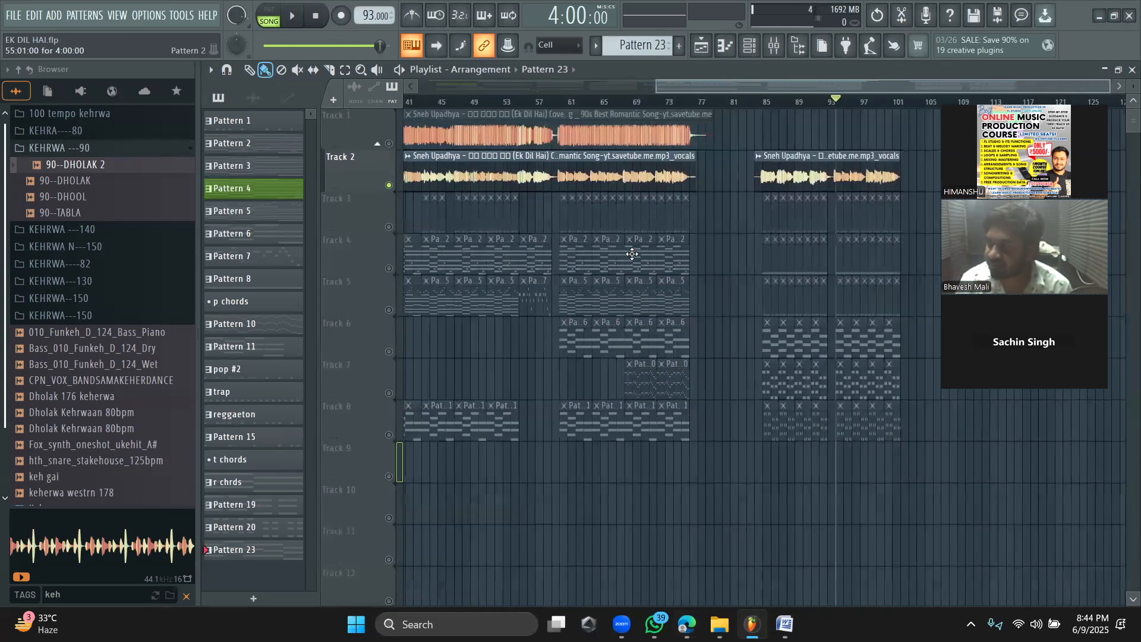
Step: Unmute Tracks 3 and 6 and listen to the last section of the song with the vocals
{"action": "left_click", "coordinate": [389, 227]}
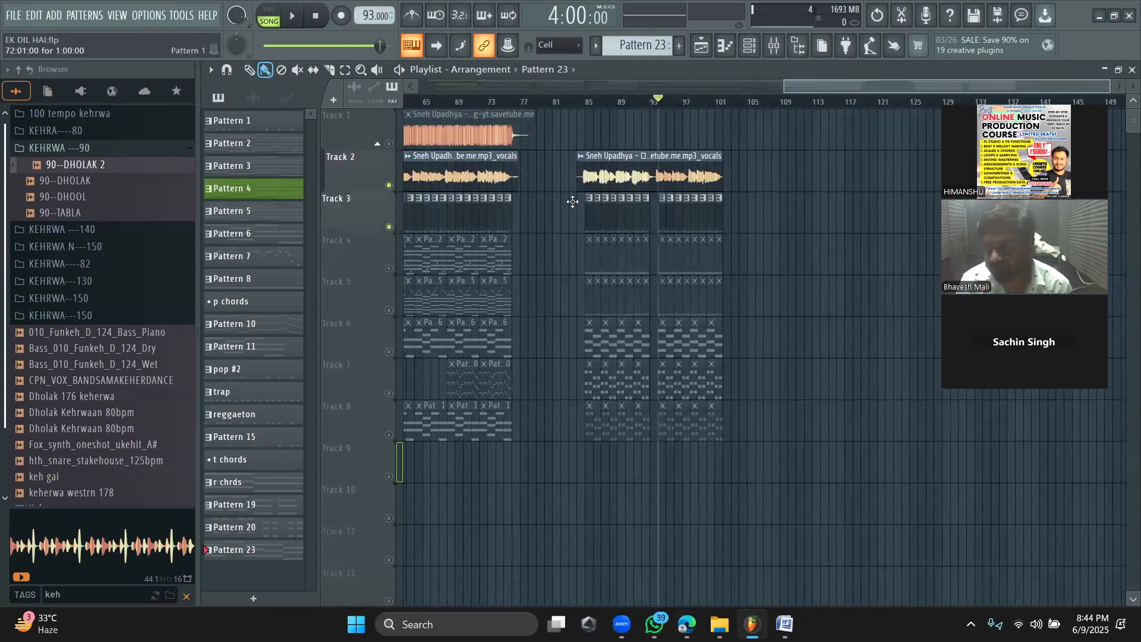
{"action": "scroll", "coordinate": [1098, 90], "scroll_direction": "up", "scroll_amount": 5}
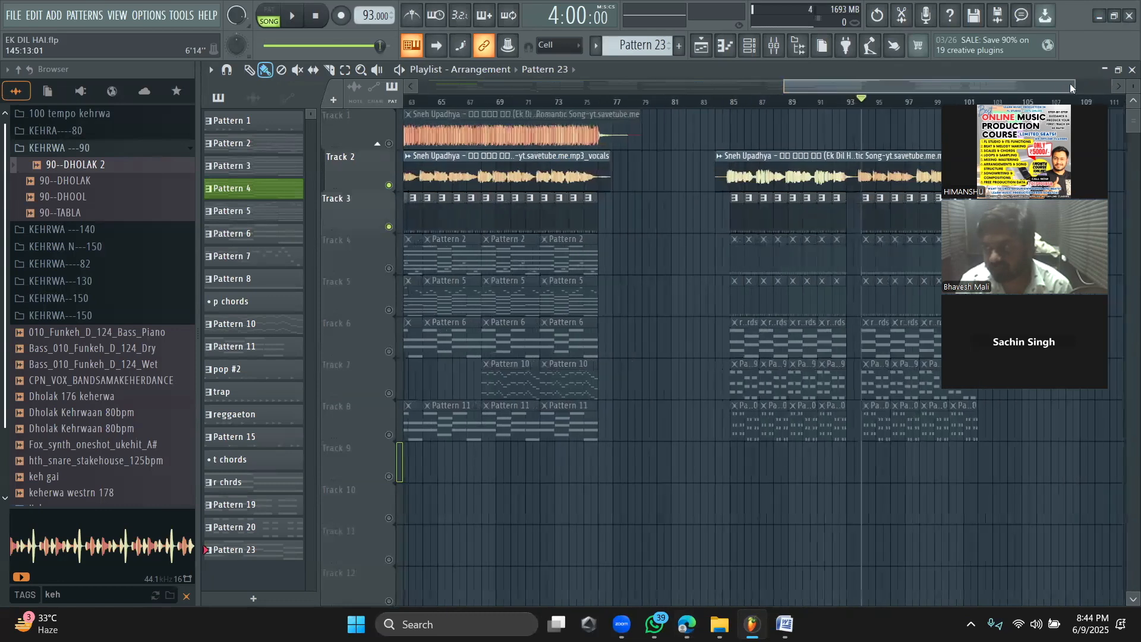
{"action": "left_click", "coordinate": [389, 351]}
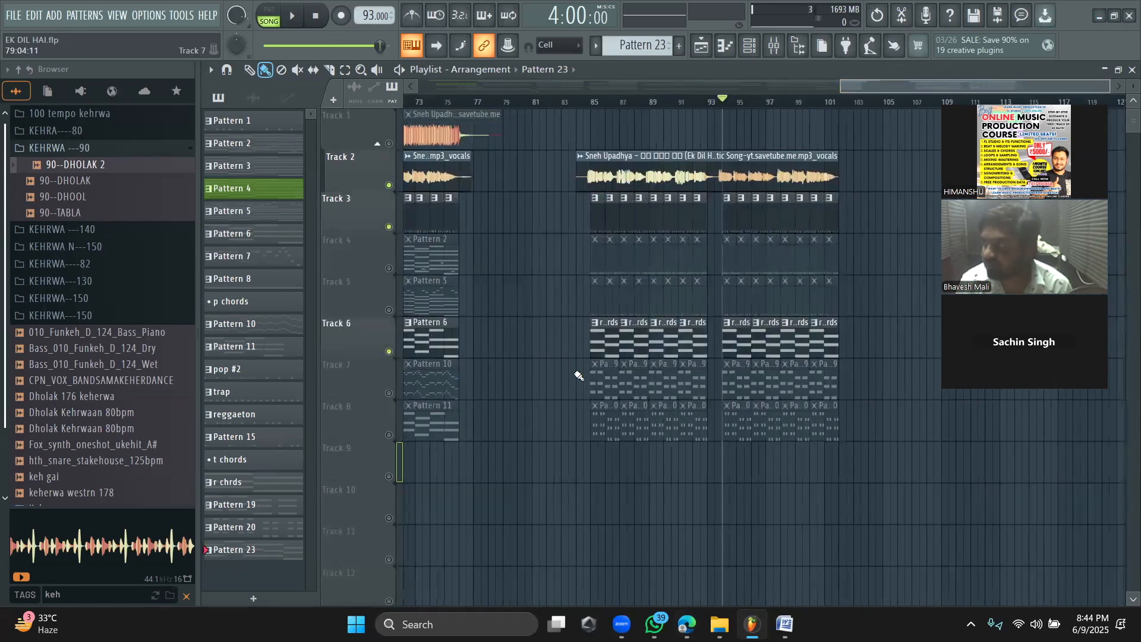
{"action": "key", "text": "space"}
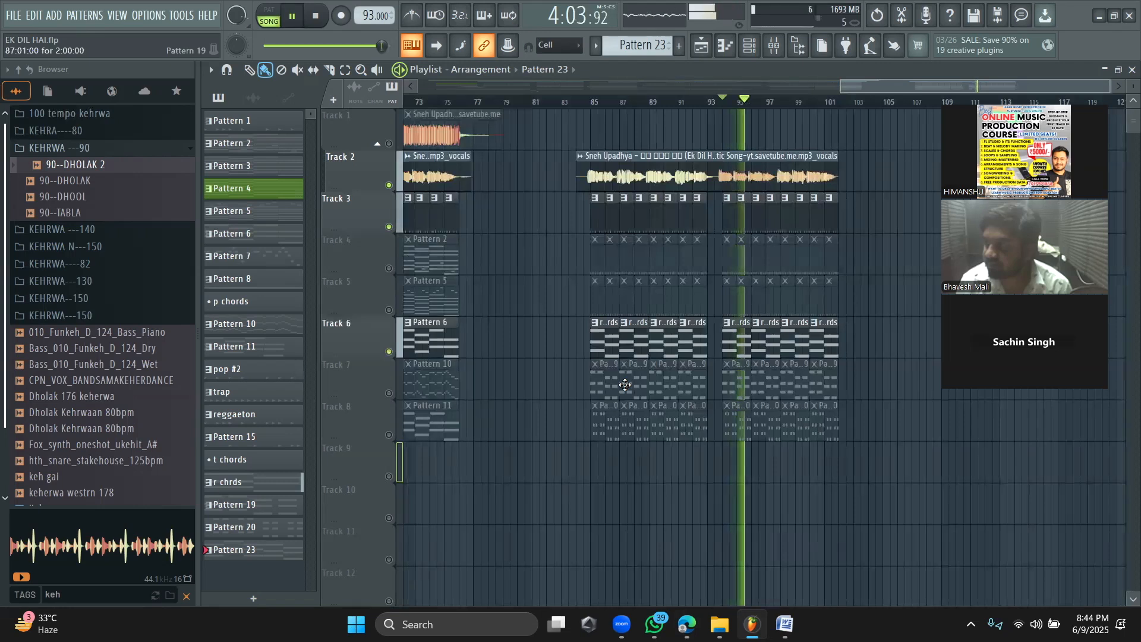
{"action": "left_click", "coordinate": [624, 385]}
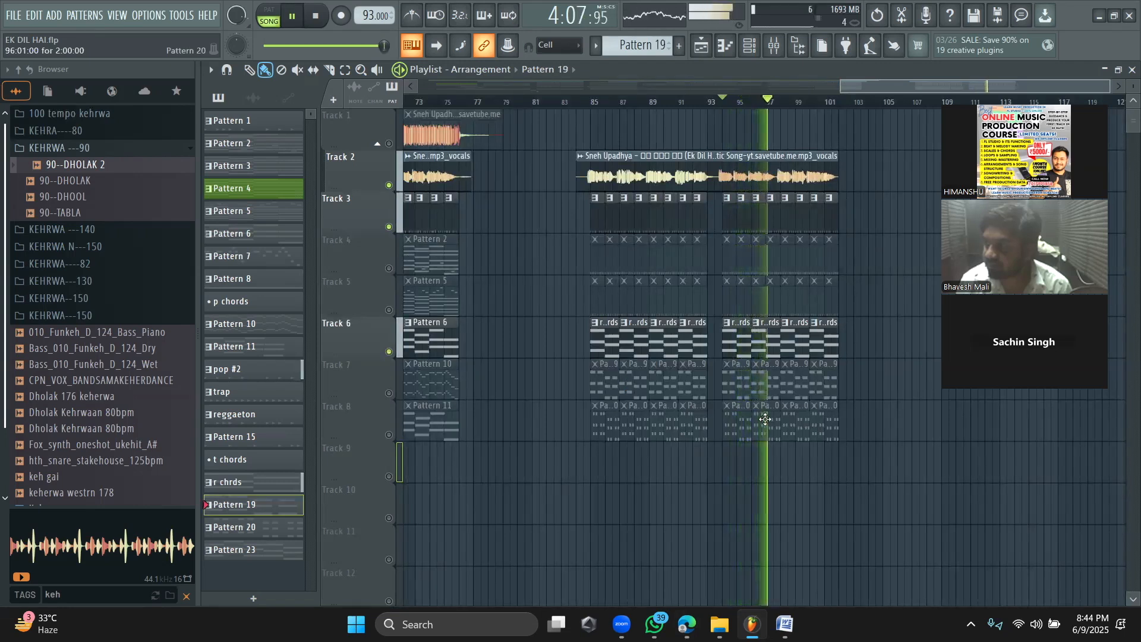
{"action": "key", "text": "space"}
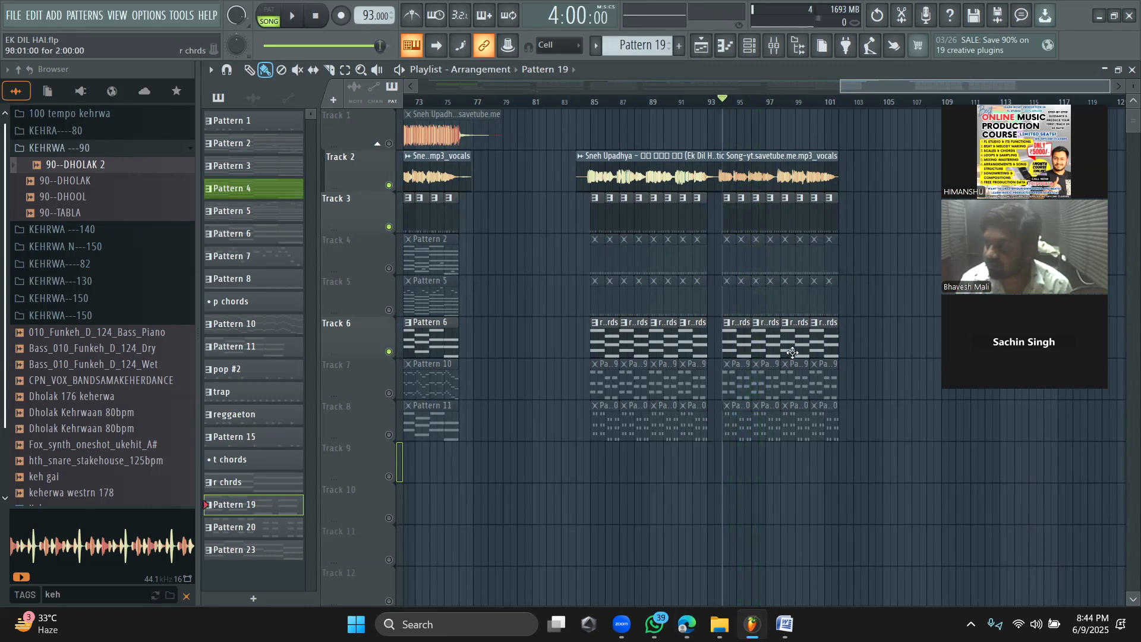
Step: Swap the audible tracks from 3 and 6 to Tracks 4 and 7 and listen to the section with the trap pattern
{"action": "left_click", "coordinate": [389, 268]}
{"action": "left_click", "coordinate": [389, 226]}
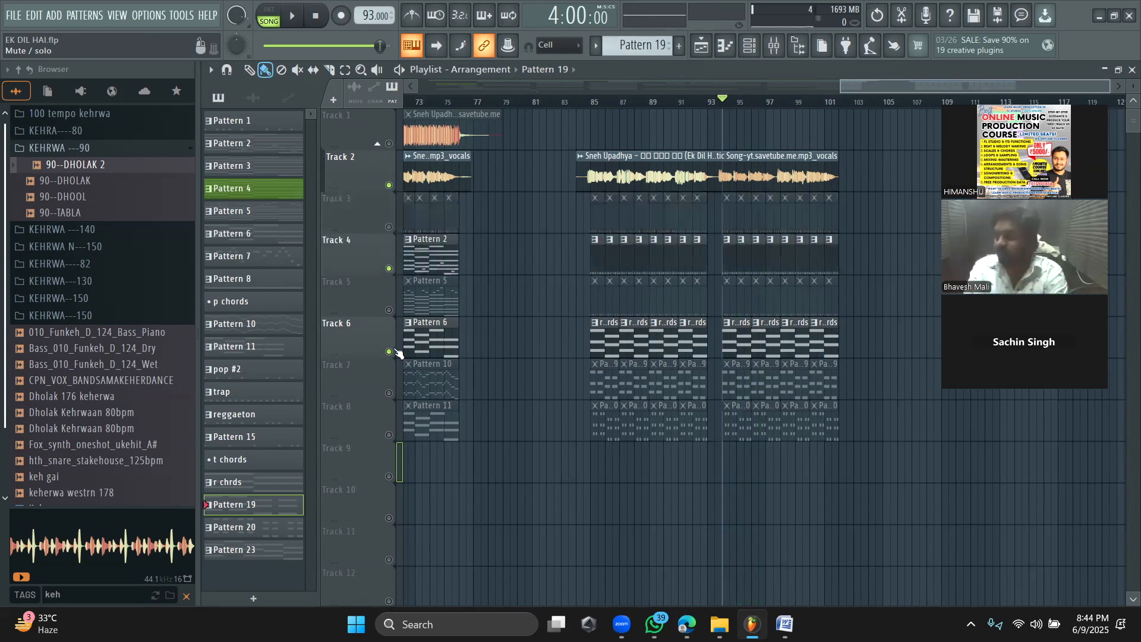
{"action": "left_click", "coordinate": [389, 392]}
{"action": "left_click", "coordinate": [389, 351]}
{"action": "key", "text": "space"}
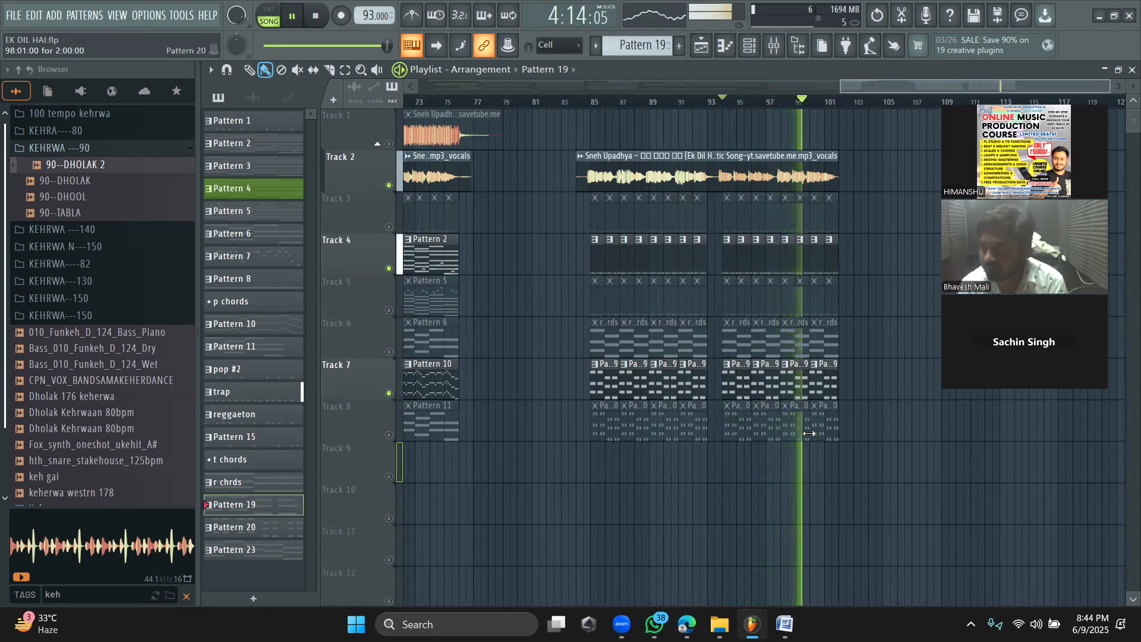
{"action": "key", "text": "space"}
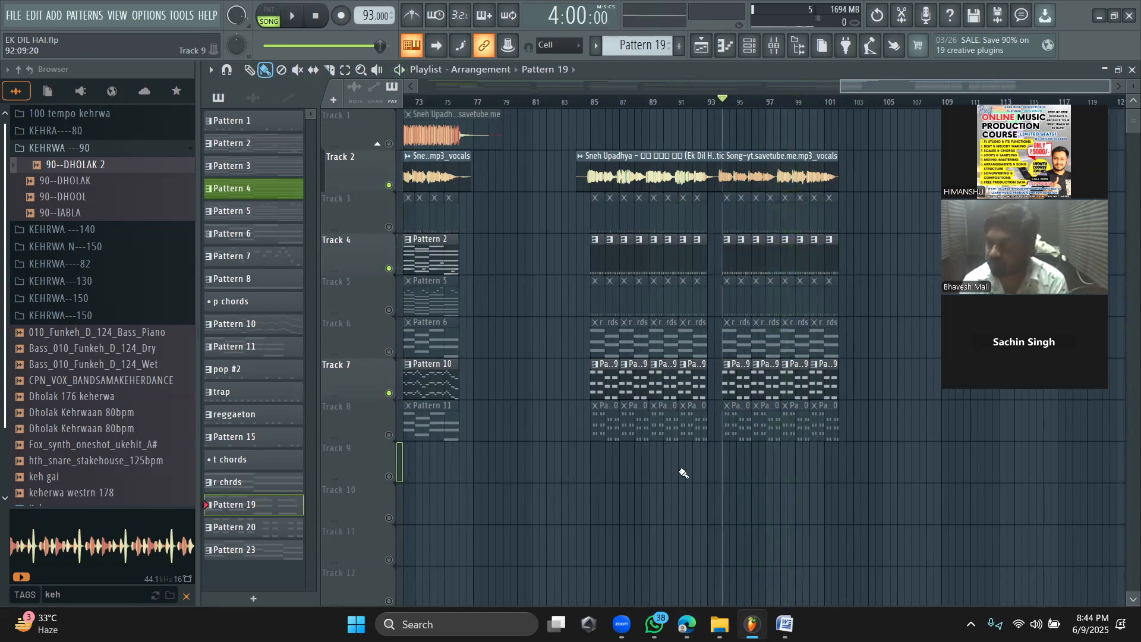
Step: Mute Tracks 4 and 7, unmute Tracks 5 and 8, and listen to the section with the reggaeton pattern
{"action": "left_click", "coordinate": [389, 309]}
{"action": "left_click", "coordinate": [389, 268]}
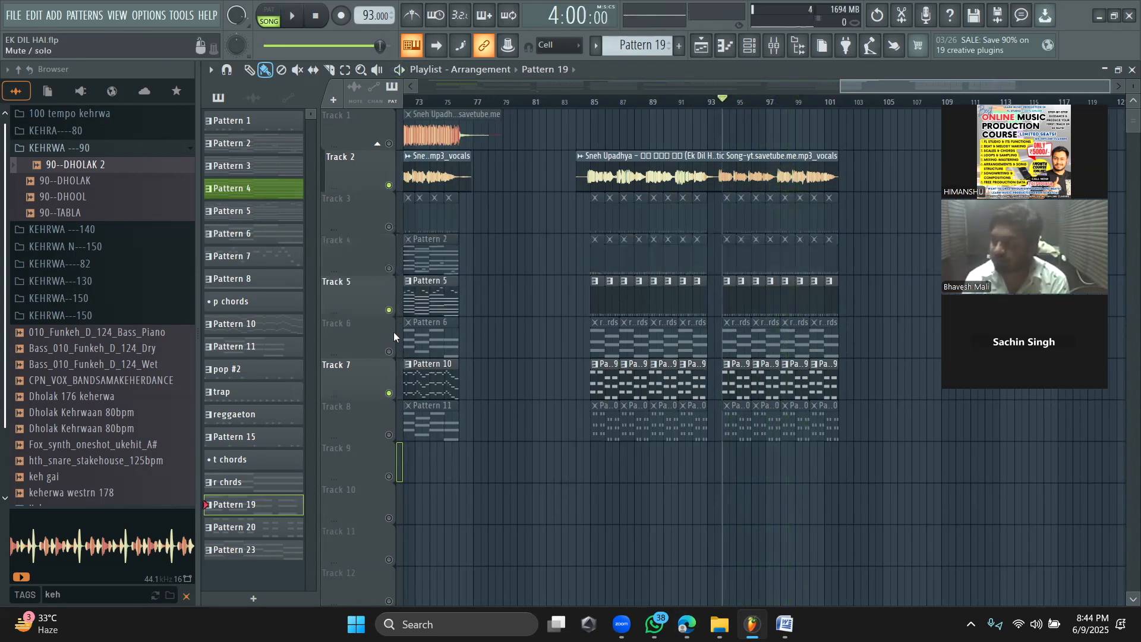
{"action": "left_click", "coordinate": [389, 434]}
{"action": "left_click", "coordinate": [388, 393]}
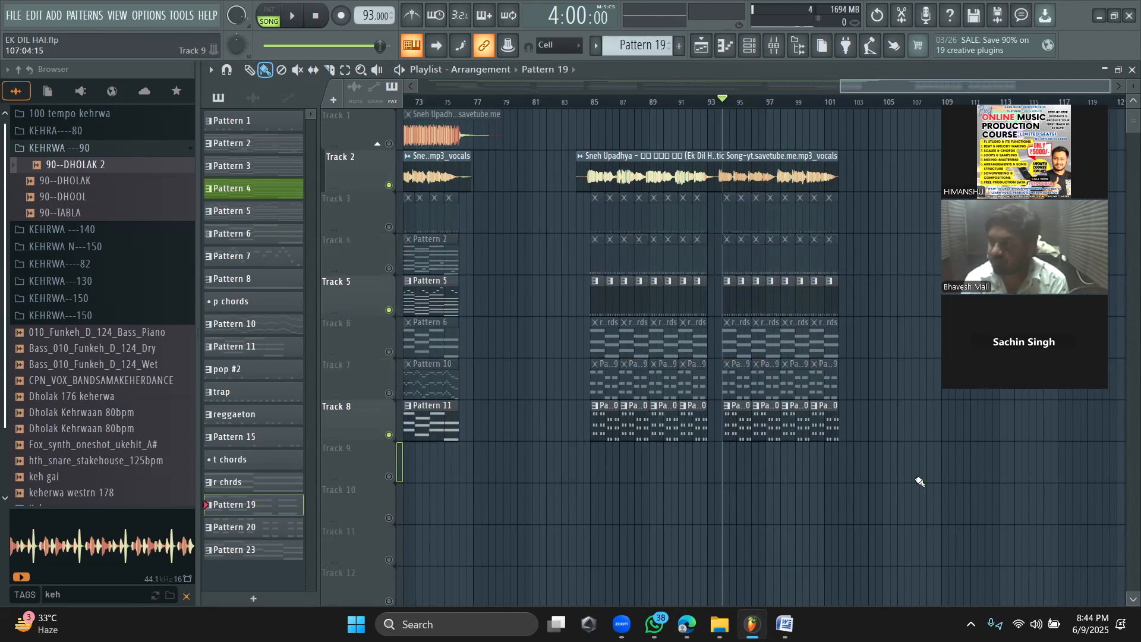
{"action": "key", "text": "space"}
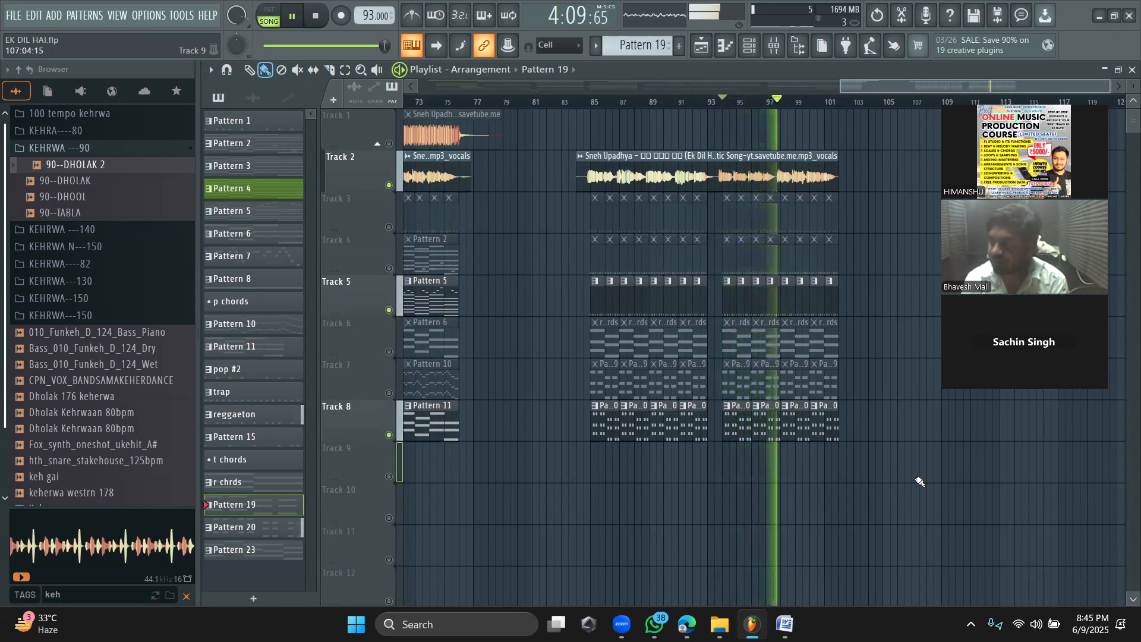
{"action": "key", "text": "space"}
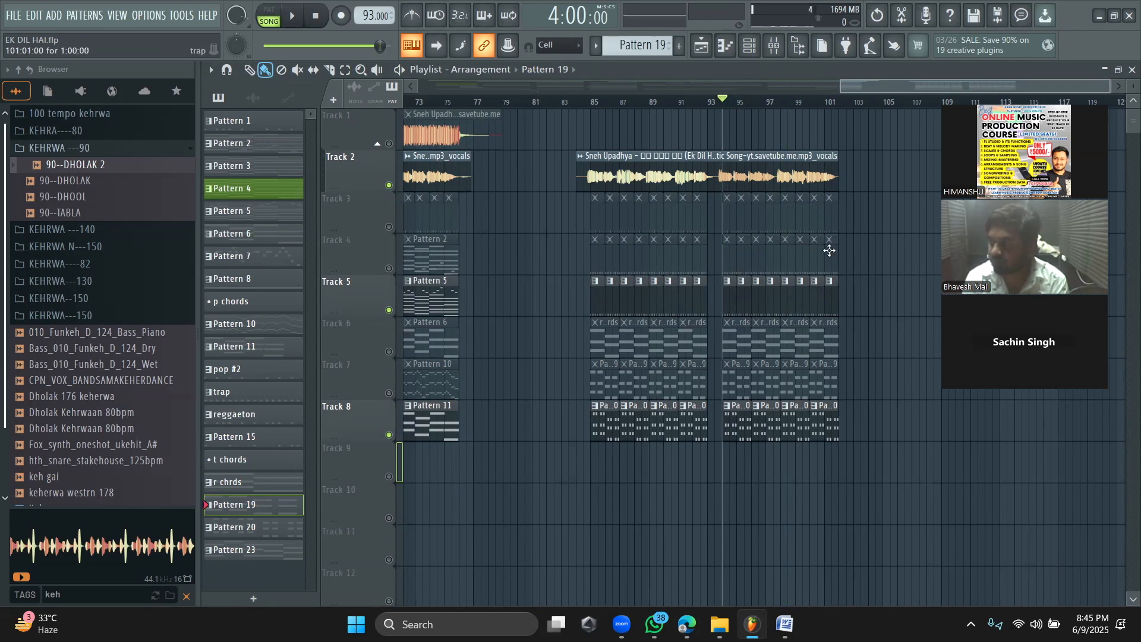
Step: Raise the vocals clip's channel volume to 69% during playback and listen to the section with Tracks 5 and 8
{"action": "double_click", "coordinate": [773, 175]}
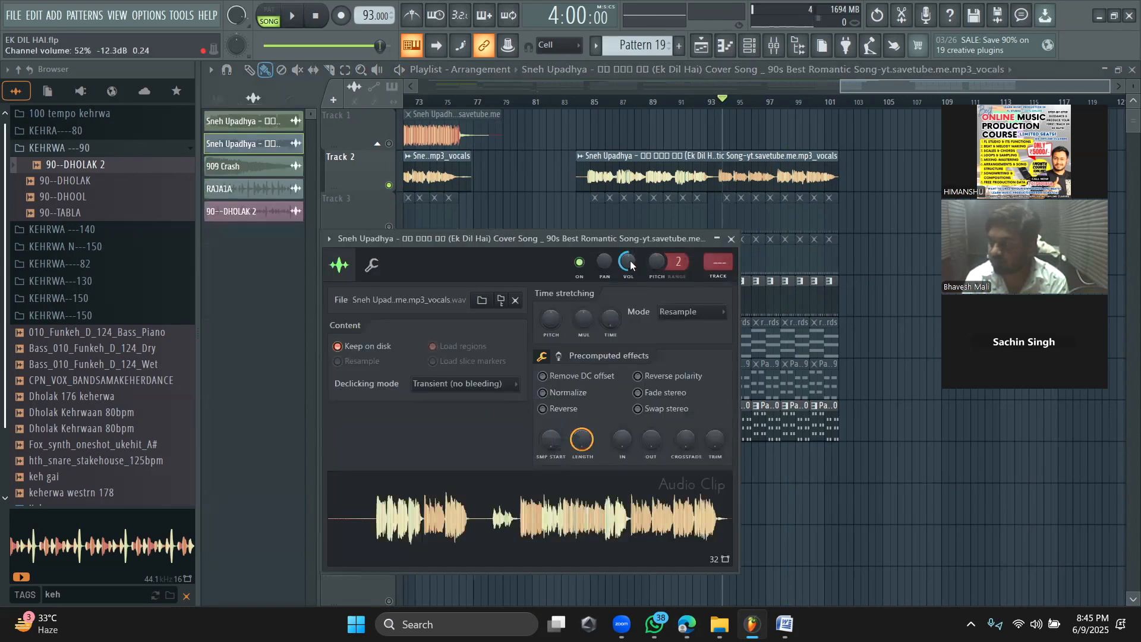
{"action": "key", "text": "space"}
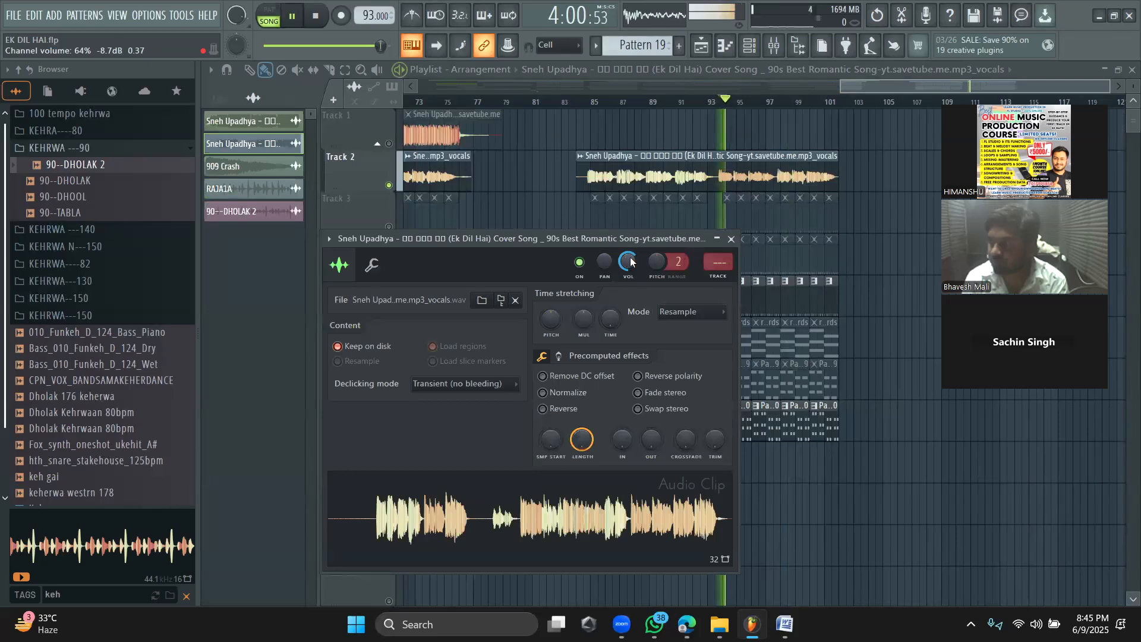
{"action": "left_click_drag", "start_coordinate": [630, 262], "coordinate": [630, 256]}
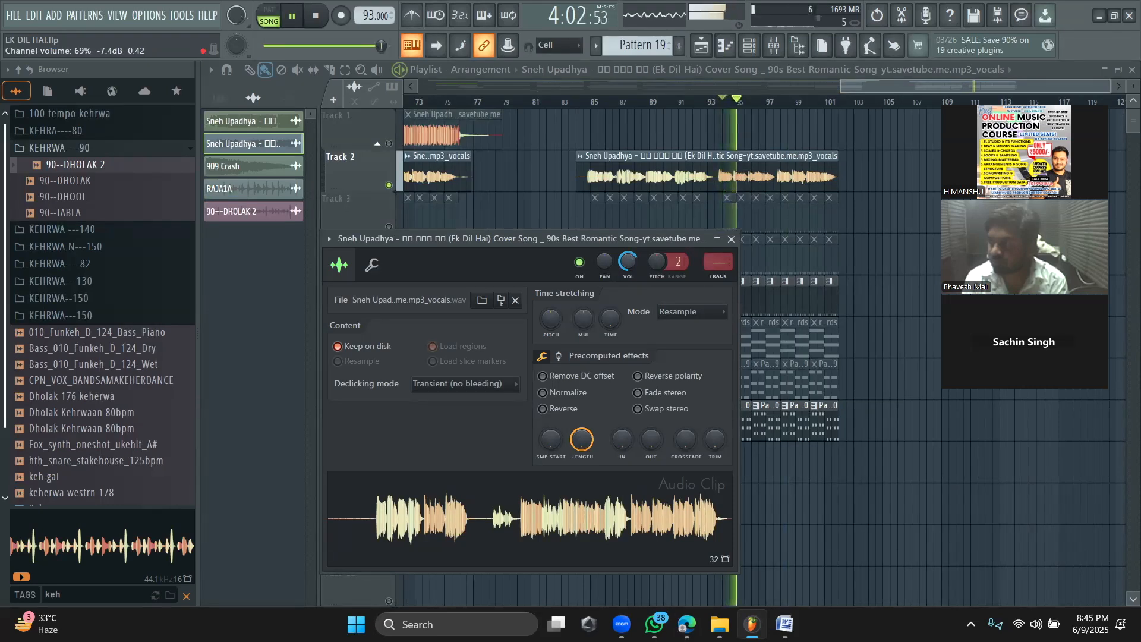
{"action": "left_click_drag", "start_coordinate": [865, 88], "coordinate": [900, 85]}
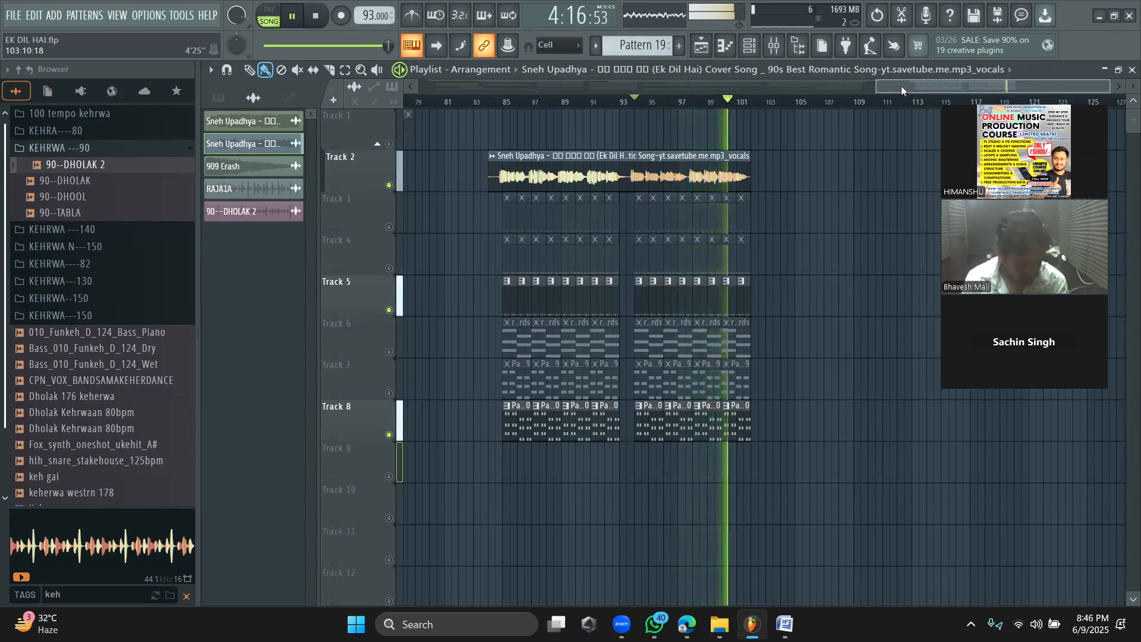
{"action": "key", "text": "space"}
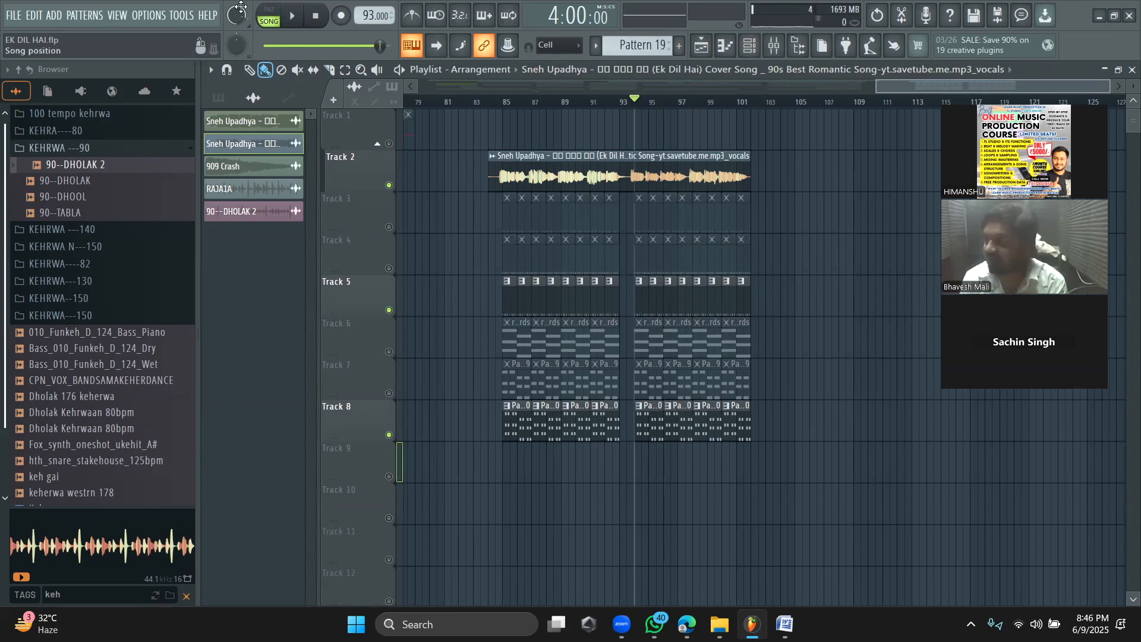
Step: Show the Unsorted group of channels in the channel rack
{"action": "left_click", "coordinate": [20, 71]}
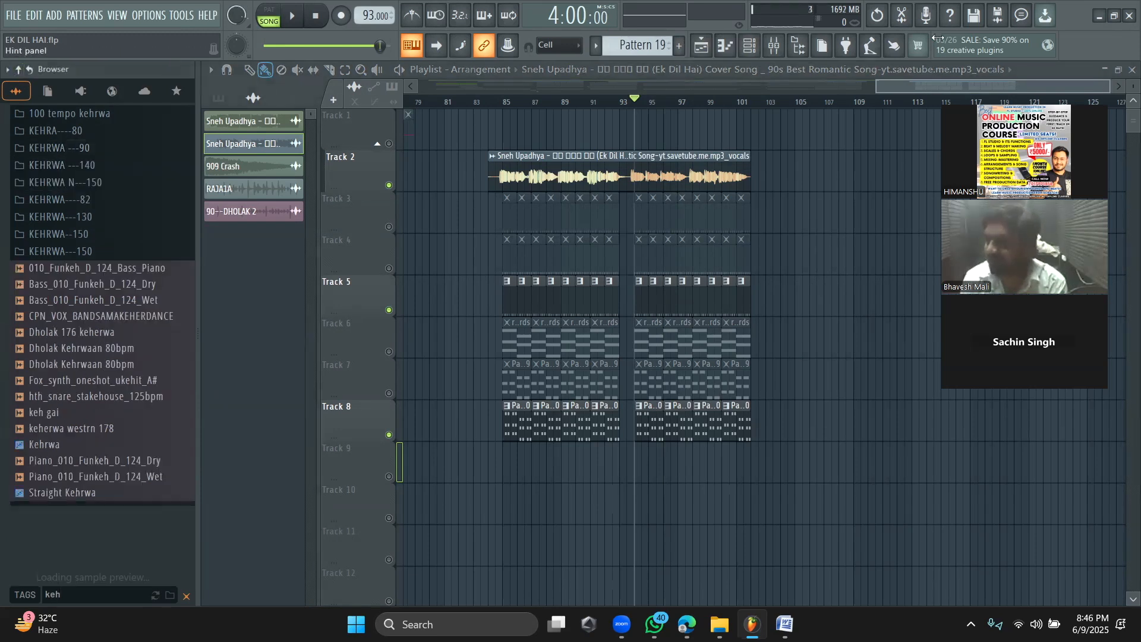
{"action": "left_click", "coordinate": [749, 46]}
{"action": "left_click", "coordinate": [309, 72]}
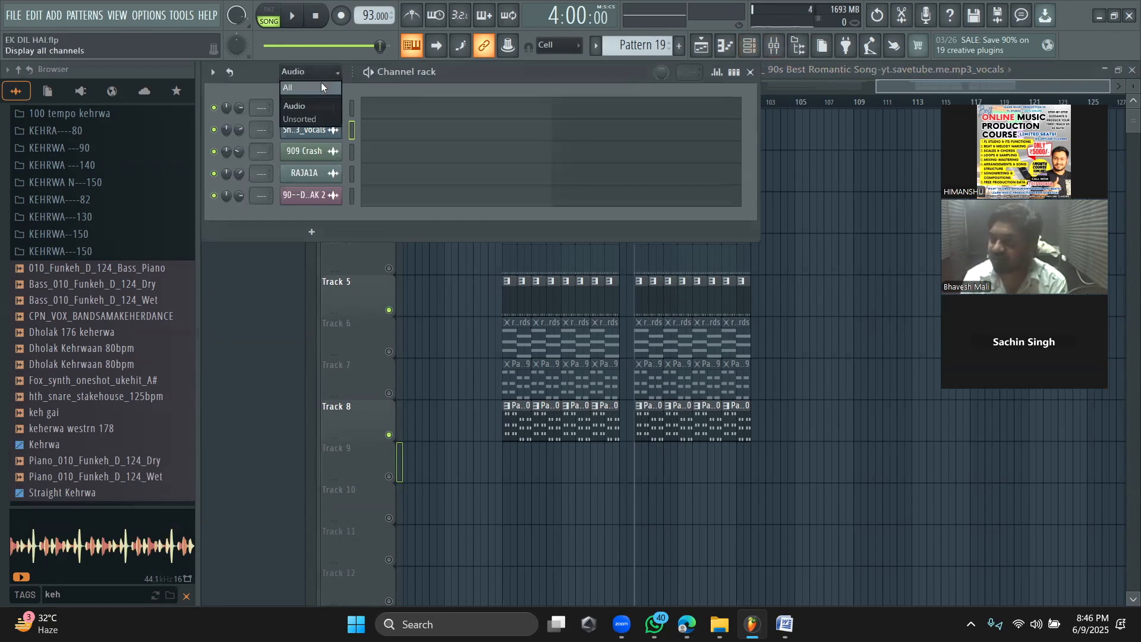
{"action": "left_click", "coordinate": [317, 118]}
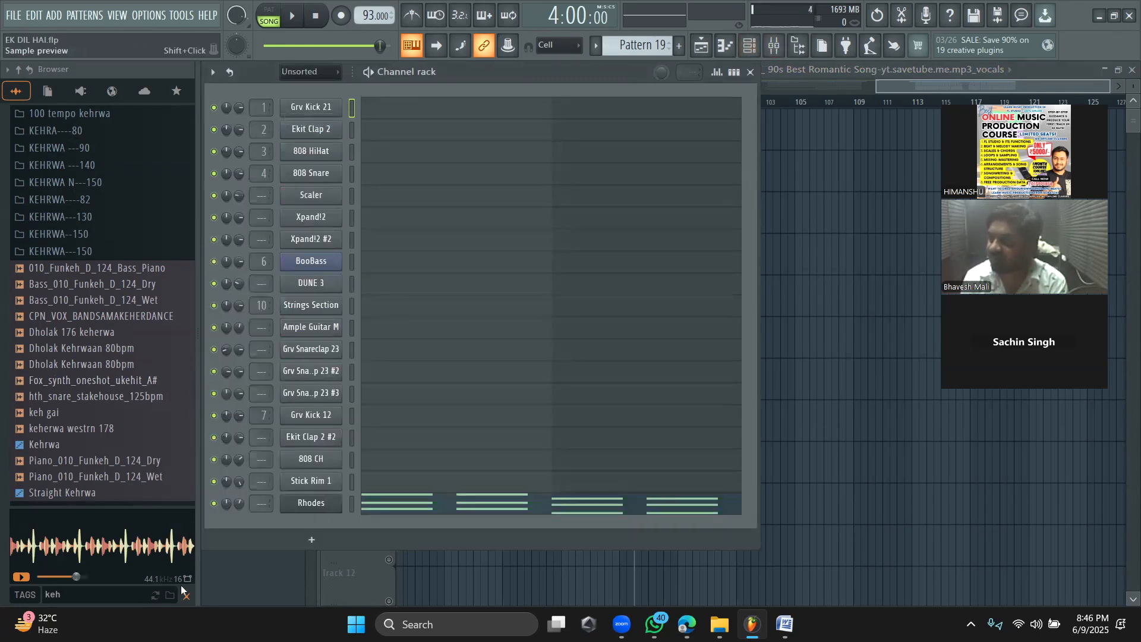
Step: Search the sound browser for "choir", preview the BS_60_D_Choir_Dry_06 sample from the CHOIR folder, and clear the search
{"action": "left_click", "coordinate": [51, 596]}
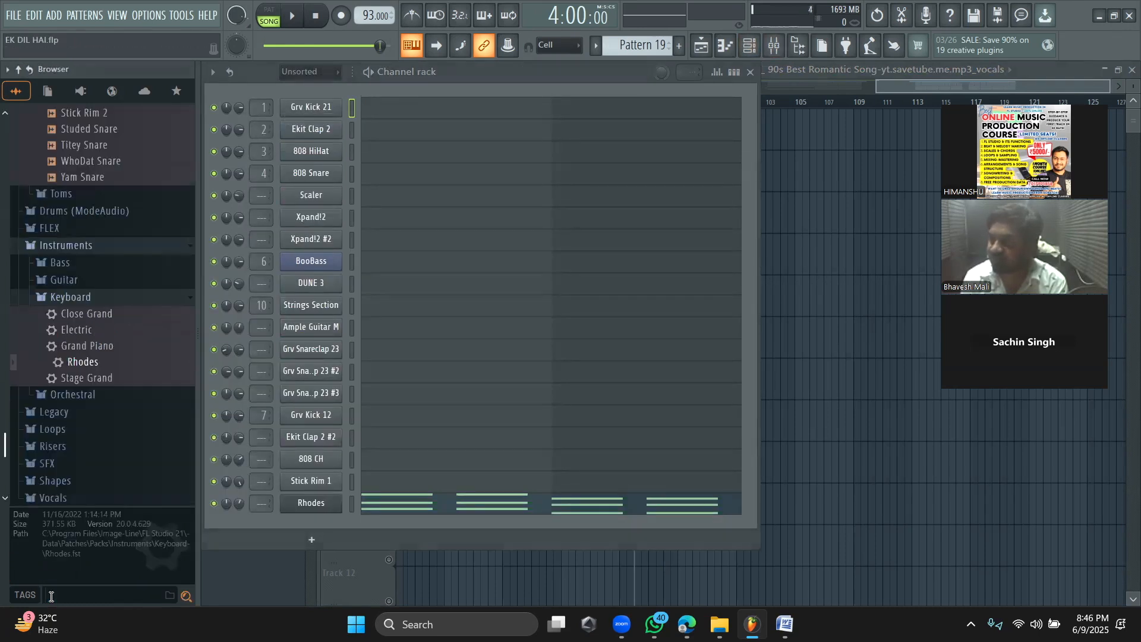
{"action": "type", "text": "cho"}
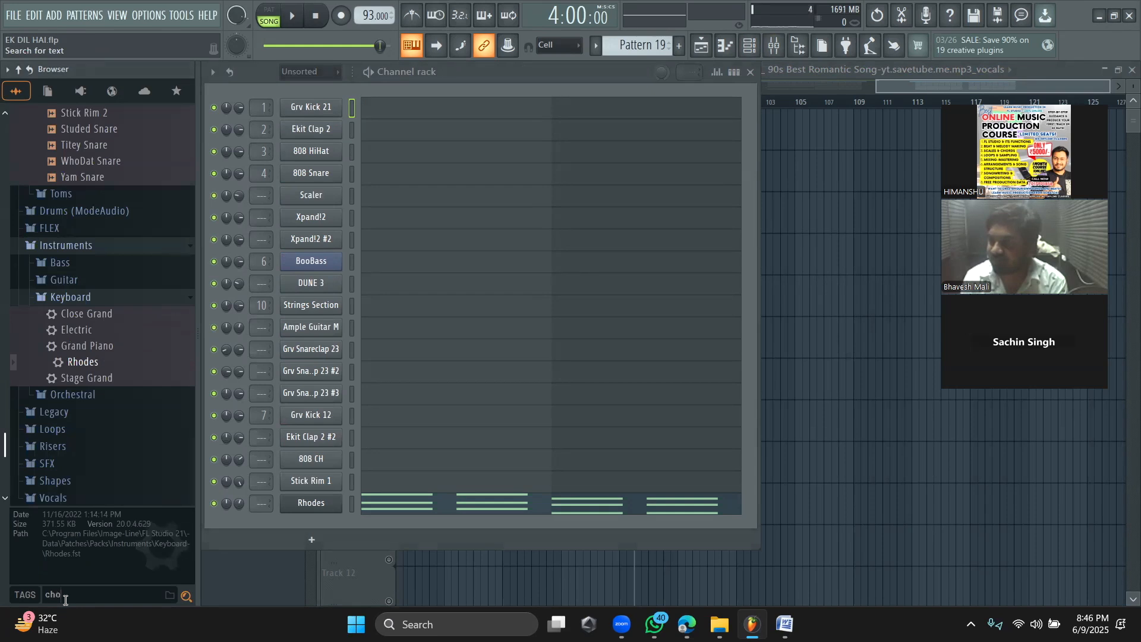
{"action": "type", "text": "ir"}
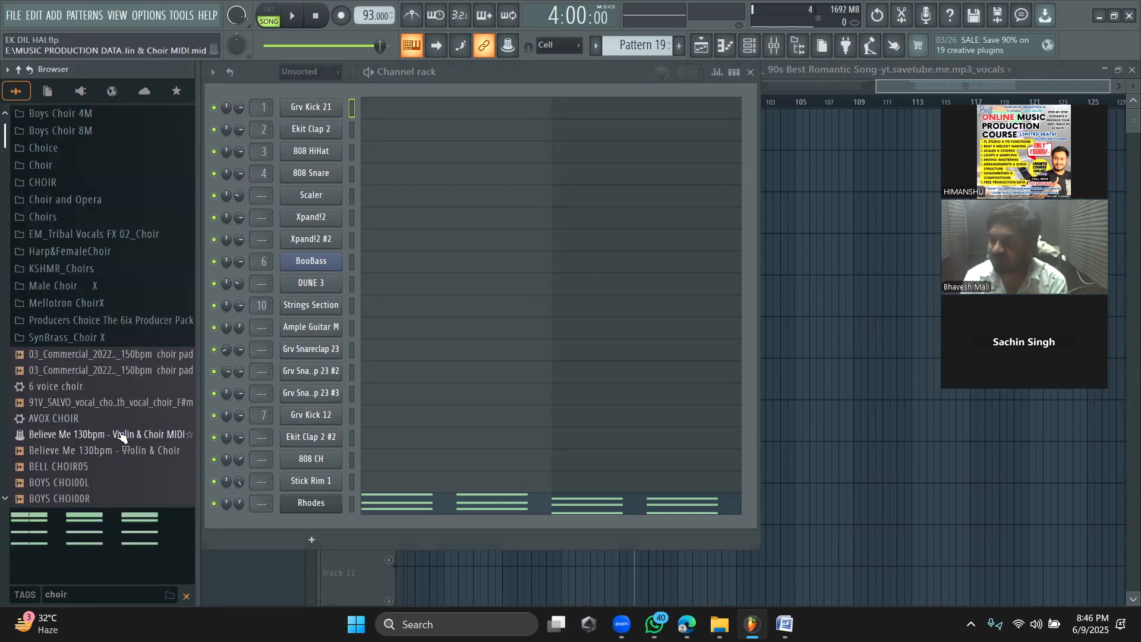
{"action": "left_click", "coordinate": [76, 180]}
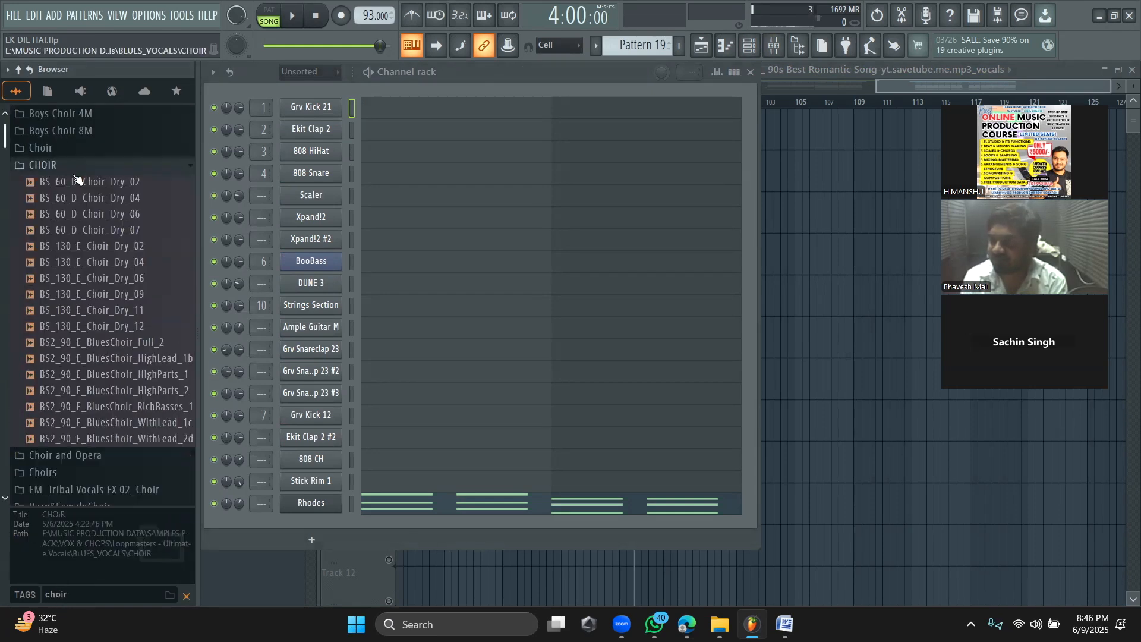
{"action": "left_click", "coordinate": [84, 214]}
{"action": "left_click", "coordinate": [316, 17]}
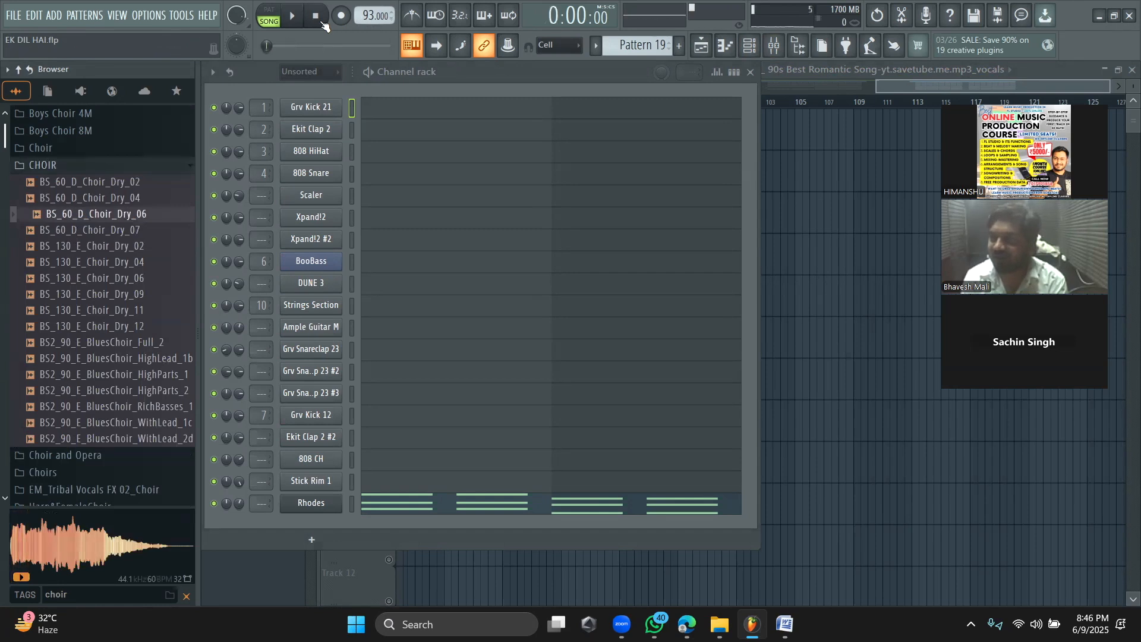
{"action": "scroll", "coordinate": [46, 469], "scroll_direction": "down", "scroll_amount": 10}
{"action": "left_click", "coordinate": [186, 596]}
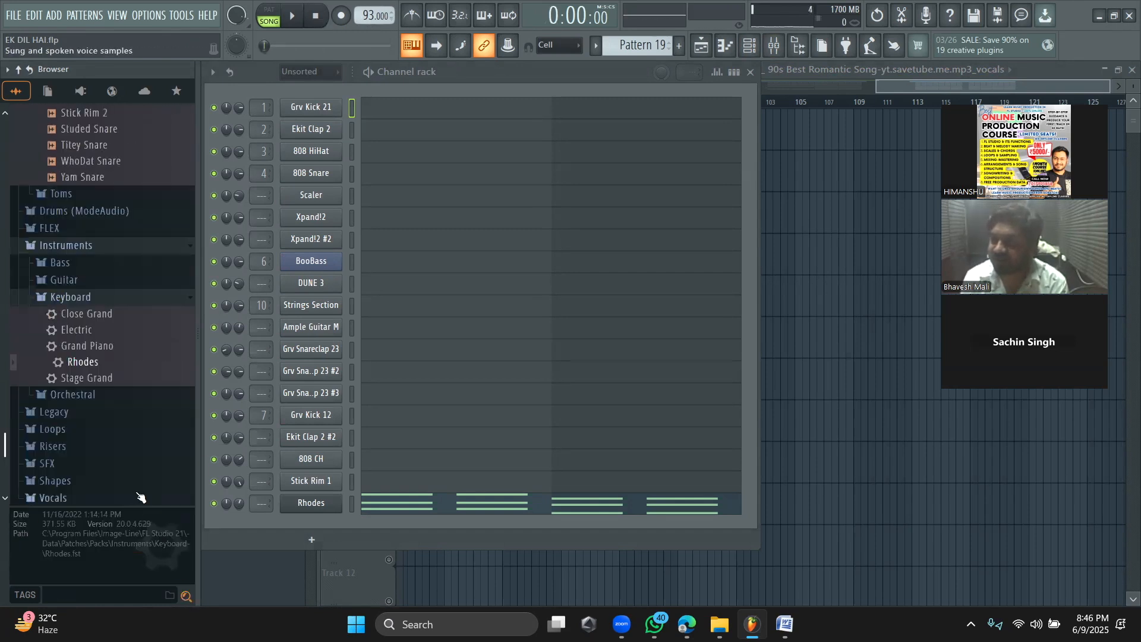
Step: Add the Choir Ooh preset from the Orchestral instruments as a new channel below Rhodes and play test notes on it
{"action": "scroll", "coordinate": [139, 497], "scroll_direction": "down", "scroll_amount": 2}
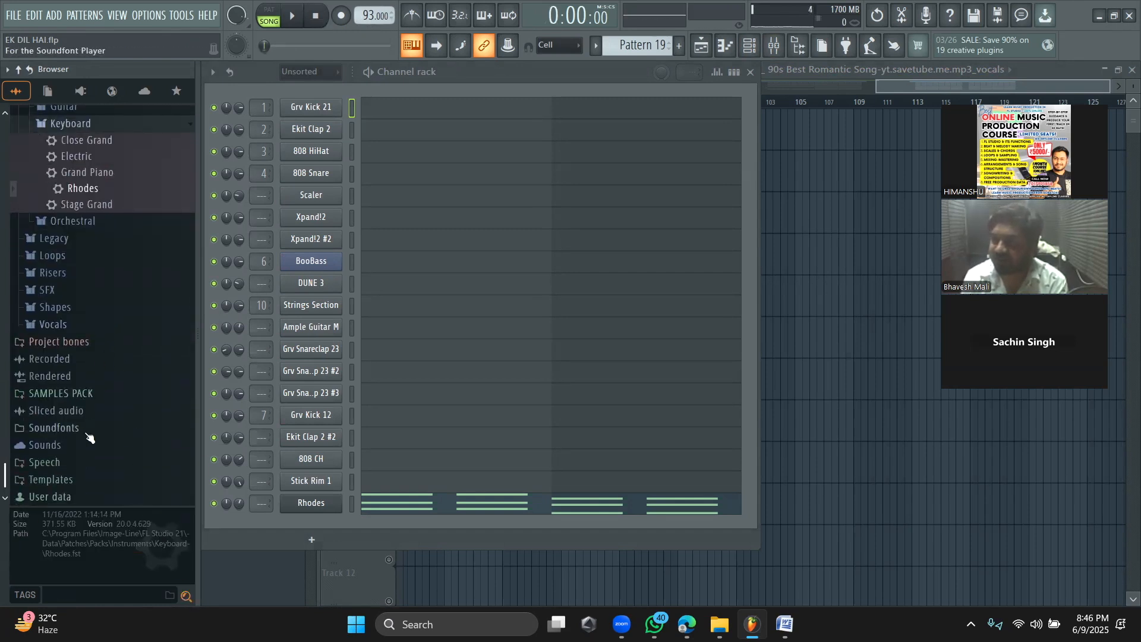
{"action": "left_click", "coordinate": [65, 393]}
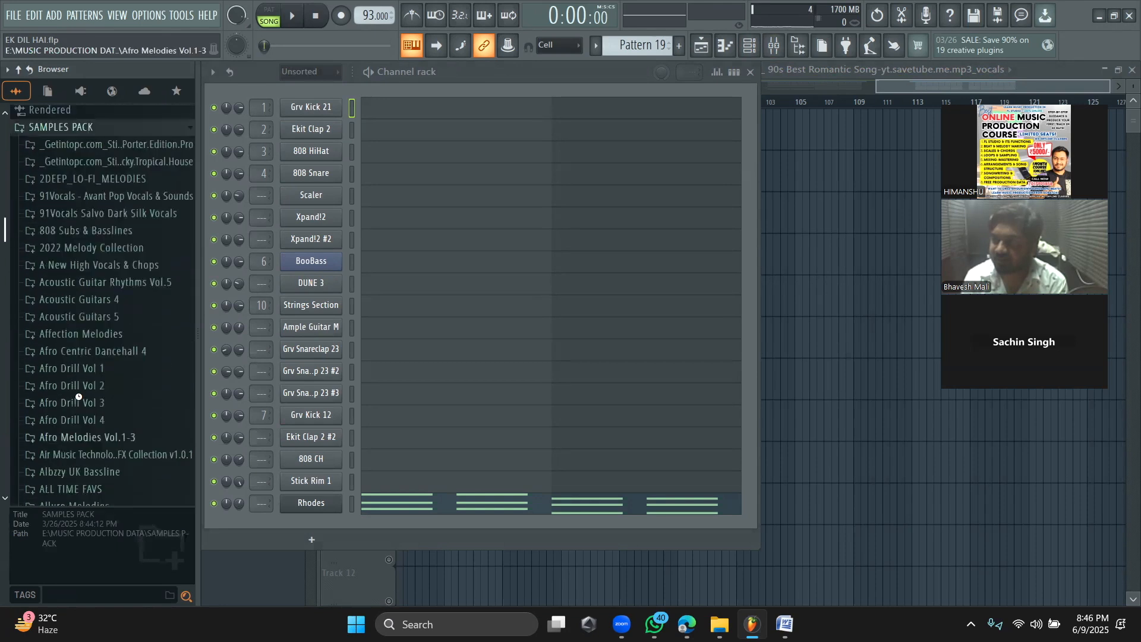
{"action": "scroll", "coordinate": [72, 435], "scroll_direction": "up", "scroll_amount": 6}
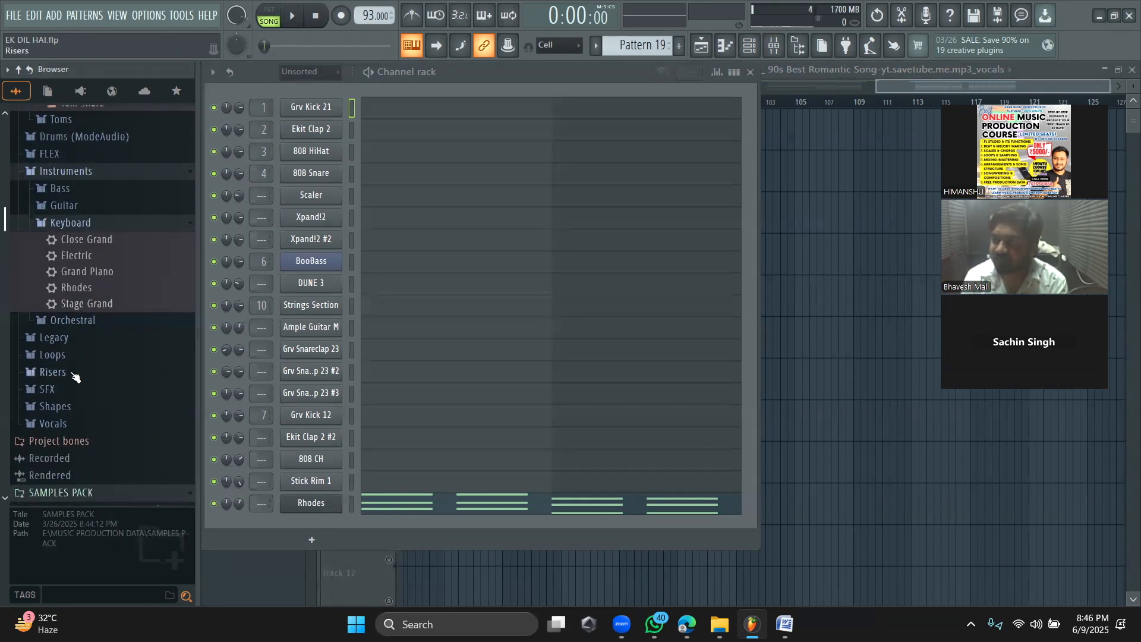
{"action": "left_click", "coordinate": [76, 324]}
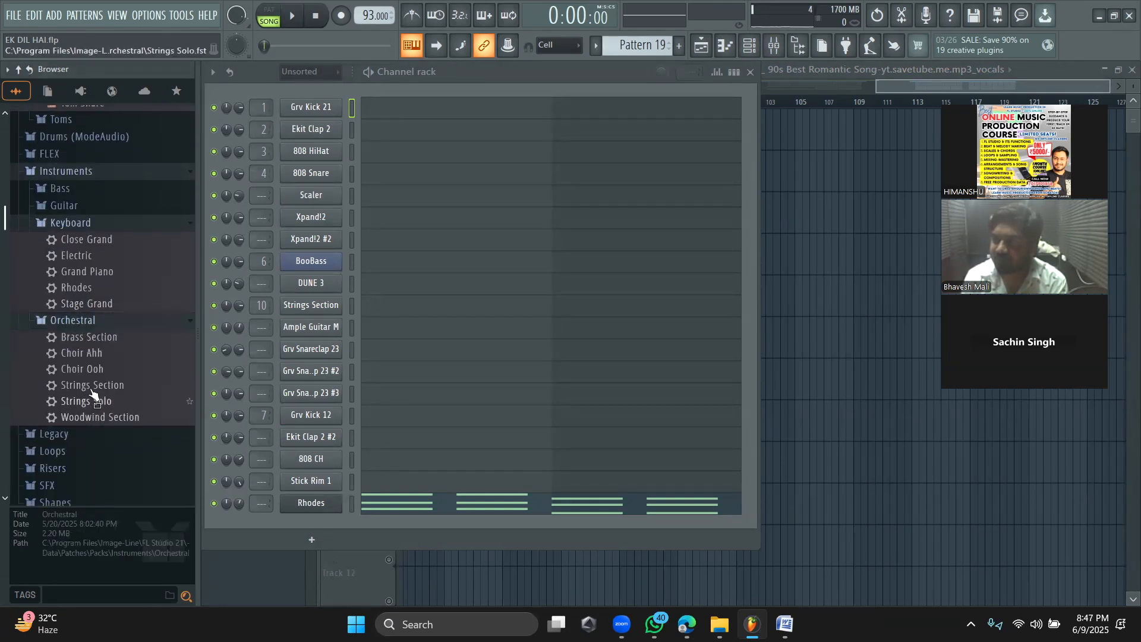
{"action": "left_click_drag", "start_coordinate": [83, 372], "coordinate": [326, 537]}
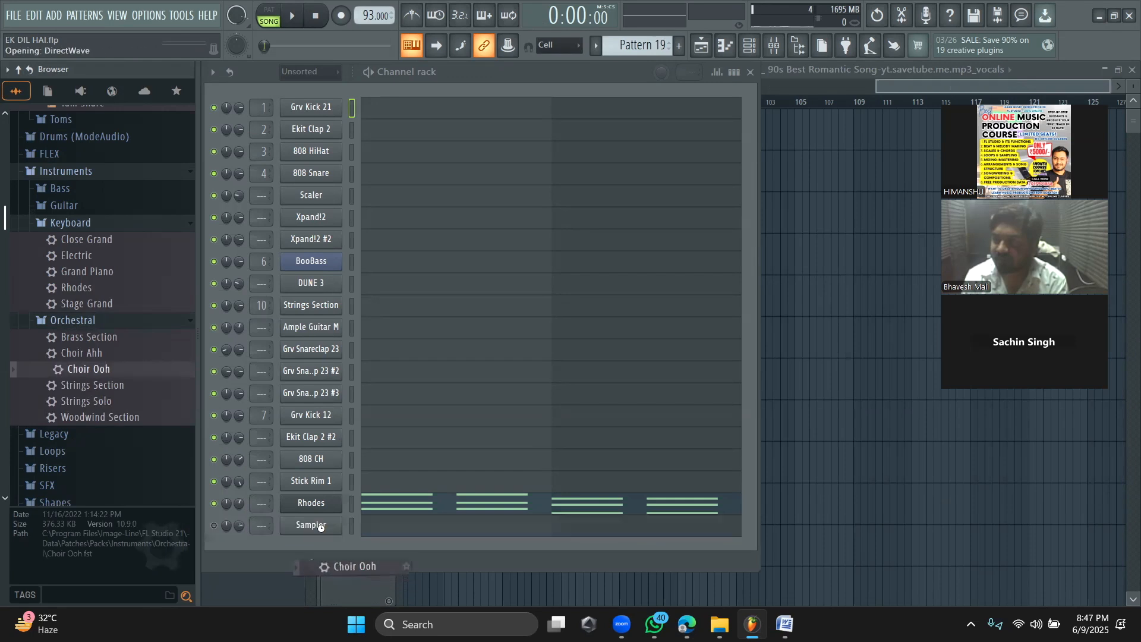
{"action": "key", "text": "x"}
{"action": "key", "text": "v"}
{"action": "key", "text": "n"}
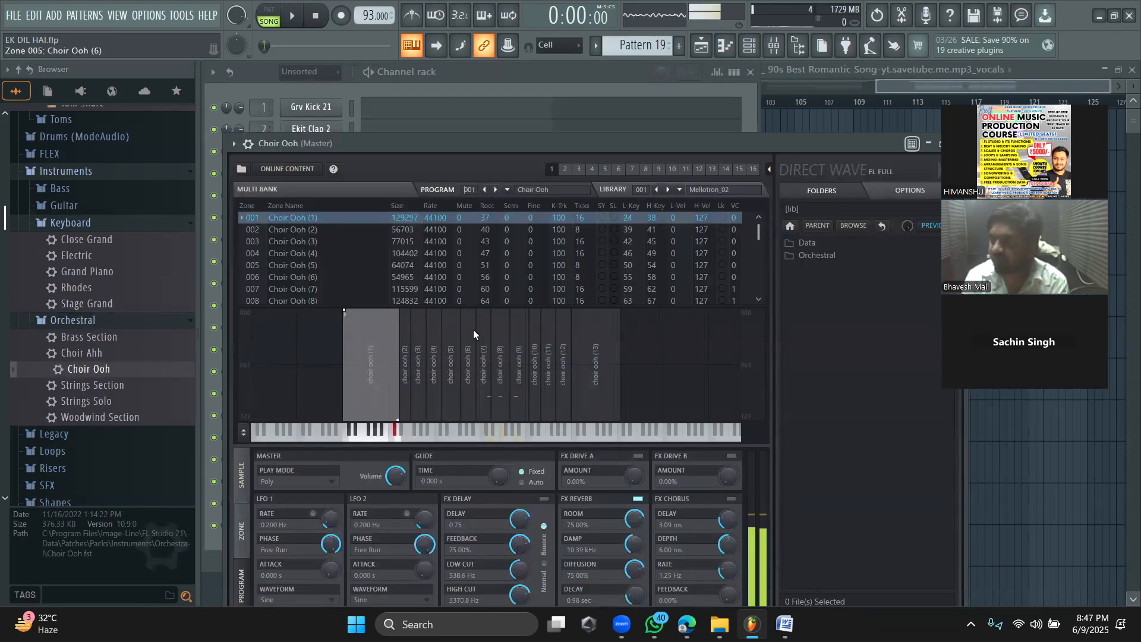
{"action": "left_click", "coordinate": [569, 108]}
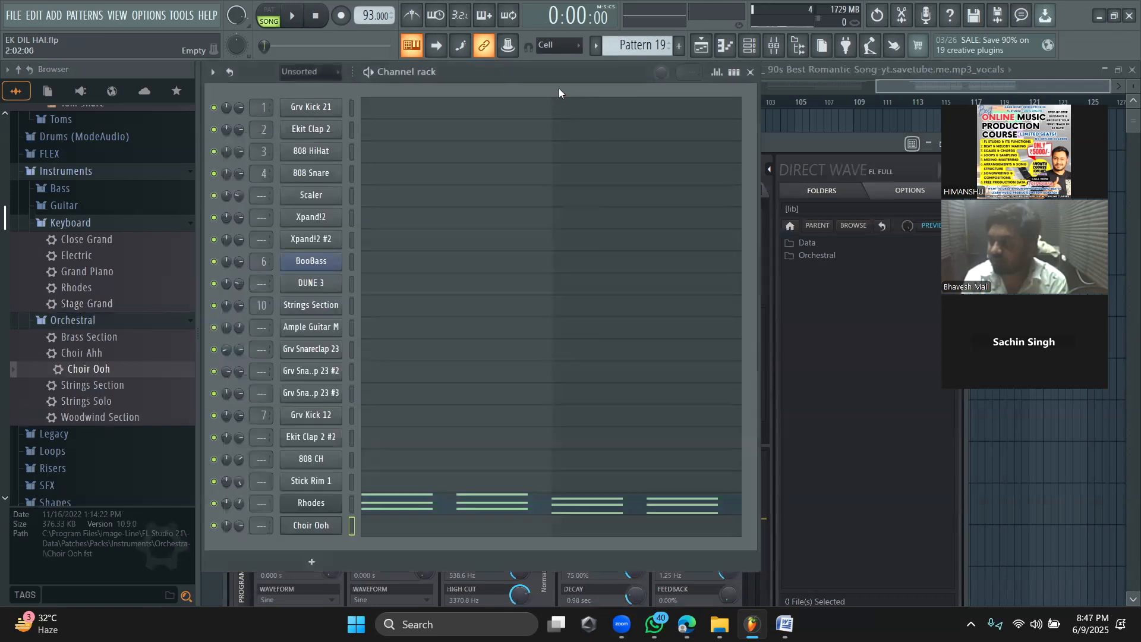
Step: Replace the Choir Ooh preset on the new channel with Choir Ahh and play test chords on it
{"action": "left_click_drag", "start_coordinate": [88, 353], "coordinate": [311, 525]}
{"action": "key", "text": "z"}
{"action": "key", "text": "c"}
{"action": "key", "text": "b"}
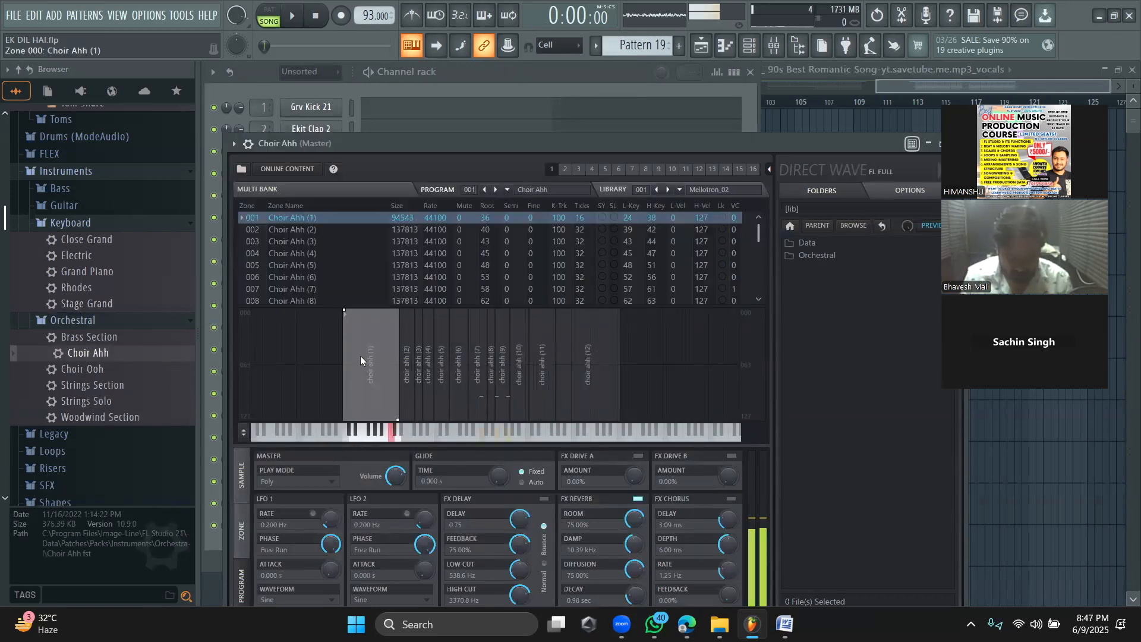
{"action": "key", "text": "x"}
{"action": "key", "text": "v"}
{"action": "key", "text": "n"}
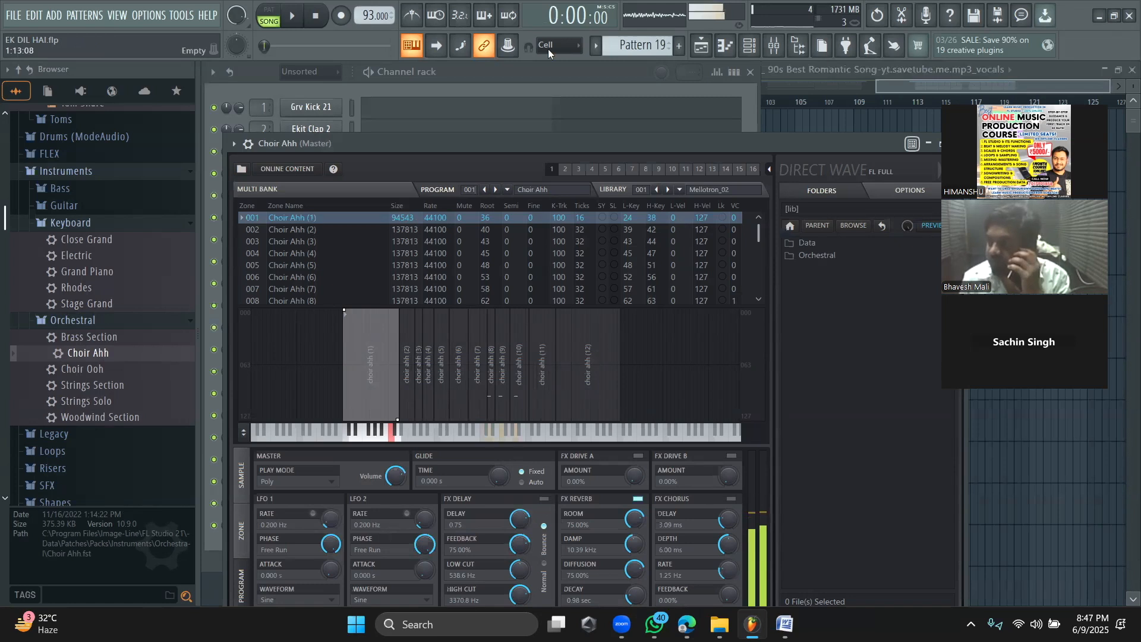
{"action": "left_click", "coordinate": [509, 80]}
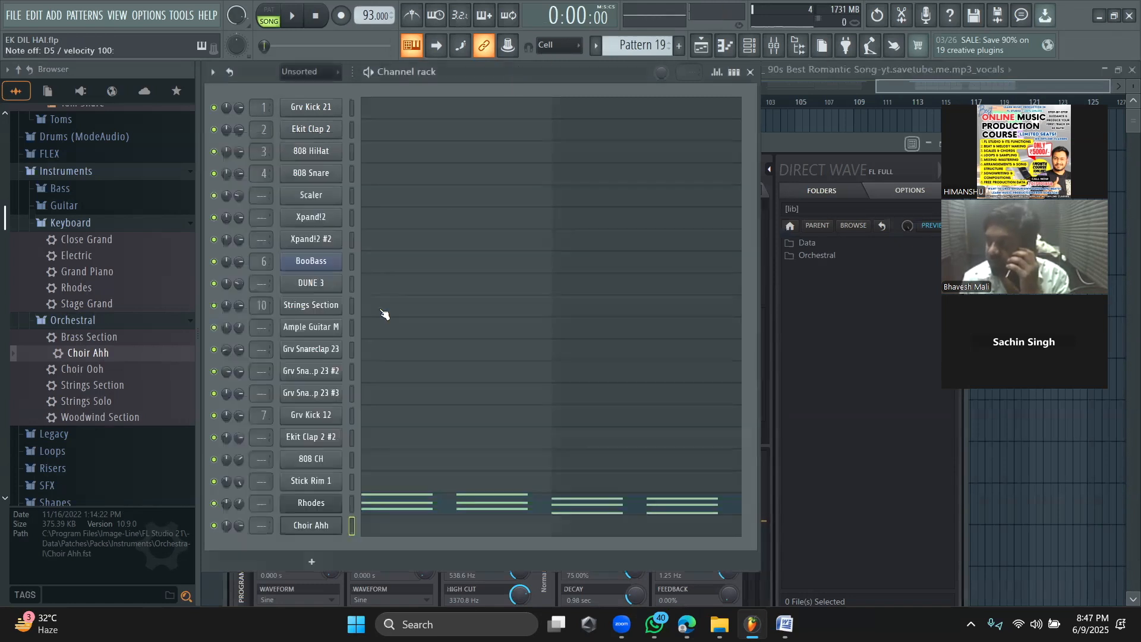
Step: Copy the Rhodes chords from Pattern 19 and paste them into the Choir Ahh channel of Pattern 20
{"action": "right_click", "coordinate": [315, 510]}
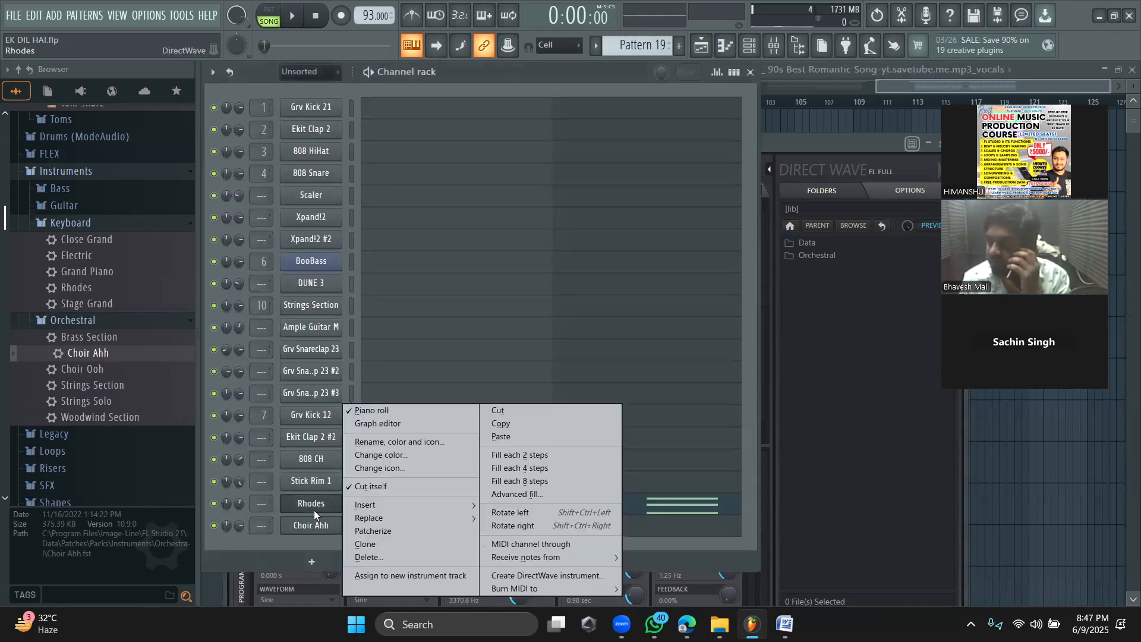
{"action": "left_click", "coordinate": [506, 422]}
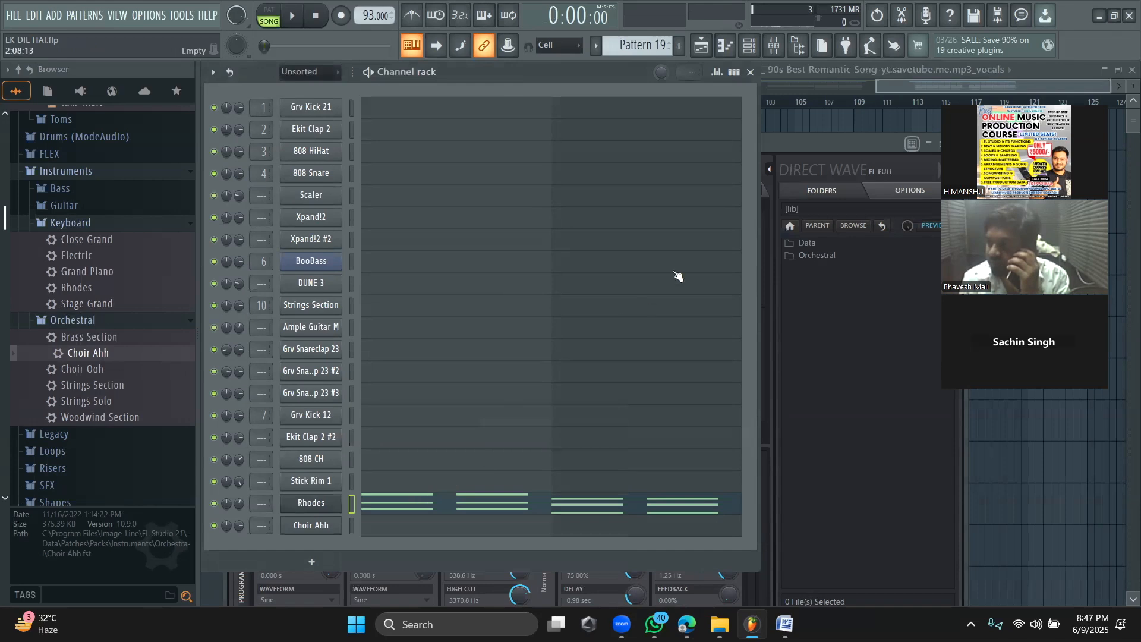
{"action": "left_click", "coordinate": [926, 84]}
{"action": "double_click", "coordinate": [691, 427]}
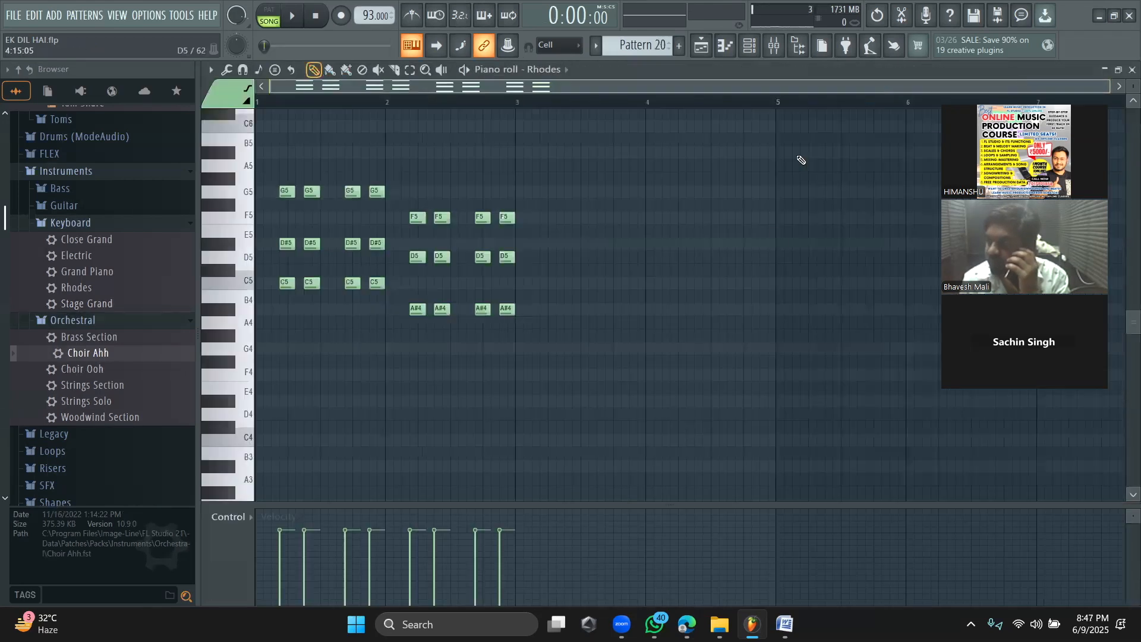
{"action": "left_click", "coordinate": [749, 48]}
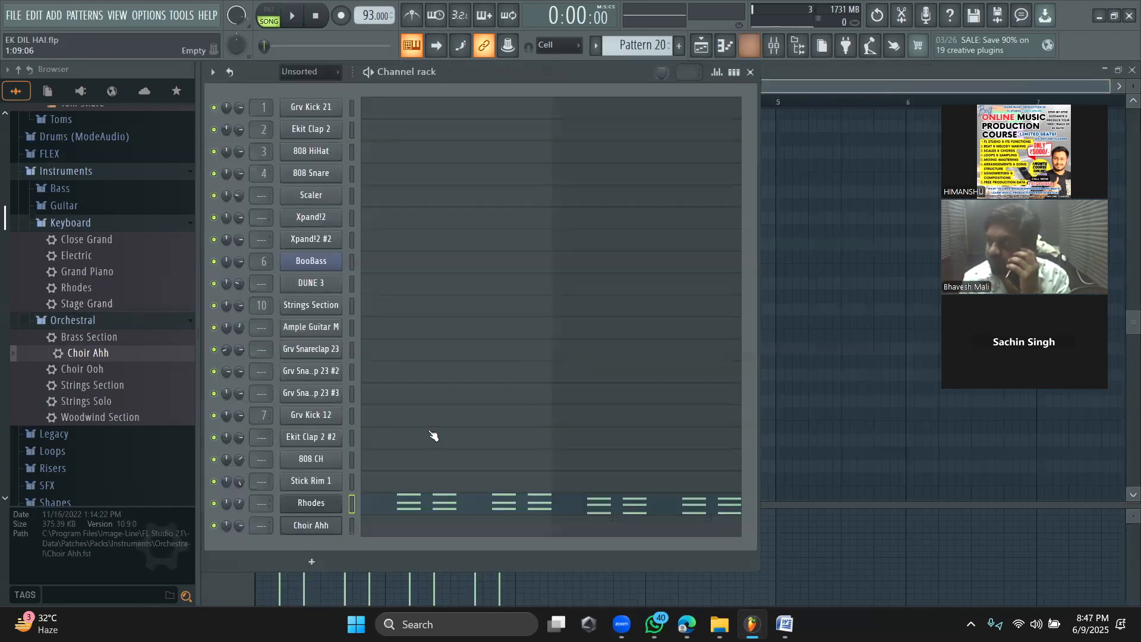
{"action": "right_click", "coordinate": [324, 526]}
{"action": "left_click", "coordinate": [537, 441]}
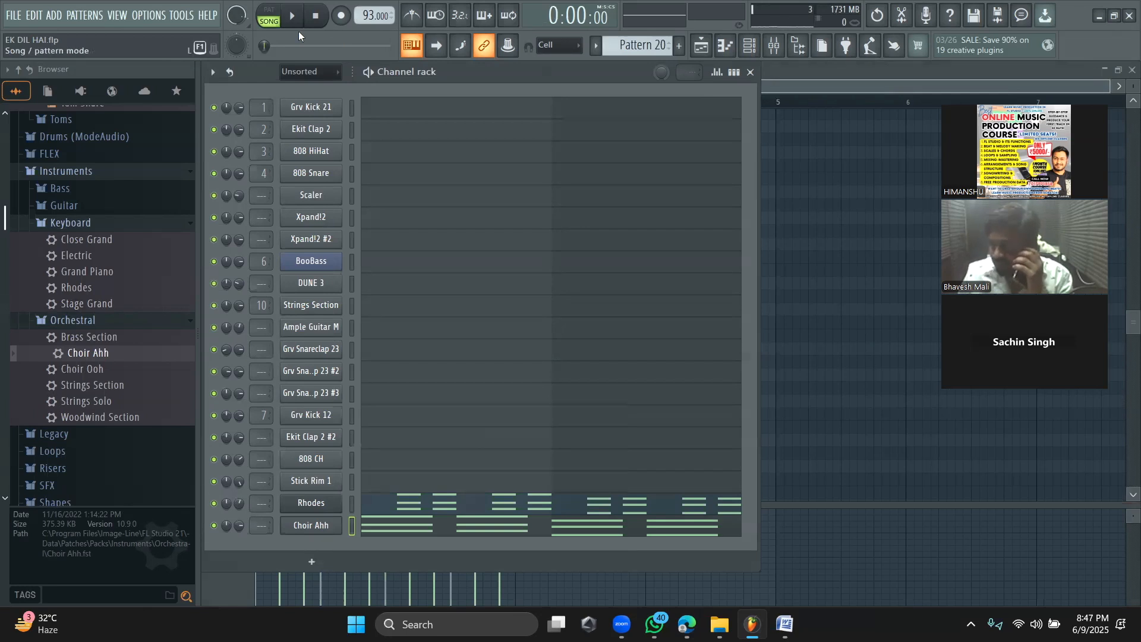
Step: While Pattern 20 plays in pattern mode, delete each bar's second Choir Ahh chord and extend the remaining chords to a full bar
{"action": "left_click", "coordinate": [269, 17]}
{"action": "key", "text": "space"}
{"action": "left_click", "coordinate": [397, 529]}
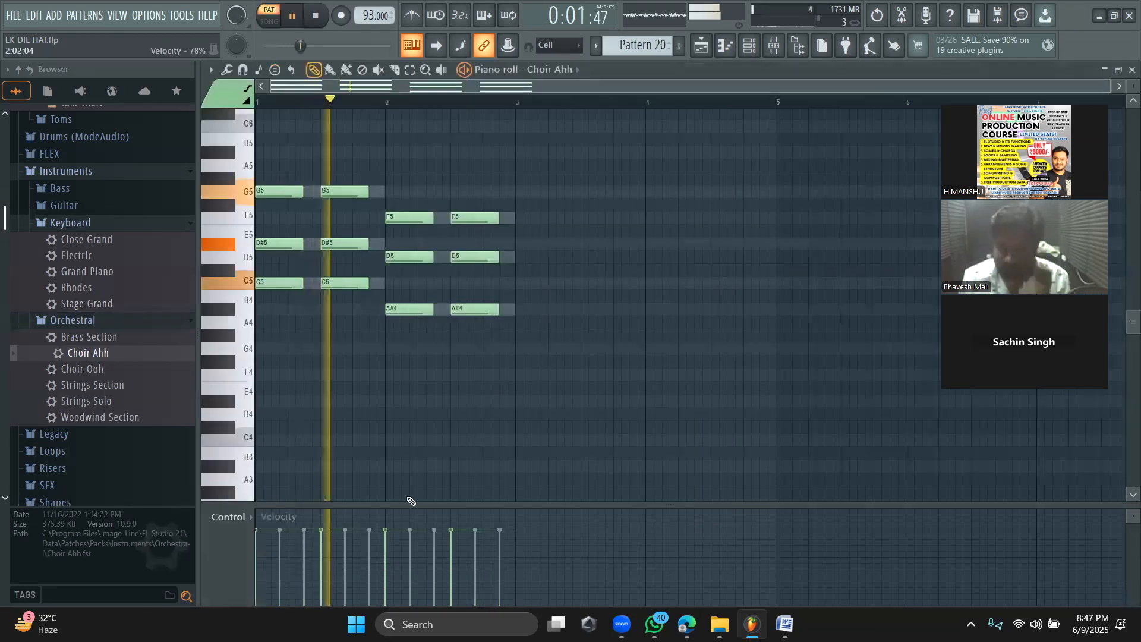
{"action": "right_click", "coordinate": [348, 191]}
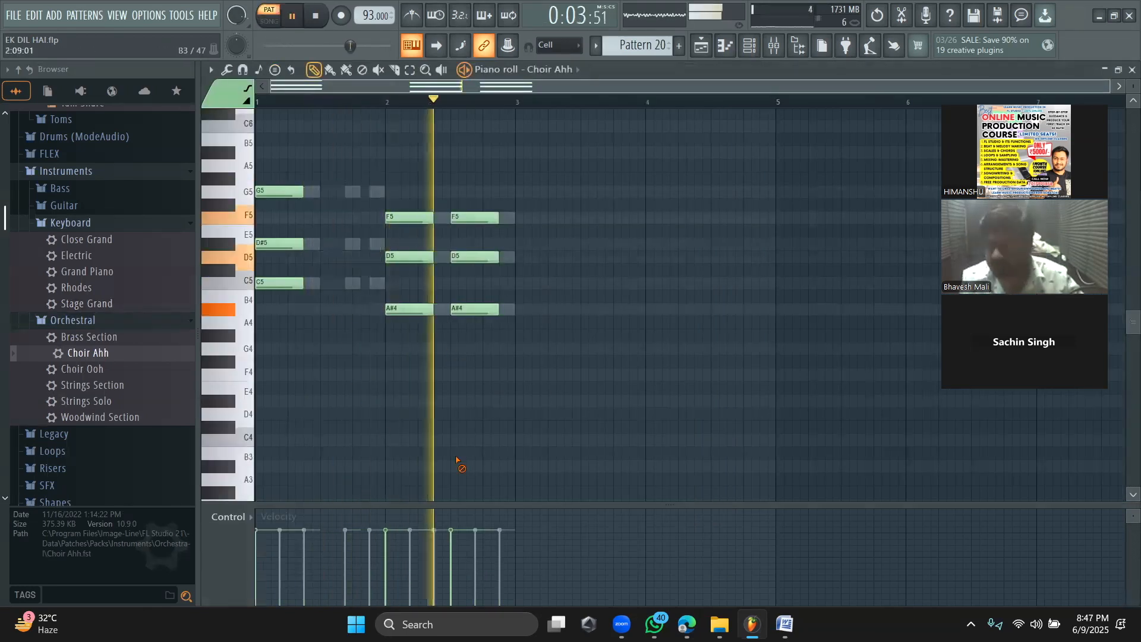
{"action": "right_click", "coordinate": [470, 308]}
{"action": "key", "text": "ctrl+a"}
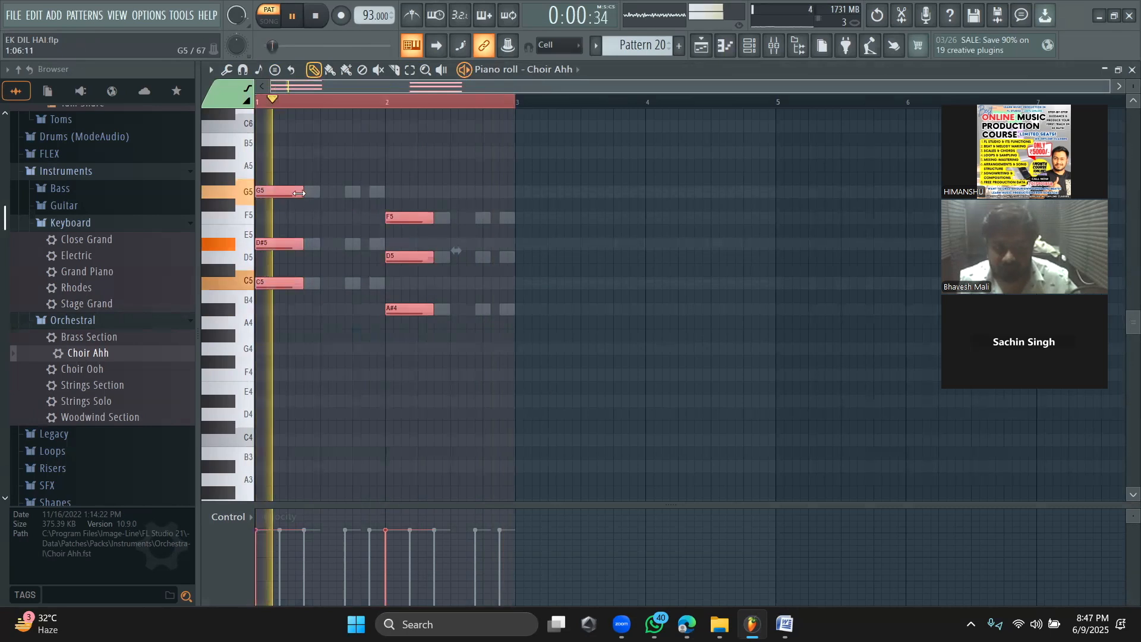
{"action": "left_click_drag", "start_coordinate": [299, 192], "coordinate": [382, 196]}
{"action": "scroll", "coordinate": [382, 198], "scroll_direction": "up", "scroll_amount": 5}
{"action": "key", "text": "space"}
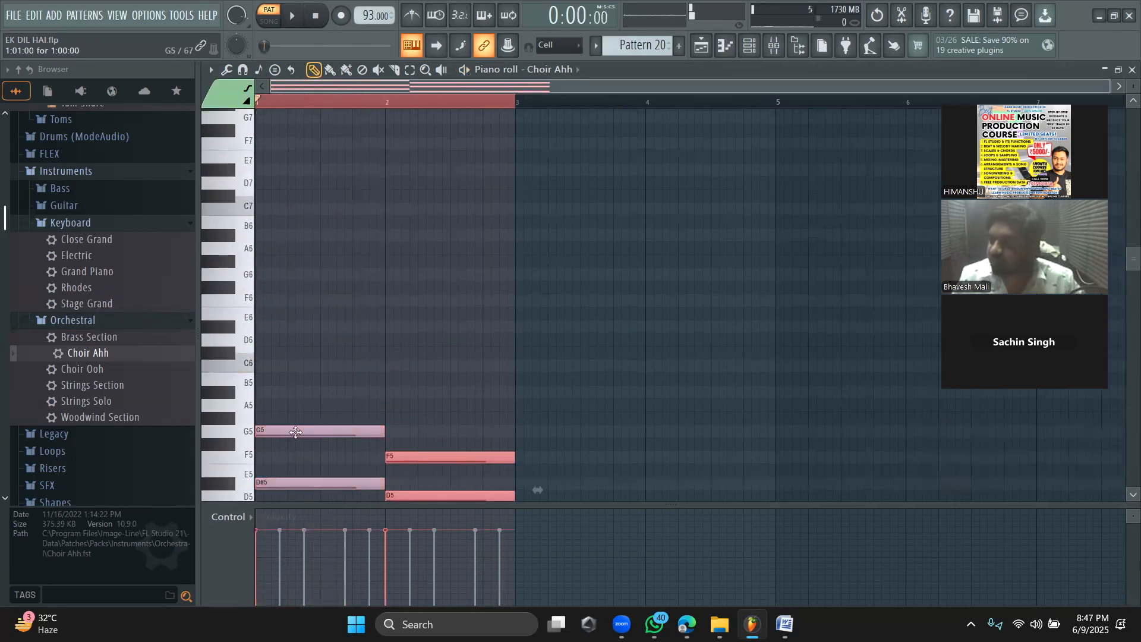
Step: Move the Choir Ahh chords up one octave, listen to the pattern, and fine-tune the Choir Ahh channel's volume
{"action": "left_click_drag", "start_coordinate": [285, 433], "coordinate": [255, 254]}
{"action": "key", "text": "space"}
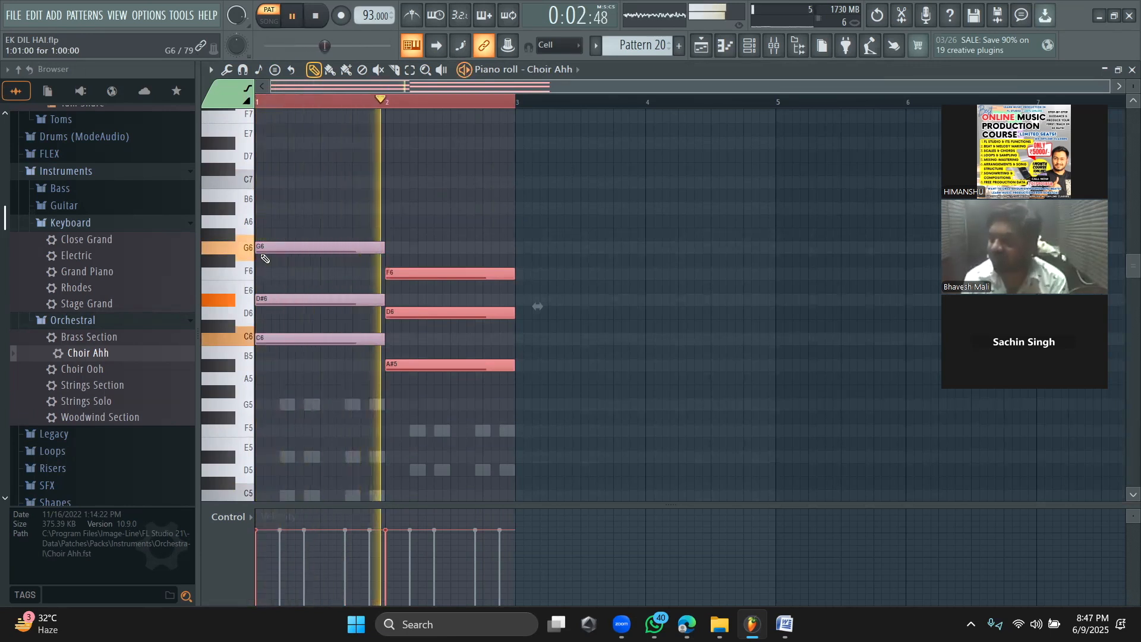
{"action": "key", "text": "F6"}
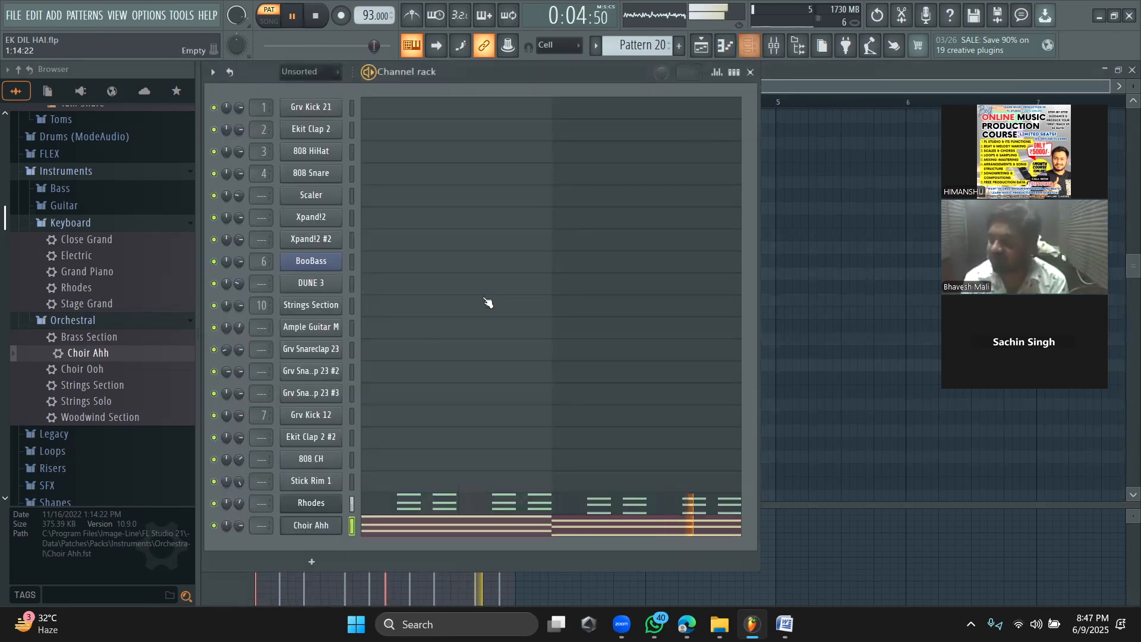
{"action": "left_click_drag", "start_coordinate": [238, 524], "coordinate": [238, 525]}
Step: Play the song from about bar 93 to hear the Pattern 20 choir chords under the vocals
{"action": "left_click", "coordinate": [701, 45]}
{"action": "key", "text": "space"}
{"action": "left_click", "coordinate": [627, 105]}
{"action": "key", "text": "space"}
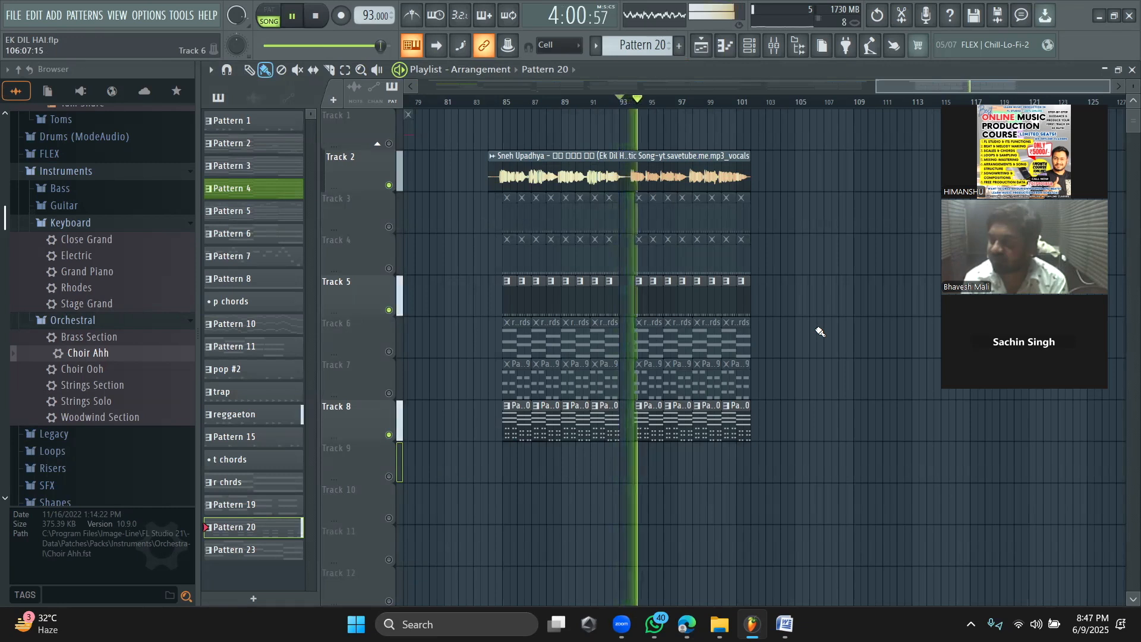
{"action": "left_click", "coordinate": [749, 47]}
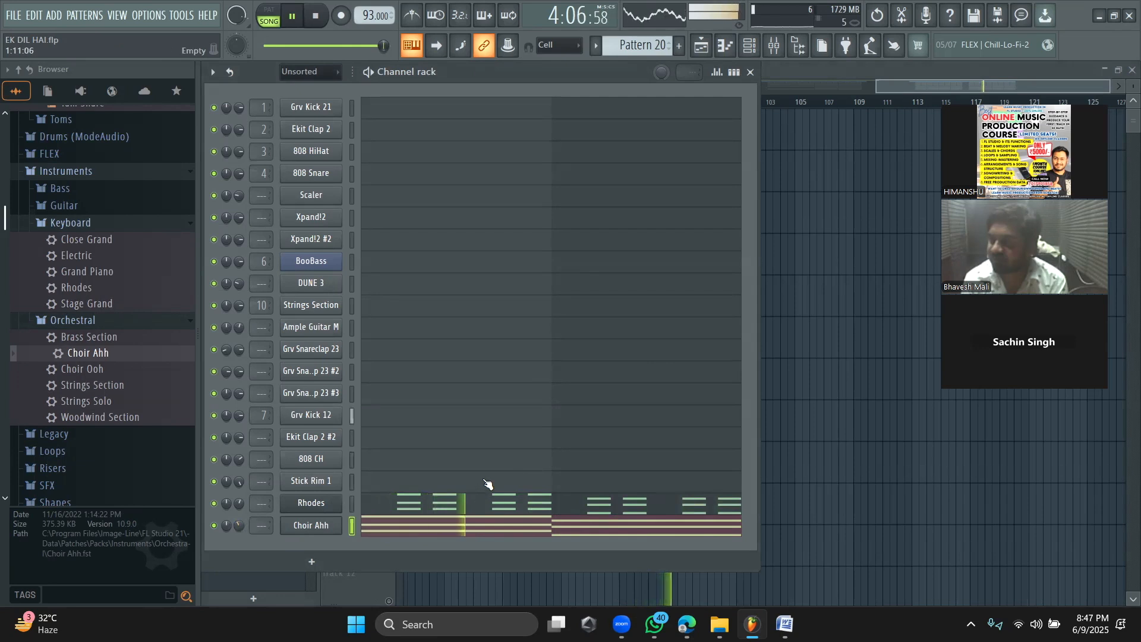
{"action": "left_click", "coordinate": [885, 86]}
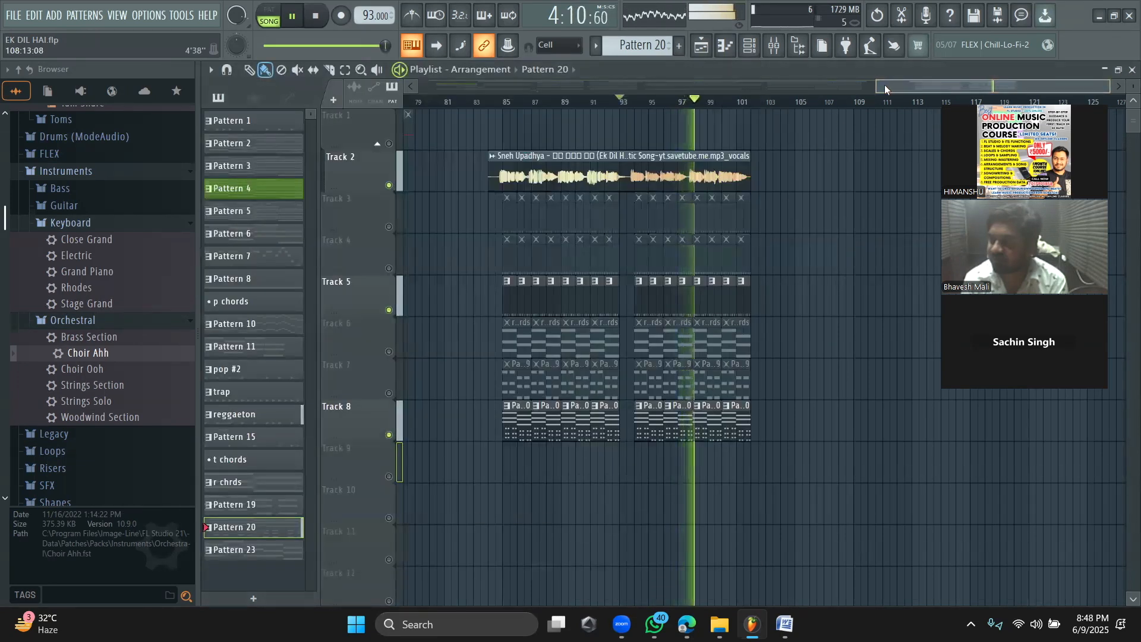
{"action": "key", "text": "space"}
Step: Search the generator plugins for "ne" and add Nexus as a new channel in the Channel rack
{"action": "left_click_drag", "start_coordinate": [878, 87], "coordinate": [902, 88]}
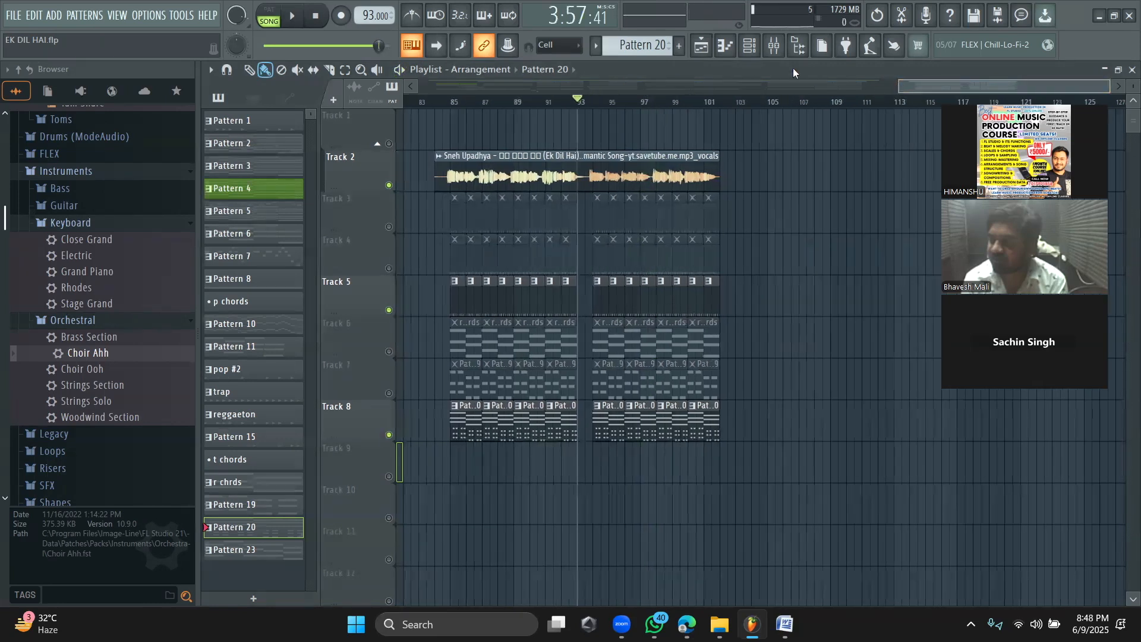
{"action": "left_click", "coordinate": [747, 53]}
{"action": "left_click", "coordinate": [309, 563]}
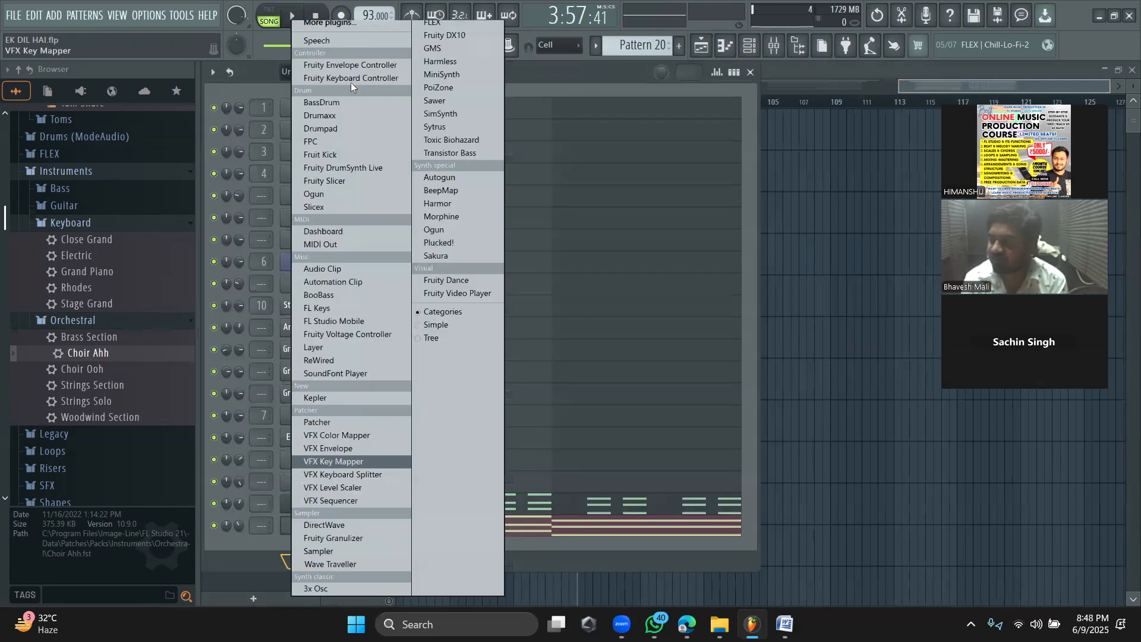
{"action": "left_click", "coordinate": [337, 26]}
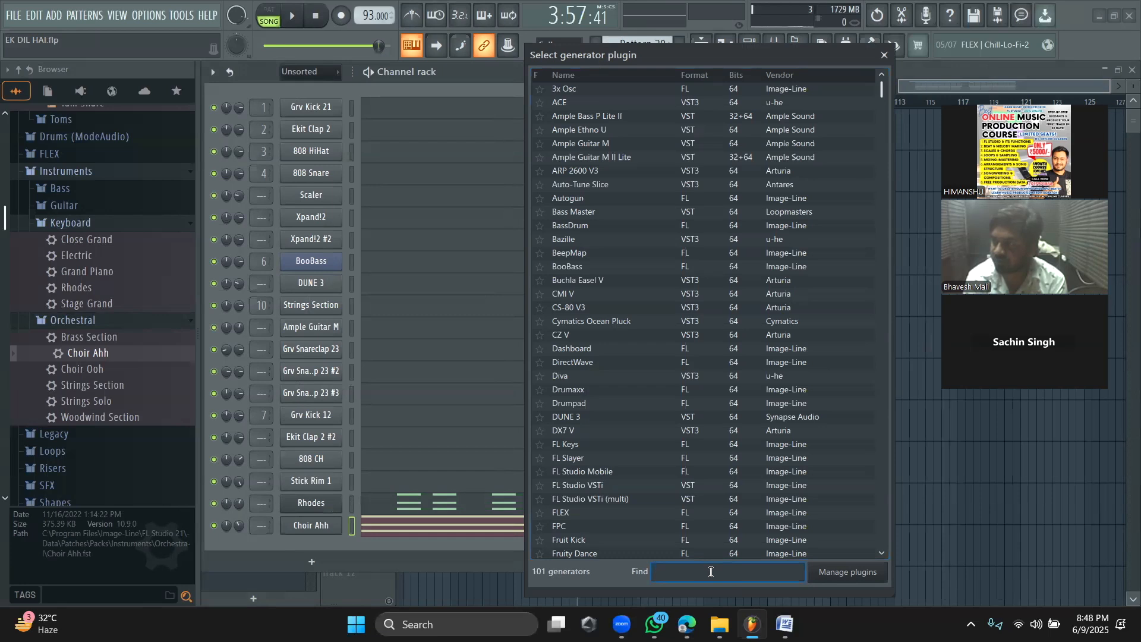
{"action": "type", "text": "ne"}
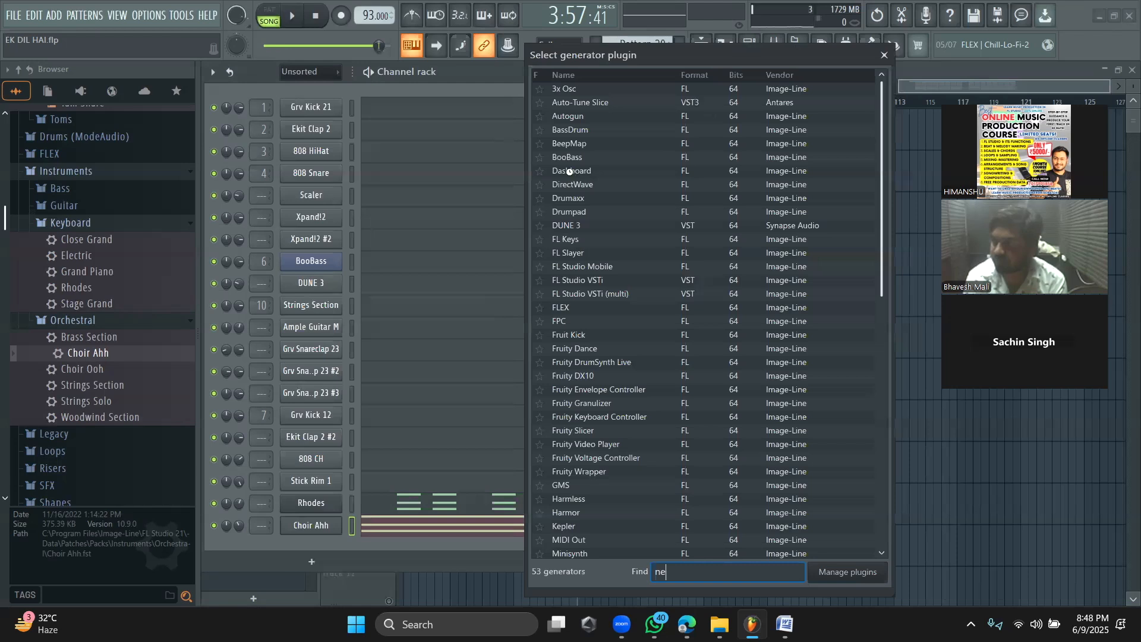
{"action": "key", "text": "Return"}
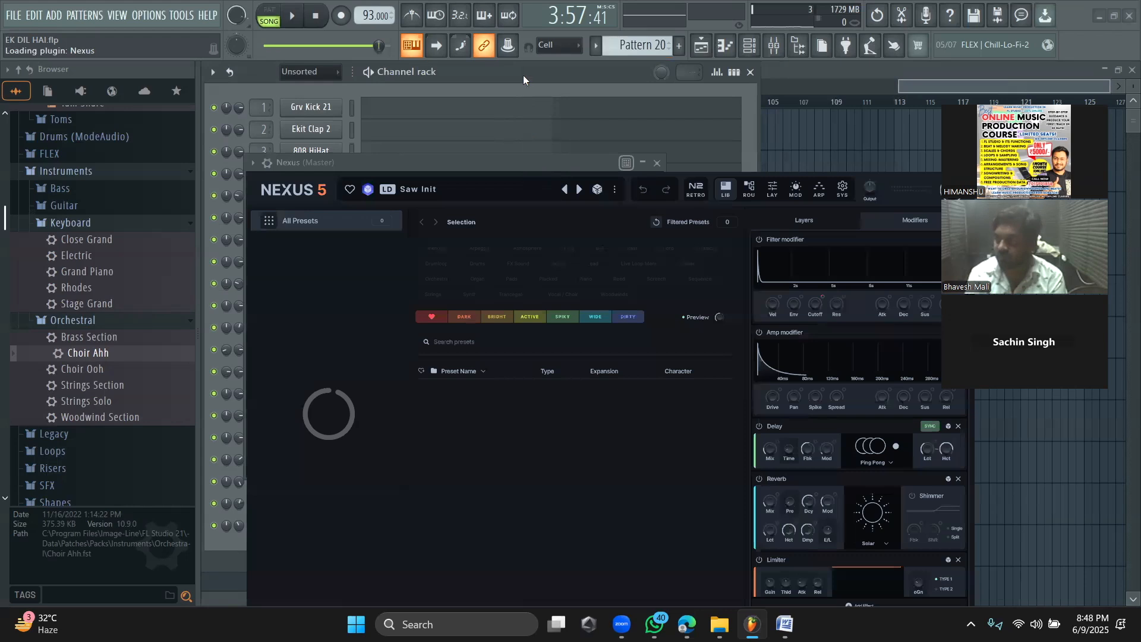
Step: Copy the Choir Ahh chords from Pattern 20 and paste them into the Nexus channel of the new Pattern 21
{"action": "right_click", "coordinate": [319, 523]}
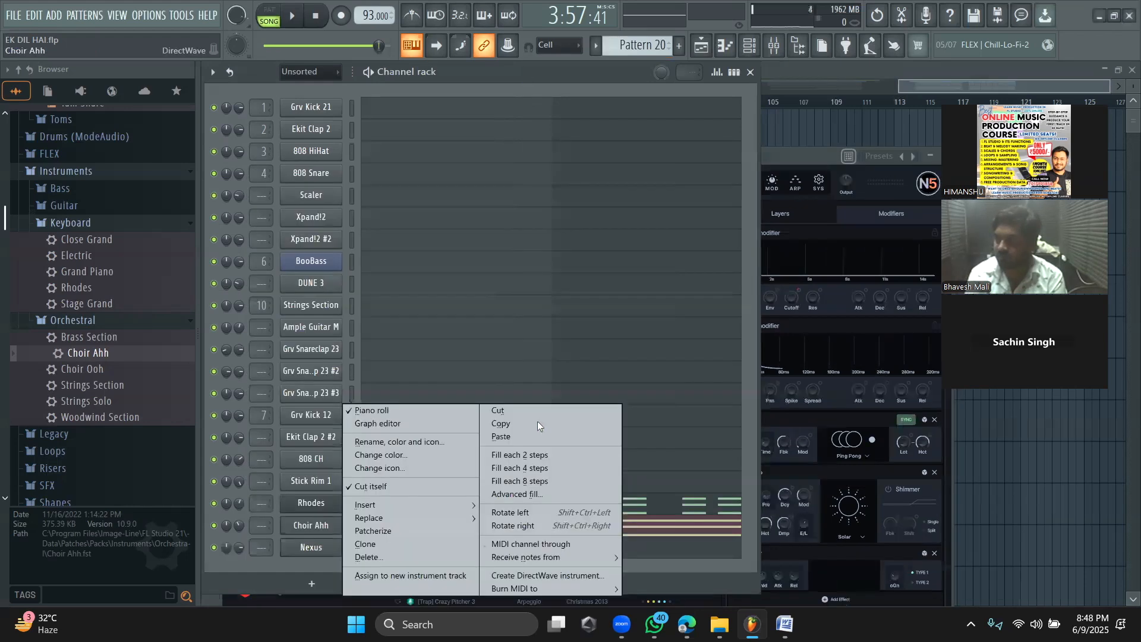
{"action": "key", "text": "KP_Add"}
{"action": "right_click", "coordinate": [322, 546]}
{"action": "key", "text": "p"}
Step: Switch to pattern mode and load the [Tropical] Atlantis arpeggio preset in Nexus while Pattern 21 plays
{"action": "key", "text": "l"}
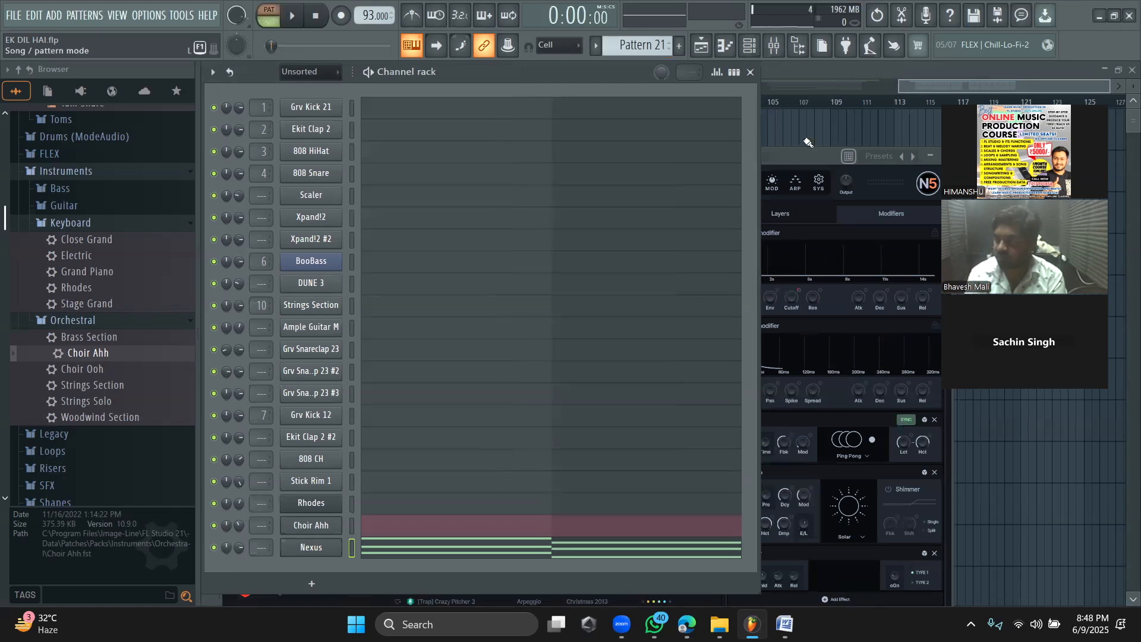
{"action": "left_click_drag", "start_coordinate": [804, 161], "coordinate": [797, 109]}
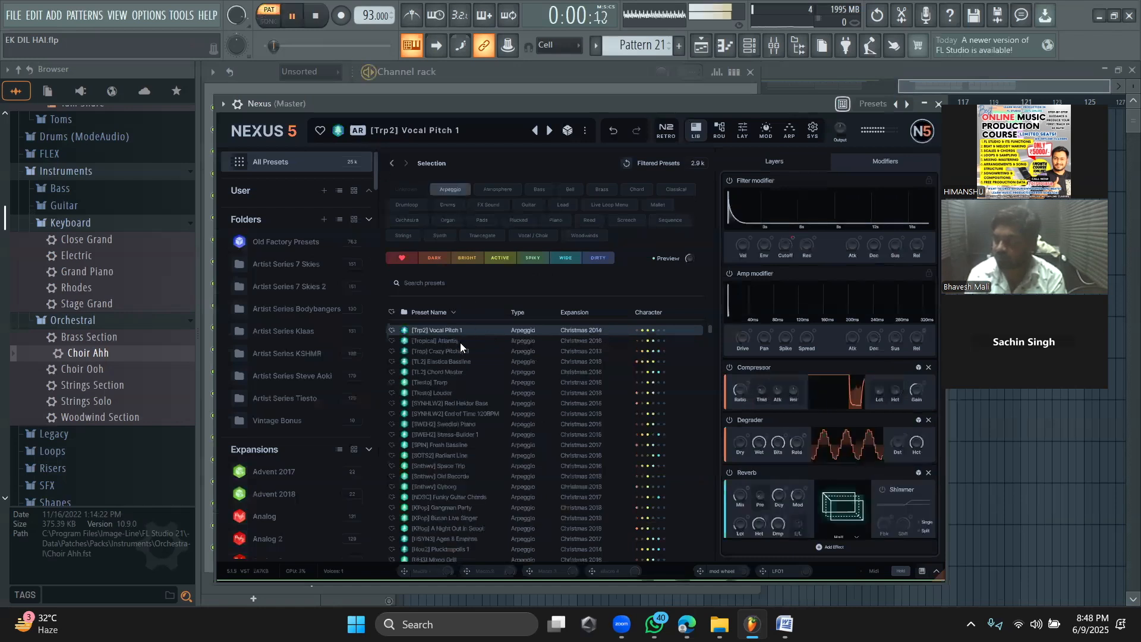
{"action": "left_click", "coordinate": [460, 342]}
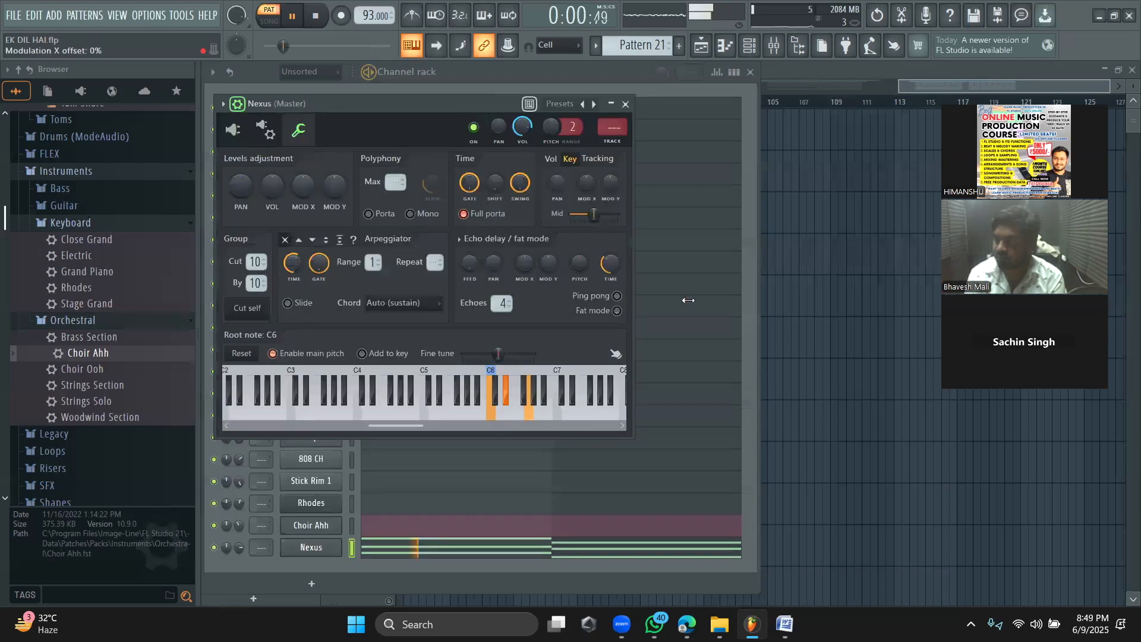
{"action": "key", "text": "space"}
Step: Place Pattern 21 clips on Track 9 under both vocal sections and play the song from about bar 84
{"action": "key", "text": "F5"}
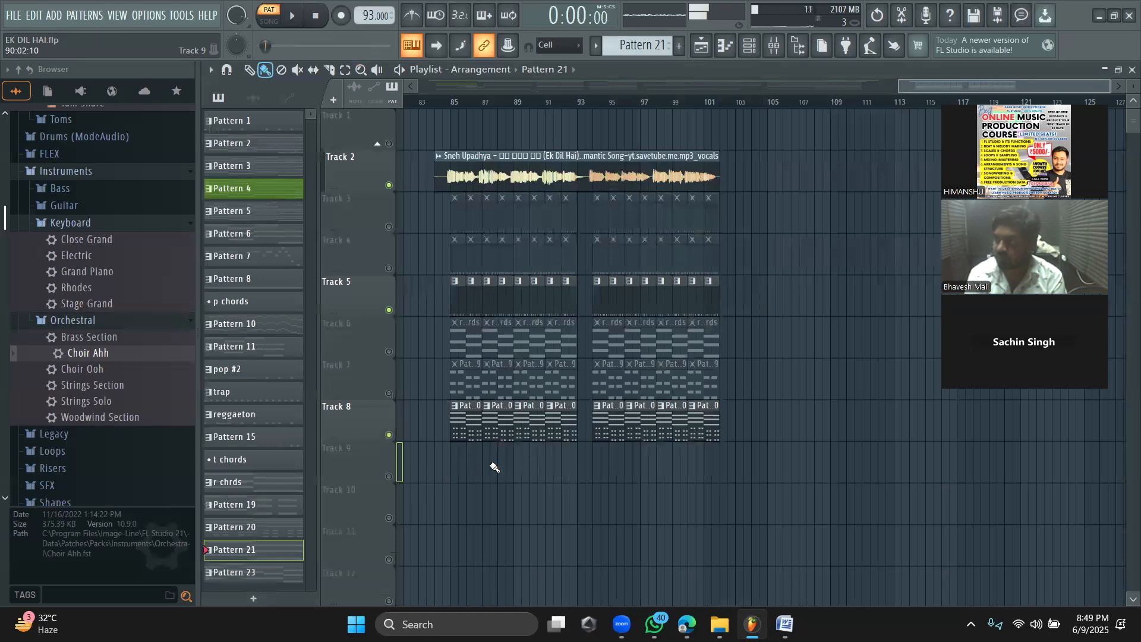
{"action": "left_click_drag", "start_coordinate": [535, 464], "coordinate": [713, 467]}
{"action": "left_click", "coordinate": [459, 105]}
{"action": "key", "text": "space"}
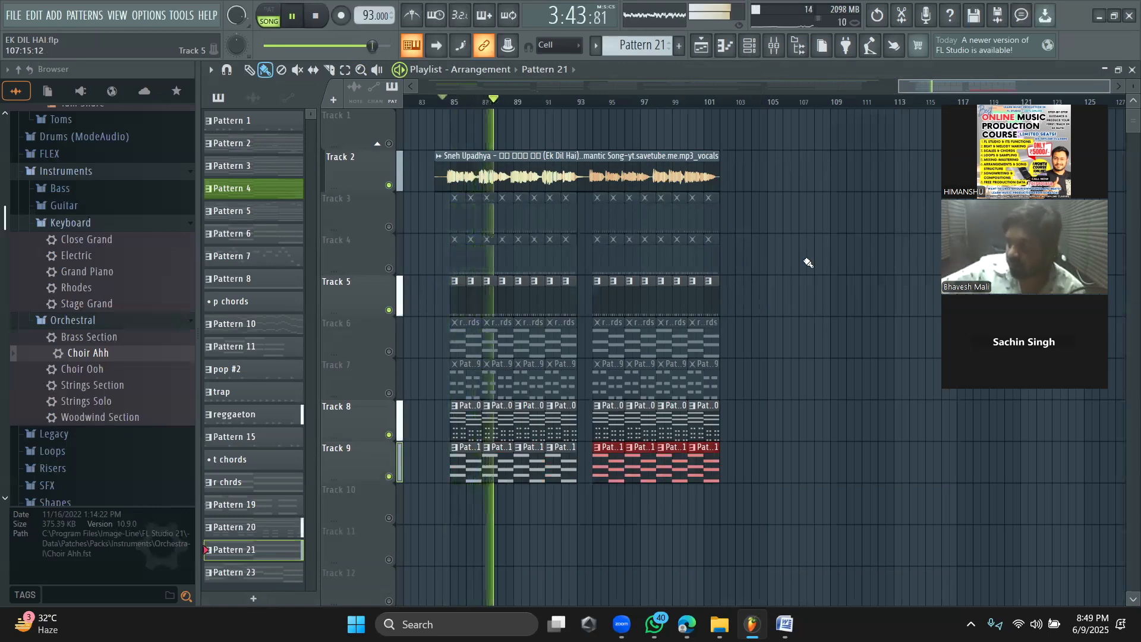
Step: Fine-tune the Nexus channel's volume in the Channel rack and replay the song from about bar 84
{"action": "key", "text": "space"}
{"action": "left_click", "coordinate": [750, 51]}
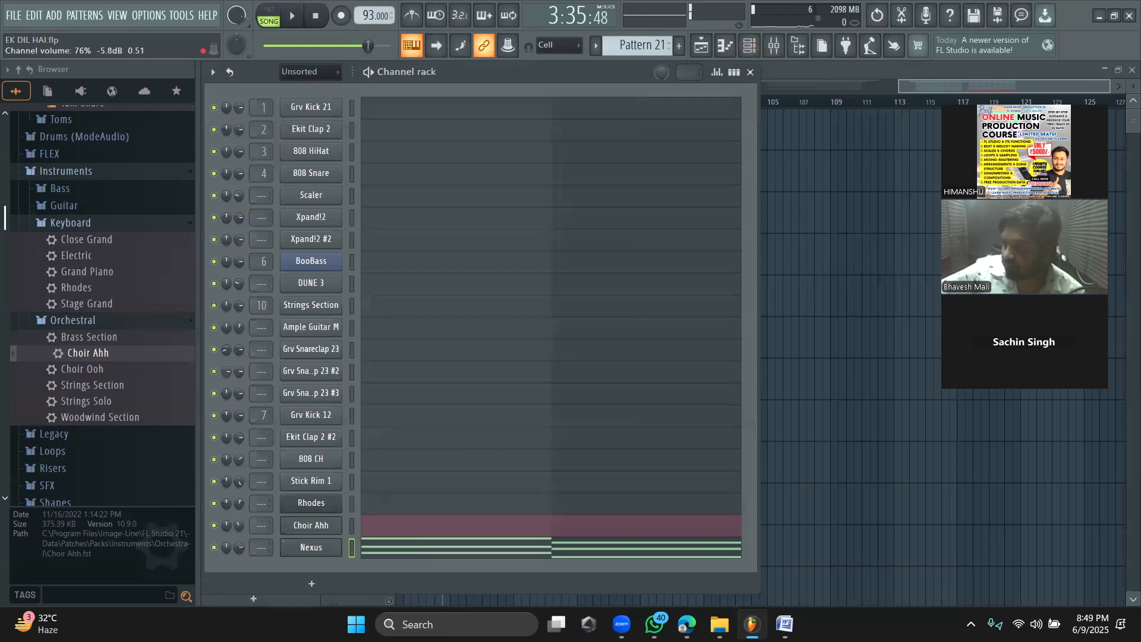
{"action": "left_click", "coordinate": [911, 86]}
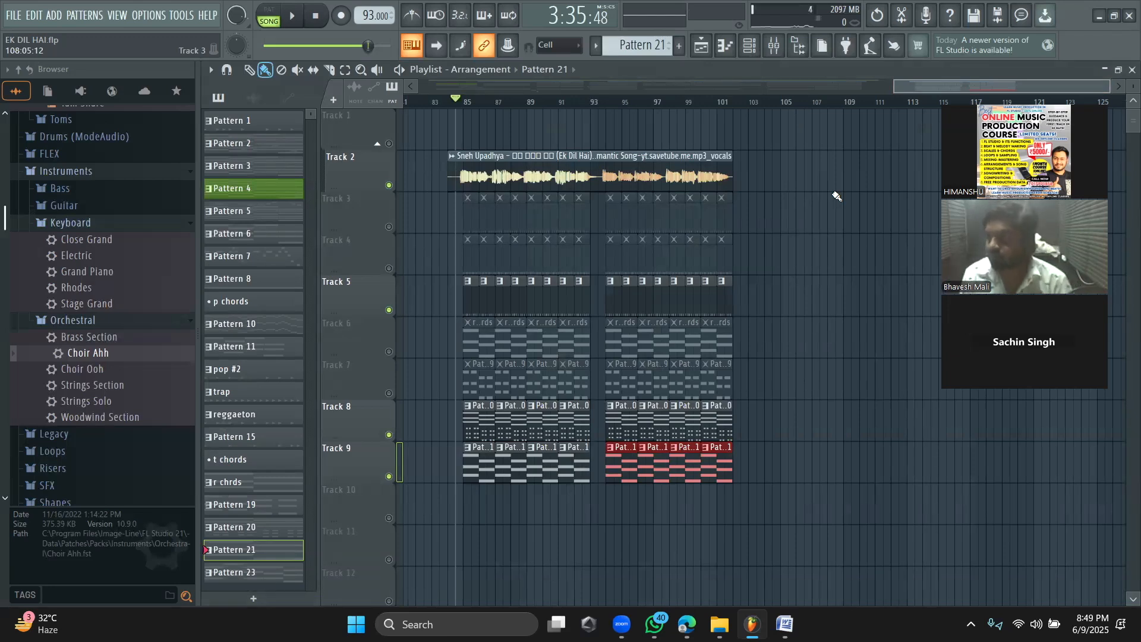
{"action": "key", "text": "space"}
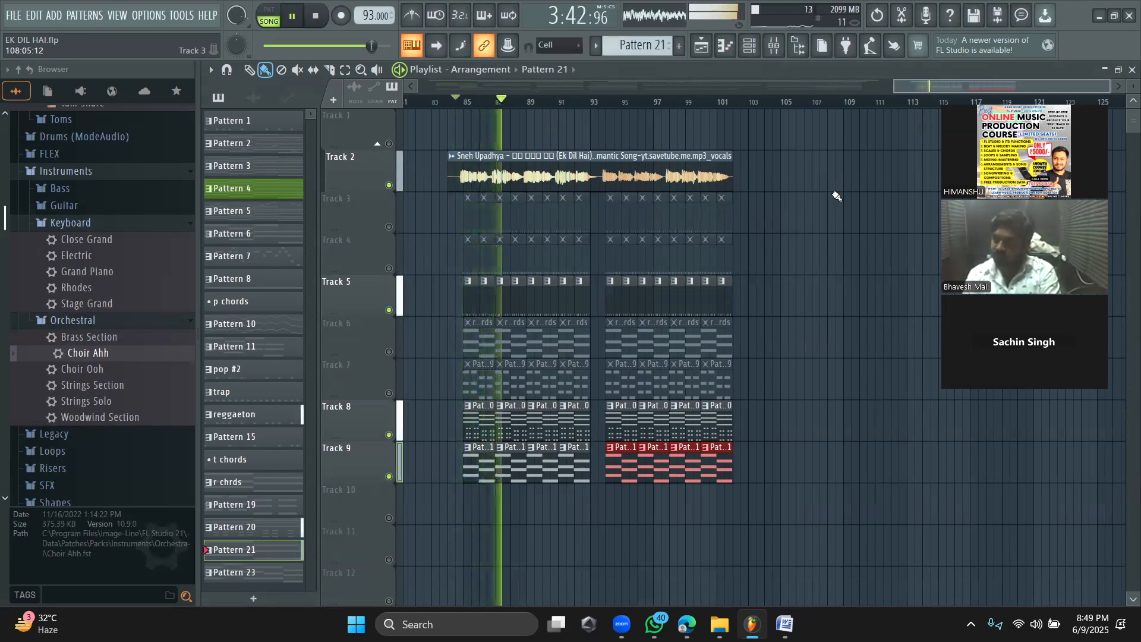
Step: Adjust the vocal clip's channel volume to about 75% and play the song from about bar 93
{"action": "left_click", "coordinate": [658, 170]}
{"action": "double_click", "coordinate": [658, 170]}
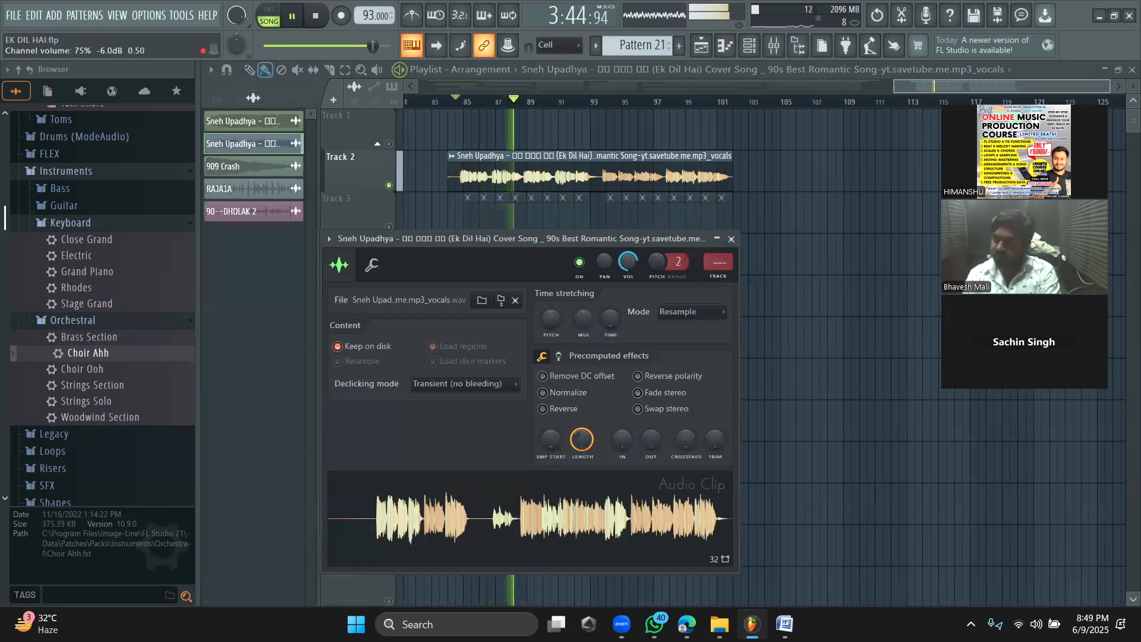
{"action": "left_click_drag", "start_coordinate": [921, 85], "coordinate": [927, 86]}
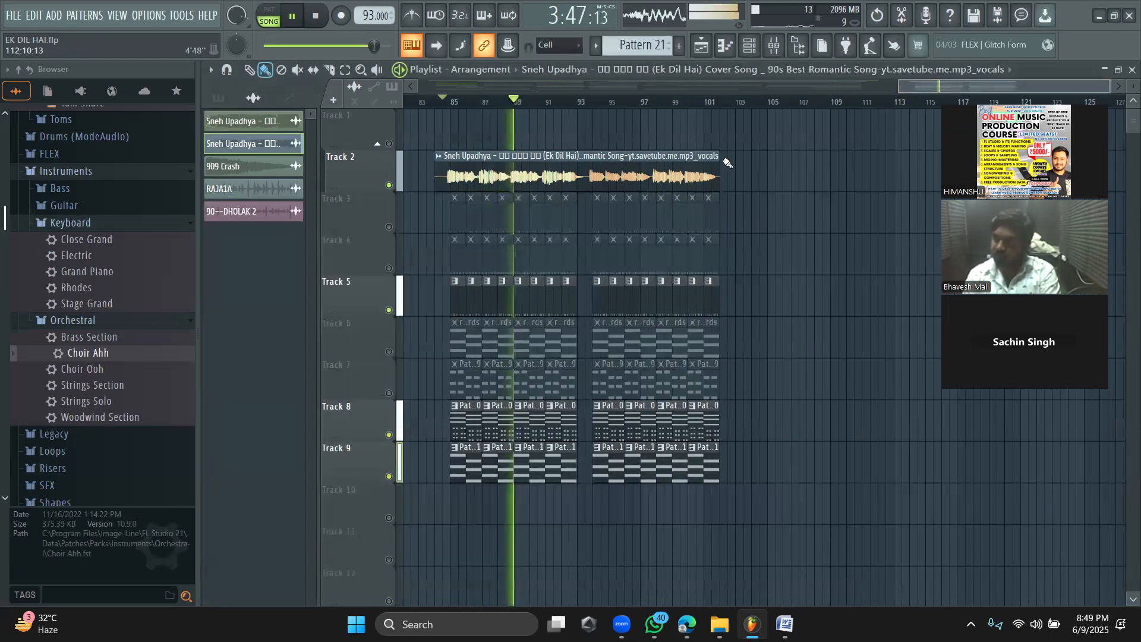
{"action": "key", "text": "space"}
{"action": "left_click", "coordinate": [579, 102]}
{"action": "key", "text": "space"}
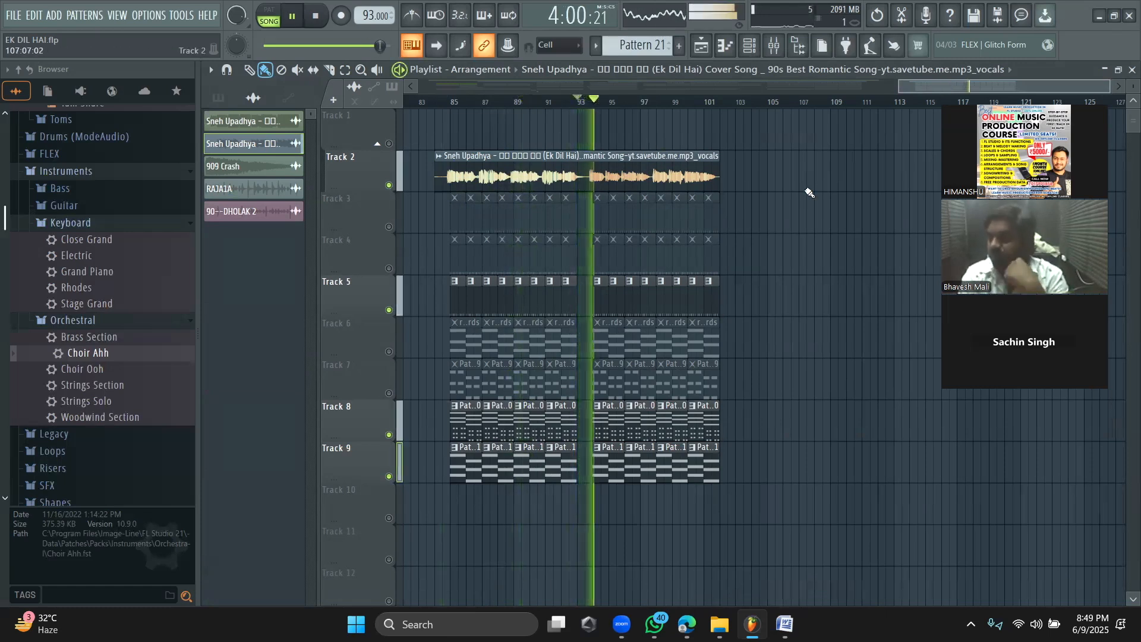
Step: Show the Unsorted channels in the Channel rack, stop playback and clone the Nexus channel
{"action": "left_click", "coordinate": [749, 45]}
{"action": "left_click", "coordinate": [309, 71]}
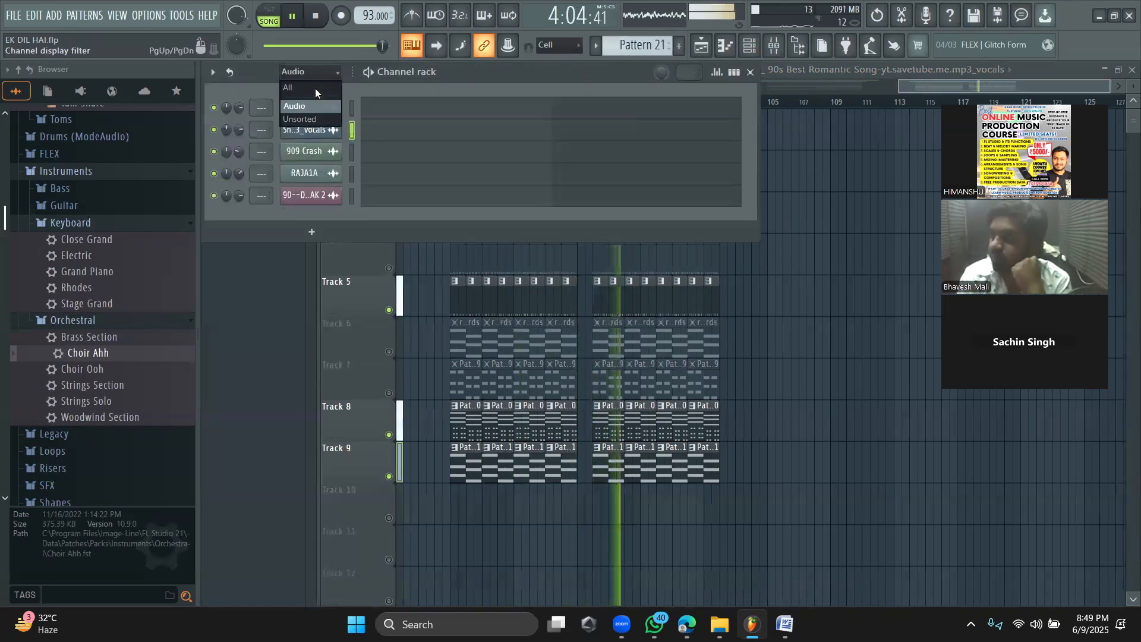
{"action": "left_click", "coordinate": [307, 115]}
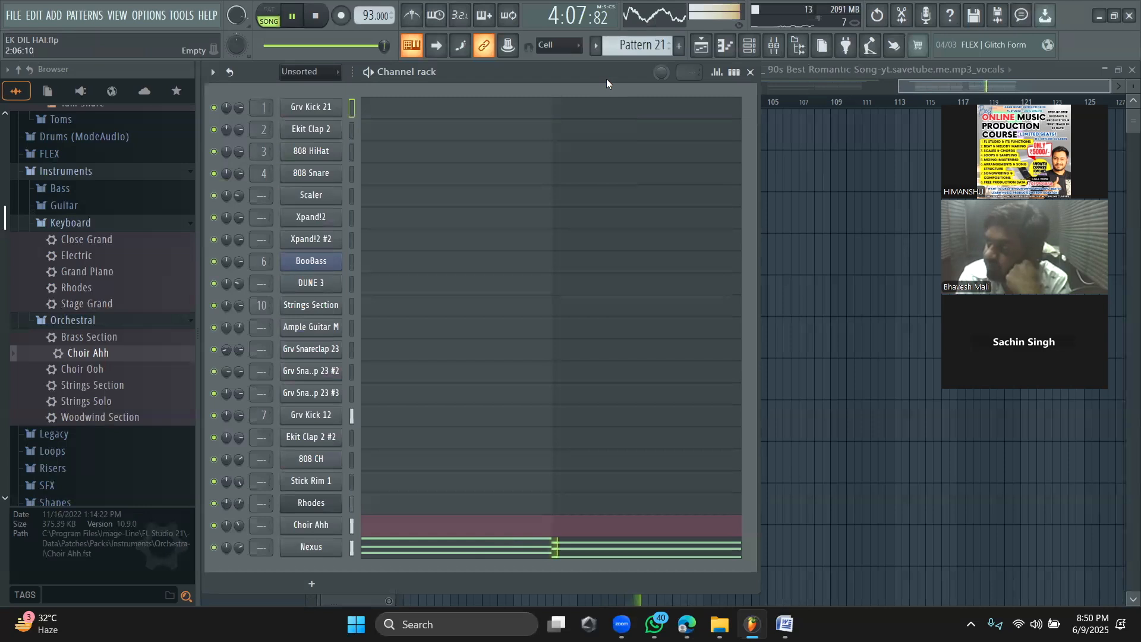
{"action": "key", "text": "space"}
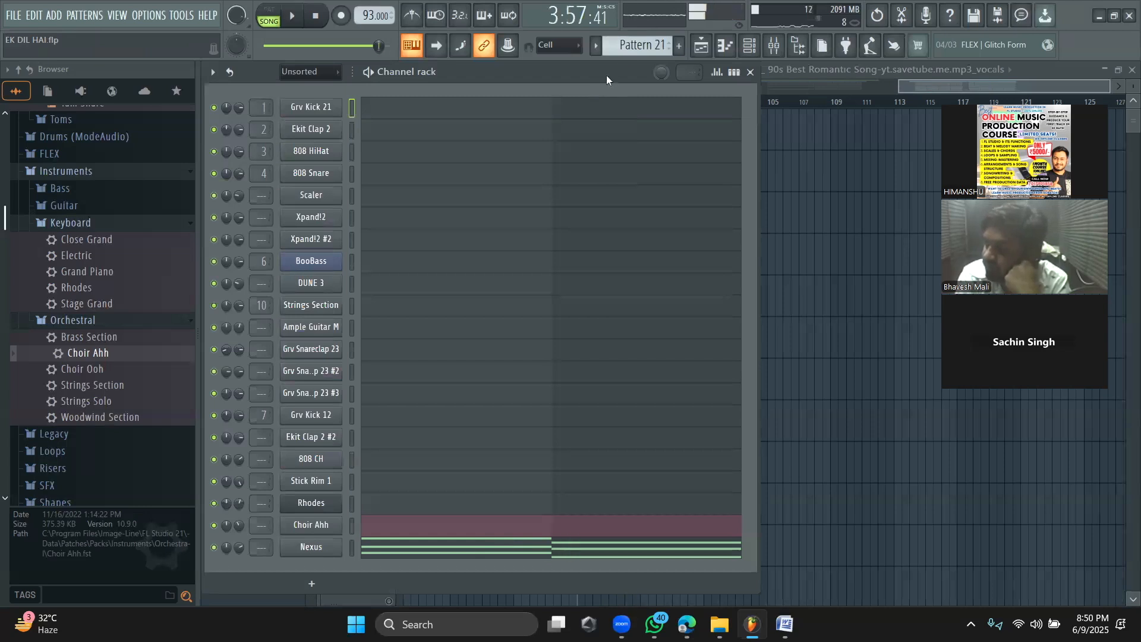
{"action": "right_click", "coordinate": [320, 554]}
{"action": "left_click", "coordinate": [415, 545]}
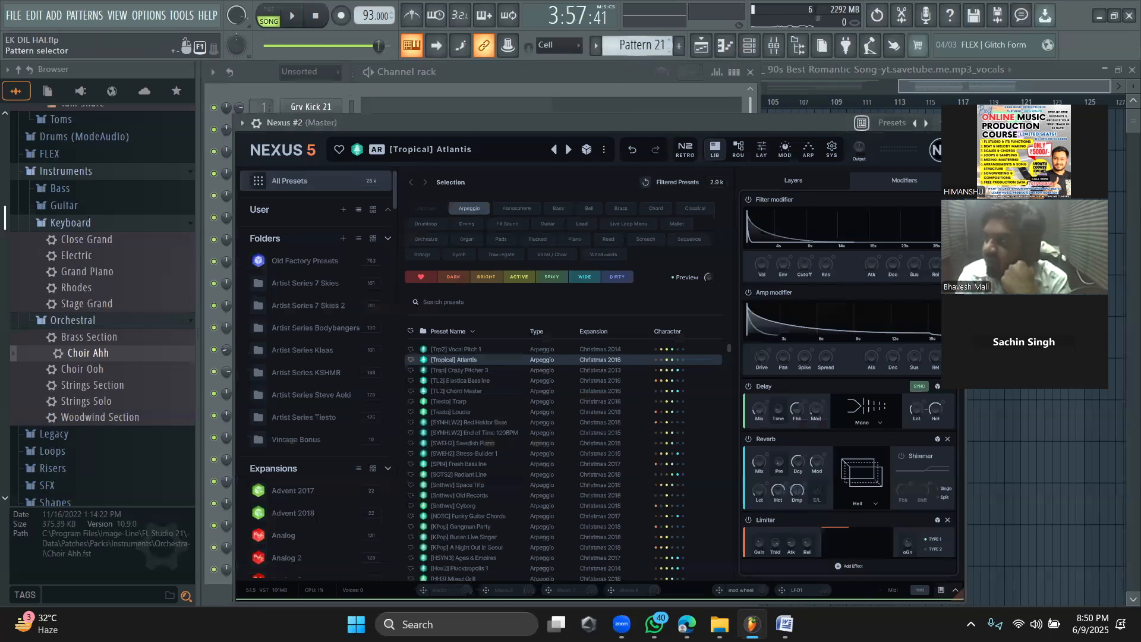
Step: Paste the copied chords into the Nexus #2 channel of the empty Pattern 22 and switch to pattern mode
{"action": "scroll", "coordinate": [634, 48], "scroll_direction": "up", "scroll_amount": 1}
{"action": "left_click", "coordinate": [604, 87]}
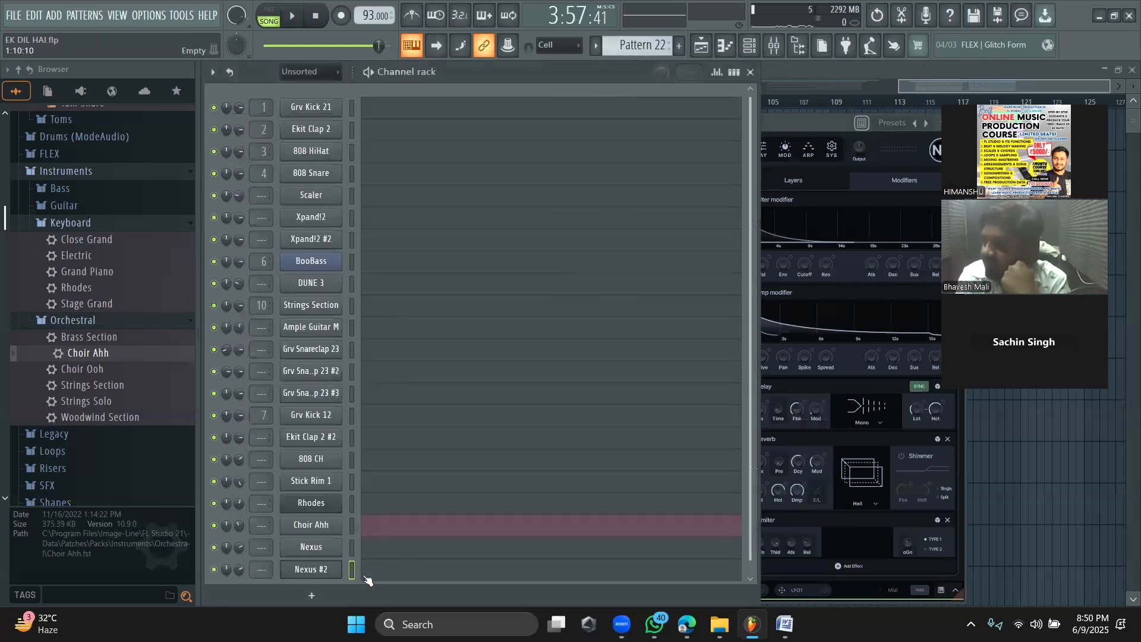
{"action": "right_click", "coordinate": [317, 570]}
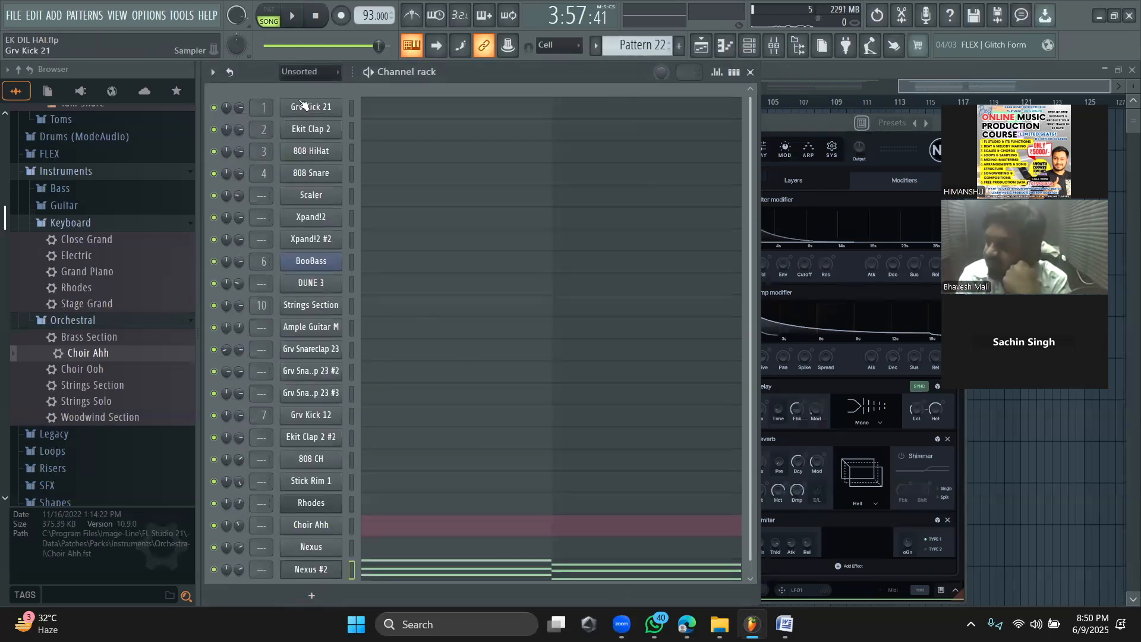
{"action": "left_click", "coordinate": [271, 21]}
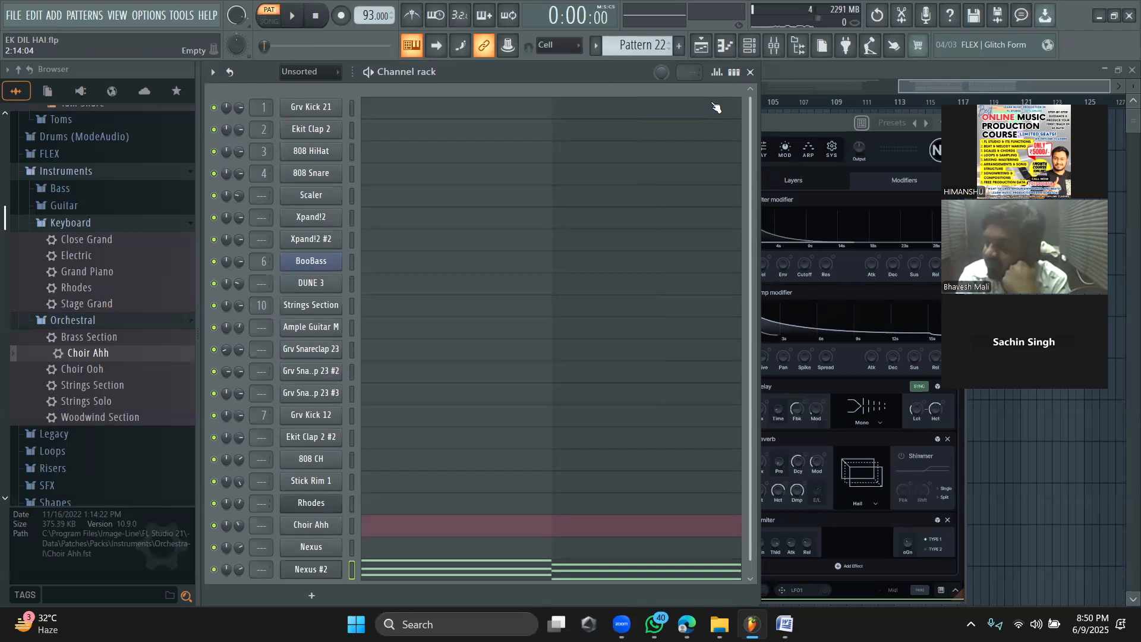
Step: Load the [Trap] Crazy Pitcher 3 preset in Nexus #2 and audition it with Pattern 22
{"action": "left_click", "coordinate": [774, 122]}
{"action": "left_click_drag", "start_coordinate": [759, 119], "coordinate": [792, 88]}
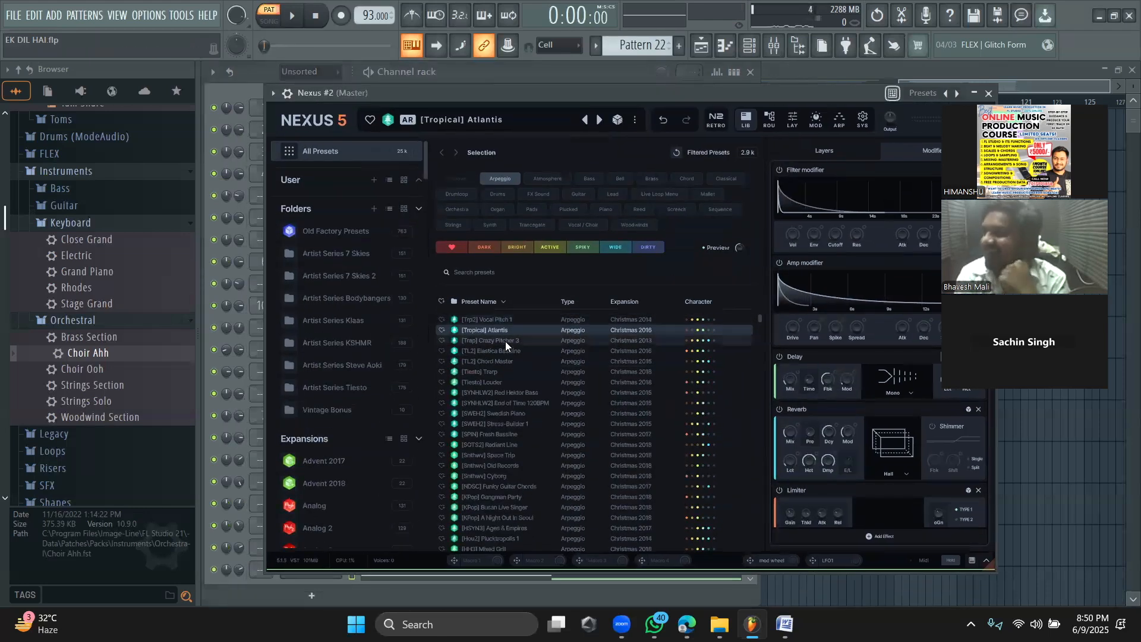
{"action": "left_click", "coordinate": [505, 341]}
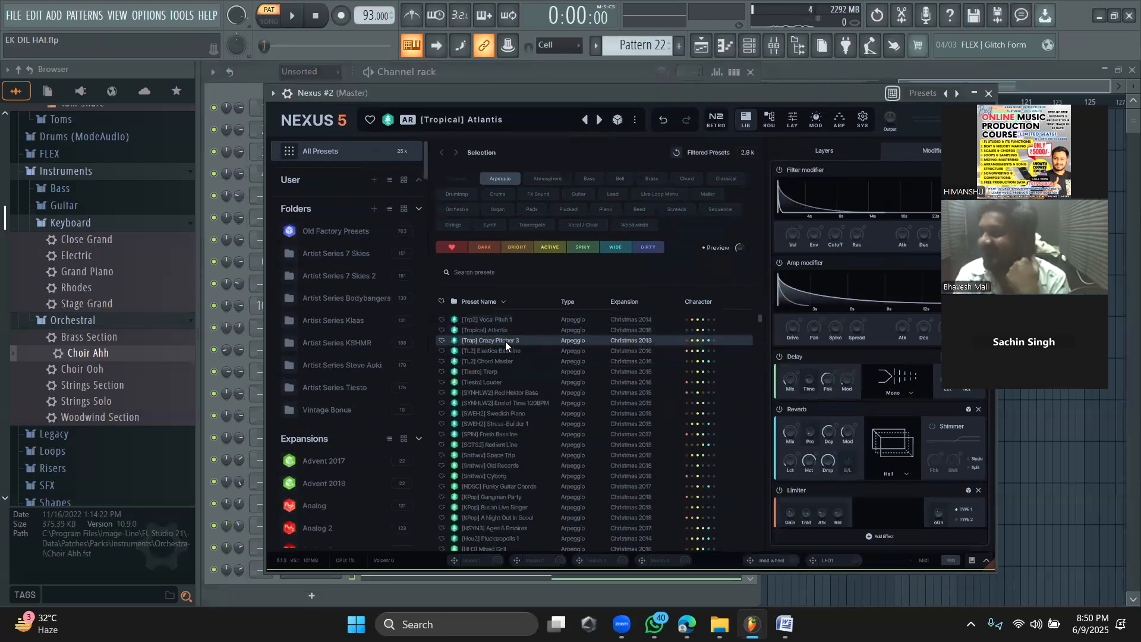
{"action": "left_click", "coordinate": [293, 18]}
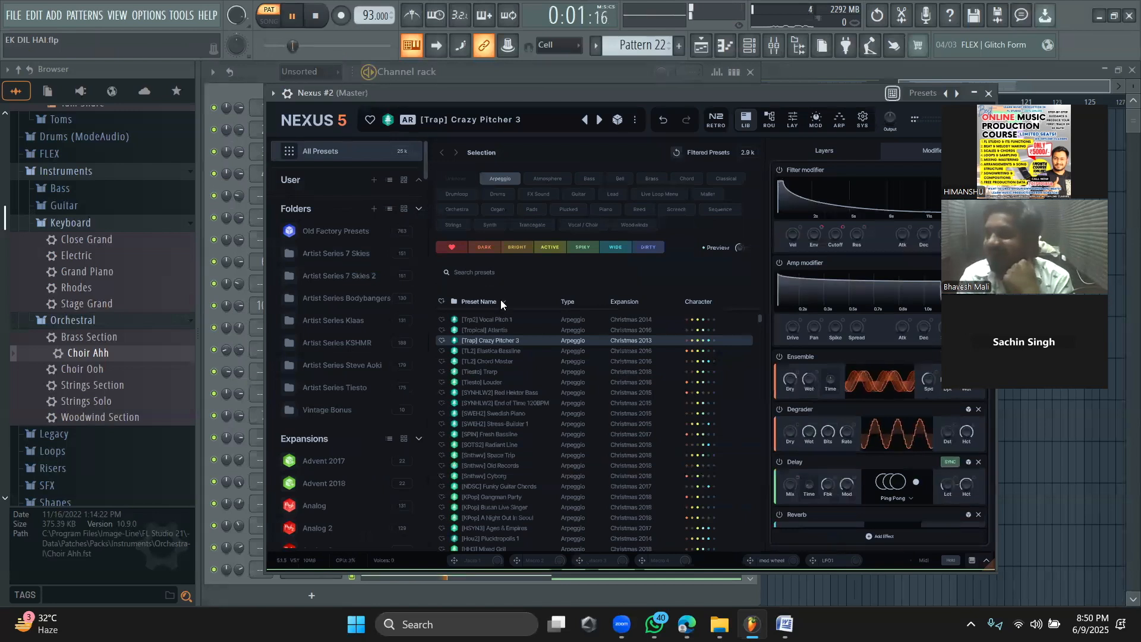
{"action": "key", "text": "space"}
Step: Select the Elastica Bassline preset in Nexus #2, then audition [Tiesto] Trarp and [Tiesto] Louder with the pattern
{"action": "left_click", "coordinate": [503, 352]}
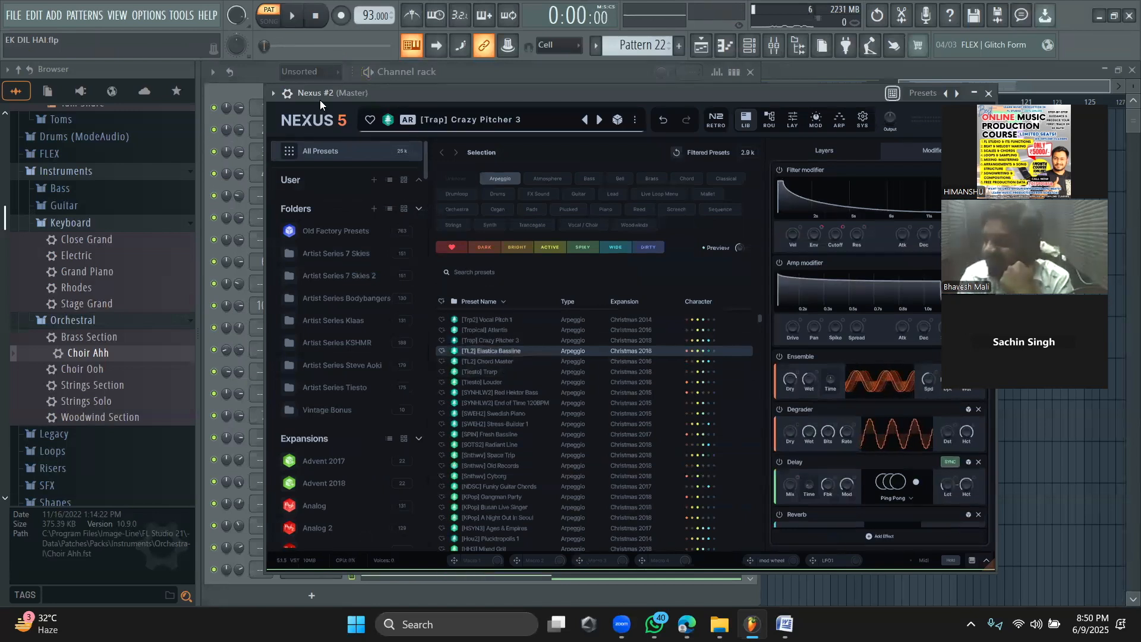
{"action": "left_click", "coordinate": [510, 371]}
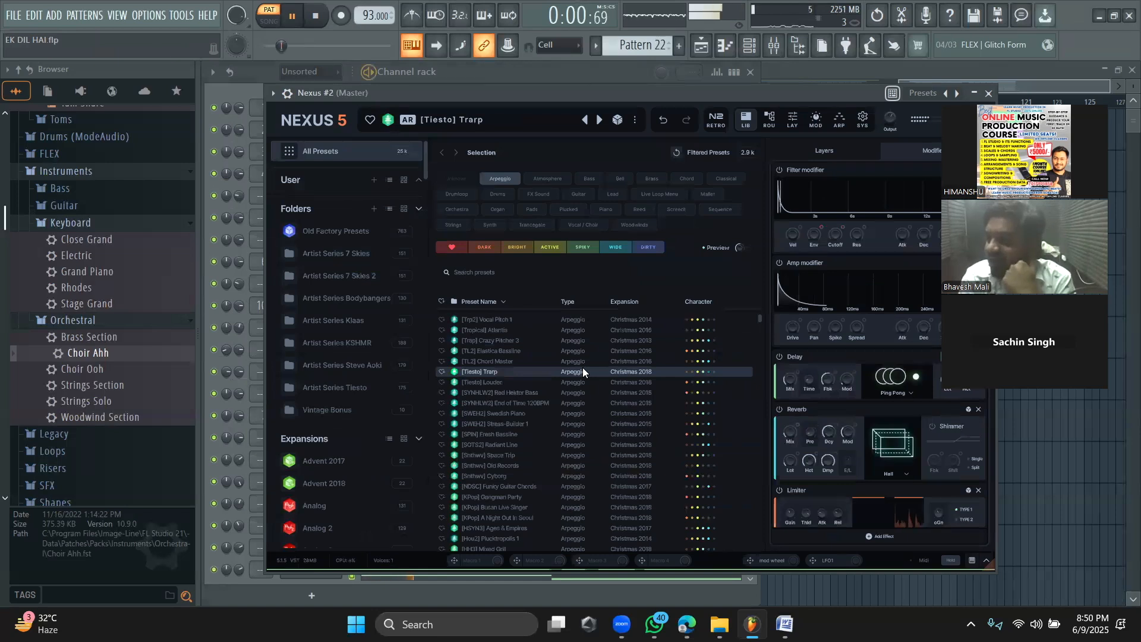
{"action": "left_click", "coordinate": [511, 382]}
{"action": "key", "text": "space"}
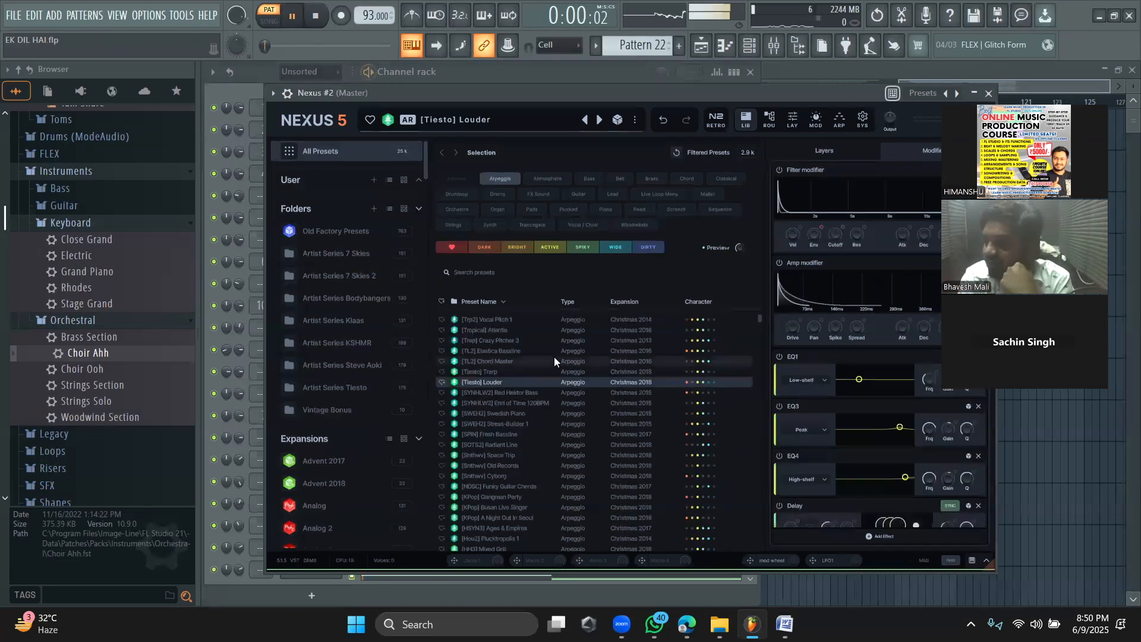
{"action": "key", "text": "space"}
Step: Audition the [SYNHLW2] End of Time 120BPM and [SWEH2] Swedish Piano presets in Nexus #2 with Pattern 22
{"action": "left_click", "coordinate": [514, 404]}
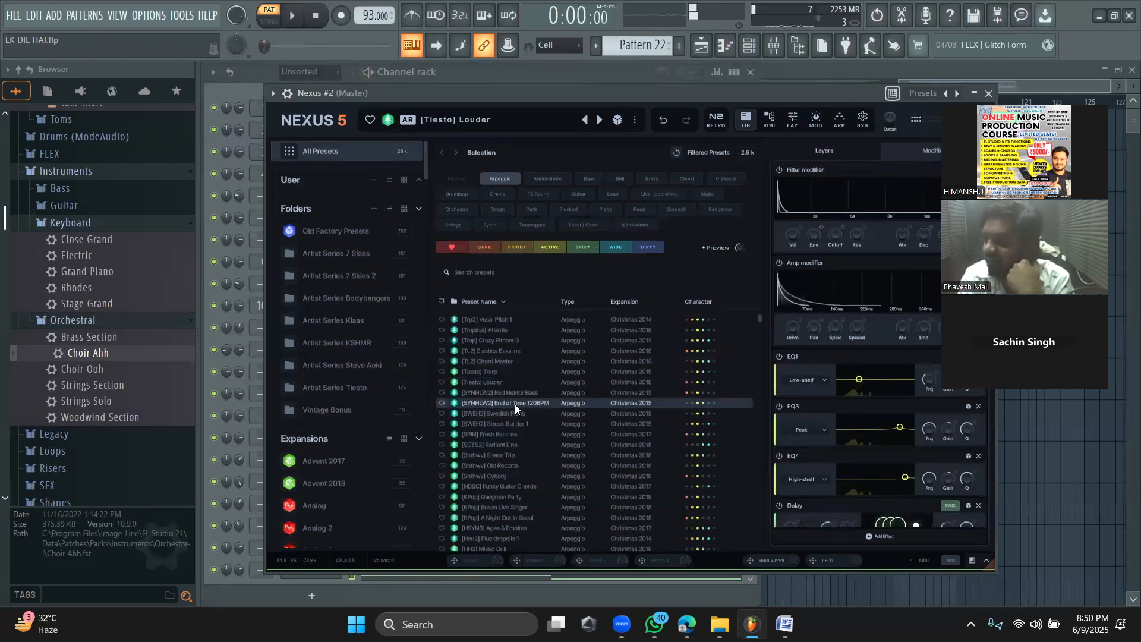
{"action": "key", "text": "space"}
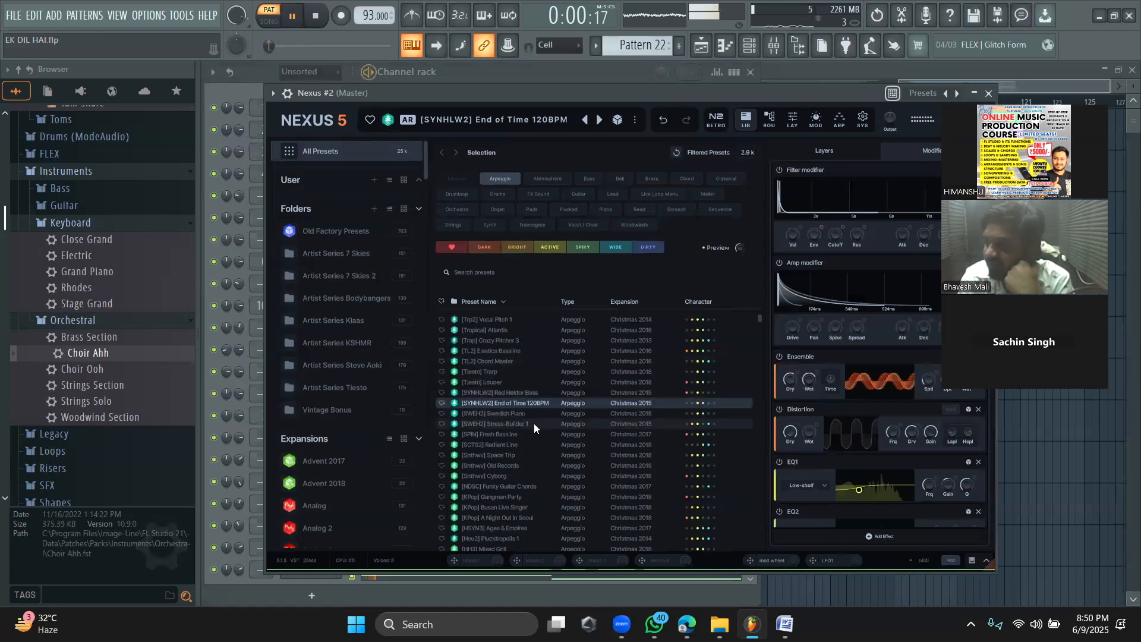
{"action": "key", "text": "space"}
{"action": "left_click", "coordinate": [519, 415]}
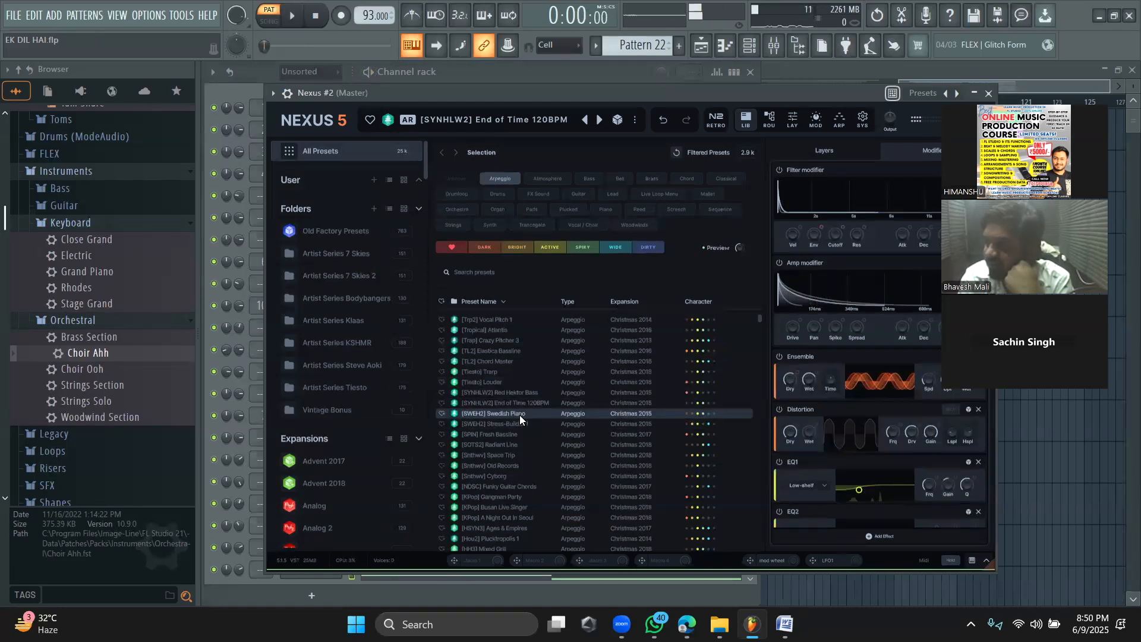
{"action": "key", "text": "space"}
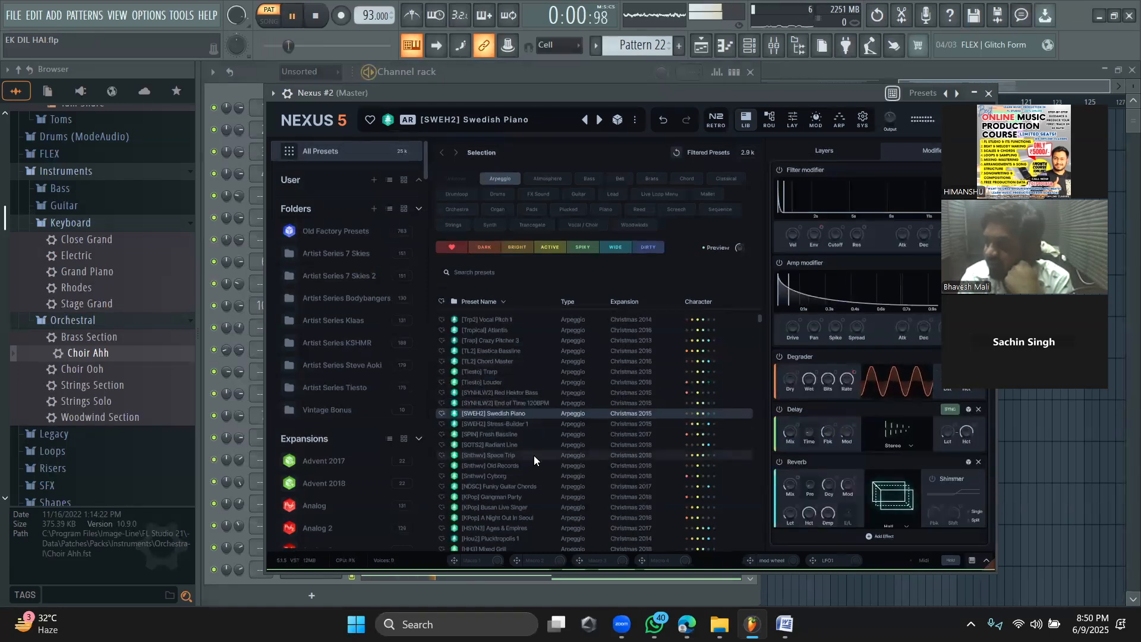
Step: Audition [SPIN] Fresh Bassline, then load [NDSC] Funky Guitar Chords in Nexus #2 and play it with Pattern 22
{"action": "left_click", "coordinate": [512, 435]}
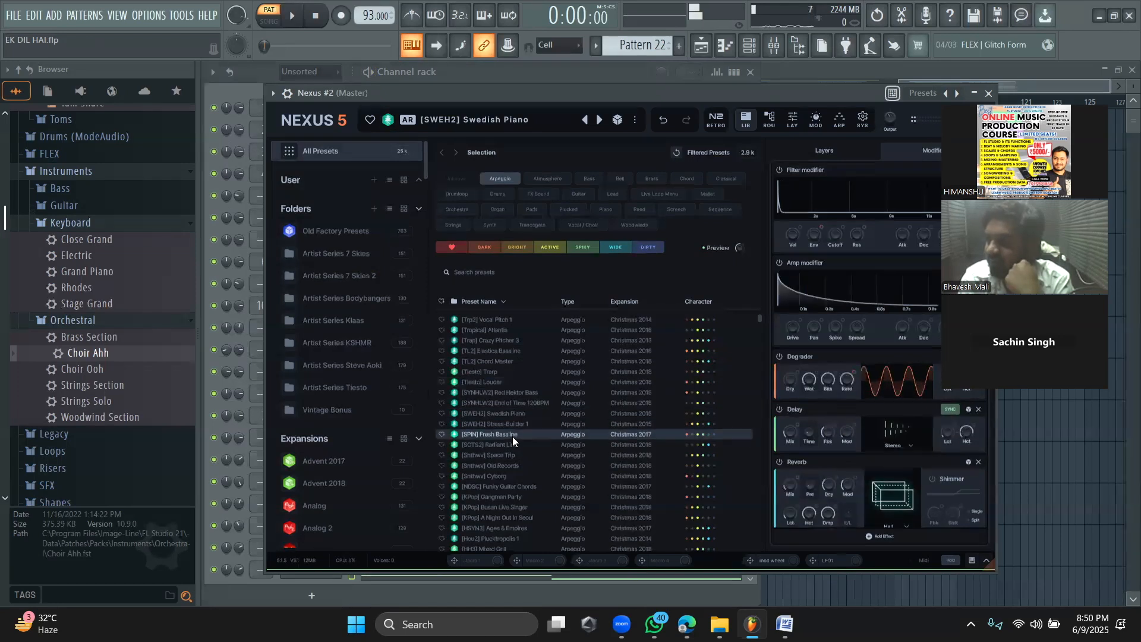
{"action": "scroll", "coordinate": [522, 469], "scroll_direction": "down", "scroll_amount": 3}
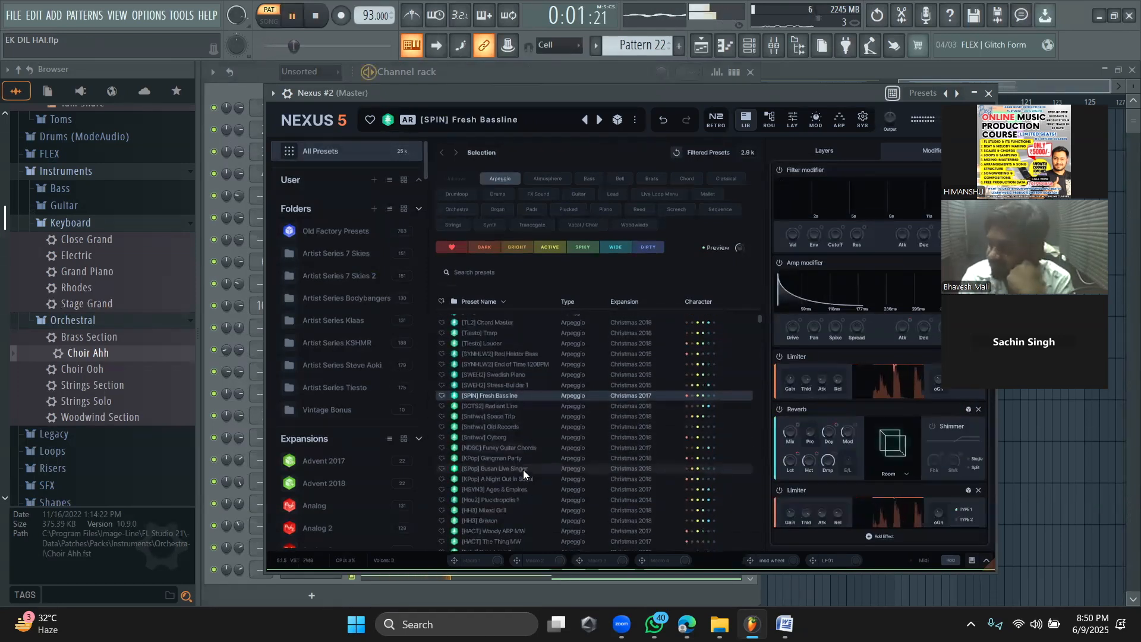
{"action": "key", "text": "space"}
{"action": "left_click", "coordinate": [499, 414]}
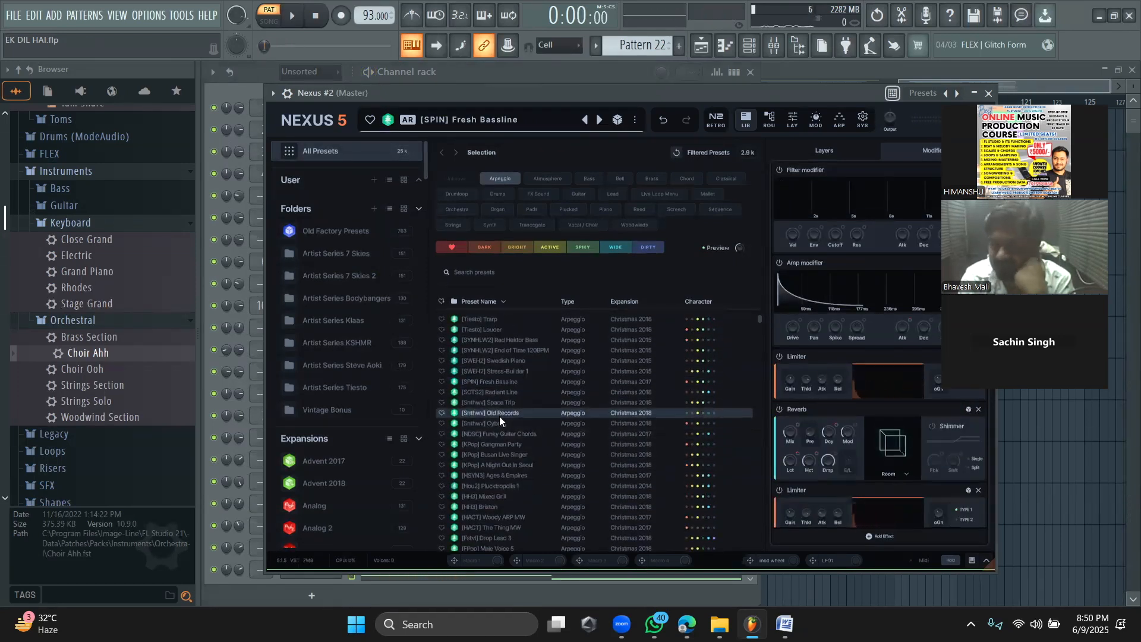
{"action": "key", "text": "space"}
{"action": "scroll", "coordinate": [516, 452], "scroll_direction": "down", "scroll_amount": 3}
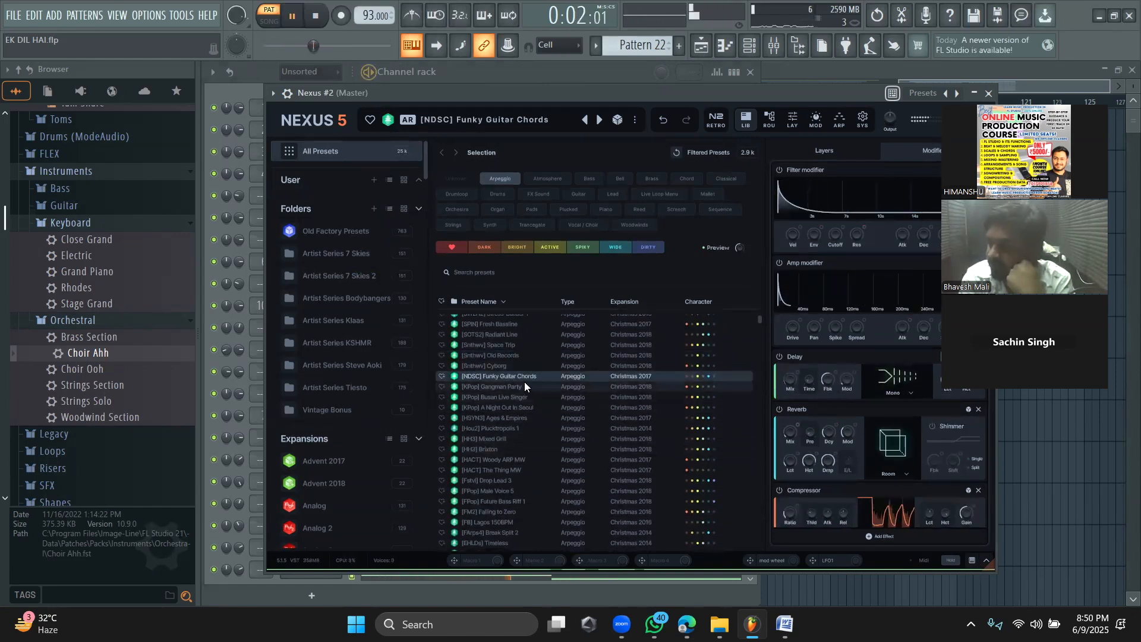
Step: Place four Pattern 22 clips on Track 10 from bar 94, unmute the track and play the song from there
{"action": "left_click", "coordinate": [800, 66]}
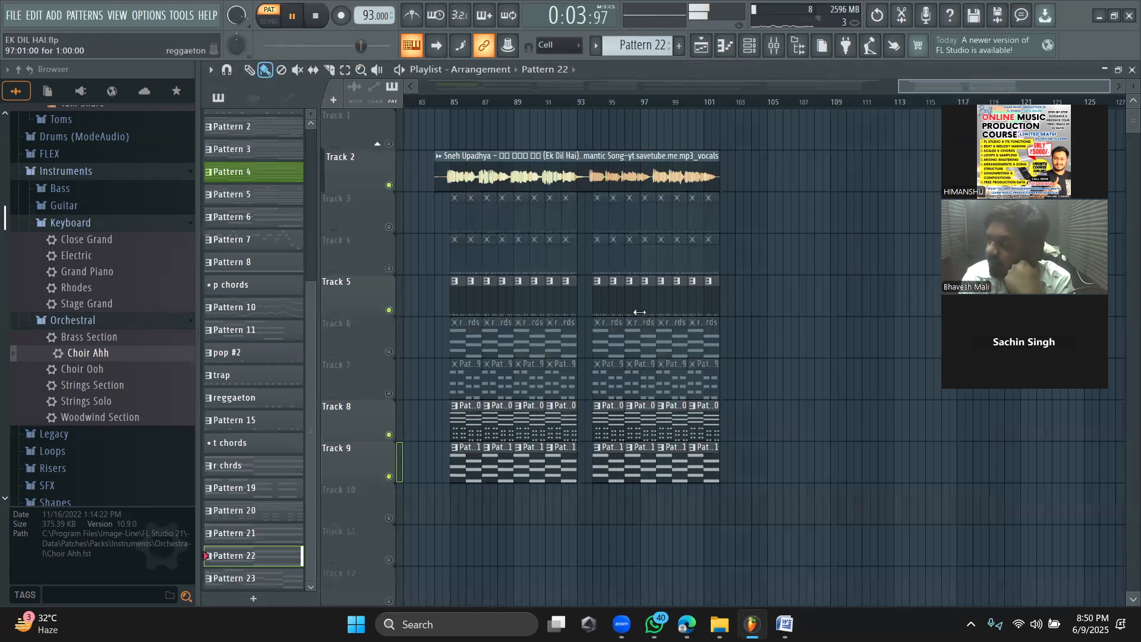
{"action": "left_click_drag", "start_coordinate": [601, 509], "coordinate": [674, 509]}
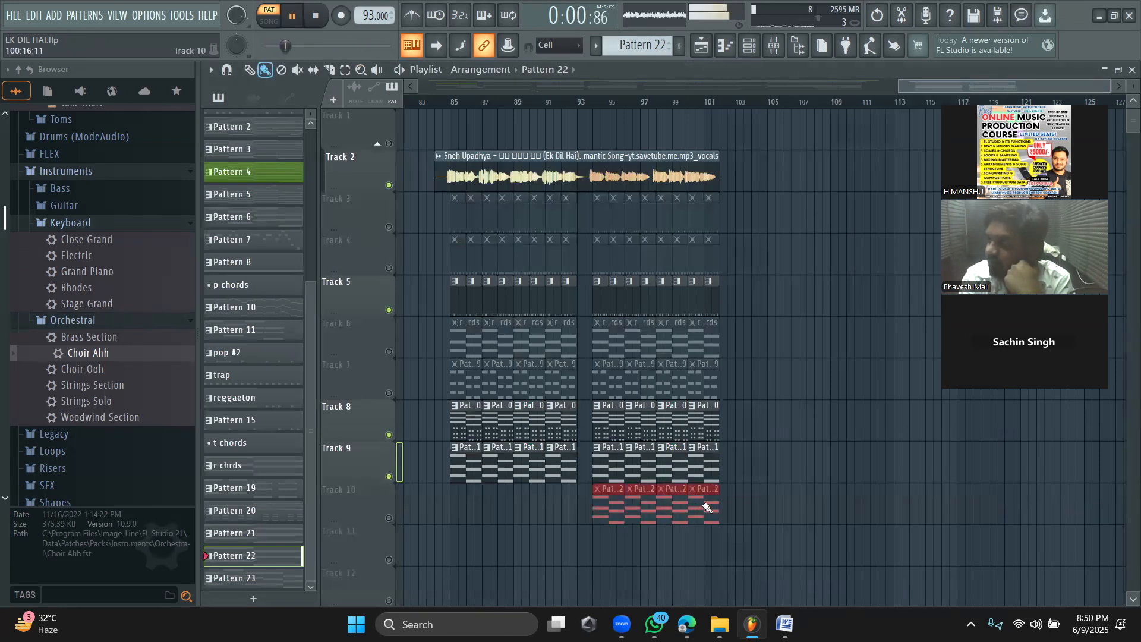
{"action": "left_click", "coordinate": [389, 517]}
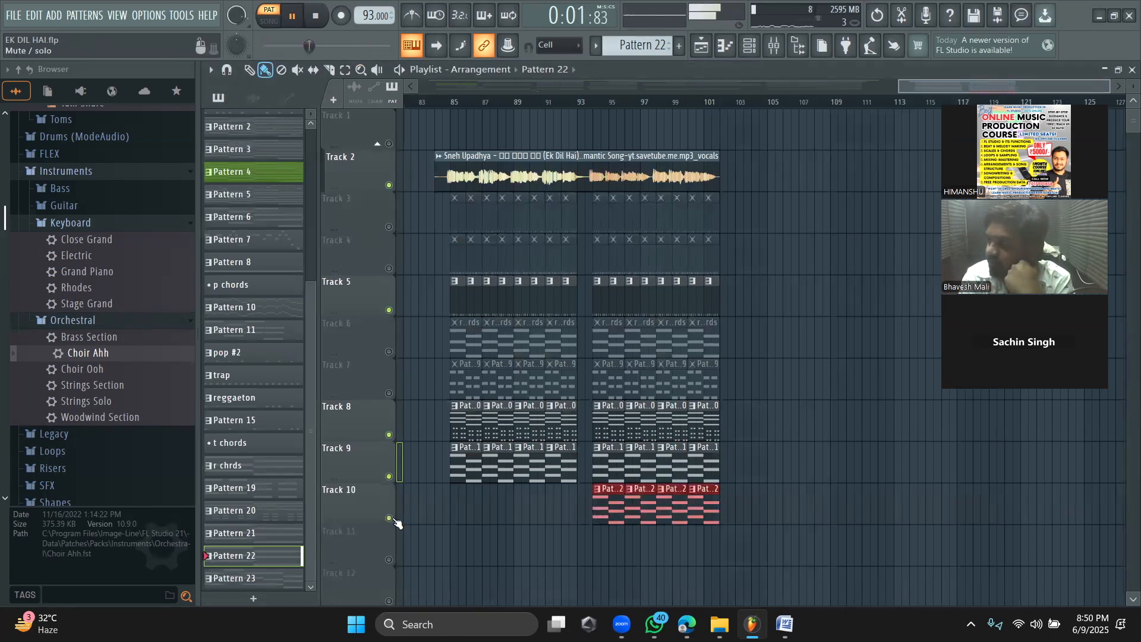
{"action": "left_click", "coordinate": [594, 107]}
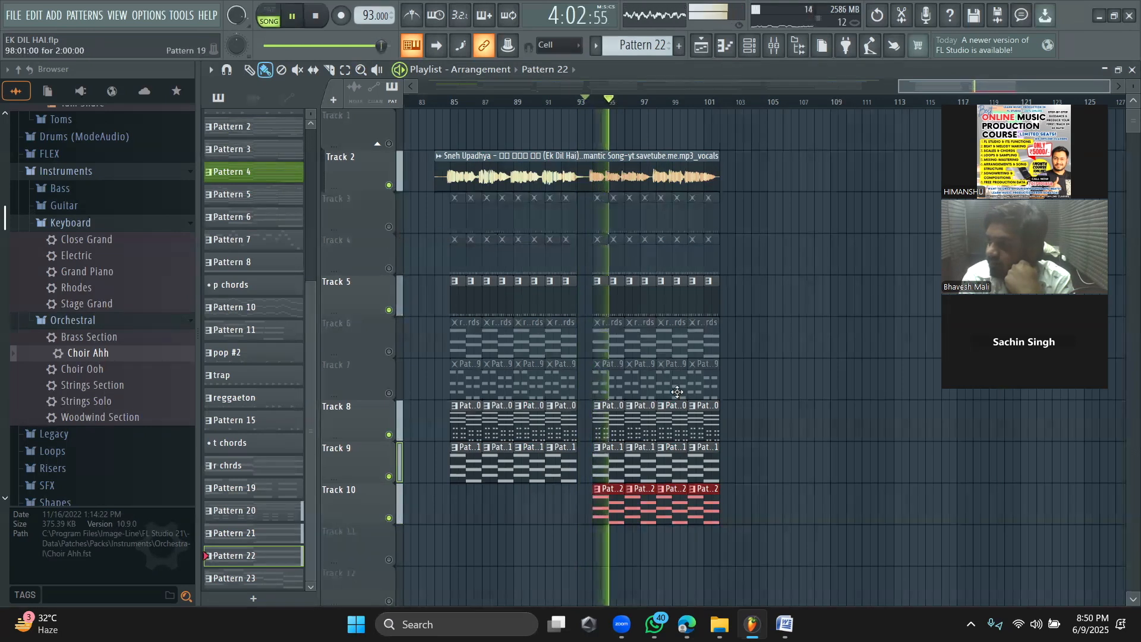
Step: Lower the Nexus #2 channel volume to about 41% in the Channel rack while the song plays
{"action": "left_click", "coordinate": [749, 45]}
{"action": "left_click_drag", "start_coordinate": [239, 569], "coordinate": [240, 593]}
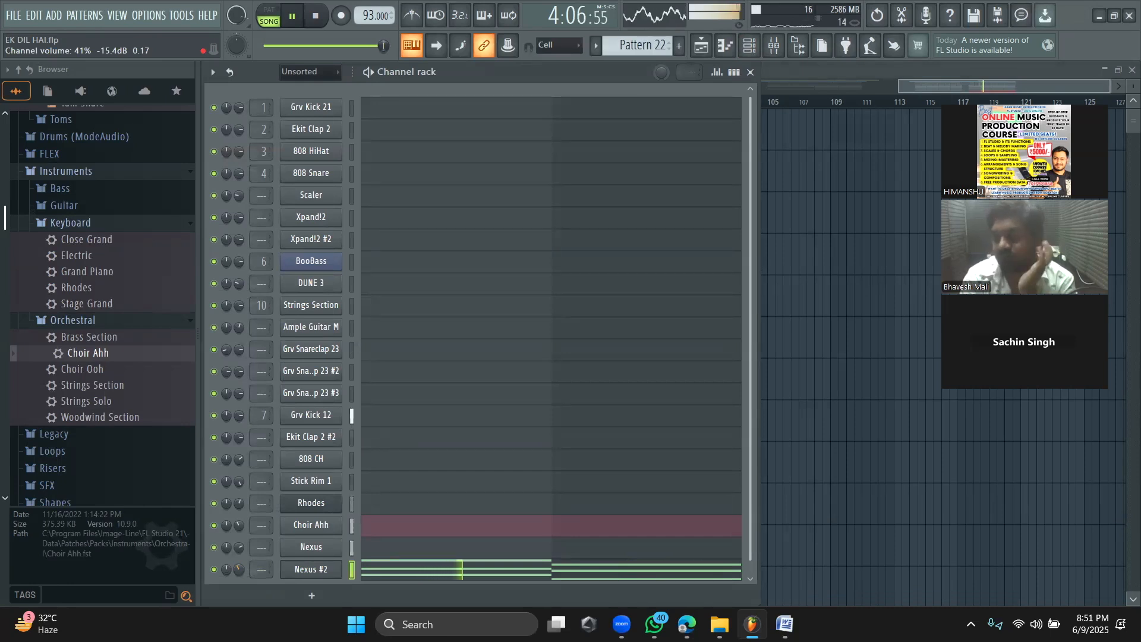
{"action": "scroll", "coordinate": [527, 448], "scroll_direction": "down", "scroll_amount": 1}
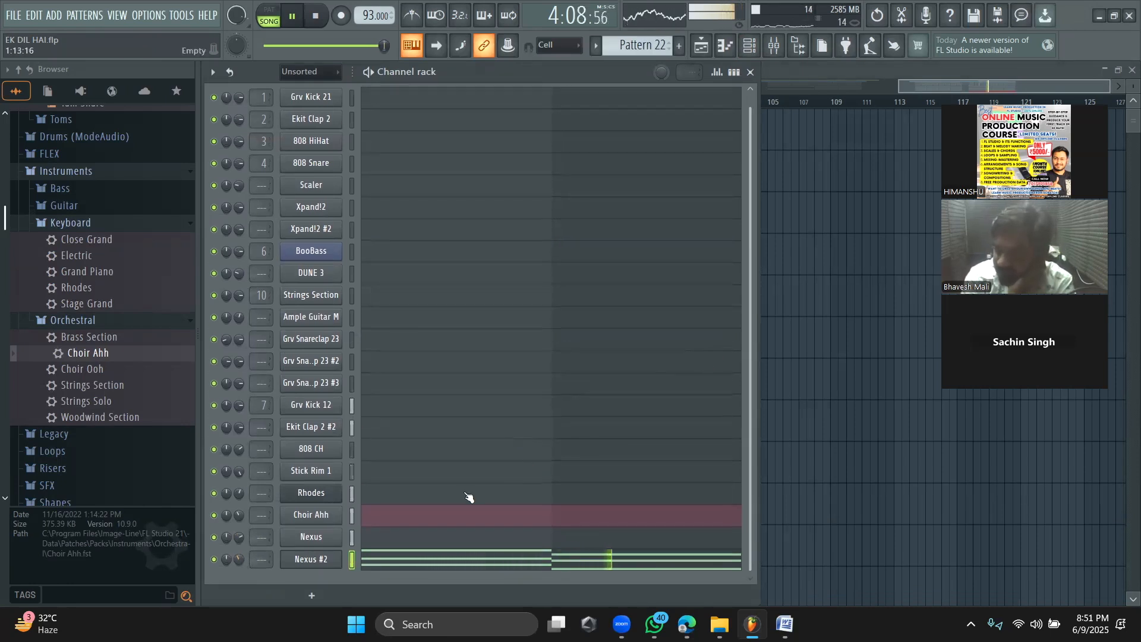
Step: Copy the chords of the Nexus #2 channel, stop playback and switch to the empty Pattern 26
{"action": "right_click", "coordinate": [314, 559]}
{"action": "left_click", "coordinate": [543, 436]}
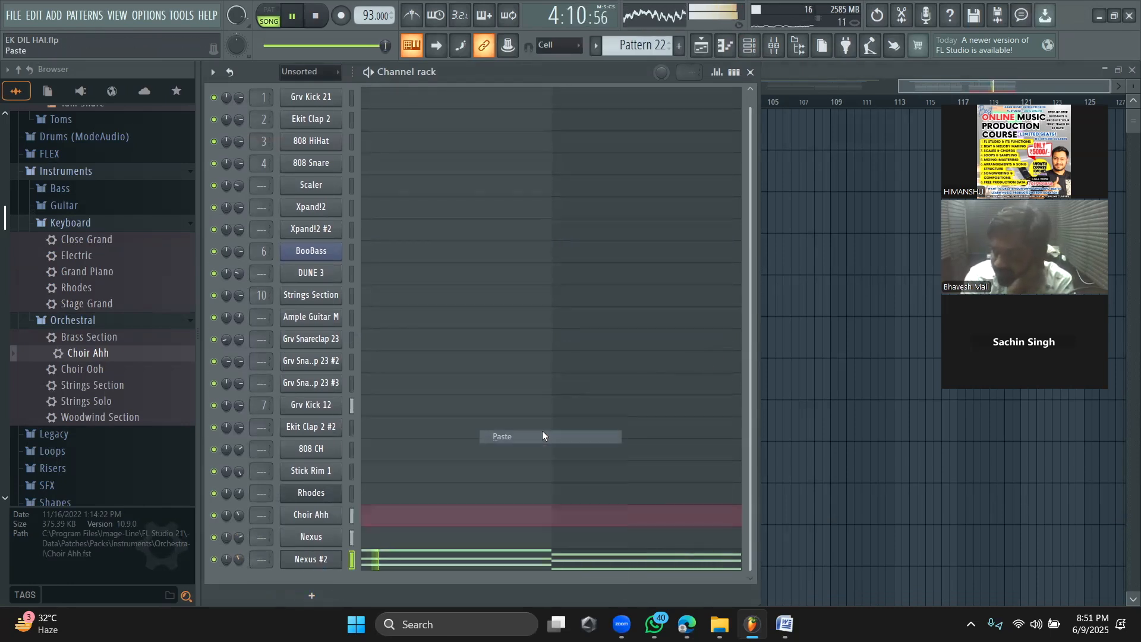
{"action": "right_click", "coordinate": [314, 559]}
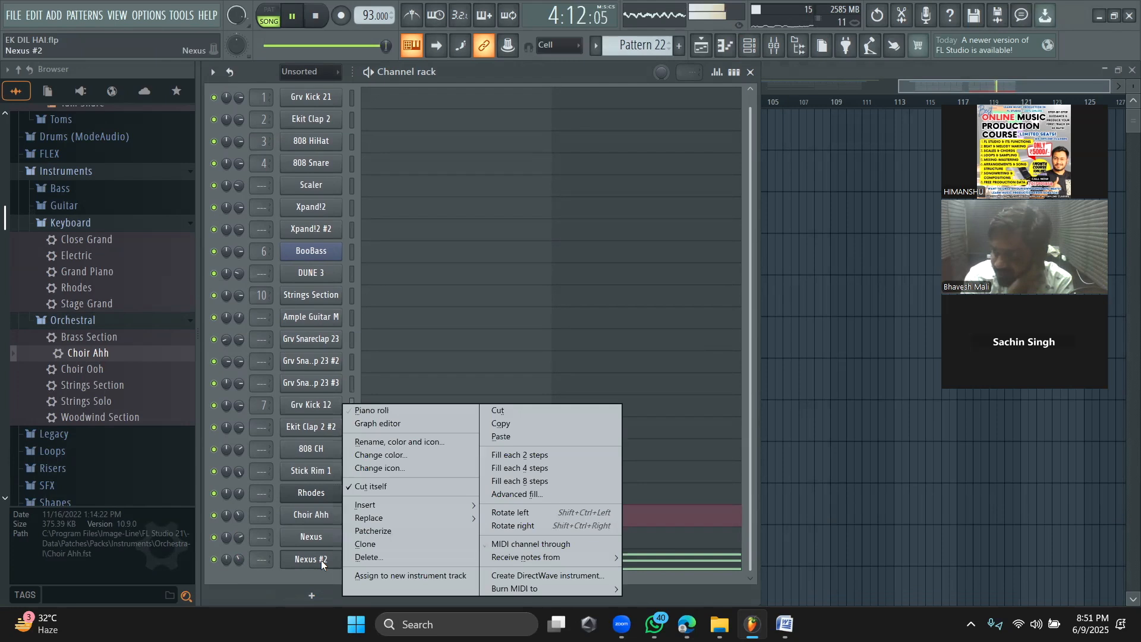
{"action": "left_click", "coordinate": [529, 427]}
{"action": "key", "text": "space"}
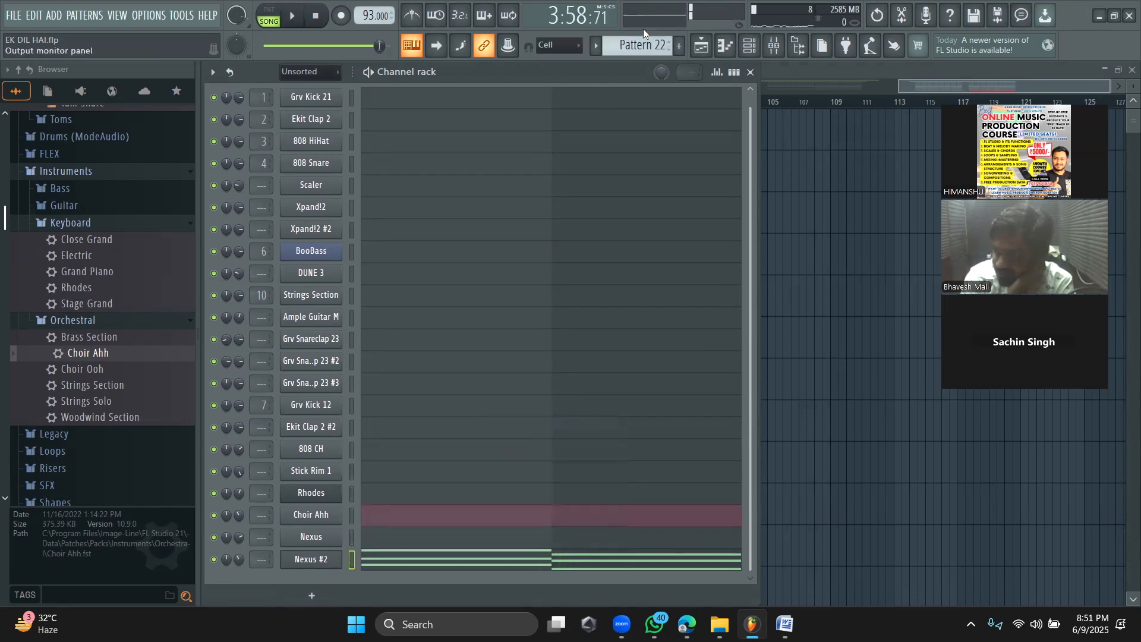
{"action": "scroll", "coordinate": [640, 37], "scroll_direction": "down", "scroll_amount": 1}
{"action": "scroll", "coordinate": [634, 37], "scroll_direction": "down", "scroll_amount": 3}
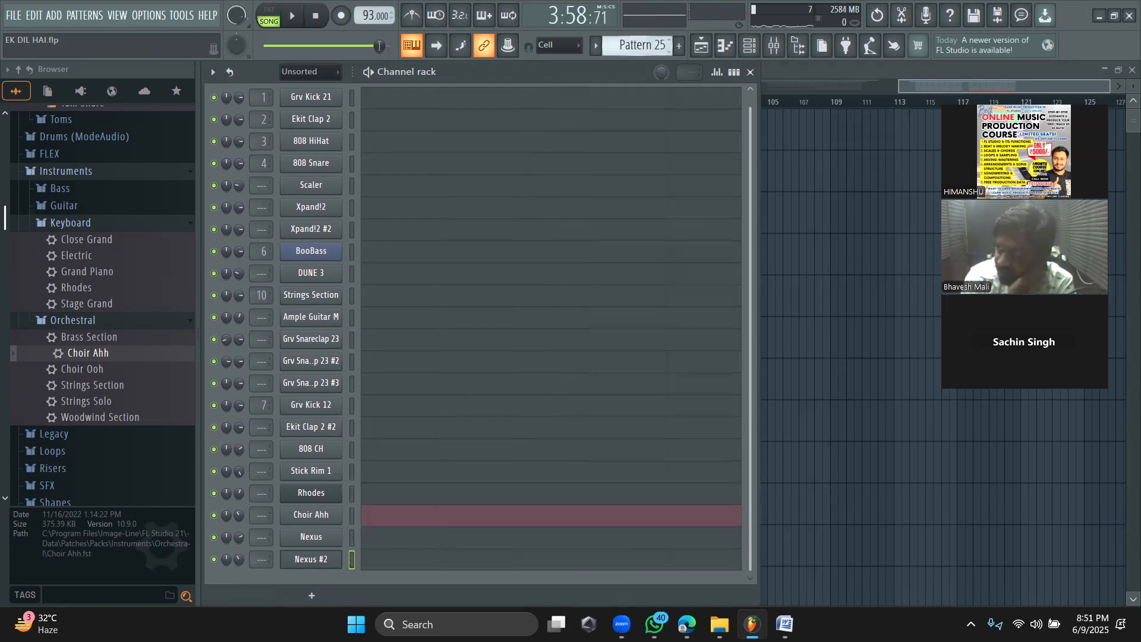
Step: Clone the Nexus #2 channel and paste the copied chords into the clone in Pattern 26
{"action": "right_click", "coordinate": [310, 559]}
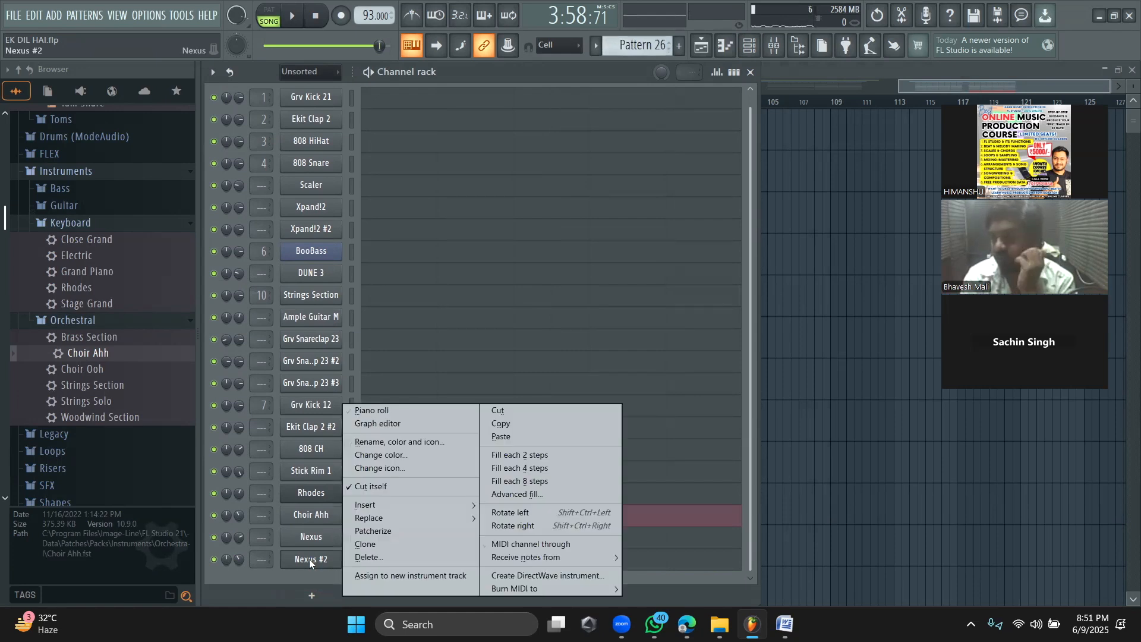
{"action": "left_click", "coordinate": [399, 547]}
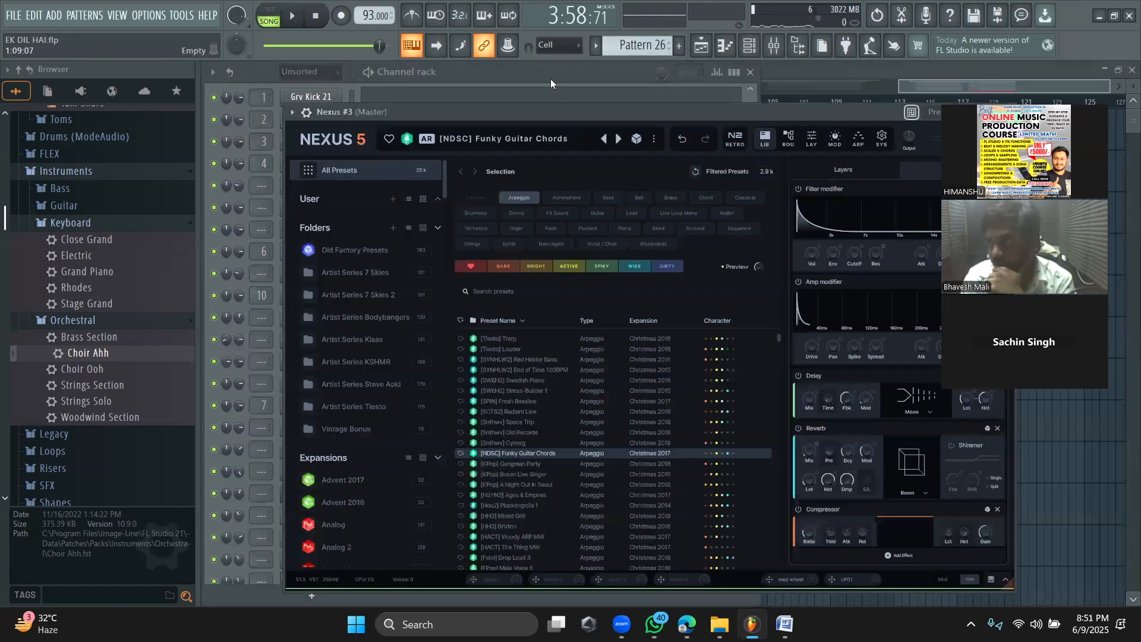
{"action": "left_click", "coordinate": [550, 78]}
{"action": "scroll", "coordinate": [515, 343], "scroll_direction": "down", "scroll_amount": 1}
{"action": "right_click", "coordinate": [321, 569]}
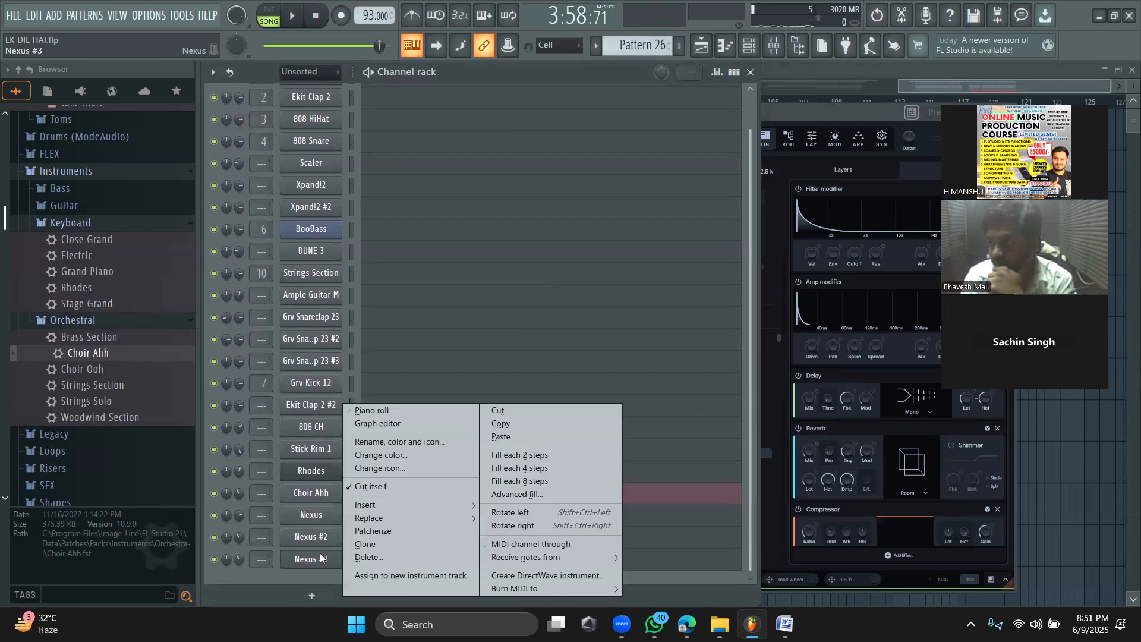
{"action": "left_click", "coordinate": [508, 432]}
Step: Switch to pattern mode, load the [KPop] Gangman Party preset in Nexus #3 and audition it with Pattern 26
{"action": "left_click", "coordinate": [269, 18]}
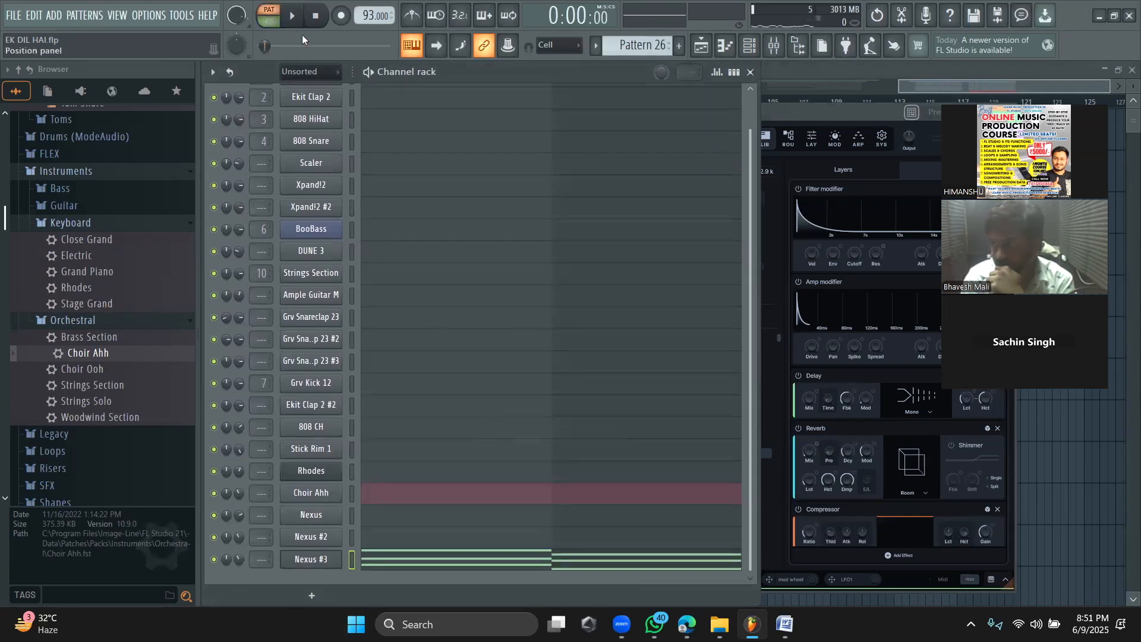
{"action": "left_click", "coordinate": [292, 16]}
{"action": "left_click", "coordinate": [794, 110]}
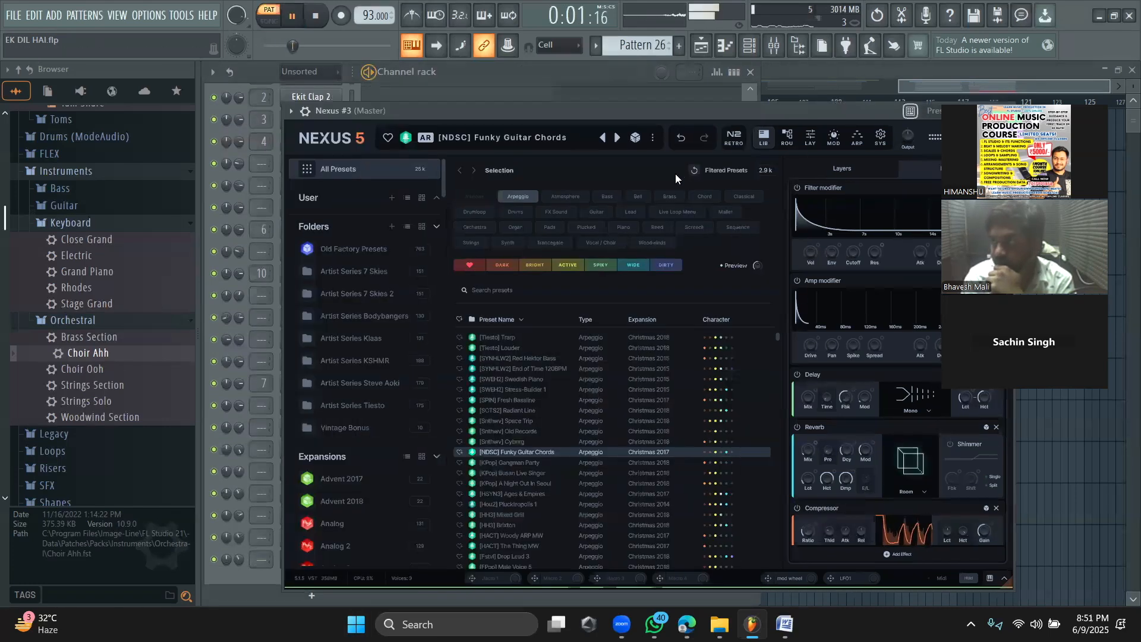
{"action": "left_click", "coordinate": [617, 137]}
{"action": "key", "text": "space"}
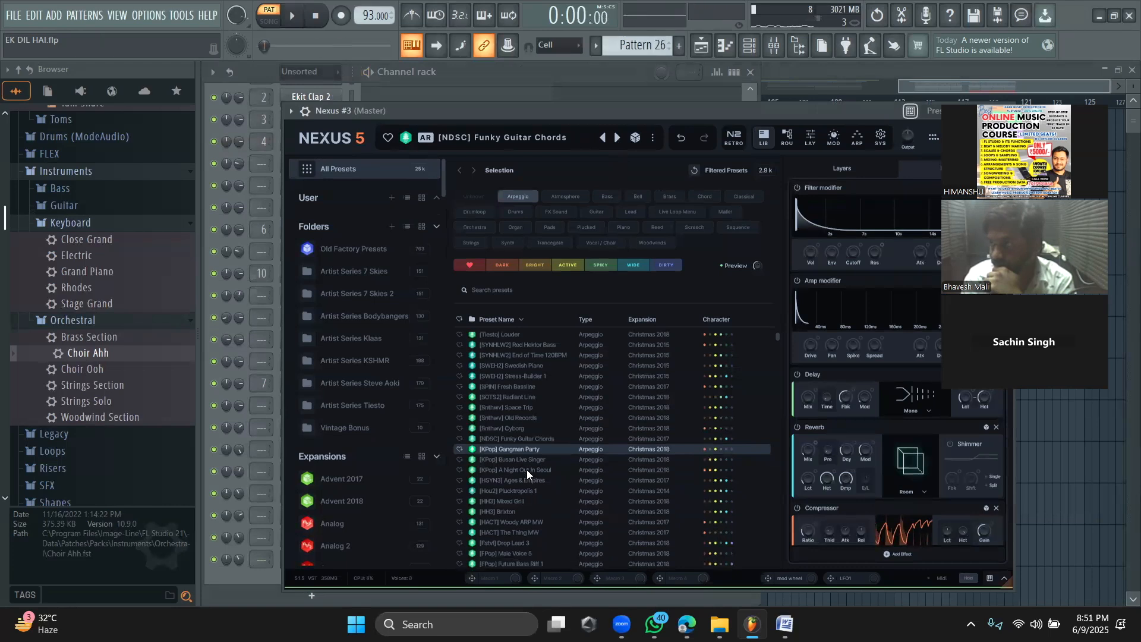
{"action": "scroll", "coordinate": [525, 467], "scroll_direction": "down", "scroll_amount": 3}
{"action": "left_click", "coordinate": [525, 468]}
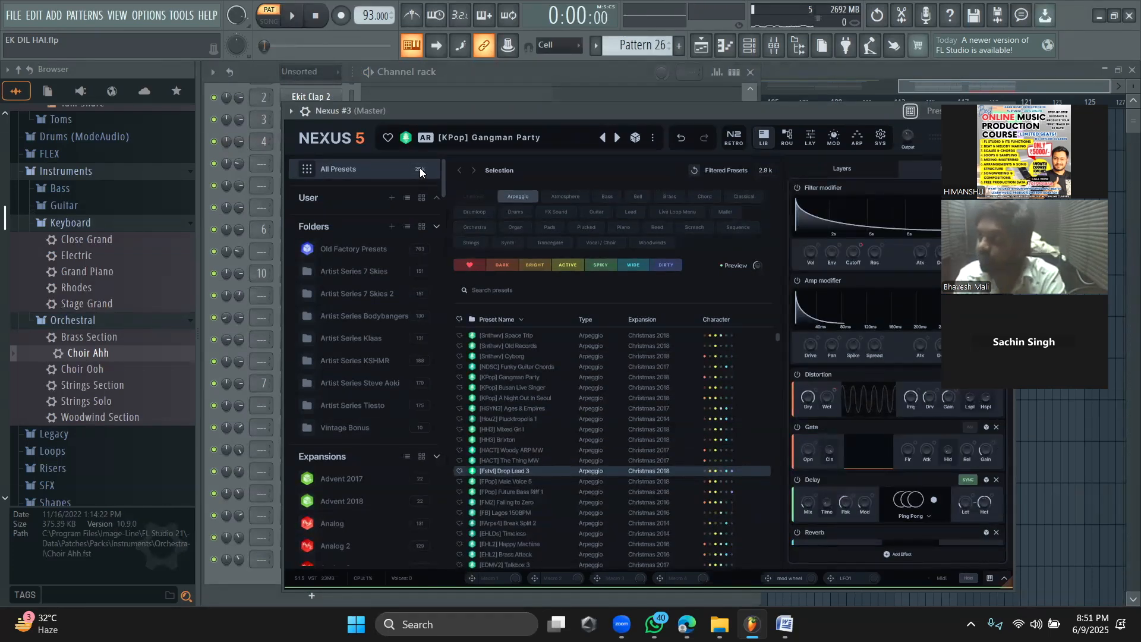
{"action": "scroll", "coordinate": [631, 399], "scroll_direction": "down", "scroll_amount": 5}
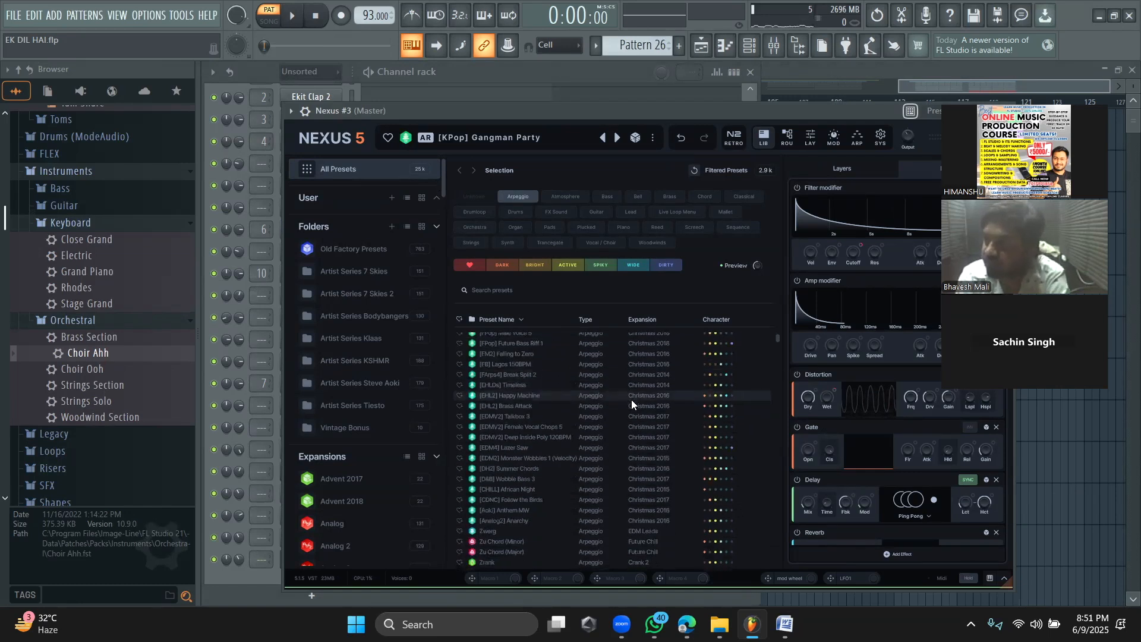
{"action": "key", "text": "space"}
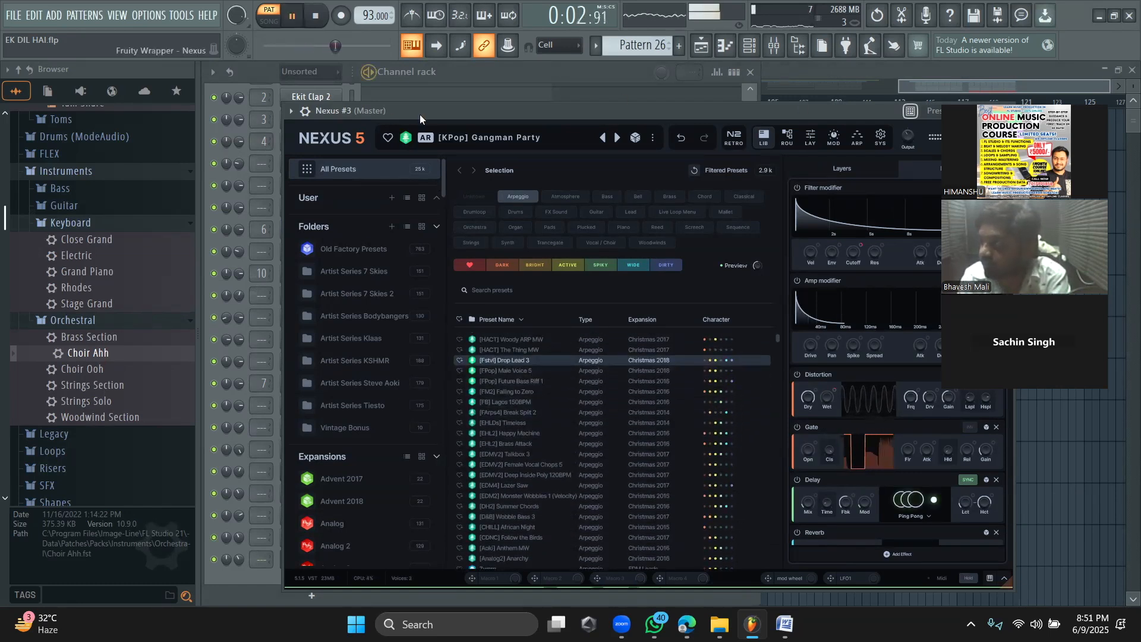
Step: Set the root note of Nexus #3 to C7 and lower its channel volume to about 65% while auditioning
{"action": "left_click", "coordinate": [292, 110]}
{"action": "left_click", "coordinate": [335, 138]}
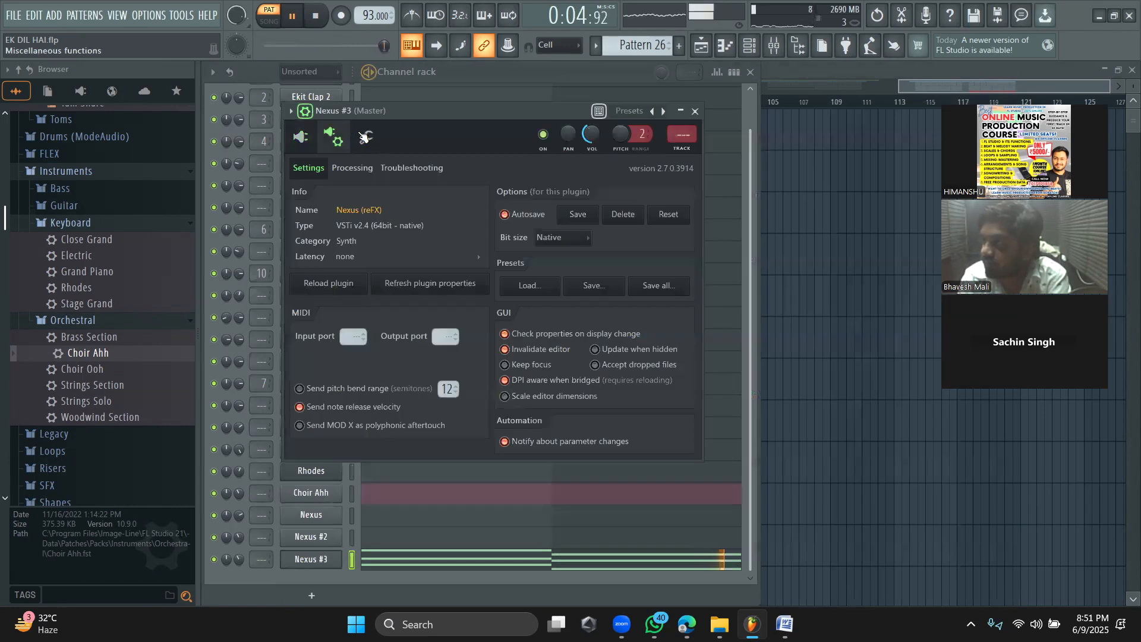
{"action": "left_click", "coordinate": [367, 137]}
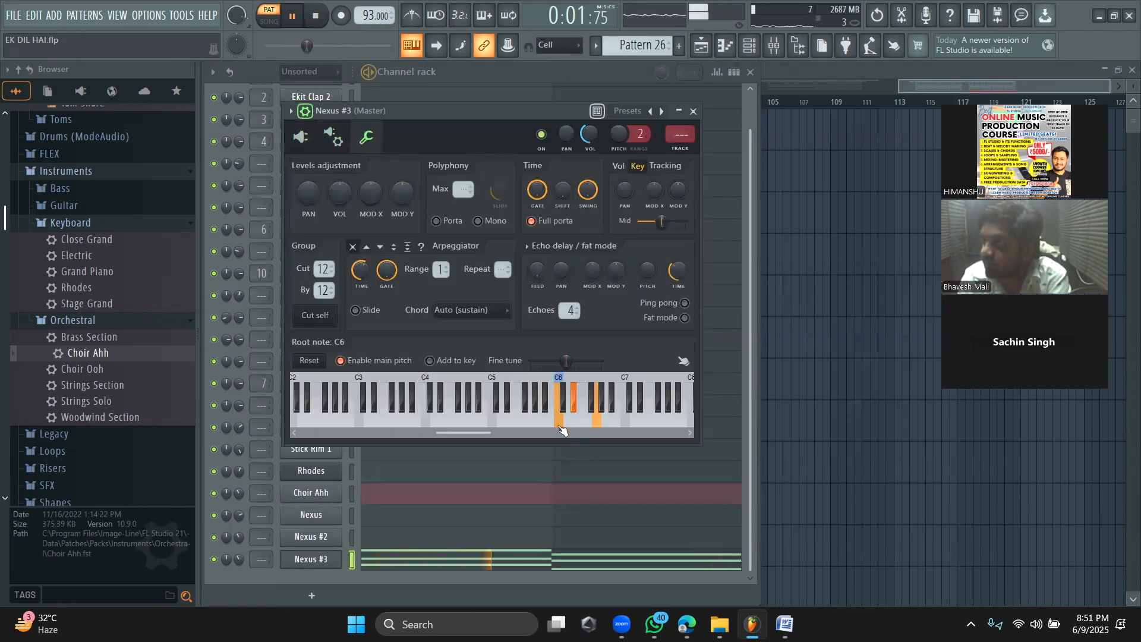
{"action": "right_click", "coordinate": [494, 420]}
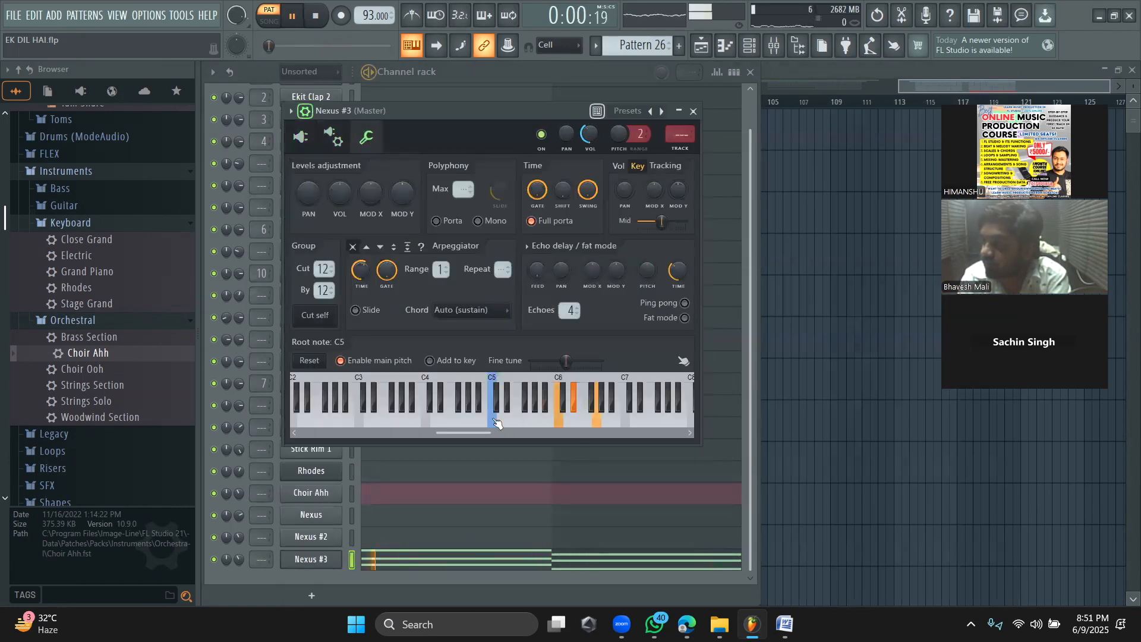
{"action": "key", "text": "space"}
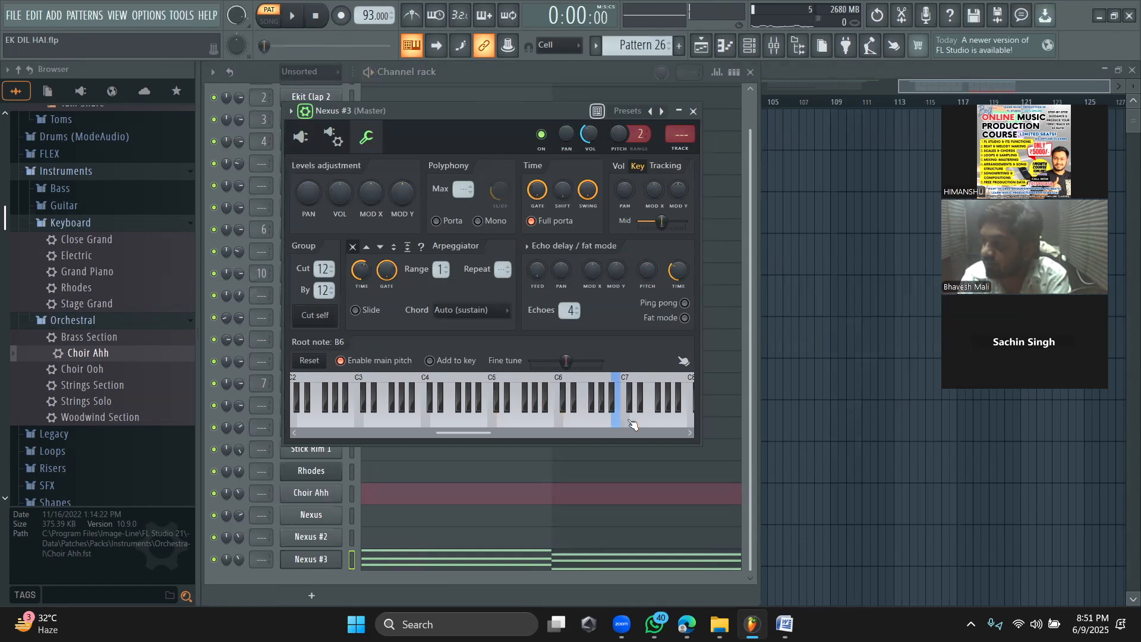
{"action": "key", "text": "space"}
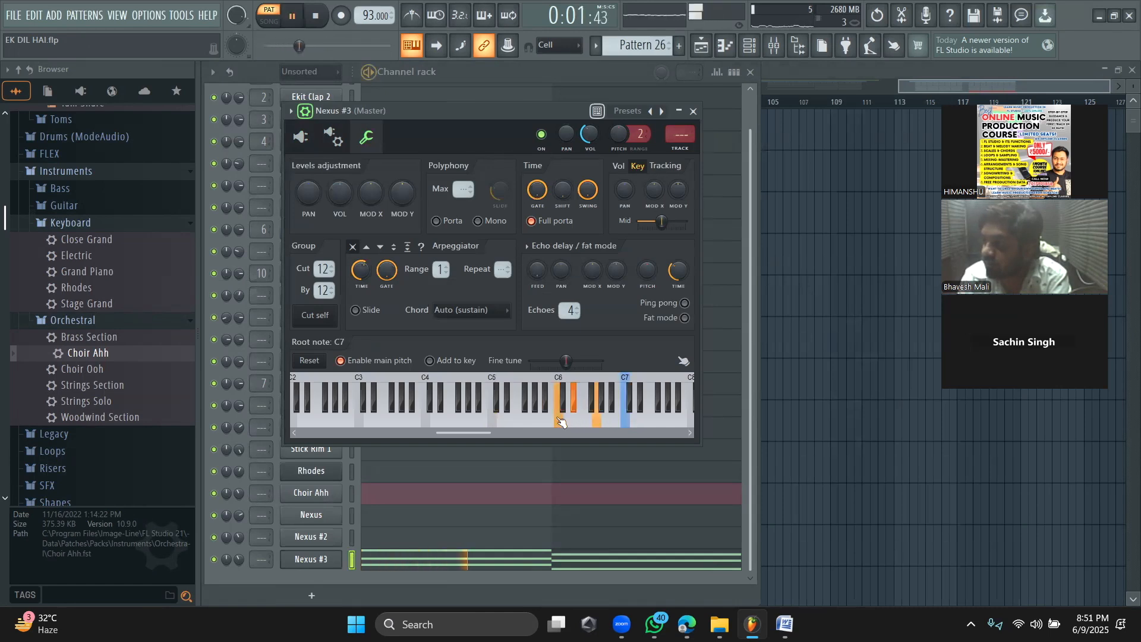
{"action": "left_click_drag", "start_coordinate": [589, 135], "coordinate": [589, 135]}
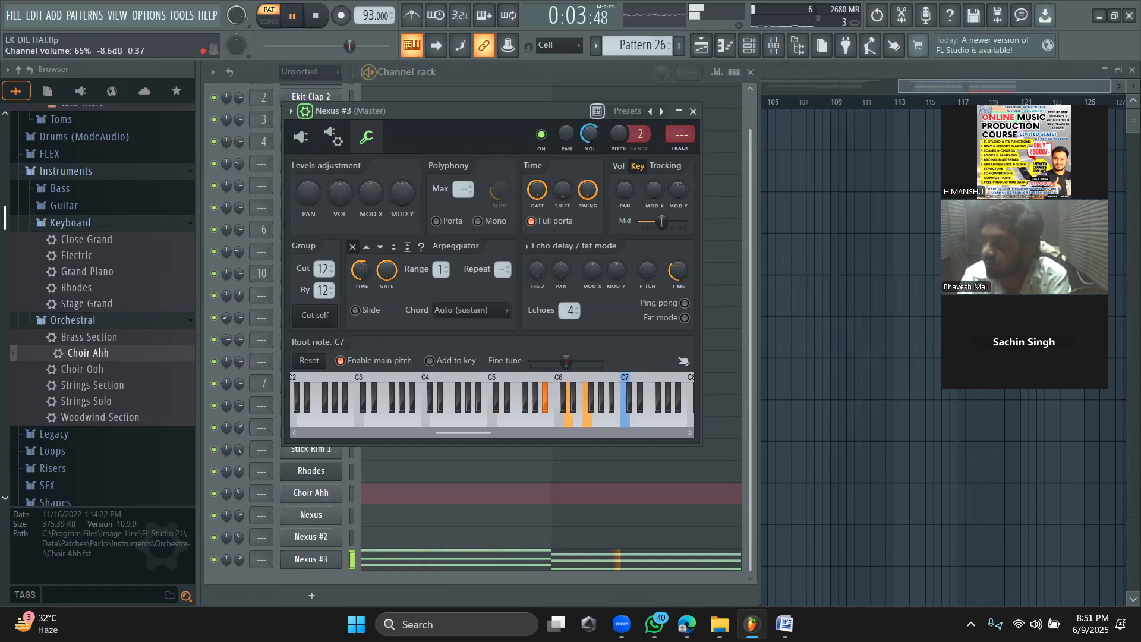
{"action": "key", "text": "space"}
Step: Place four Pattern 26 clips on Track 11 from bar 94 and unmute all the playlist tracks
{"action": "left_click", "coordinate": [790, 79]}
{"action": "left_click_drag", "start_coordinate": [602, 554], "coordinate": [649, 547]}
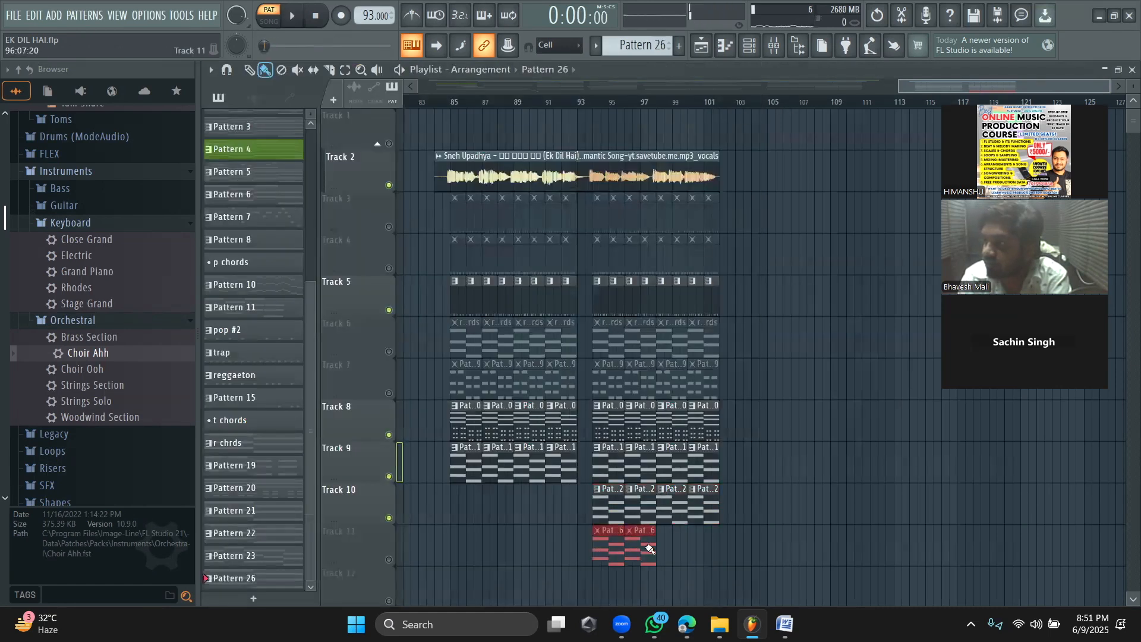
{"action": "left_click", "coordinate": [394, 561]}
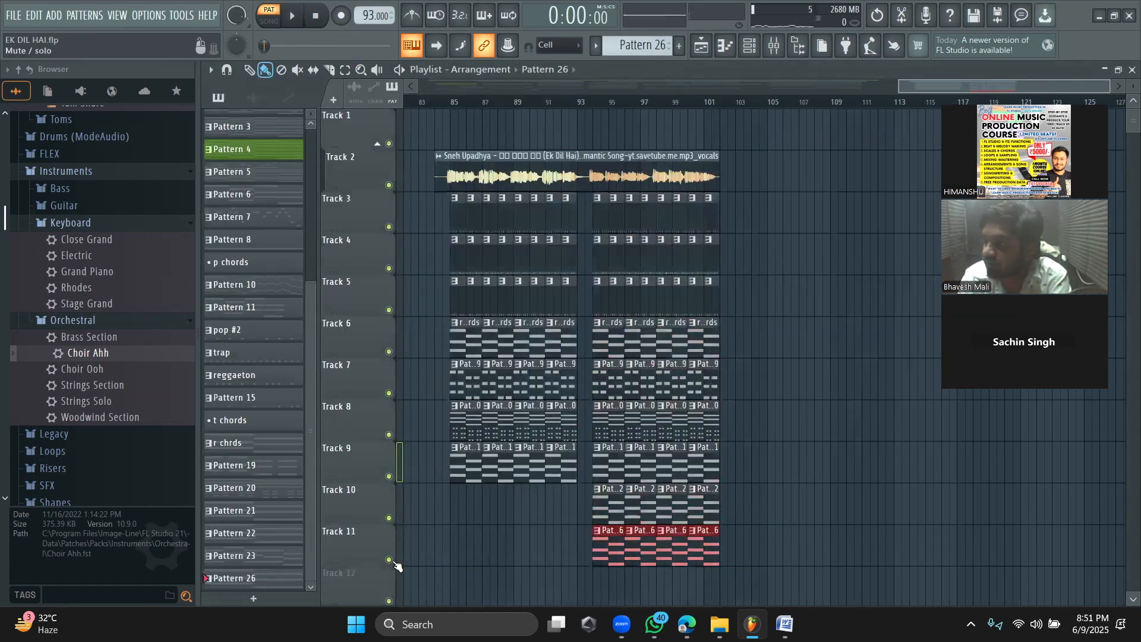
Step: Mute playlist Tracks 3, 4, 6 and 7 and play the arrangement from bar 93 to hear the remaining layers
{"action": "left_click", "coordinate": [389, 227]}
{"action": "left_click", "coordinate": [390, 268]}
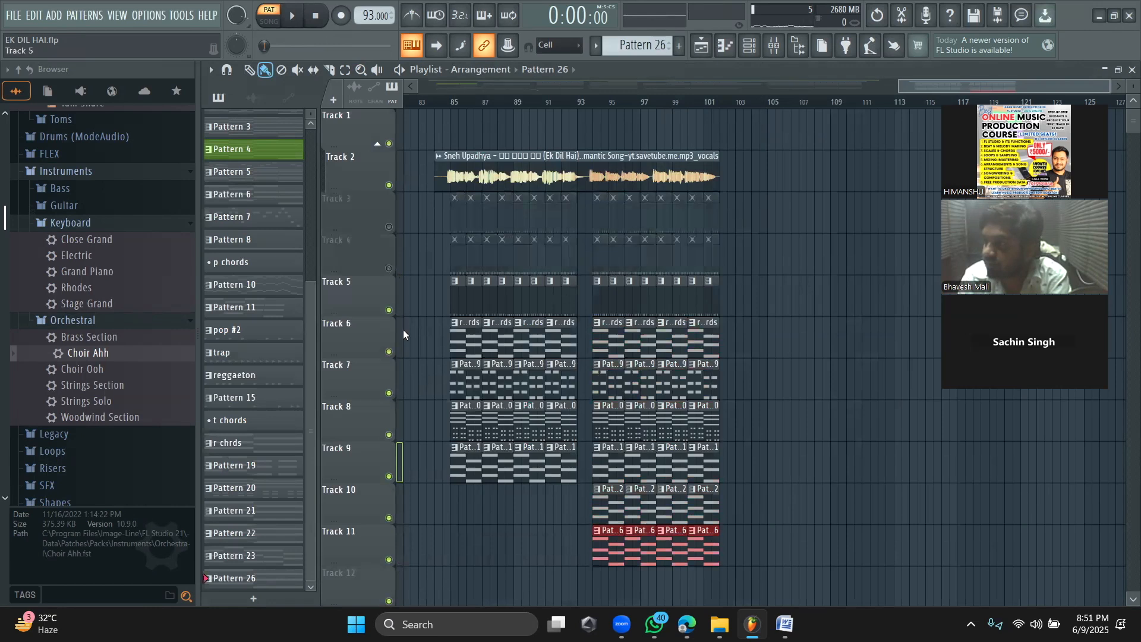
{"action": "left_click", "coordinate": [389, 351]}
{"action": "left_click", "coordinate": [390, 393]}
{"action": "key", "text": "space"}
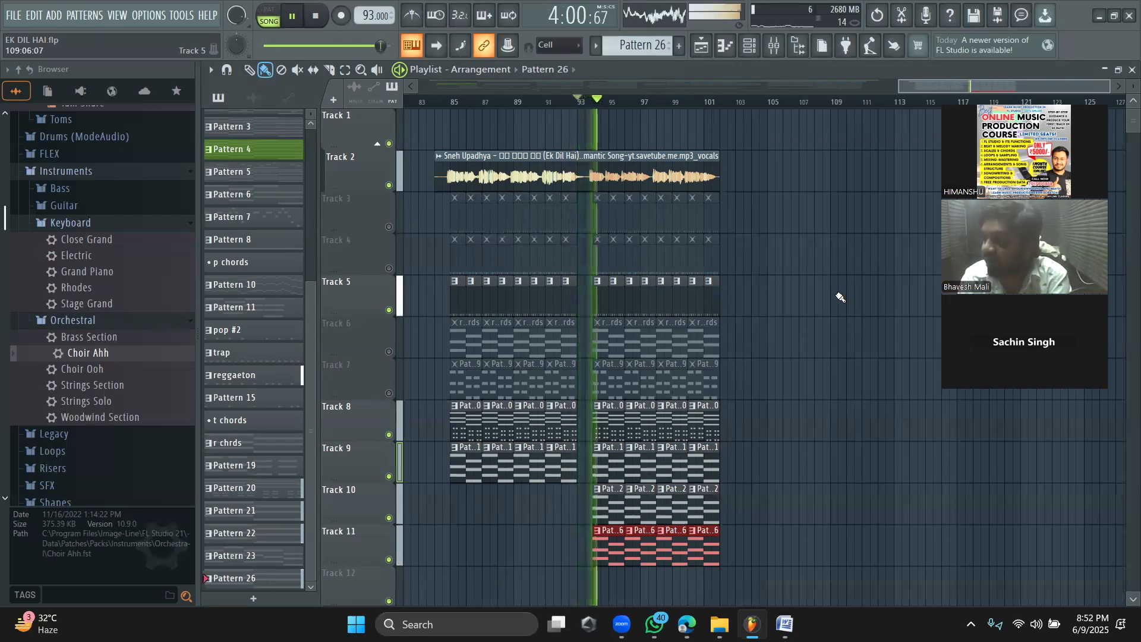
{"action": "left_click", "coordinate": [749, 46]}
{"action": "left_click", "coordinate": [796, 73]}
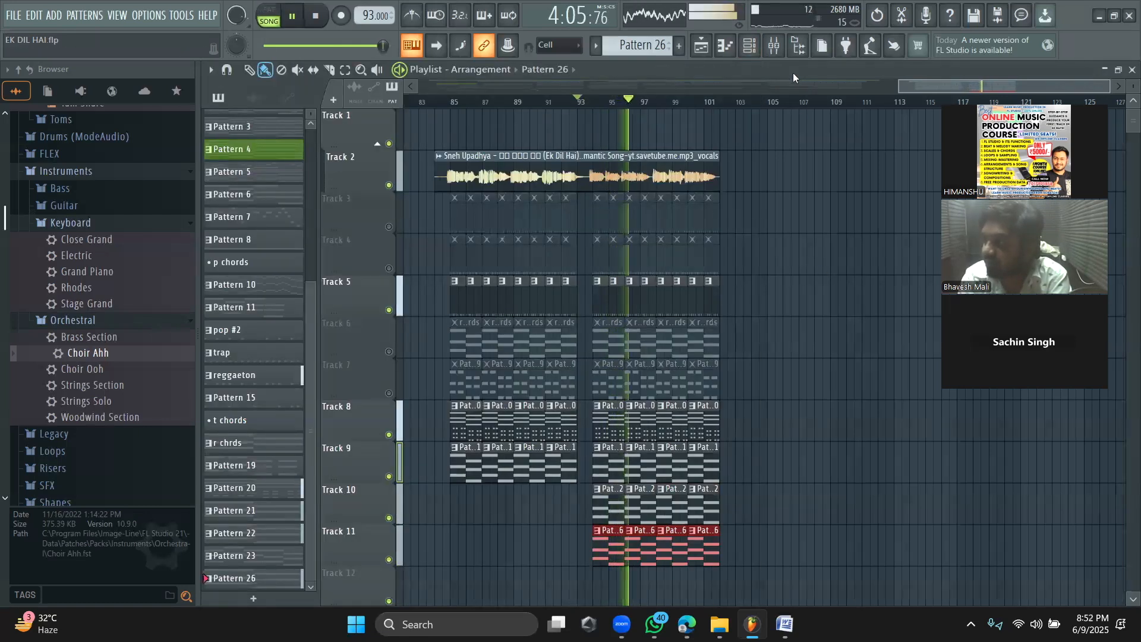
{"action": "key", "text": "space"}
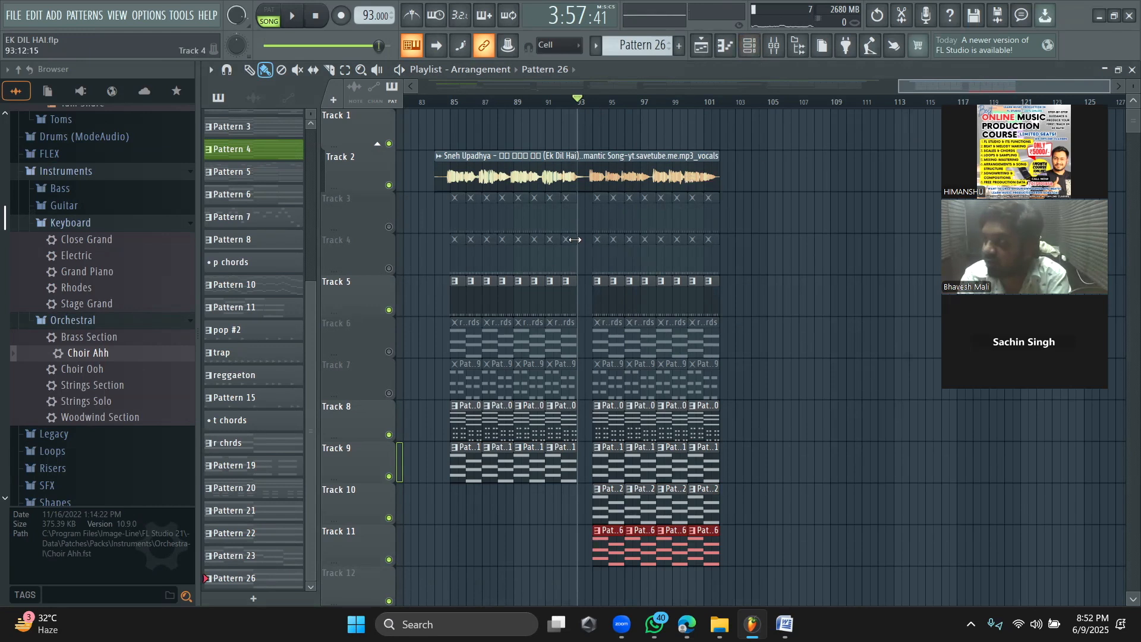
{"action": "left_click", "coordinate": [389, 227]}
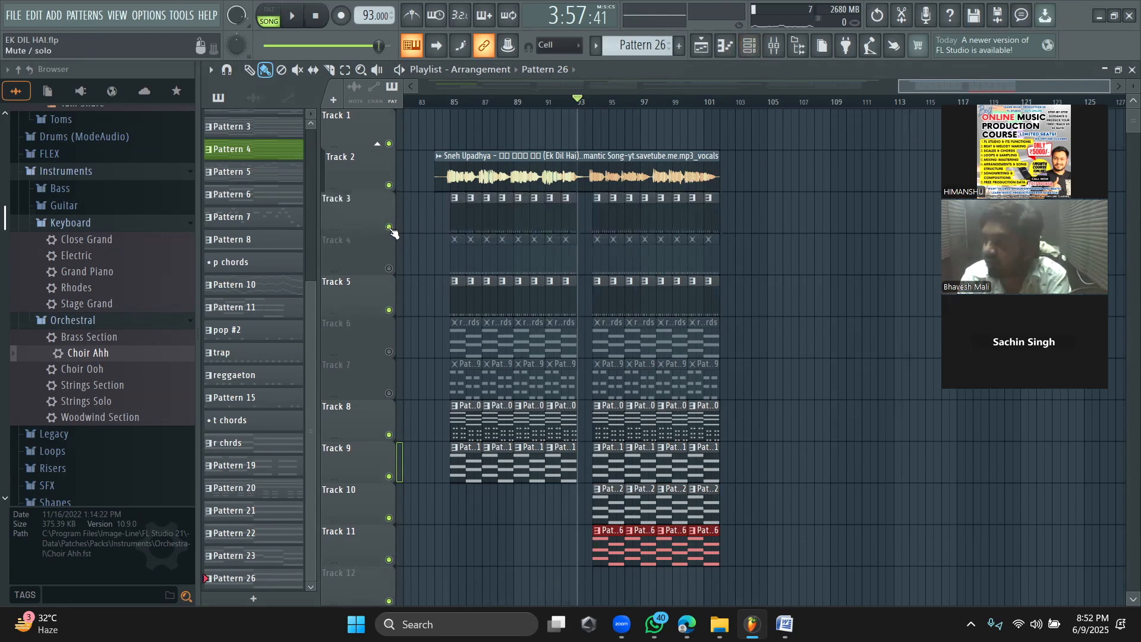
{"action": "left_click", "coordinate": [389, 268]}
{"action": "left_click", "coordinate": [388, 267]}
{"action": "left_click", "coordinate": [389, 226]}
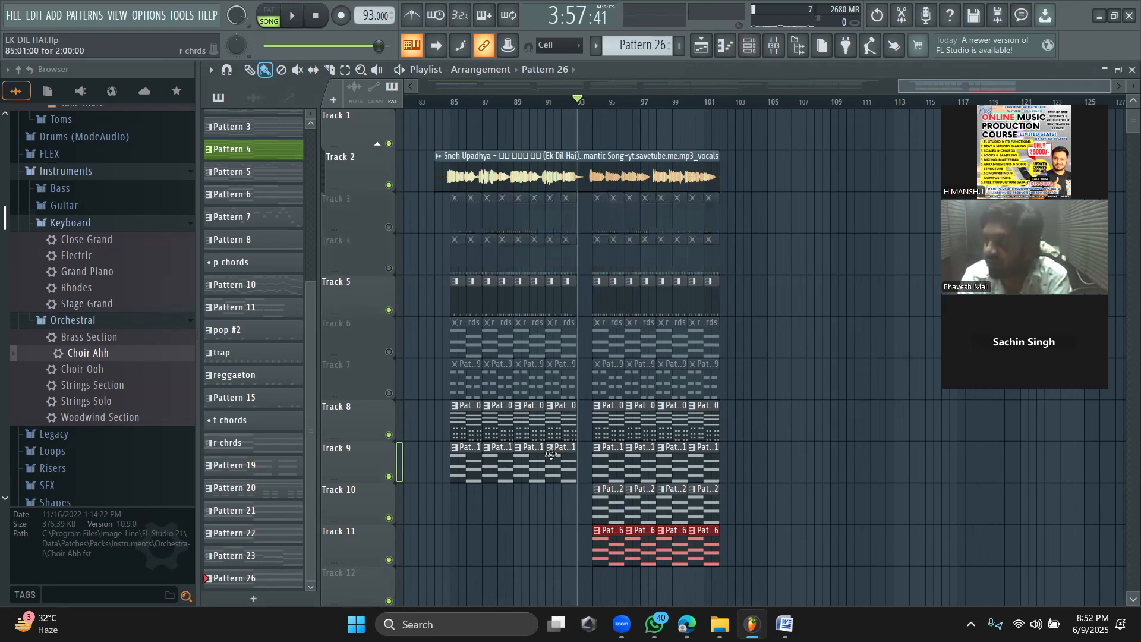
Step: Examine the Nexus #3 chord notes of Pattern 26 in the piano roll and return to the channel rack
{"action": "double_click", "coordinate": [616, 552]}
{"action": "left_click_drag", "start_coordinate": [567, 90], "coordinate": [369, 108]}
{"action": "left_click", "coordinate": [708, 53]}
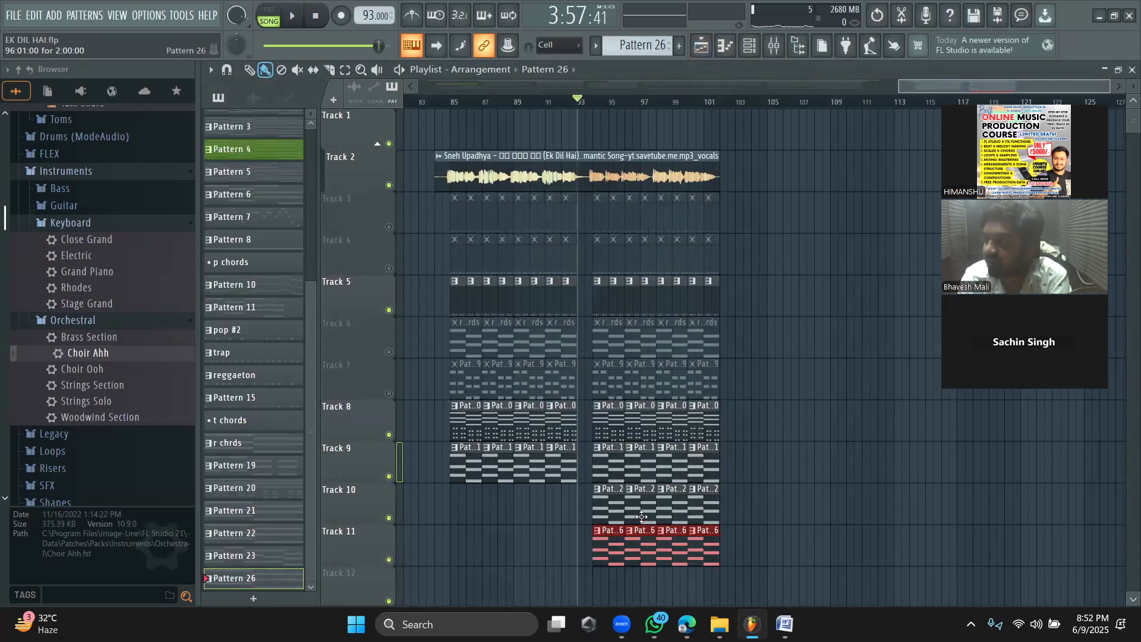
{"action": "left_click", "coordinate": [750, 53]}
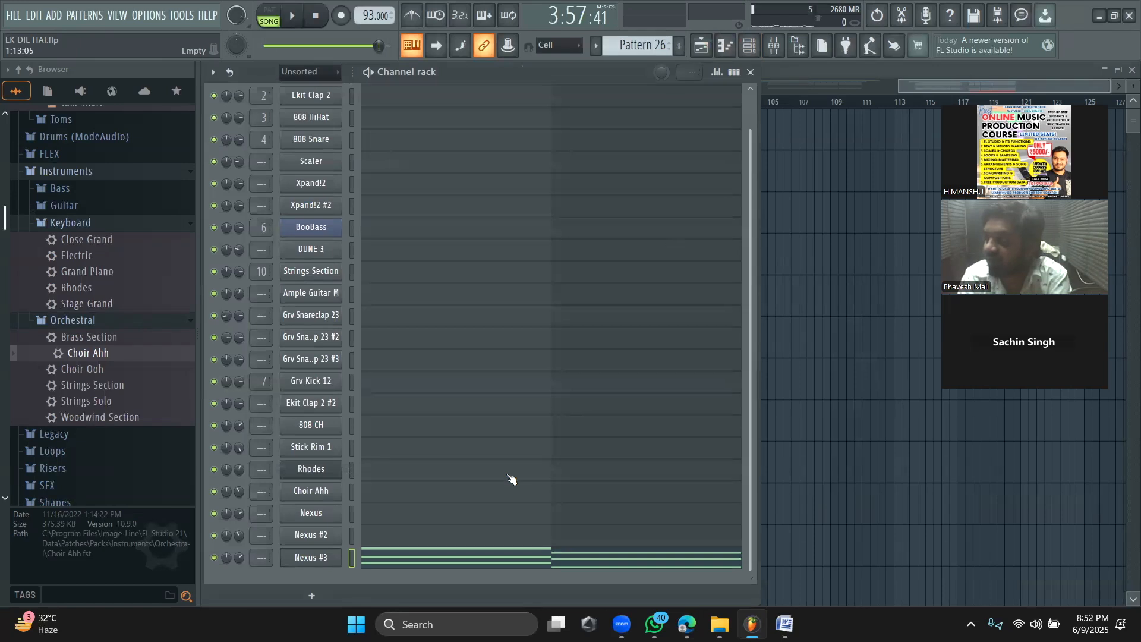
{"action": "left_click", "coordinate": [473, 562]}
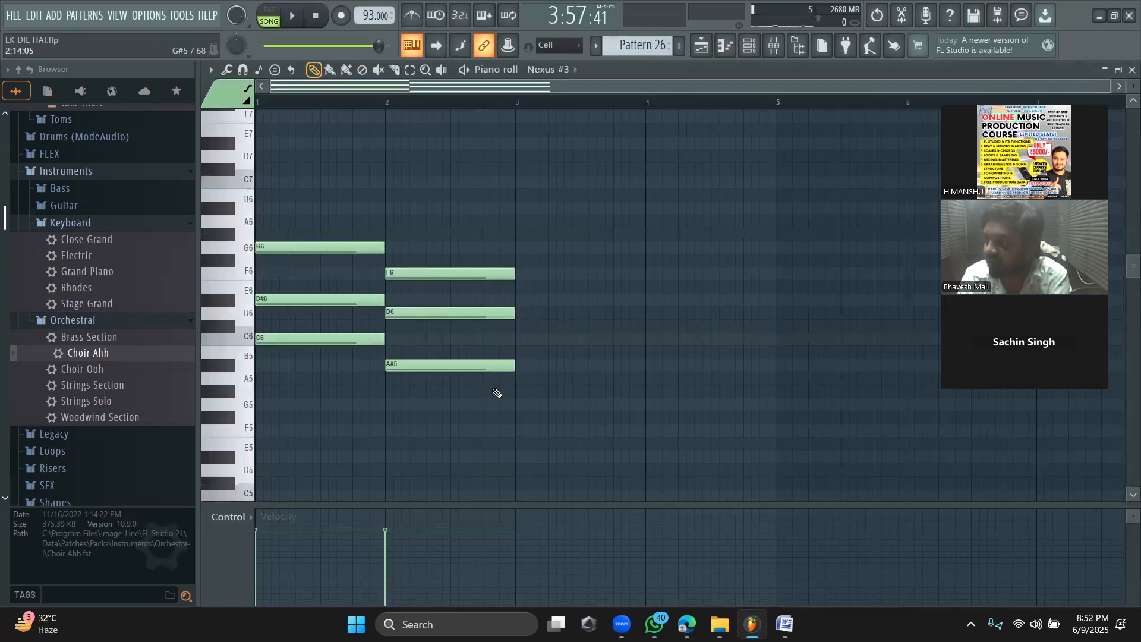
{"action": "left_click", "coordinate": [751, 48]}
Step: Set the root note of Nexus #3 to C6 in its channel settings while auditioning Pattern 26
{"action": "left_click", "coordinate": [308, 561]}
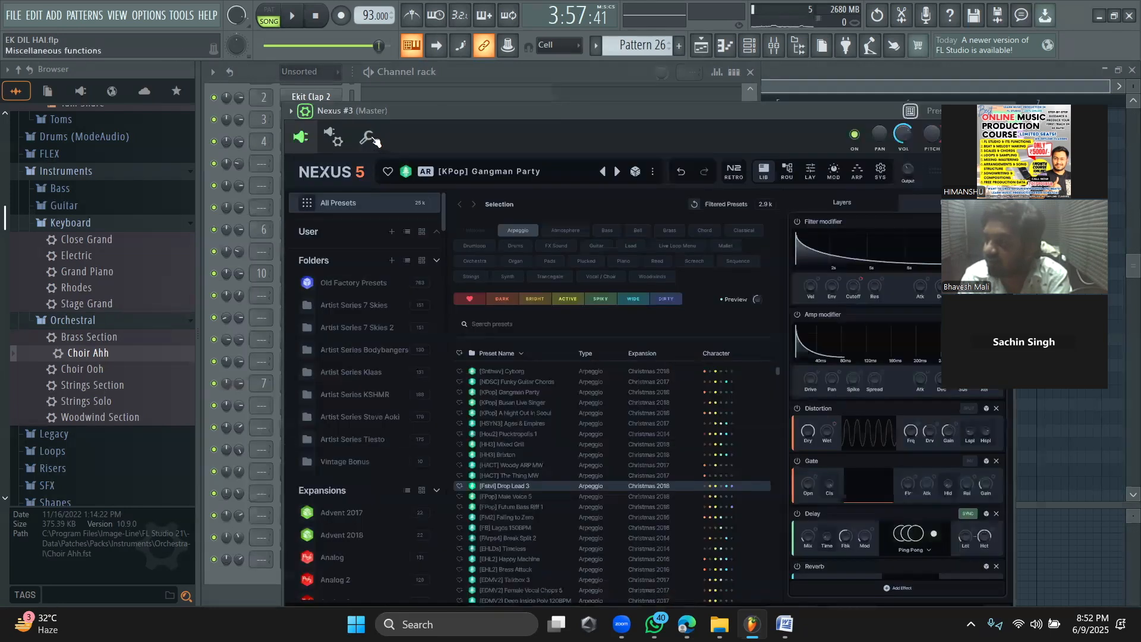
{"action": "left_click", "coordinate": [371, 142]}
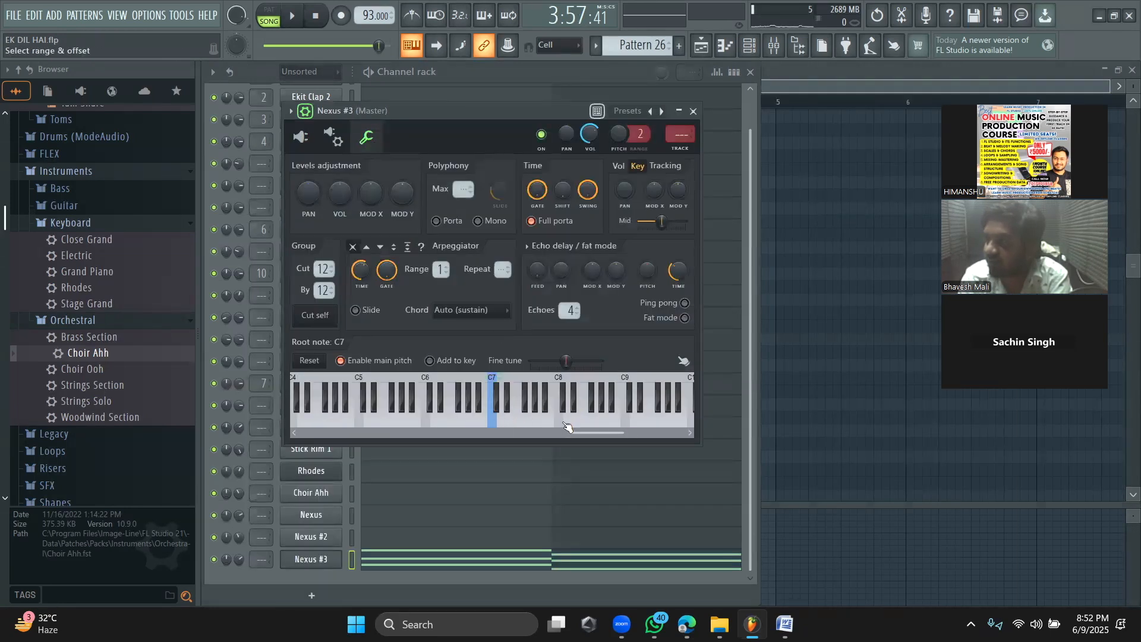
{"action": "key", "text": "space"}
{"action": "right_click", "coordinate": [425, 419]}
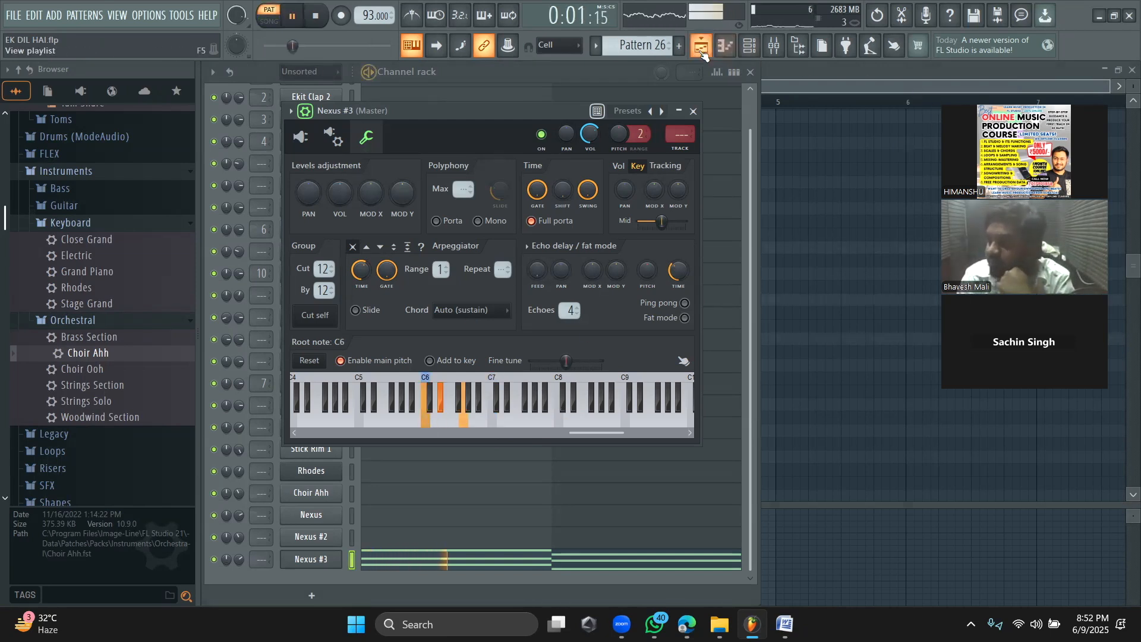
Step: Play the arrangement from around bar 93 and lower the Nexus #3 channel volume to about 52% during playback
{"action": "left_click", "coordinate": [701, 45]}
{"action": "key", "text": "space"}
{"action": "left_click", "coordinate": [586, 105]}
{"action": "key", "text": "space"}
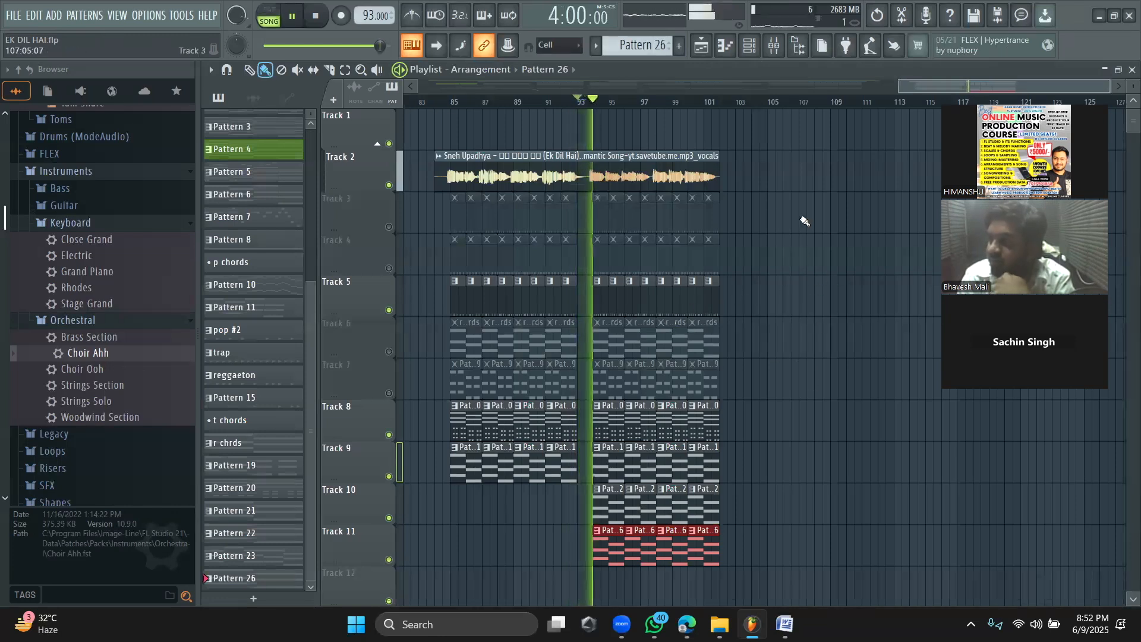
{"action": "left_click", "coordinate": [750, 46]}
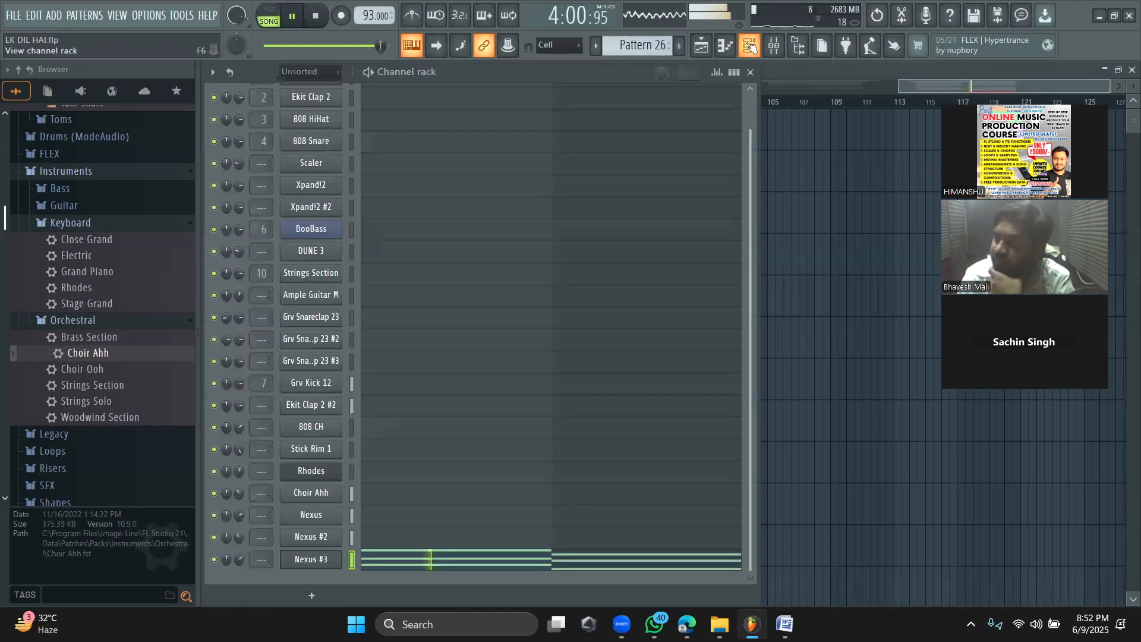
{"action": "left_click", "coordinate": [315, 563]}
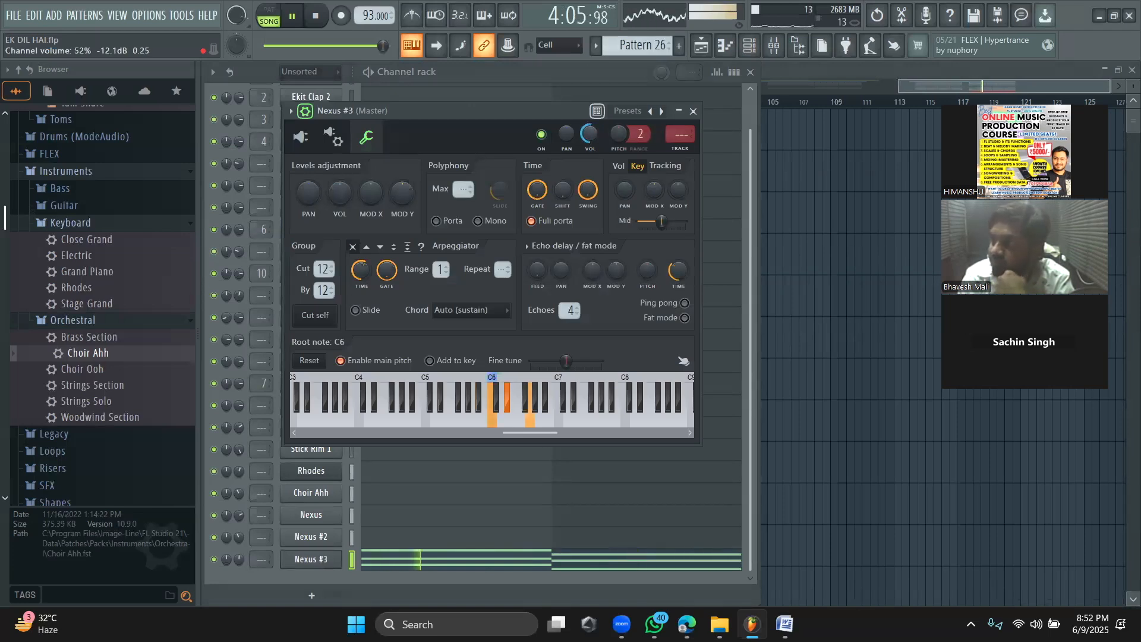
{"action": "left_click", "coordinate": [860, 76]}
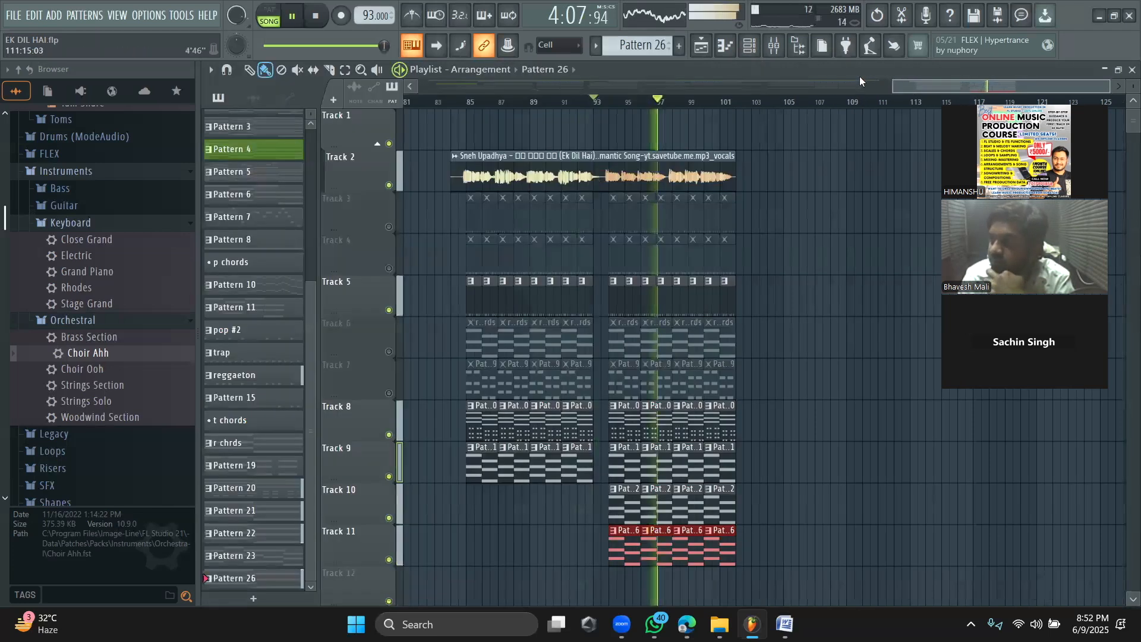
{"action": "scroll", "coordinate": [823, 390], "scroll_direction": "down", "scroll_amount": 1}
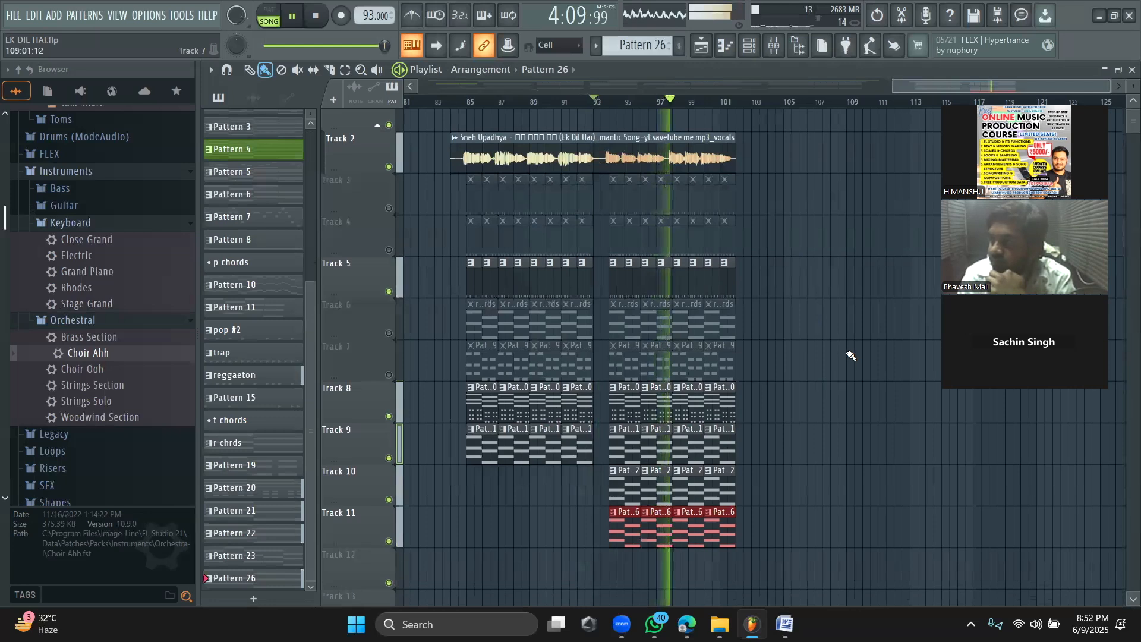
{"action": "key", "text": "p"}
{"action": "key", "text": "space"}
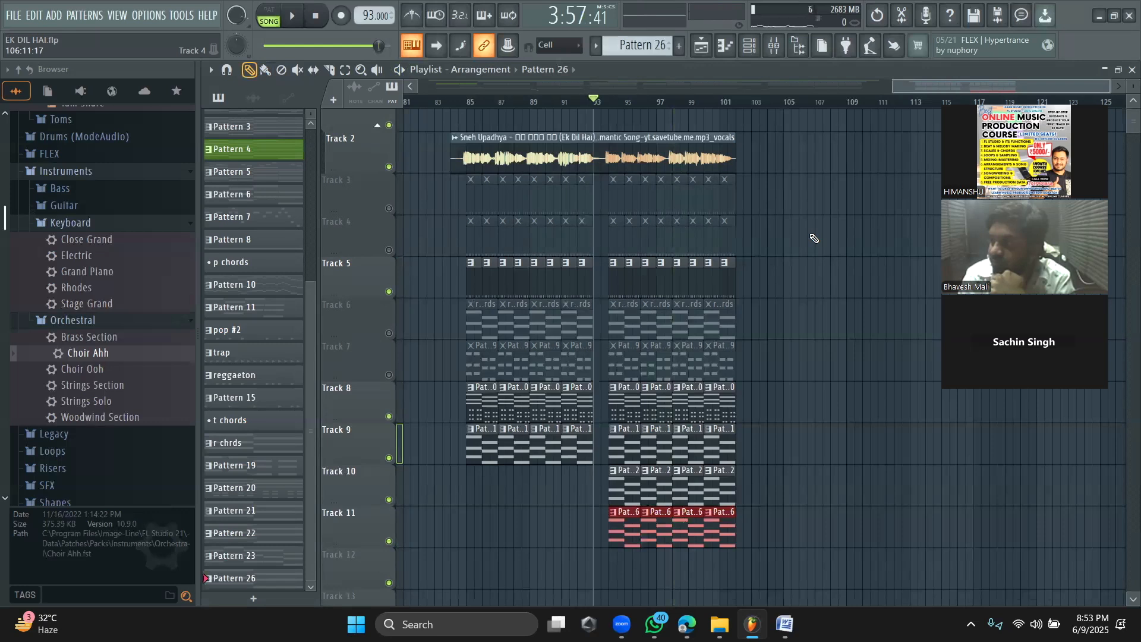
Step: Clone the Nexus #3 channel and paste the copied chords into the clone in Pattern 27
{"action": "scroll", "coordinate": [814, 238], "scroll_direction": "down", "scroll_amount": 2}
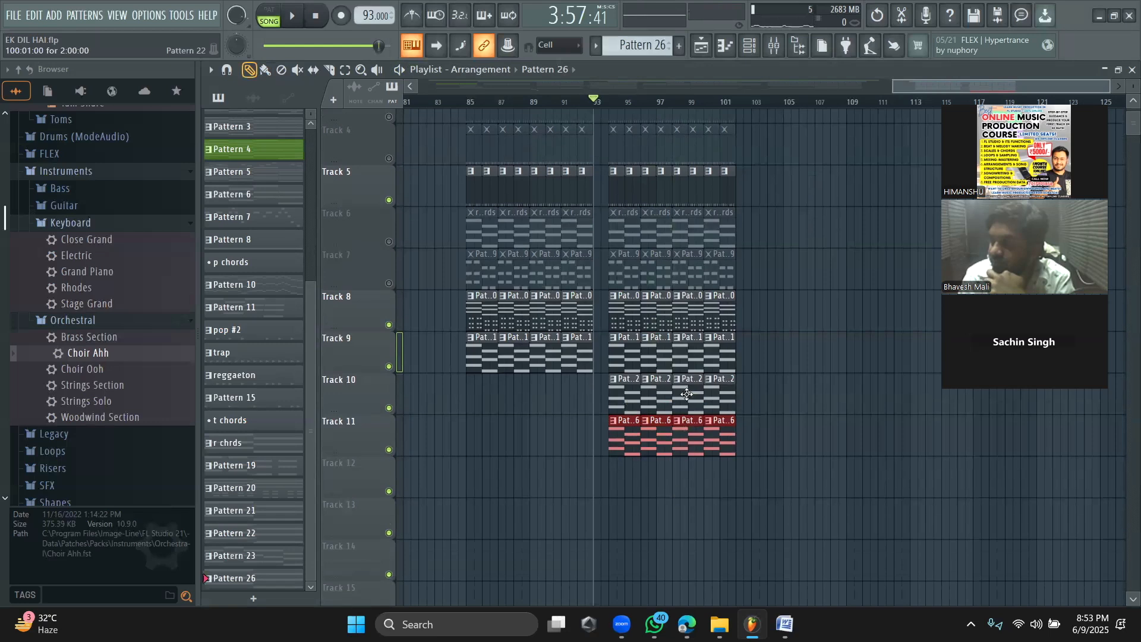
{"action": "left_click", "coordinate": [747, 52]}
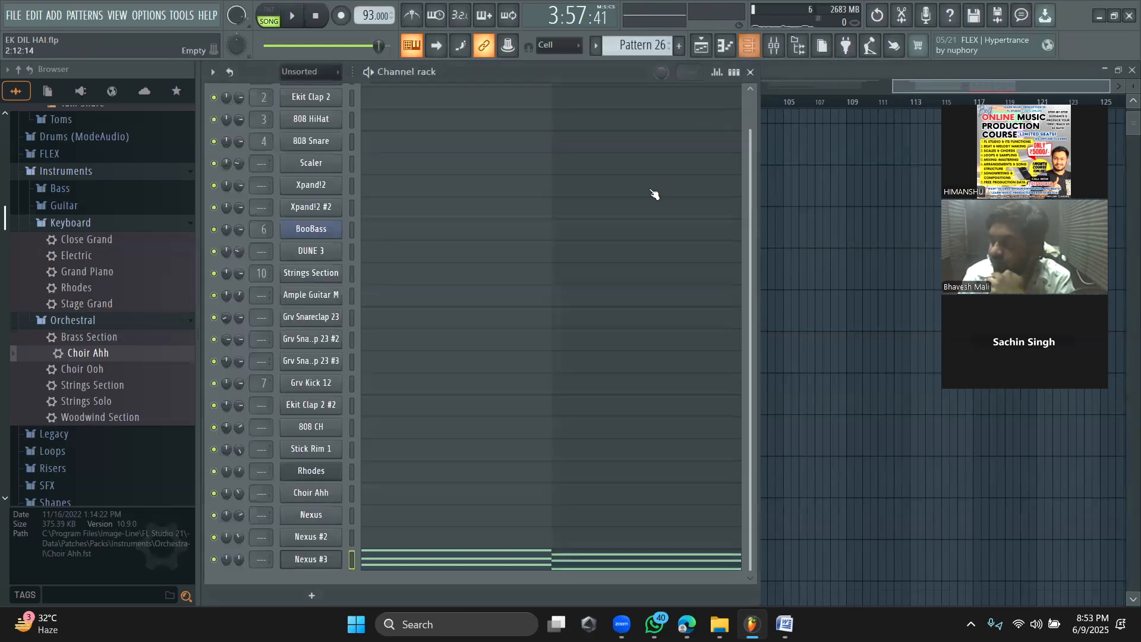
{"action": "right_click", "coordinate": [342, 560]}
{"action": "left_click", "coordinate": [370, 542]}
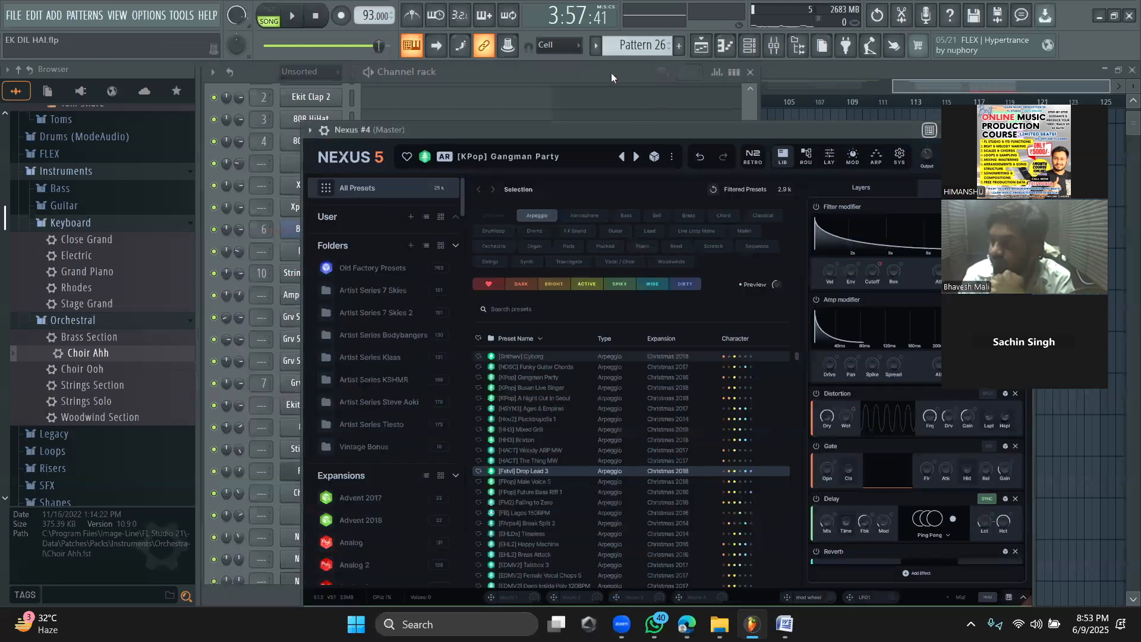
{"action": "left_click", "coordinate": [611, 73]}
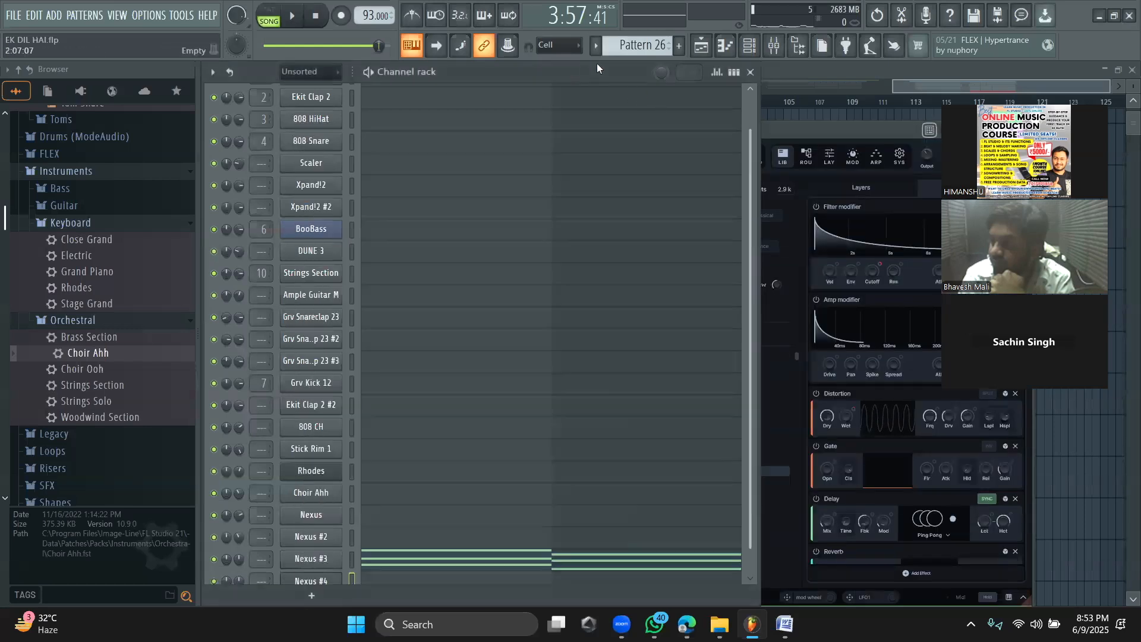
{"action": "scroll", "coordinate": [637, 48], "scroll_direction": "up", "scroll_amount": 1}
{"action": "scroll", "coordinate": [354, 528], "scroll_direction": "down", "scroll_amount": 1}
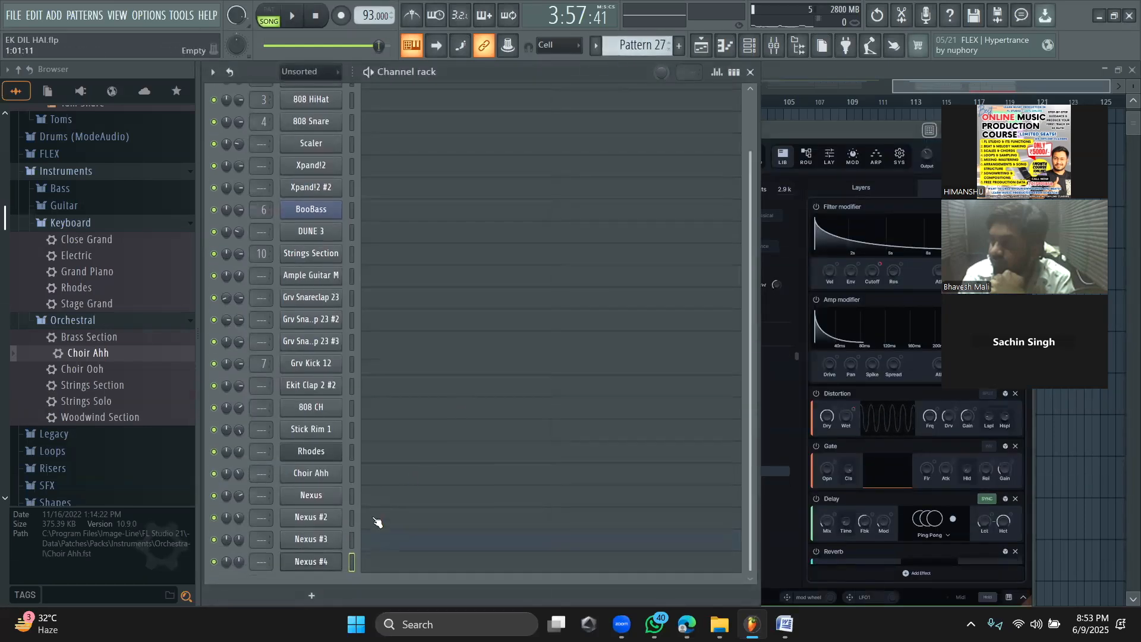
{"action": "right_click", "coordinate": [341, 559]}
{"action": "left_click", "coordinate": [512, 437]}
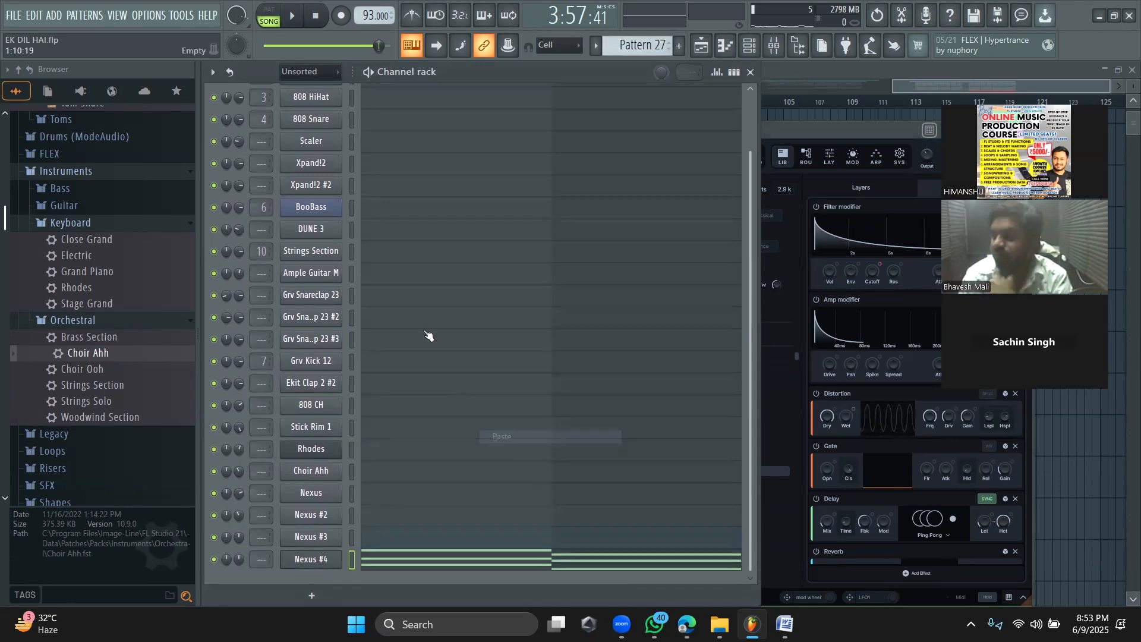
Step: Switch to pattern mode and preview Nexus #4 arpeggio presets such as Falling to Zero, Timeless and Zero Line
{"action": "left_click_drag", "start_coordinate": [791, 127], "coordinate": [717, 92]}
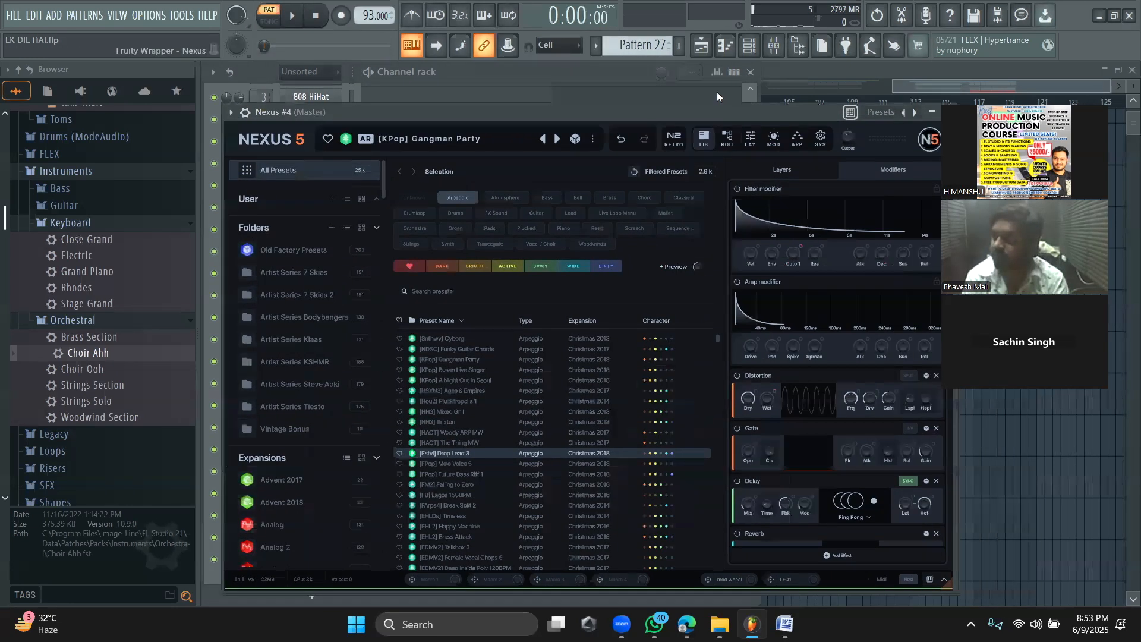
{"action": "left_click", "coordinate": [488, 378]}
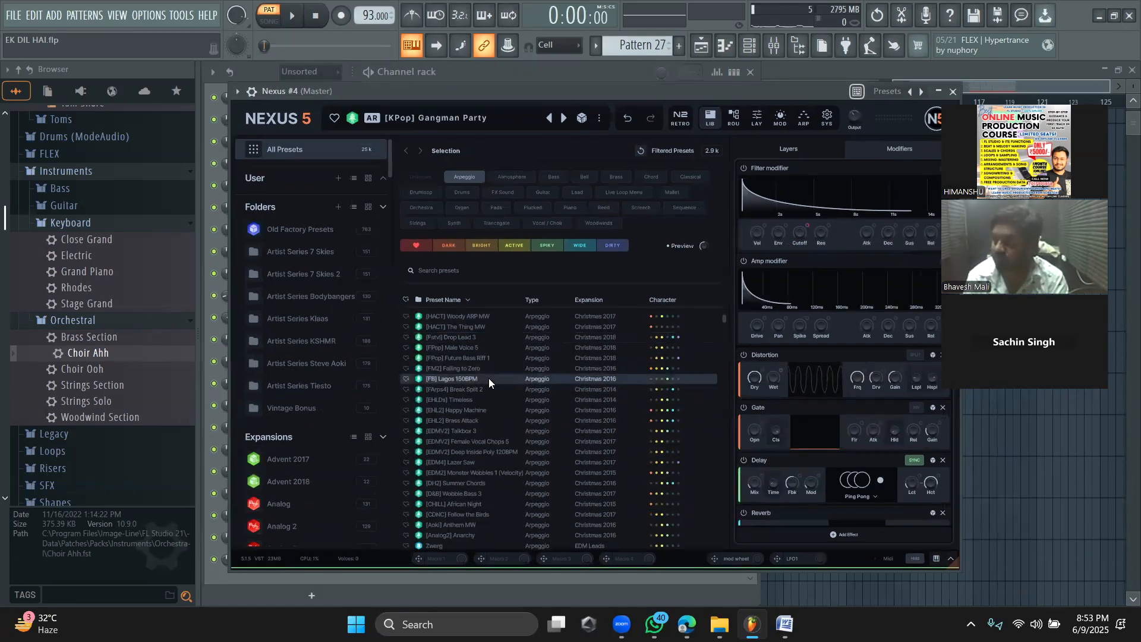
{"action": "left_click", "coordinate": [451, 369]}
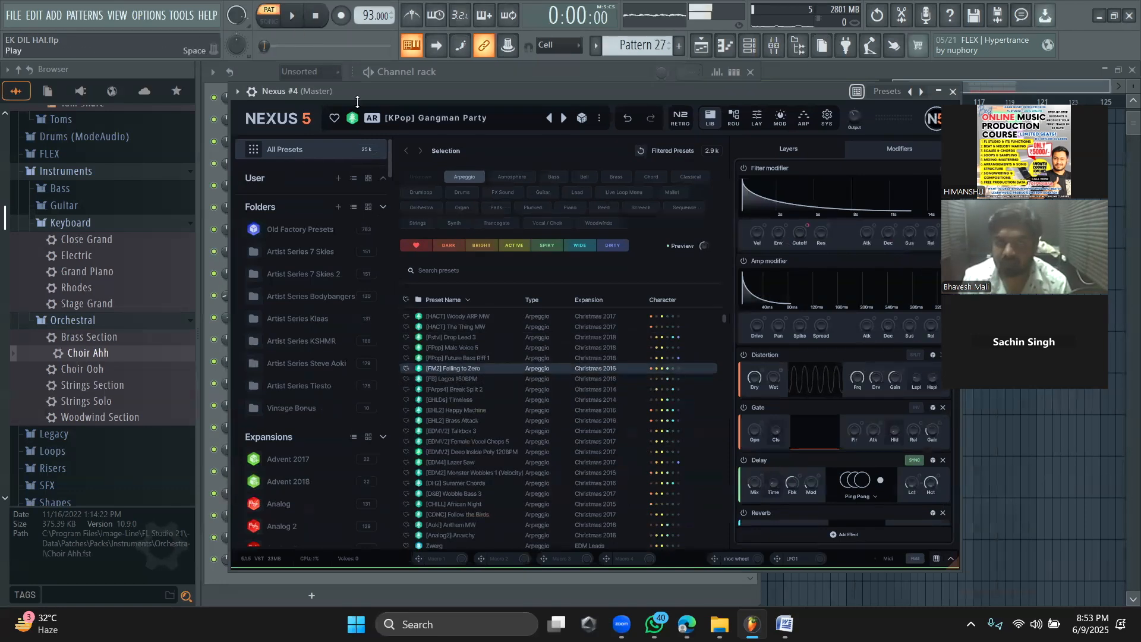
{"action": "left_click", "coordinate": [460, 398]}
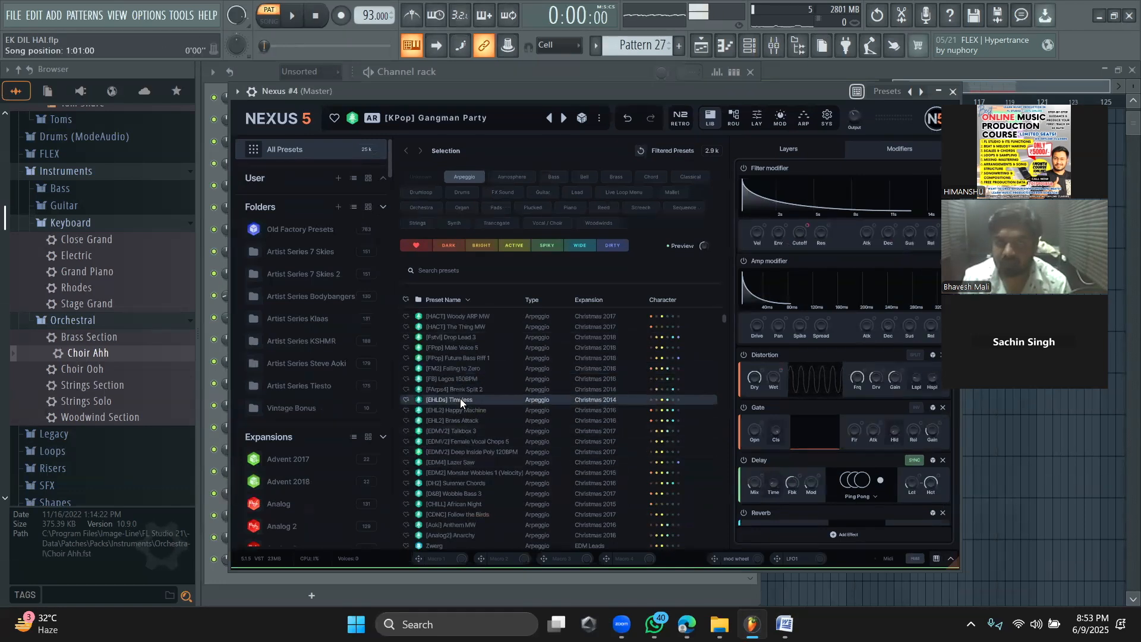
{"action": "scroll", "coordinate": [464, 423], "scroll_direction": "down", "scroll_amount": 2}
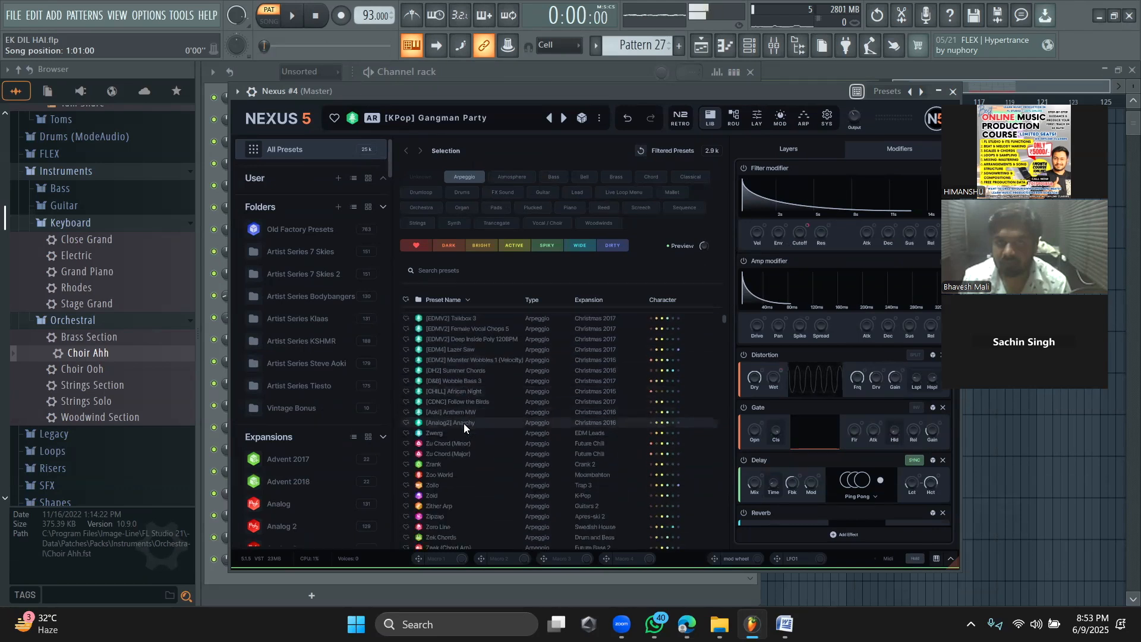
{"action": "scroll", "coordinate": [464, 383], "scroll_direction": "down", "scroll_amount": 4}
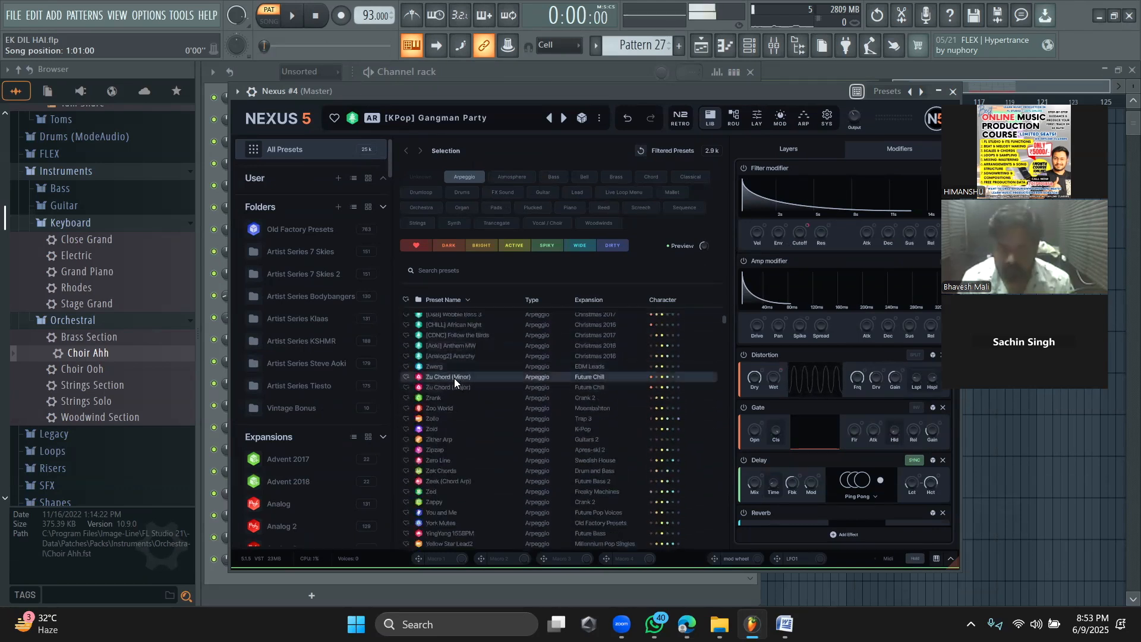
{"action": "scroll", "coordinate": [466, 416], "scroll_direction": "down", "scroll_amount": 2}
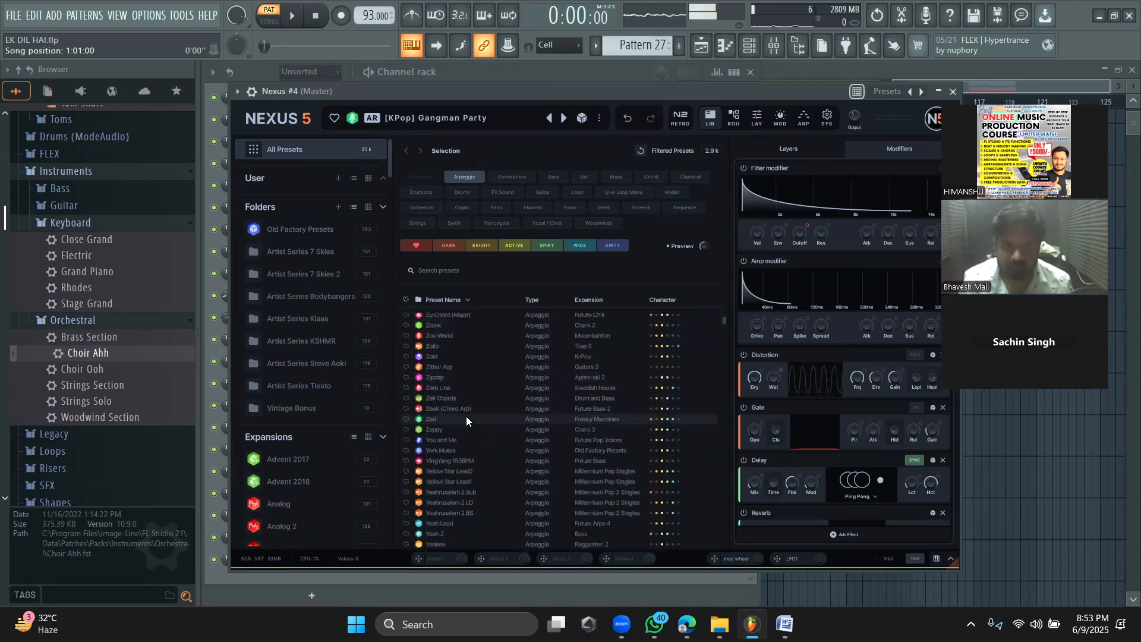
{"action": "left_click", "coordinate": [455, 387]}
{"action": "scroll", "coordinate": [478, 408], "scroll_direction": "down", "scroll_amount": 1}
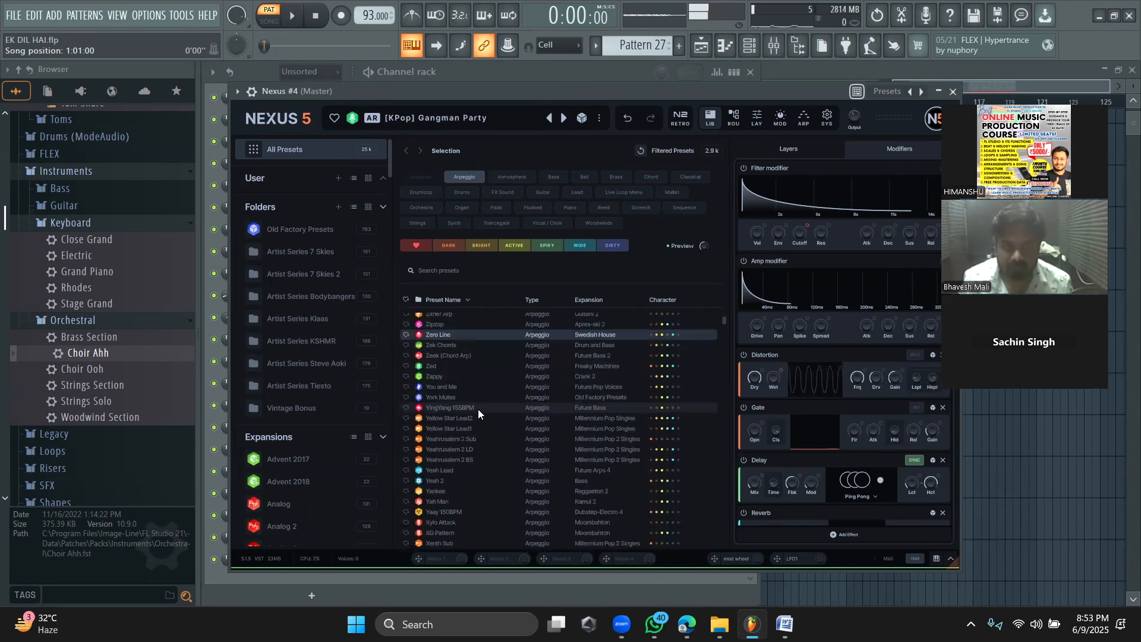
Step: Preview Nexus #4 arpeggio presets in the Y to X range, including Yeahrusalem 2 LD and Xylo Attack
{"action": "scroll", "coordinate": [460, 378], "scroll_direction": "down", "scroll_amount": 2}
{"action": "left_click", "coordinate": [457, 371]}
{"action": "scroll", "coordinate": [465, 371], "scroll_direction": "up", "scroll_amount": 1}
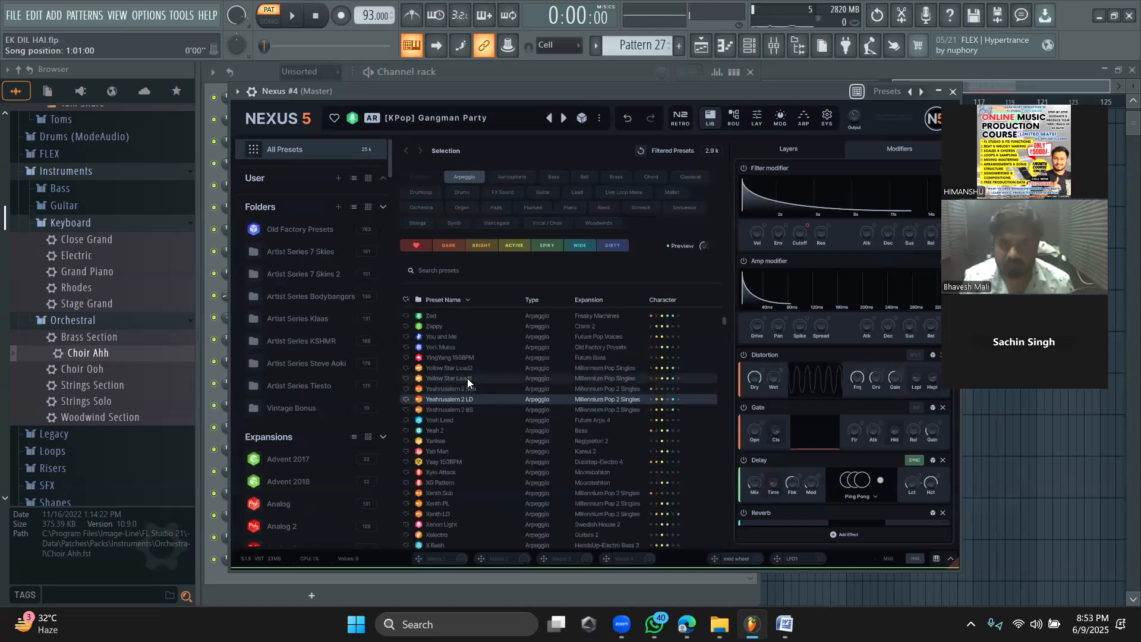
{"action": "left_click", "coordinate": [466, 379]}
{"action": "left_click", "coordinate": [463, 396]}
{"action": "left_click", "coordinate": [463, 389]}
{"action": "scroll", "coordinate": [463, 389], "scroll_direction": "down", "scroll_amount": 3}
{"action": "left_click", "coordinate": [454, 387]}
{"action": "scroll", "coordinate": [454, 387], "scroll_direction": "down", "scroll_amount": 1}
{"action": "scroll", "coordinate": [455, 388], "scroll_direction": "down", "scroll_amount": 2}
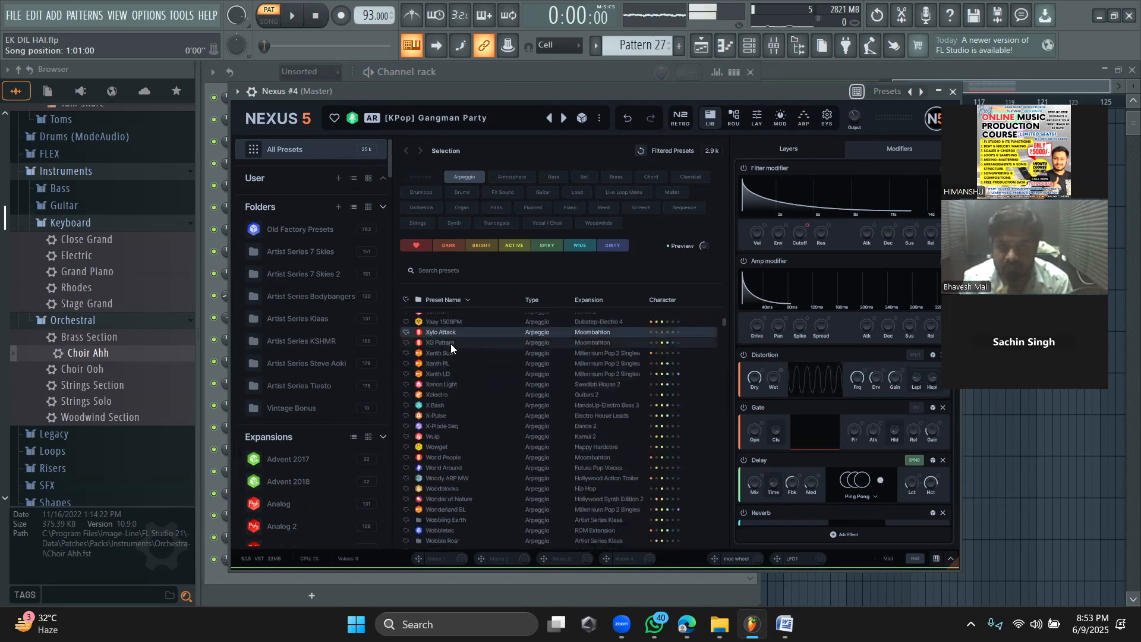
Step: Audition further Nexus #4 arpeggio presets, including XG Pattern, Wulp, Wizard and Wild Harp
{"action": "left_click", "coordinate": [449, 342]}
{"action": "scroll", "coordinate": [455, 365], "scroll_direction": "down", "scroll_amount": 3}
{"action": "left_click", "coordinate": [455, 365]}
{"action": "scroll", "coordinate": [455, 365], "scroll_direction": "down", "scroll_amount": 2}
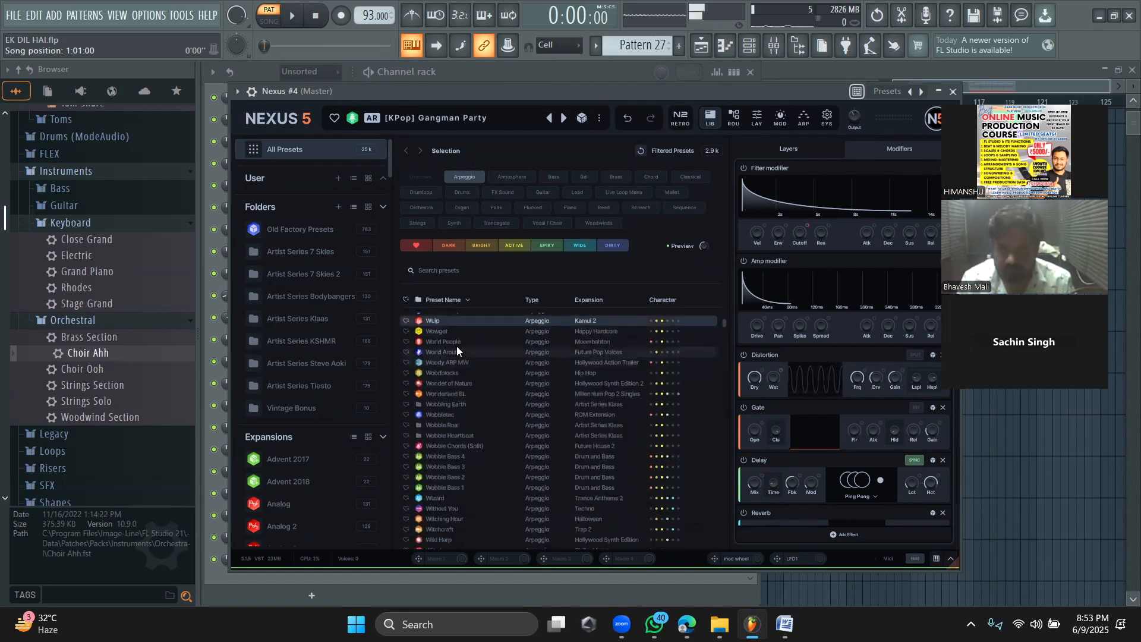
{"action": "left_click", "coordinate": [455, 384]}
{"action": "scroll", "coordinate": [455, 376], "scroll_direction": "down", "scroll_amount": 3}
{"action": "left_click", "coordinate": [453, 391]}
{"action": "scroll", "coordinate": [453, 392], "scroll_direction": "down", "scroll_amount": 3}
{"action": "left_click", "coordinate": [453, 386]}
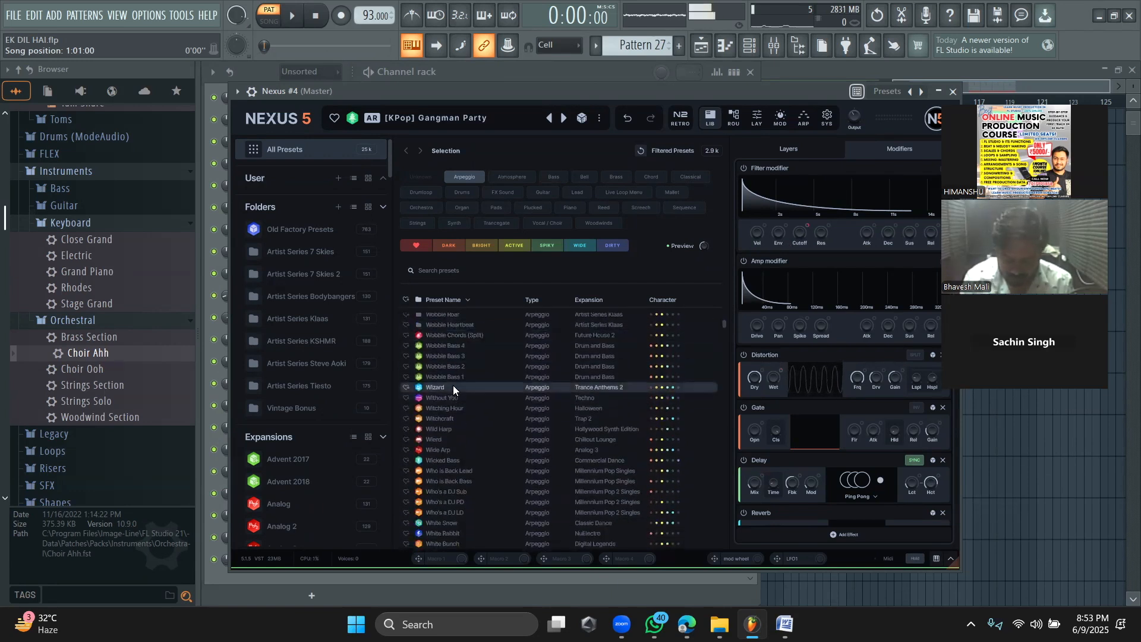
{"action": "left_click", "coordinate": [451, 428]}
{"action": "scroll", "coordinate": [450, 427], "scroll_direction": "down", "scroll_amount": 10}
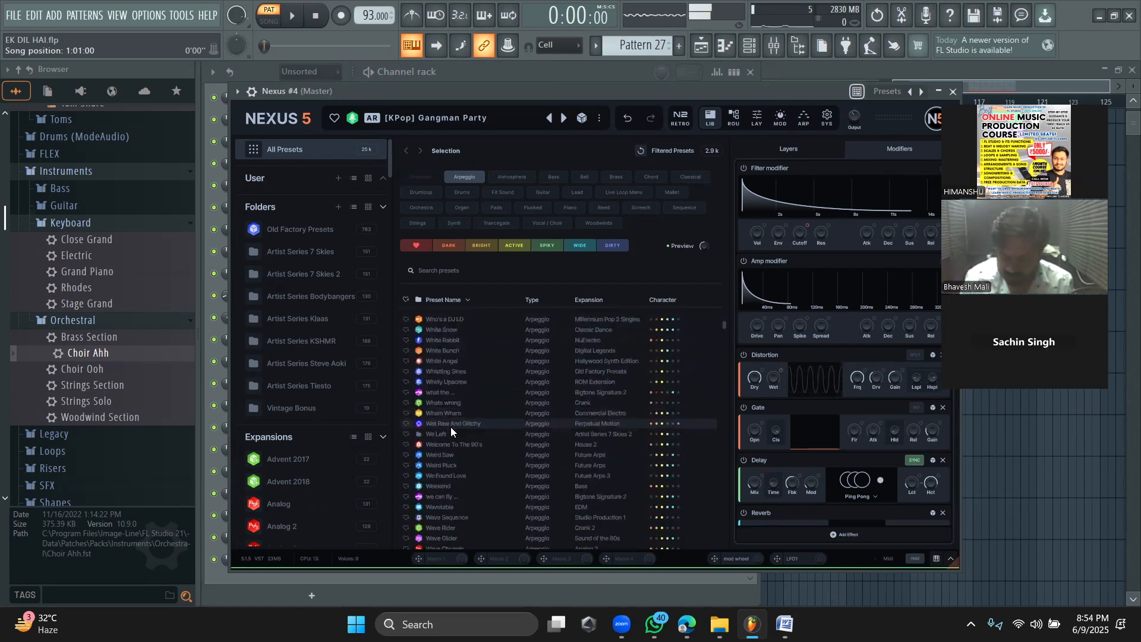
{"action": "scroll", "coordinate": [450, 360], "scroll_direction": "up", "scroll_amount": 6}
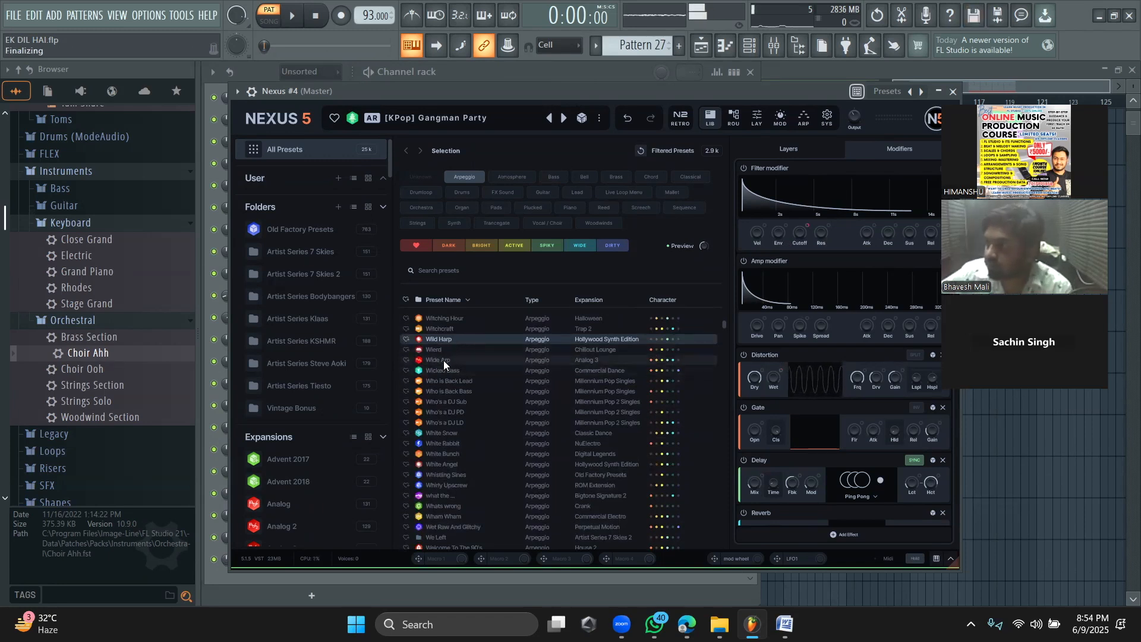
Step: Continue auditioning Nexus #4 arpeggios, including Wide Arp, Who is Back Lead, what the ... and We Found Love
{"action": "left_click", "coordinate": [443, 360]}
{"action": "left_click", "coordinate": [456, 381]}
{"action": "scroll", "coordinate": [456, 384], "scroll_direction": "down", "scroll_amount": 3}
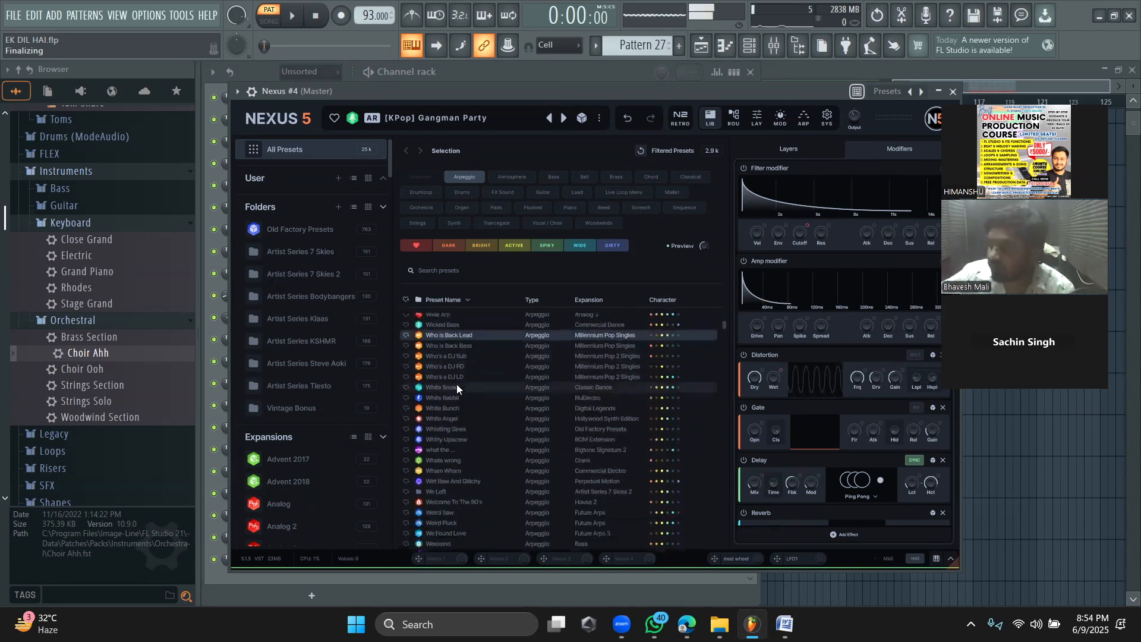
{"action": "scroll", "coordinate": [457, 365], "scroll_direction": "down", "scroll_amount": 4}
{"action": "left_click", "coordinate": [458, 365]}
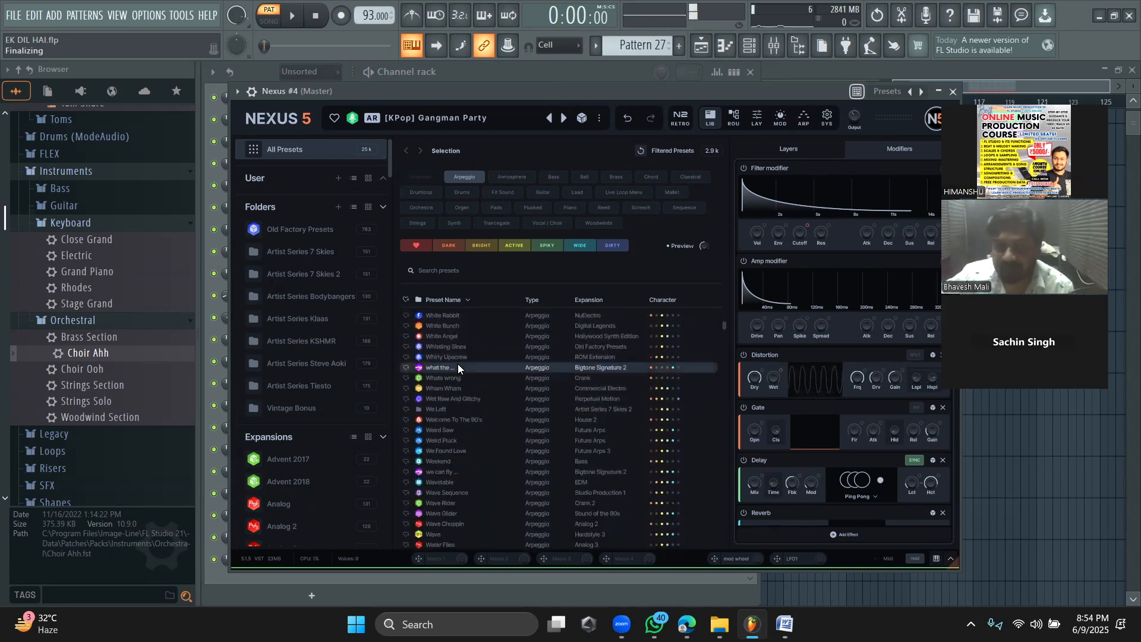
{"action": "scroll", "coordinate": [458, 368], "scroll_direction": "down", "scroll_amount": 2}
{"action": "left_click", "coordinate": [457, 368]}
{"action": "scroll", "coordinate": [457, 368], "scroll_direction": "down", "scroll_amount": 2}
{"action": "left_click", "coordinate": [457, 368]}
{"action": "scroll", "coordinate": [458, 368], "scroll_direction": "down", "scroll_amount": 2}
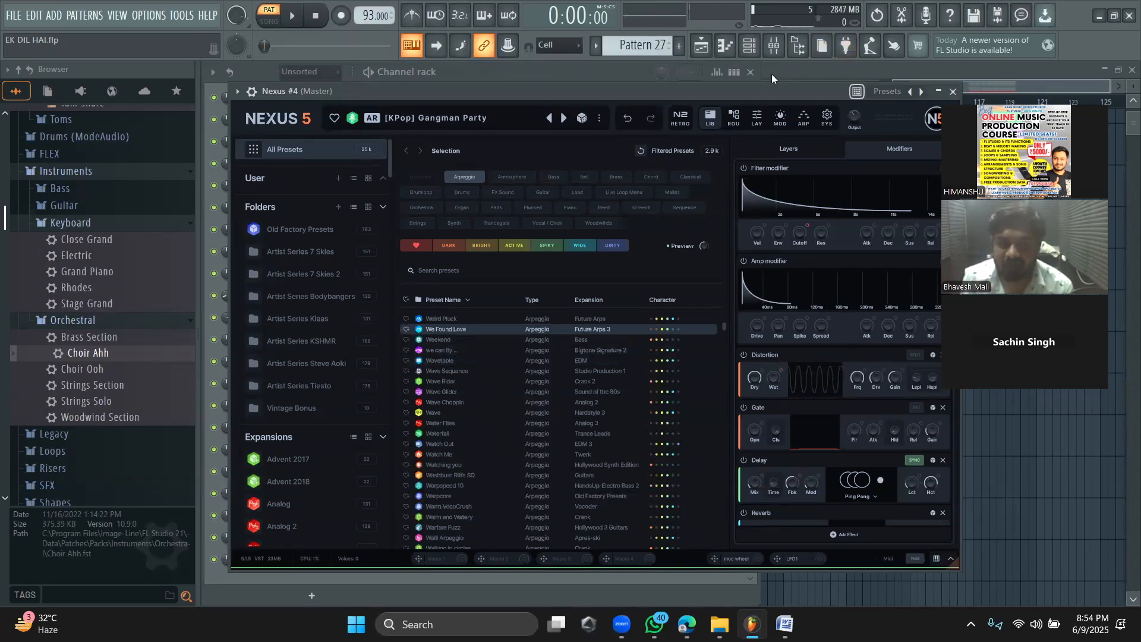
Step: Place Pattern 27 on Track 12 under the Pattern 26 clips, duplicate it to four clips, and play from bar 93
{"action": "left_click", "coordinate": [581, 75]}
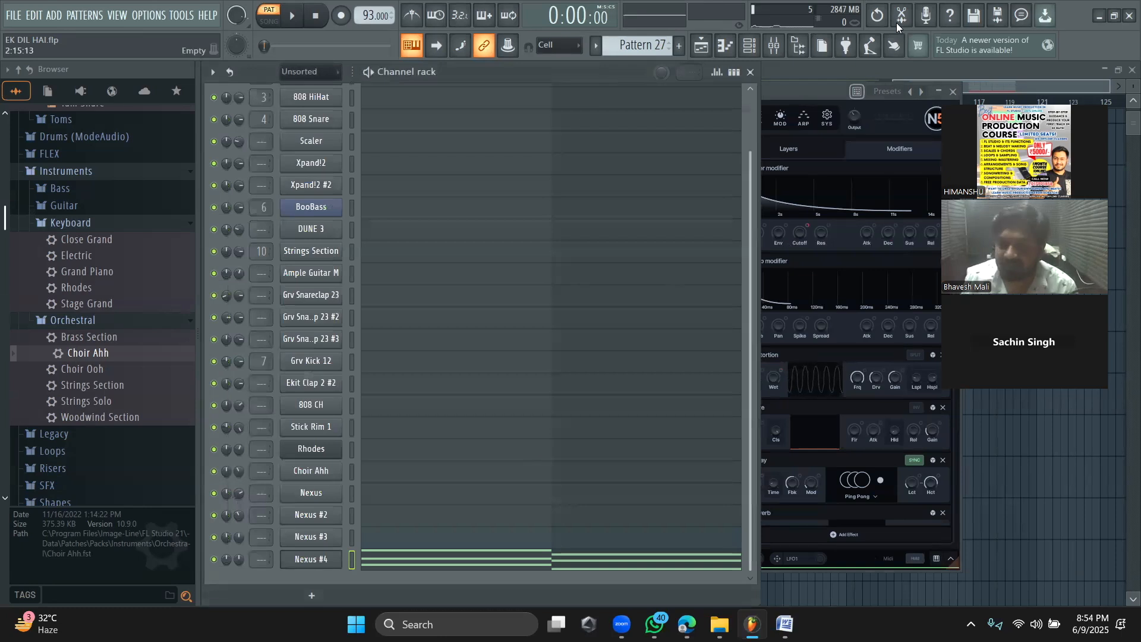
{"action": "left_click", "coordinate": [815, 71]}
{"action": "left_click", "coordinate": [614, 486]}
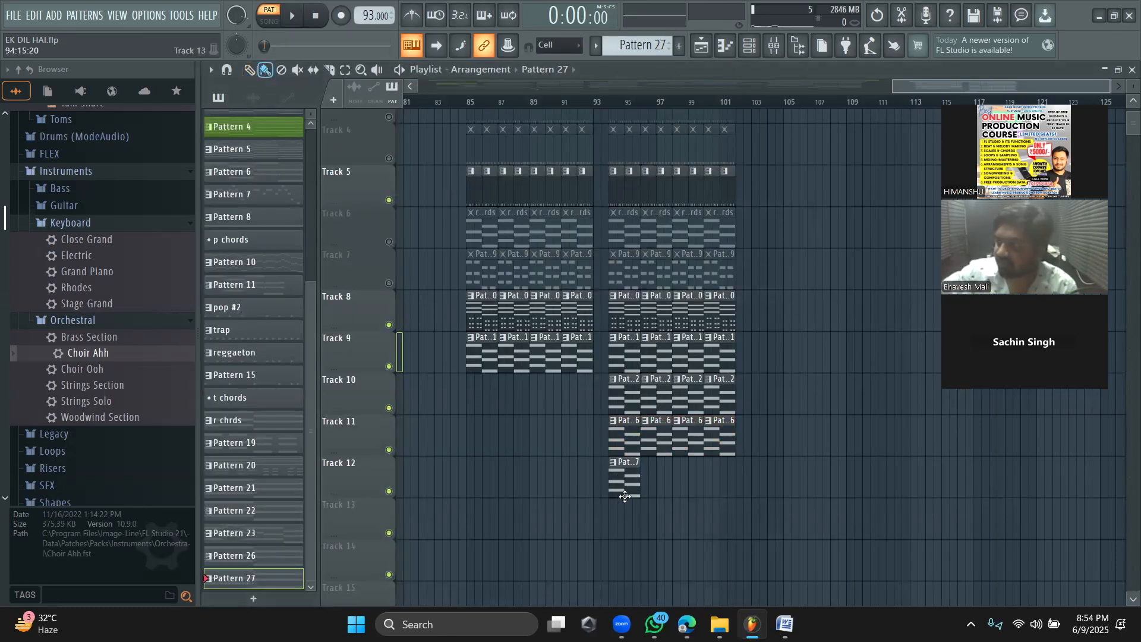
{"action": "left_click", "coordinate": [612, 105]}
{"action": "key", "text": "space"}
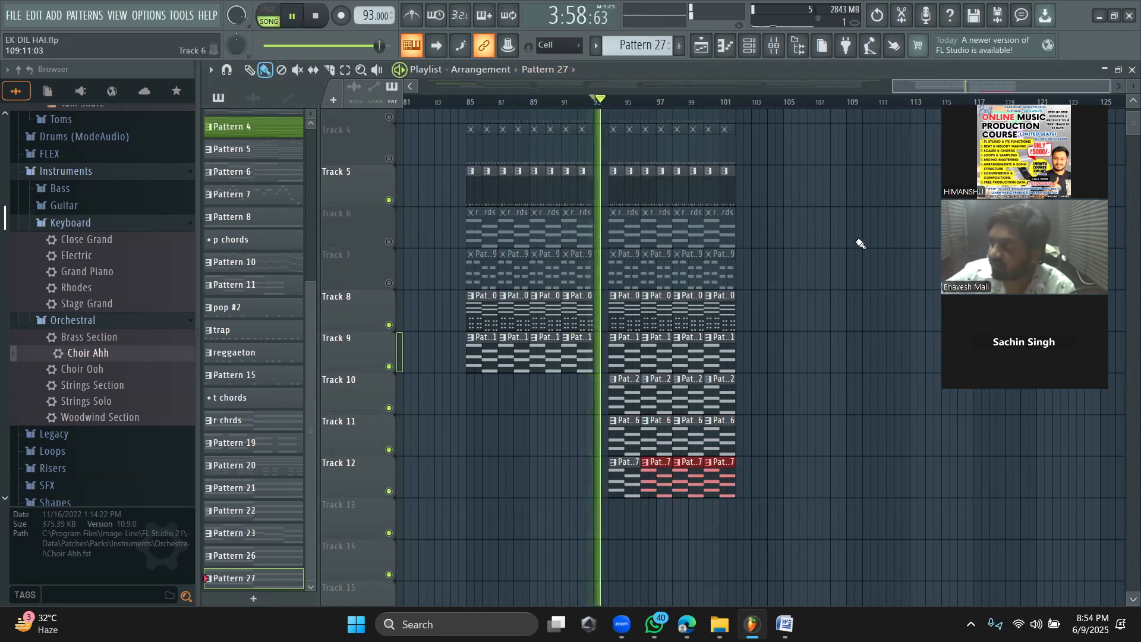
Step: Set the Nexus #4 channel volume to 50% during playback, return to the playlist and stop the song
{"action": "left_click", "coordinate": [753, 53]}
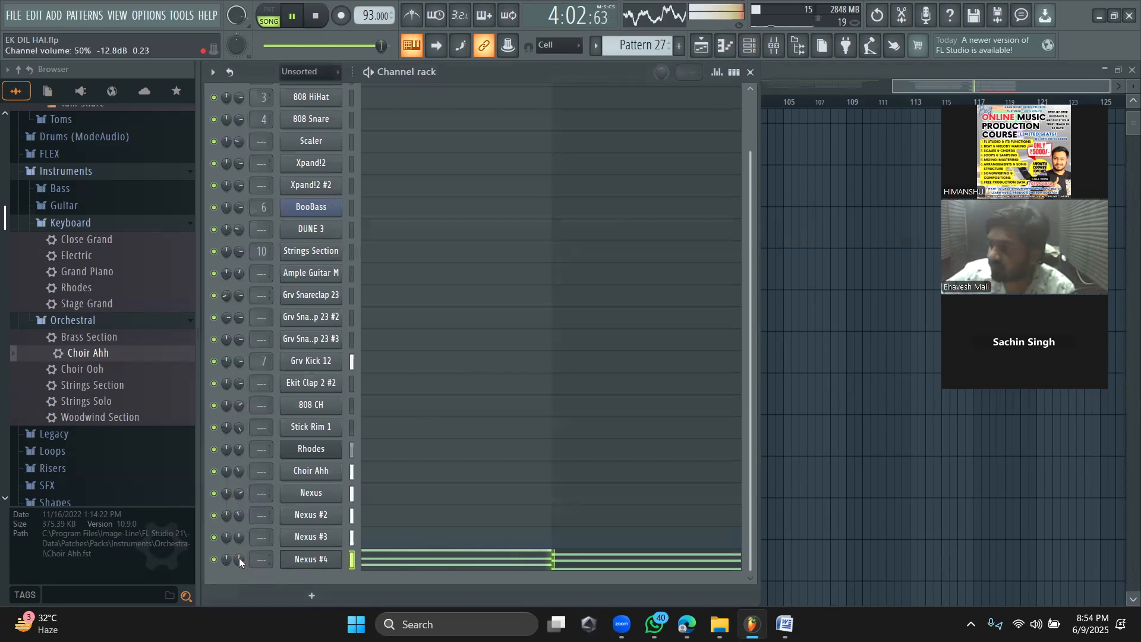
{"action": "left_click", "coordinate": [803, 72]}
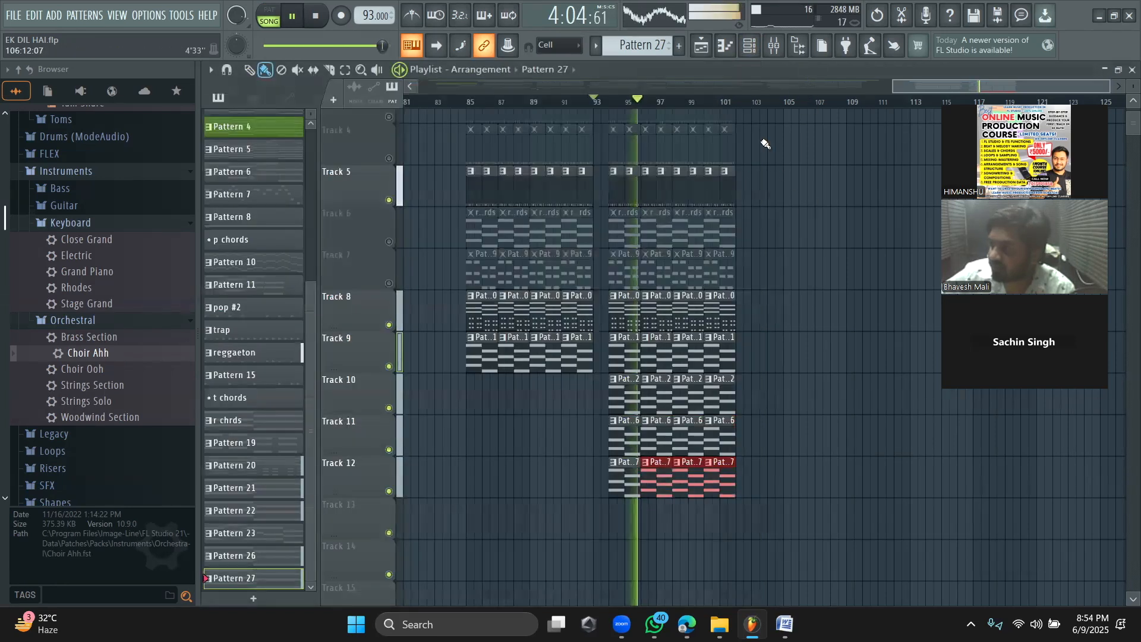
{"action": "scroll", "coordinate": [783, 248], "scroll_direction": "down", "scroll_amount": 3}
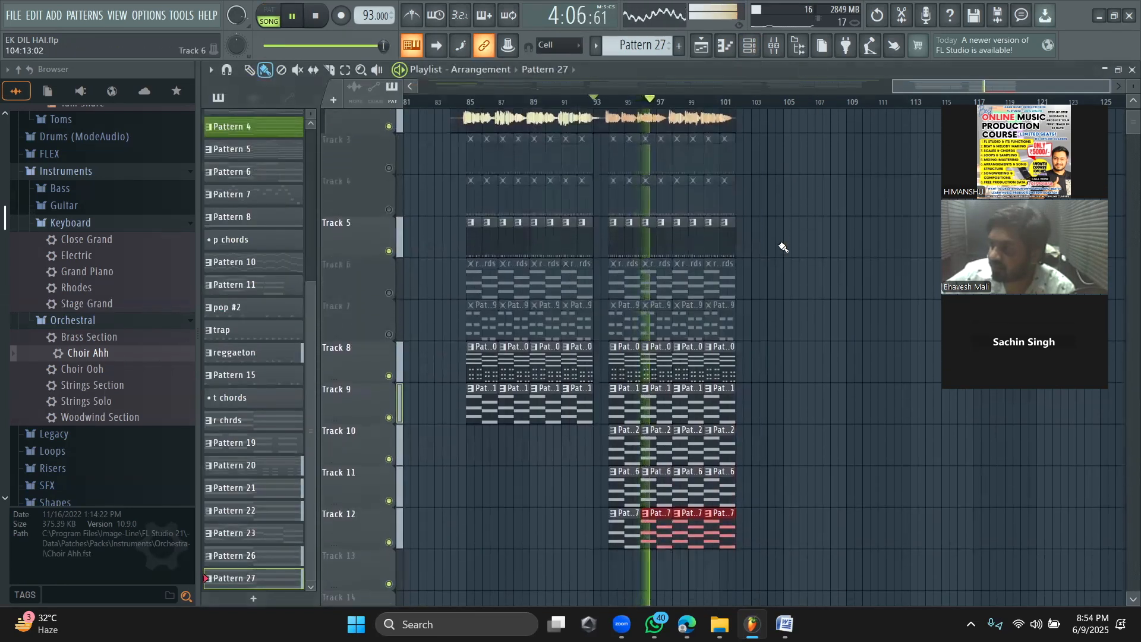
{"action": "key", "text": "space"}
Step: Switch all audio clips to realtime stretching with the macro and set the project tempo to 125
{"action": "left_click", "coordinate": [193, 16]}
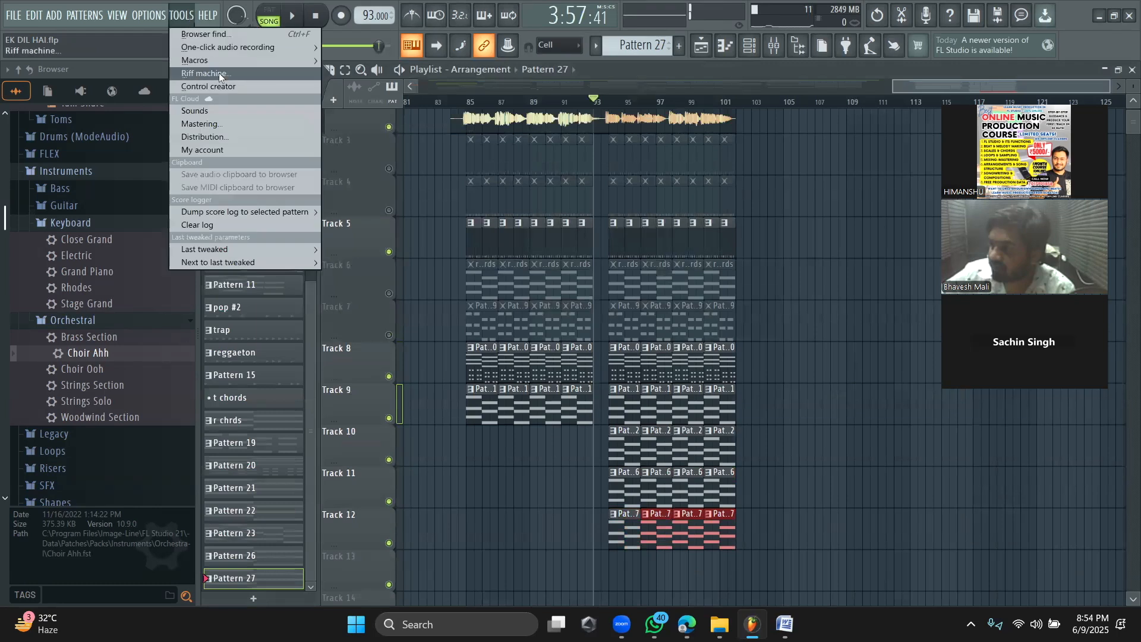
{"action": "mouse_move", "coordinate": [221, 60]}
{"action": "mouse_move", "coordinate": [436, 176]}
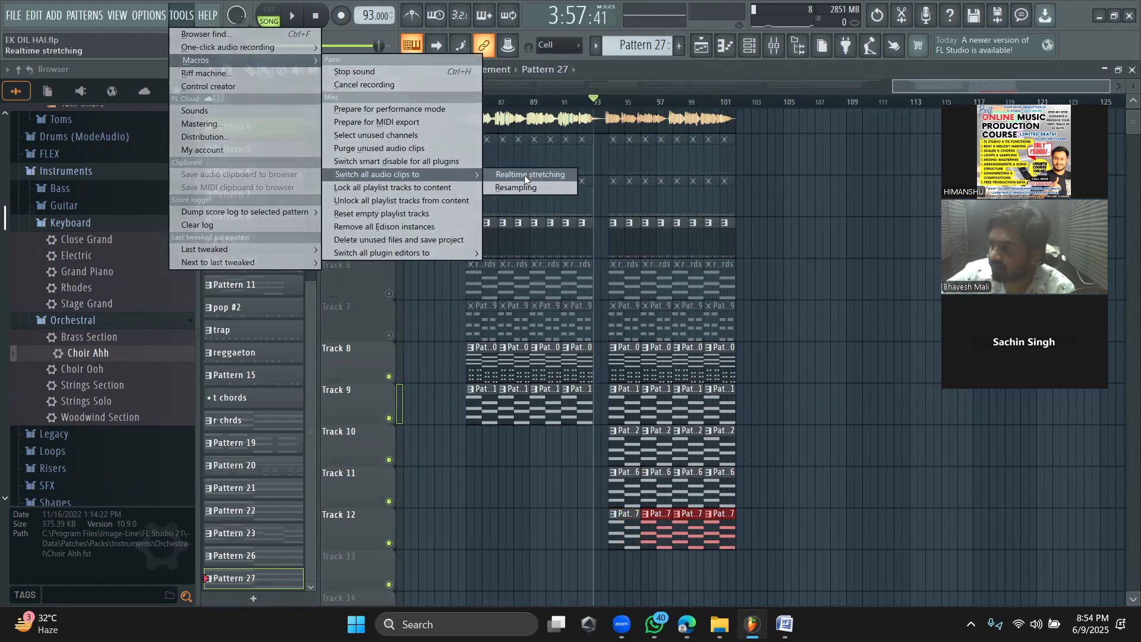
{"action": "left_click", "coordinate": [532, 175]}
{"action": "left_click", "coordinate": [693, 357]}
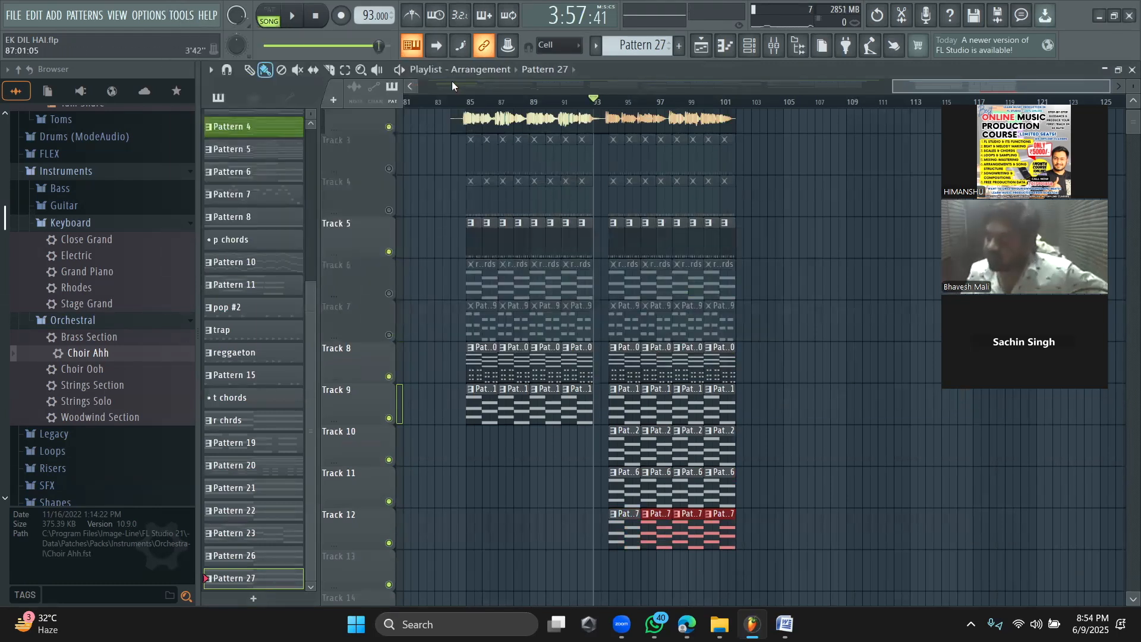
{"action": "left_click_drag", "start_coordinate": [372, 20], "coordinate": [371, 3]}
Step: Delete the first group of reggaeton clips on Track 5, starting at bar 85, and play the song from bar 85
{"action": "left_click_drag", "start_coordinate": [466, 89], "coordinate": [486, 106]}
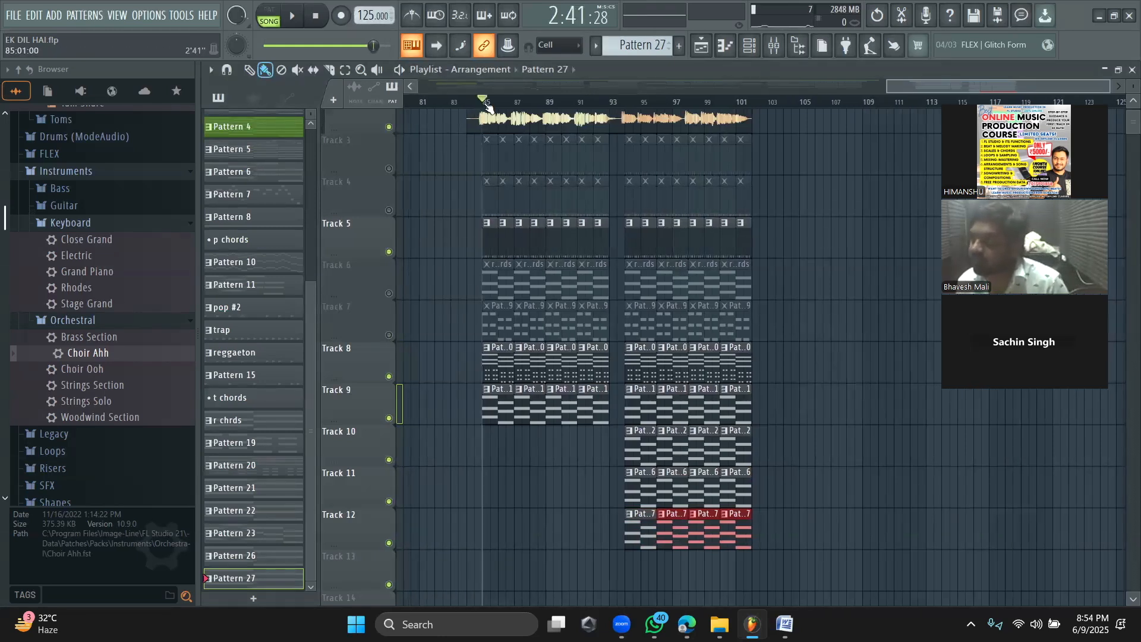
{"action": "left_click_drag", "start_coordinate": [489, 229], "coordinate": [610, 229]}
{"action": "key", "text": "space"}
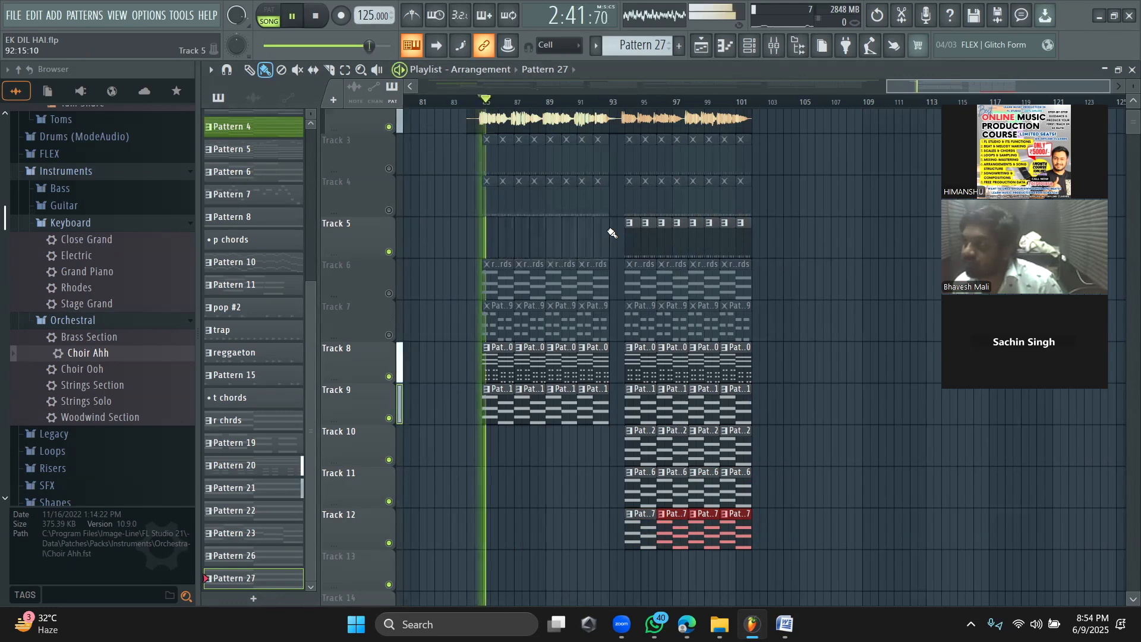
Step: Set the project tempo to 120 while the arrangement plays
{"action": "scroll", "coordinate": [612, 232], "scroll_direction": "up", "scroll_amount": 2}
{"action": "left_click_drag", "start_coordinate": [373, 15], "coordinate": [373, 21]}
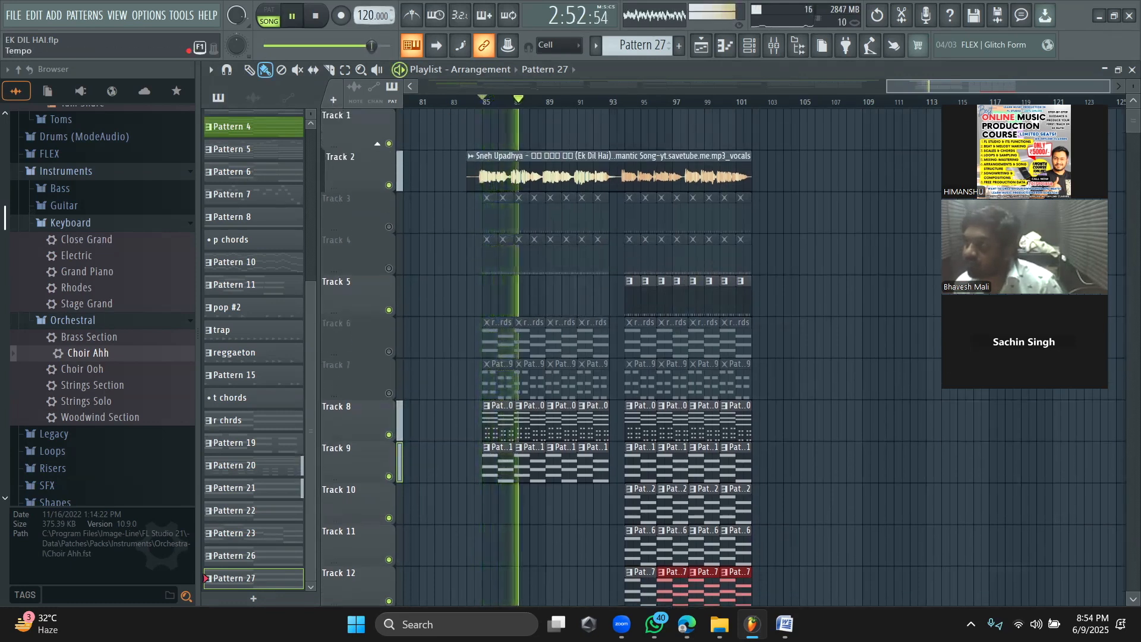
{"action": "scroll", "coordinate": [640, 257], "scroll_direction": "down", "scroll_amount": 2}
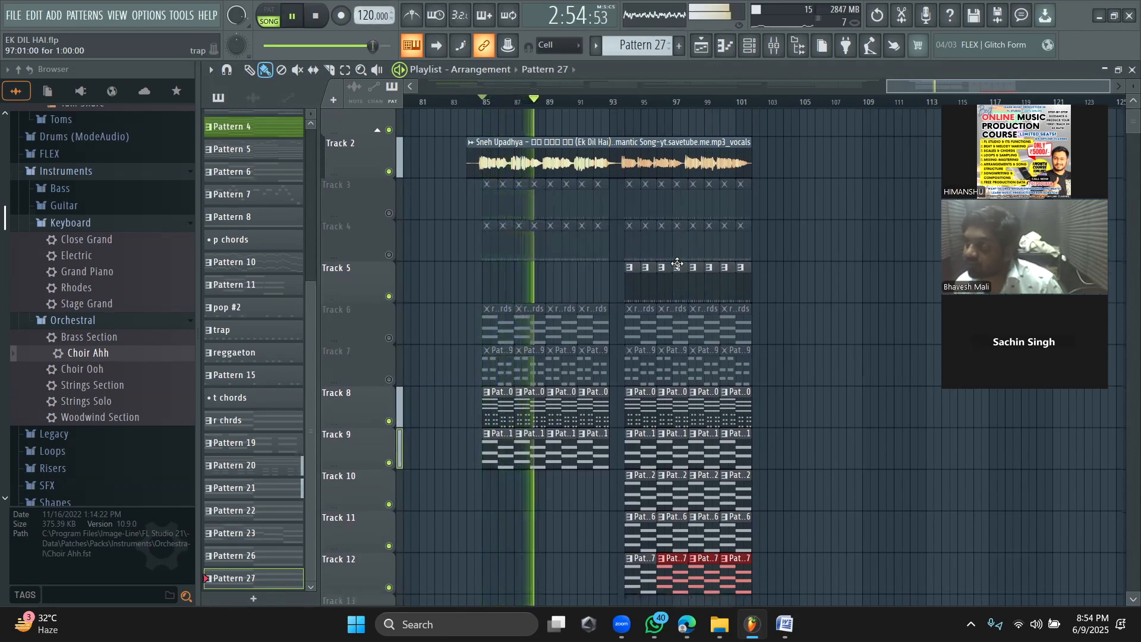
{"action": "left_click", "coordinate": [640, 257]}
{"action": "left_click", "coordinate": [615, 252]}
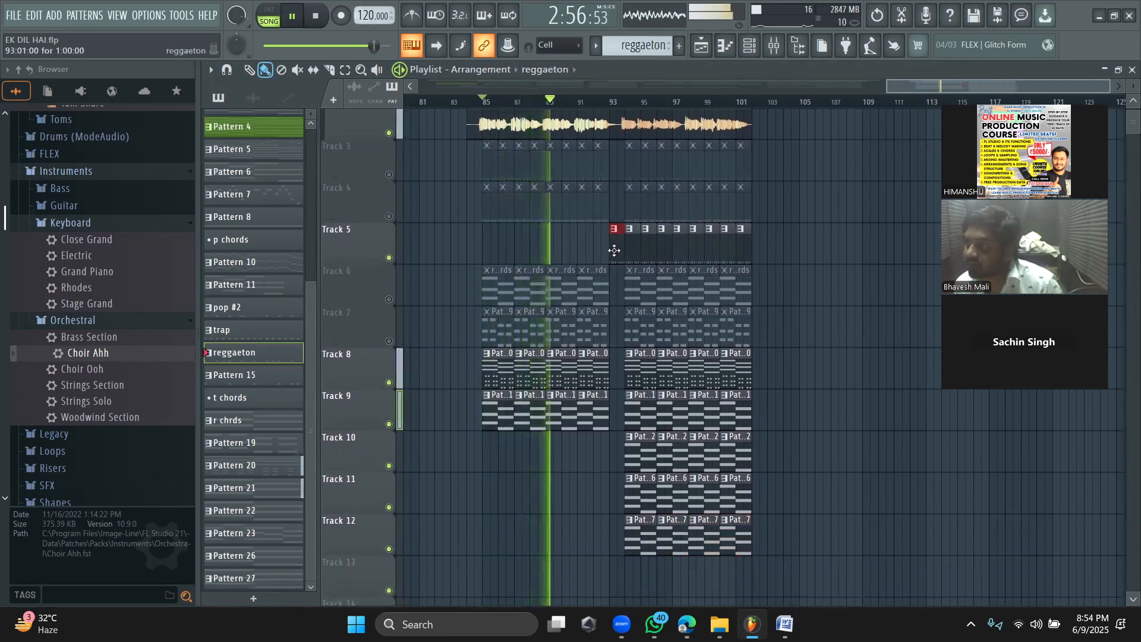
{"action": "left_click_drag", "start_coordinate": [610, 248], "coordinate": [618, 250]}
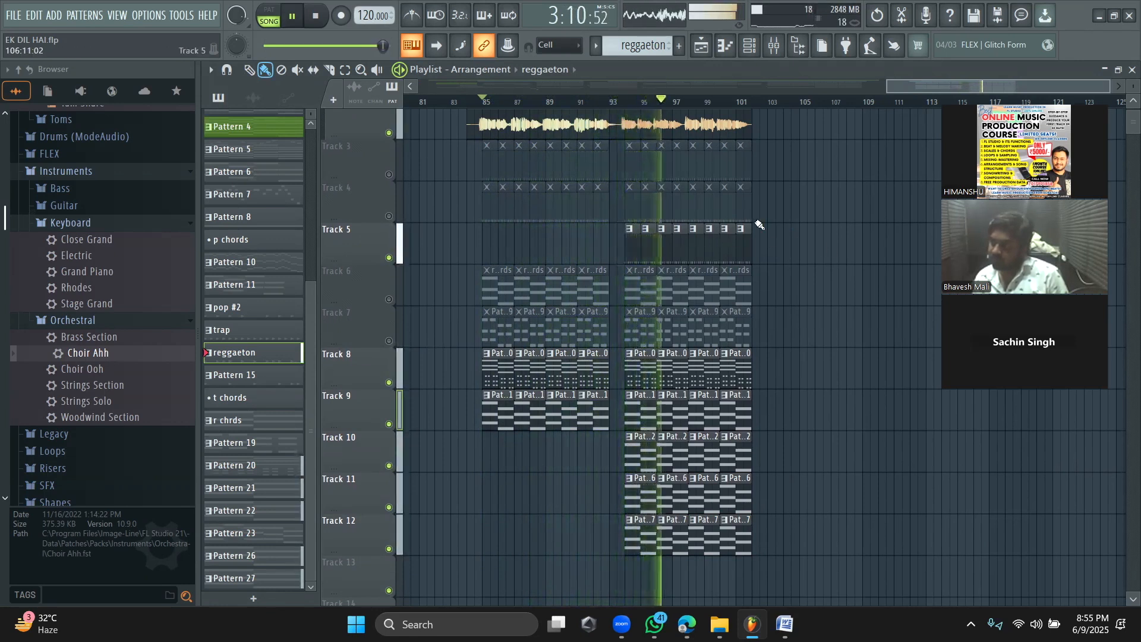
Step: Switch the playlist to the Draw tool while listening to the layered section on Tracks 5 to 12
{"action": "left_click", "coordinate": [250, 70]}
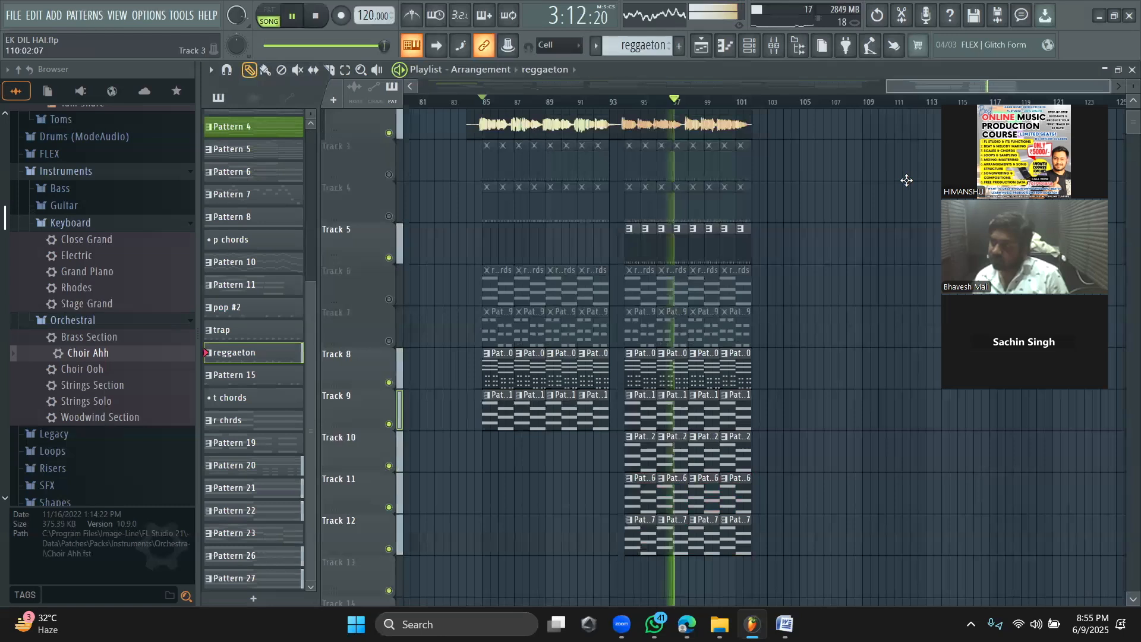
{"action": "scroll", "coordinate": [794, 206], "scroll_direction": "up", "scroll_amount": 1}
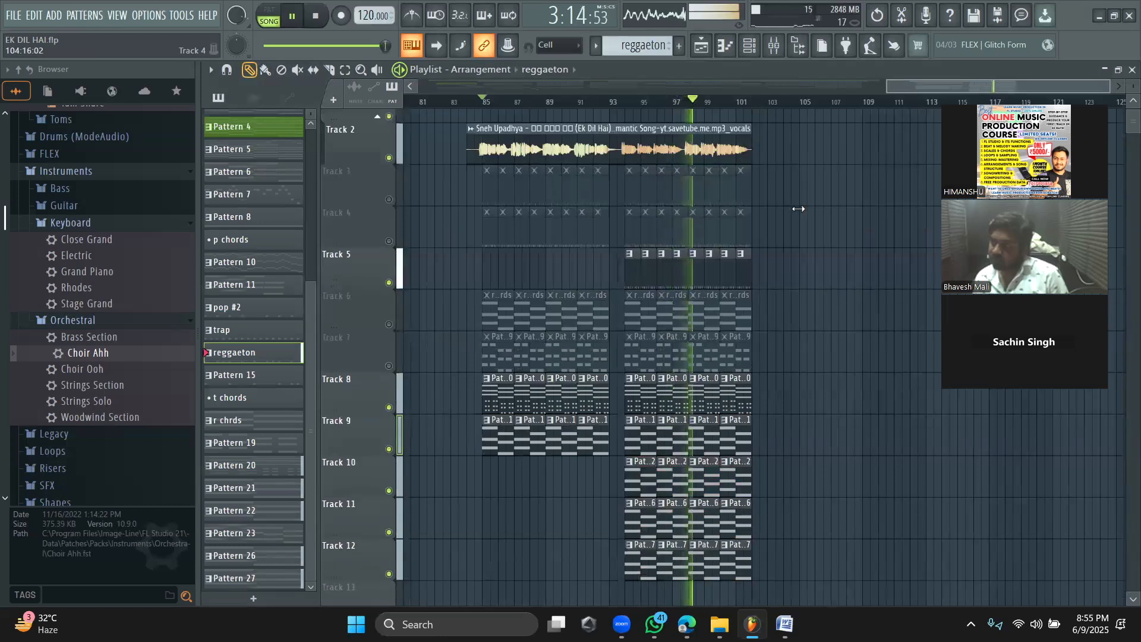
{"action": "scroll", "coordinate": [796, 208], "scroll_direction": "down", "scroll_amount": 1}
{"action": "scroll", "coordinate": [798, 208], "scroll_direction": "down", "scroll_amount": 1}
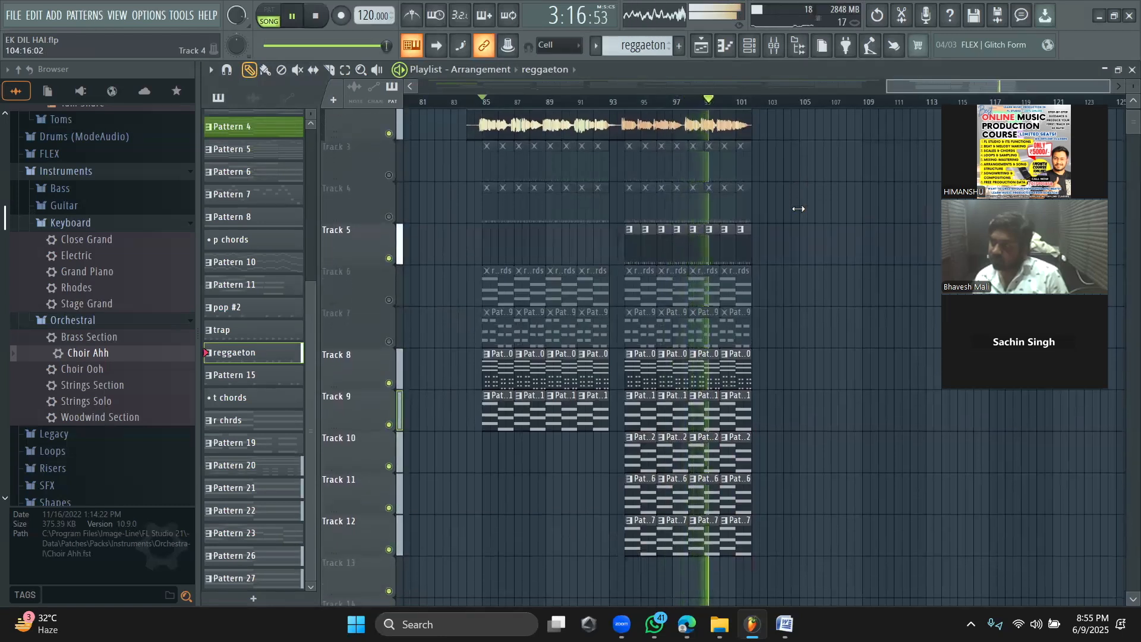